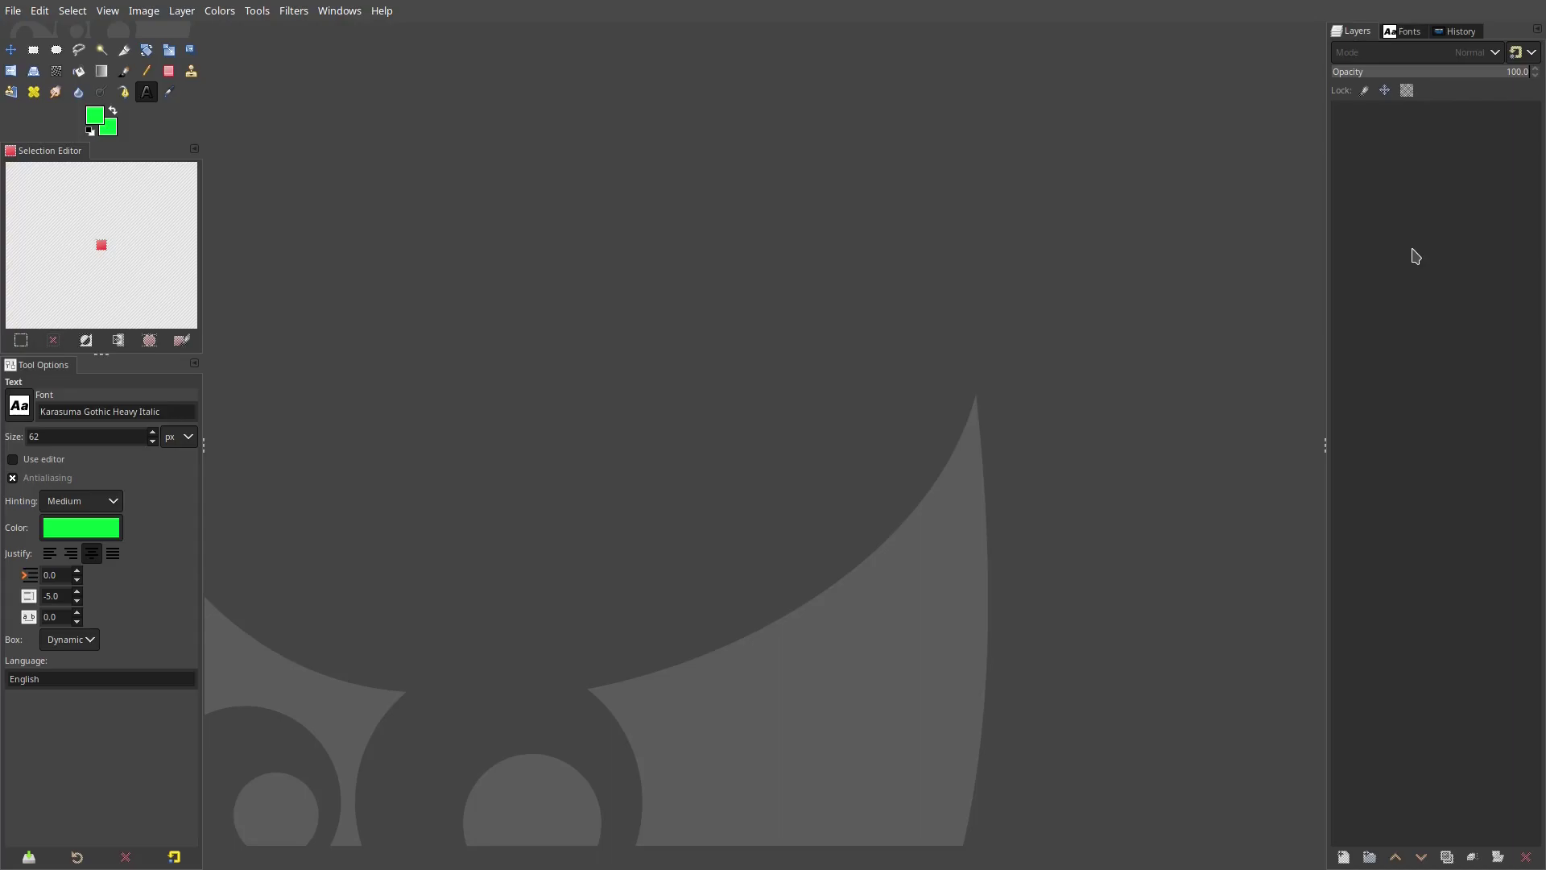
Create a new 1920 × 1080 px image and bring in Octane_Apex.webp as a layer
{"action": "key", "text": "ctrl+n"}
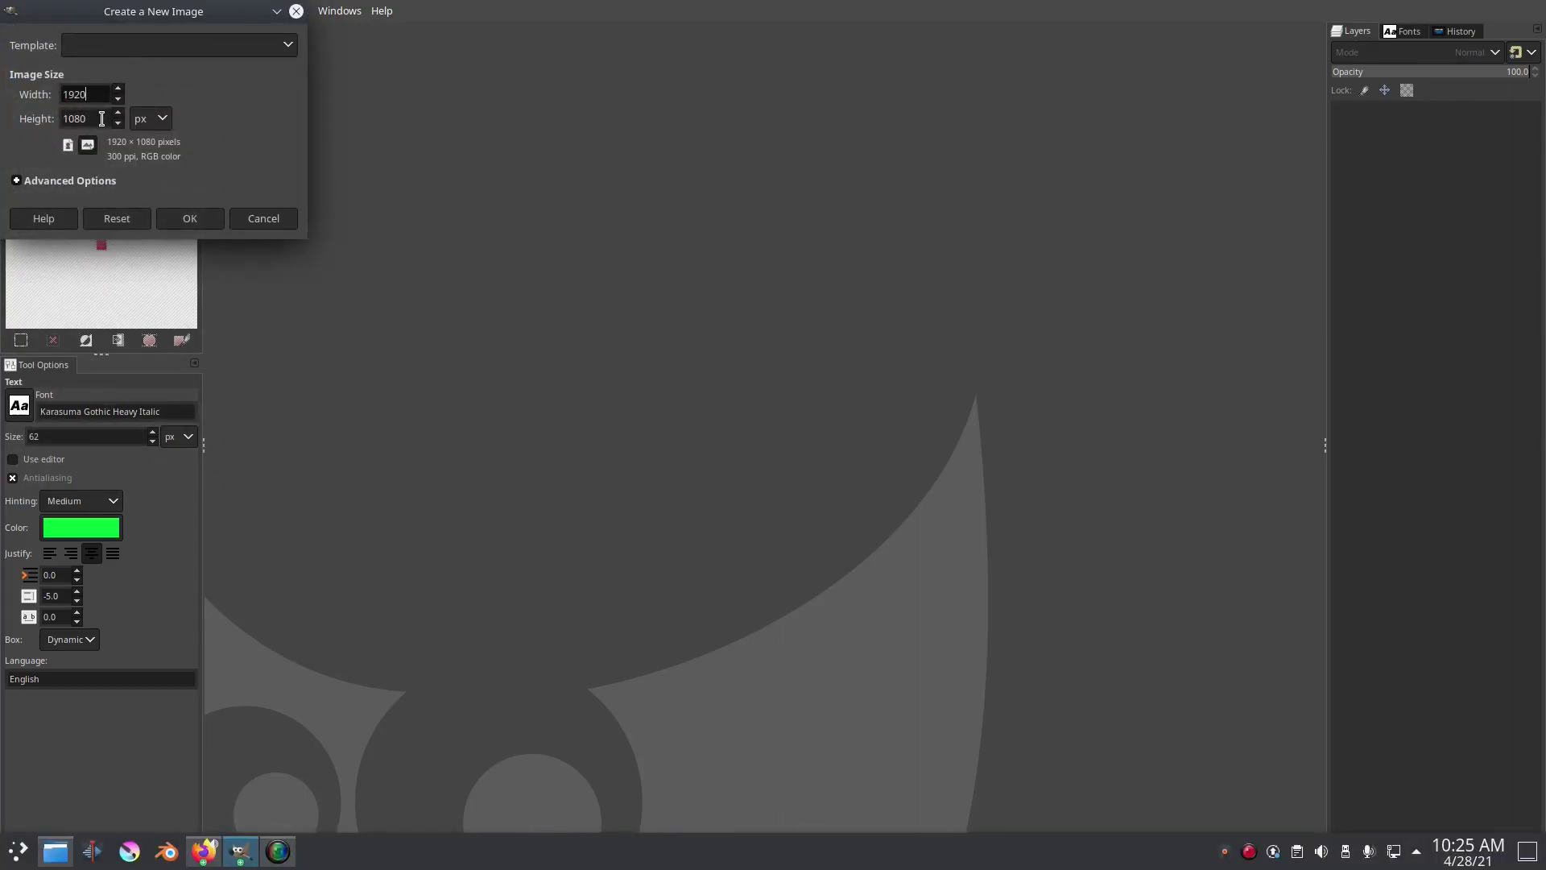
{"action": "left_click", "coordinate": [190, 218]}
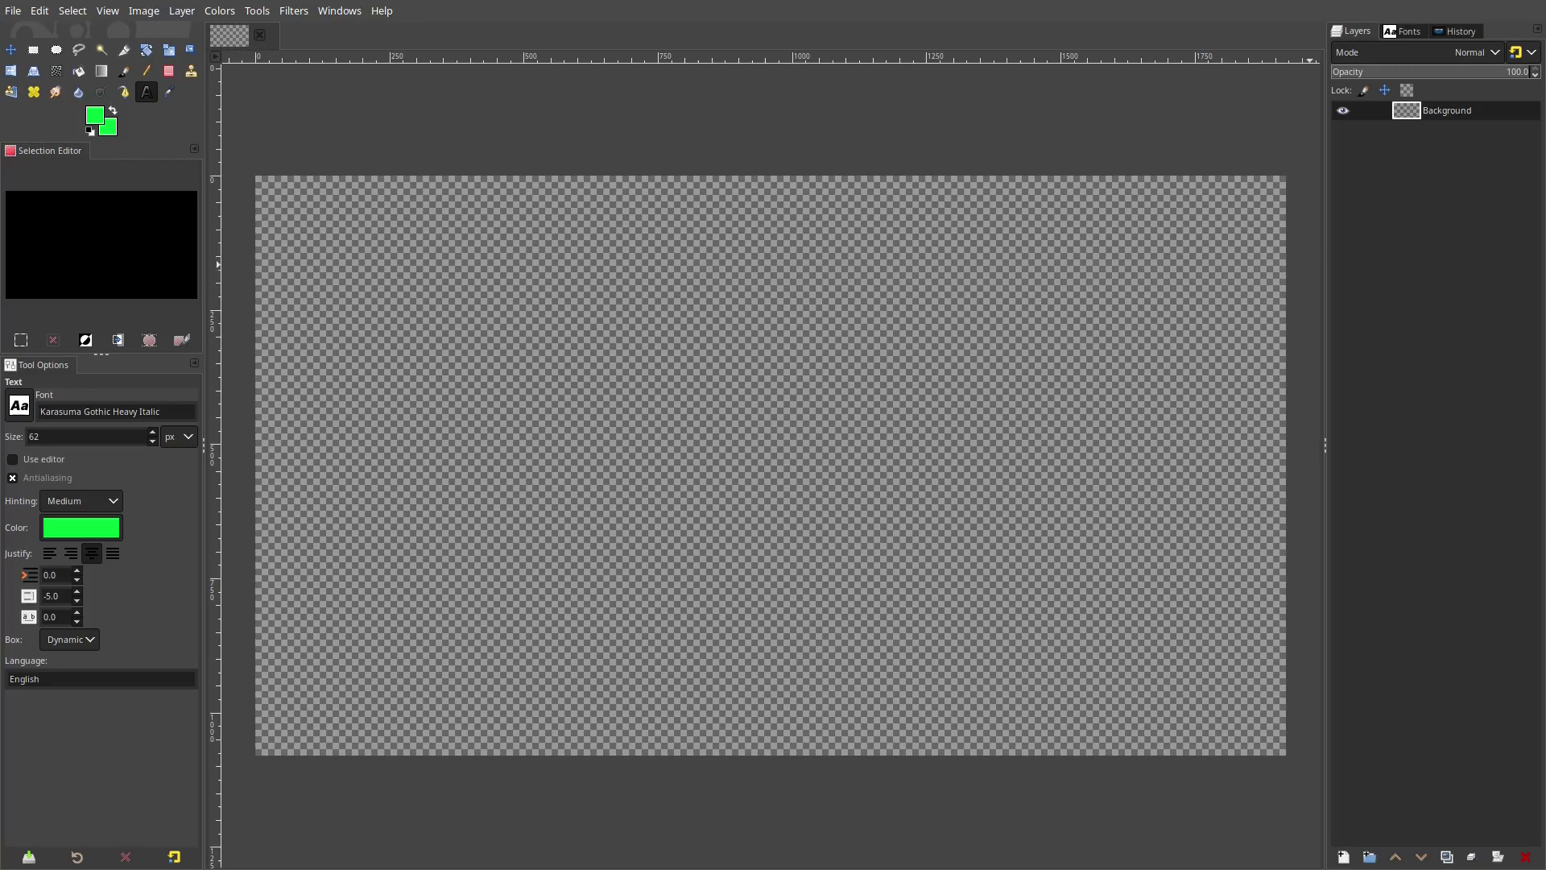
{"action": "left_click_drag", "start_coordinate": [794, 303], "coordinate": [762, 290]}
Move the Octane_Apex.webp character down and to the left on the canvas
{"action": "left_click", "coordinate": [11, 50]}
{"action": "left_click_drag", "start_coordinate": [1092, 431], "coordinate": [970, 569]}
{"action": "mouse_move", "coordinate": [720, 458]}
{"action": "left_mouse_down"}
{"action": "mouse_move", "coordinate": [700, 496]}
{"action": "mouse_move", "coordinate": [711, 459]}
{"action": "left_mouse_up"}
{"action": "scroll", "coordinate": [795, 417], "scroll_direction": "down", "scroll_amount": 3, "text": "ctrl"}
{"action": "scroll", "coordinate": [795, 416], "scroll_direction": "up", "scroll_amount": 3, "text": "ctrl"}
Scale the Octane_Apex.webp layer to 1743 × 2870 px with its aspect ratio kept
{"action": "left_click", "coordinate": [167, 51]}
{"action": "left_click", "coordinate": [793, 316]}
{"action": "scroll", "coordinate": [791, 312], "scroll_direction": "down", "scroll_amount": 2, "text": "ctrl"}
{"action": "left_click_drag", "start_coordinate": [842, 262], "coordinate": [1087, 197]}
{"action": "left_click", "coordinate": [1260, 187]}
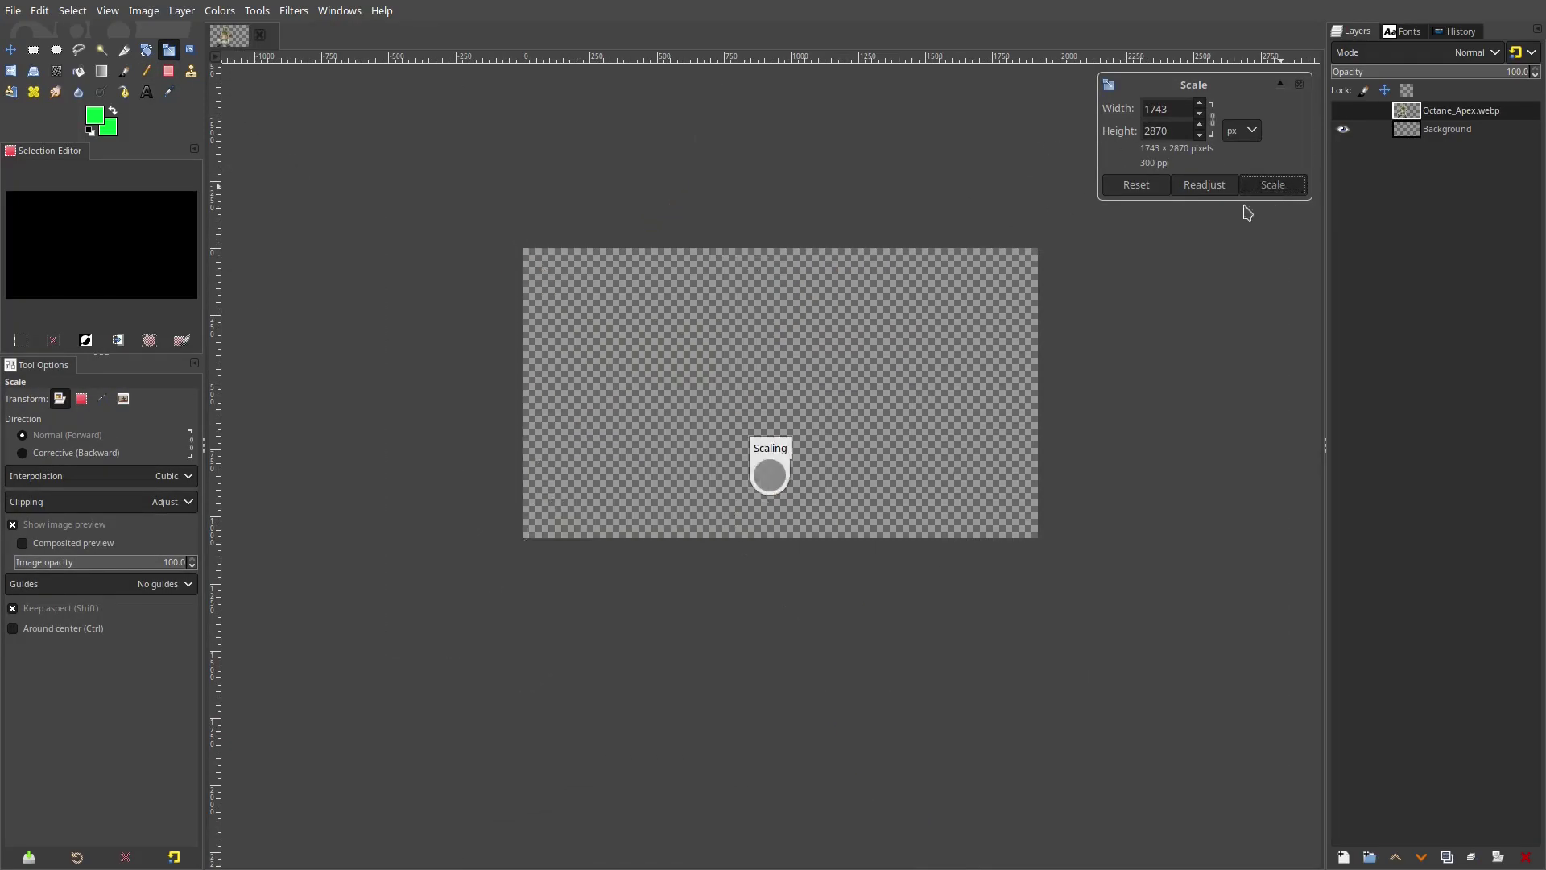
Move the scaled character so the head sits just inside the canvas's upper edge, right of centre
{"action": "left_click", "coordinate": [12, 50]}
{"action": "left_click_drag", "start_coordinate": [805, 326], "coordinate": [876, 481]}
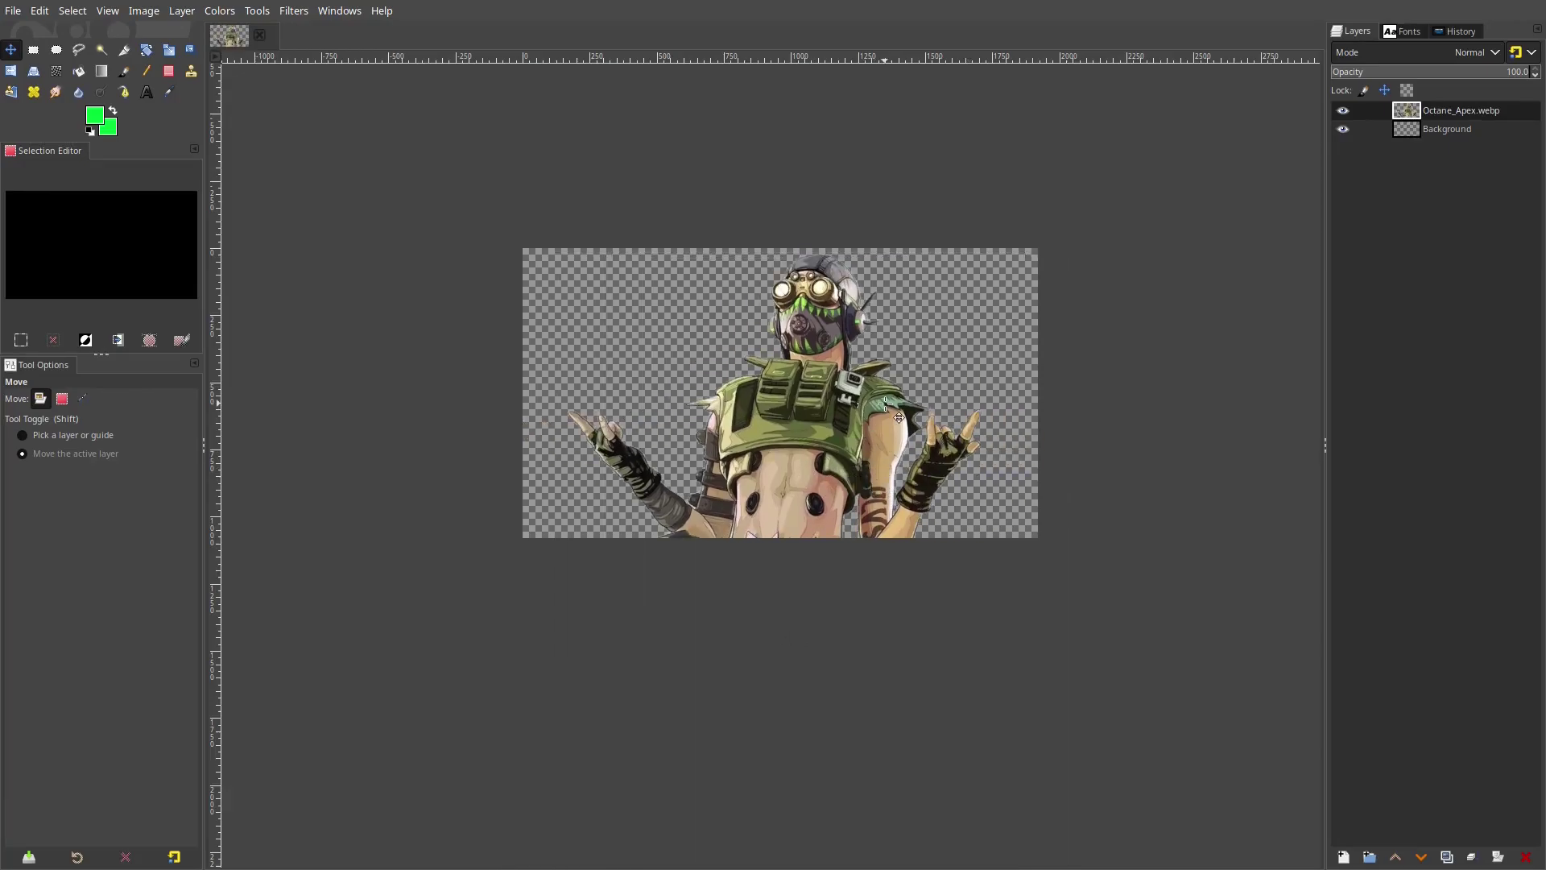
{"action": "scroll", "coordinate": [842, 396], "scroll_direction": "up", "scroll_amount": 2}
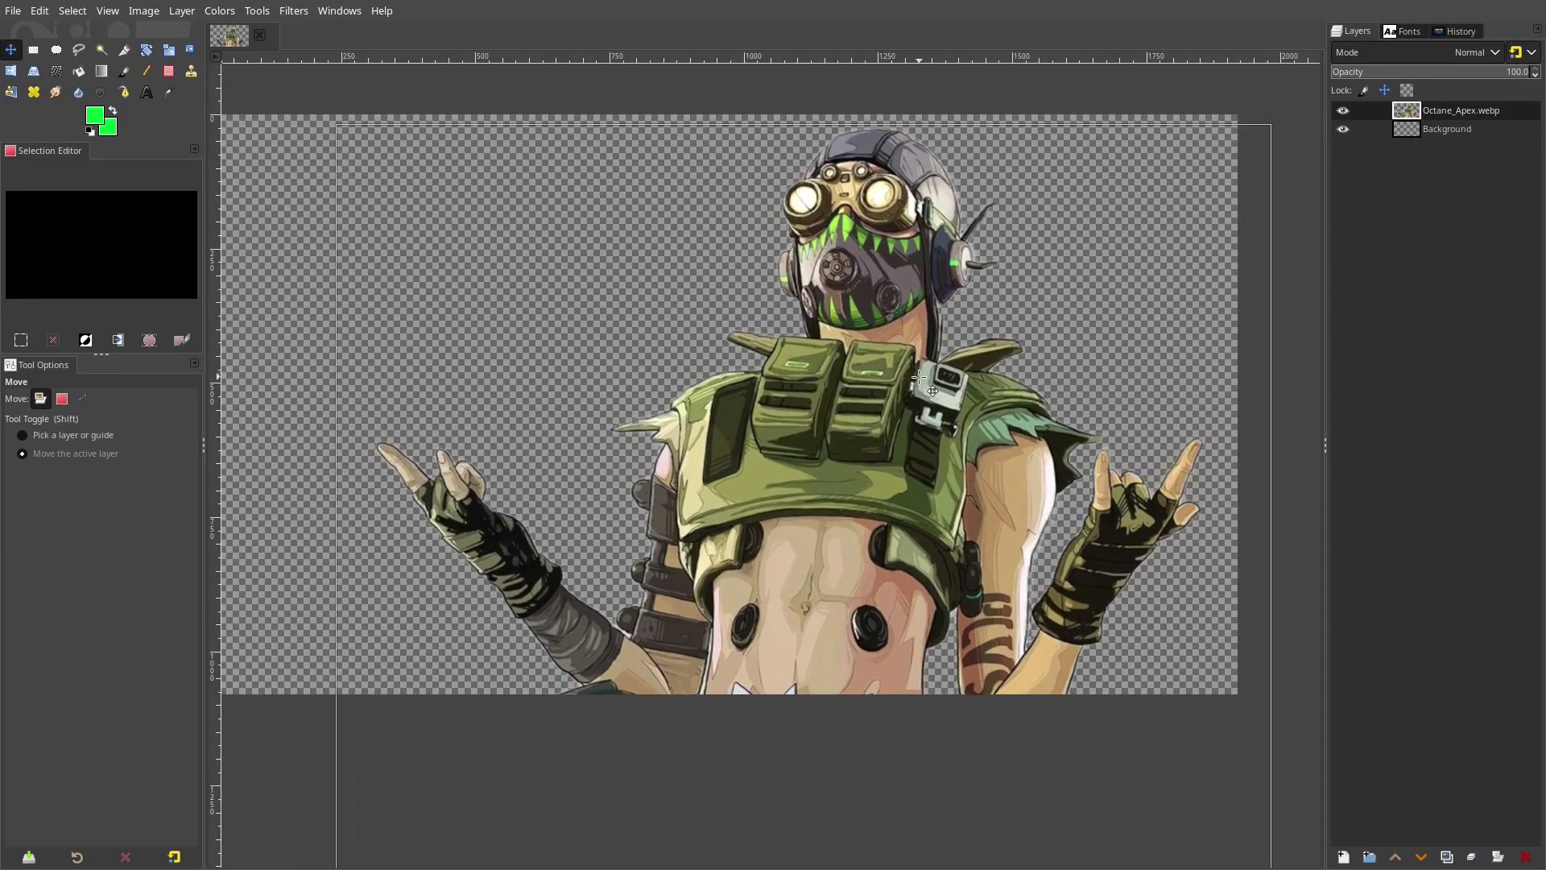
{"action": "scroll", "coordinate": [888, 360], "scroll_direction": "down", "scroll_amount": 1}
{"action": "scroll", "coordinate": [888, 360], "scroll_direction": "down", "scroll_amount": 1}
{"action": "scroll", "coordinate": [888, 360], "scroll_direction": "up", "scroll_amount": 2}
Scale the character layer to 1601 × 2636 px and place it right of centre with the head near the upper edge
{"action": "key", "text": "shift+s"}
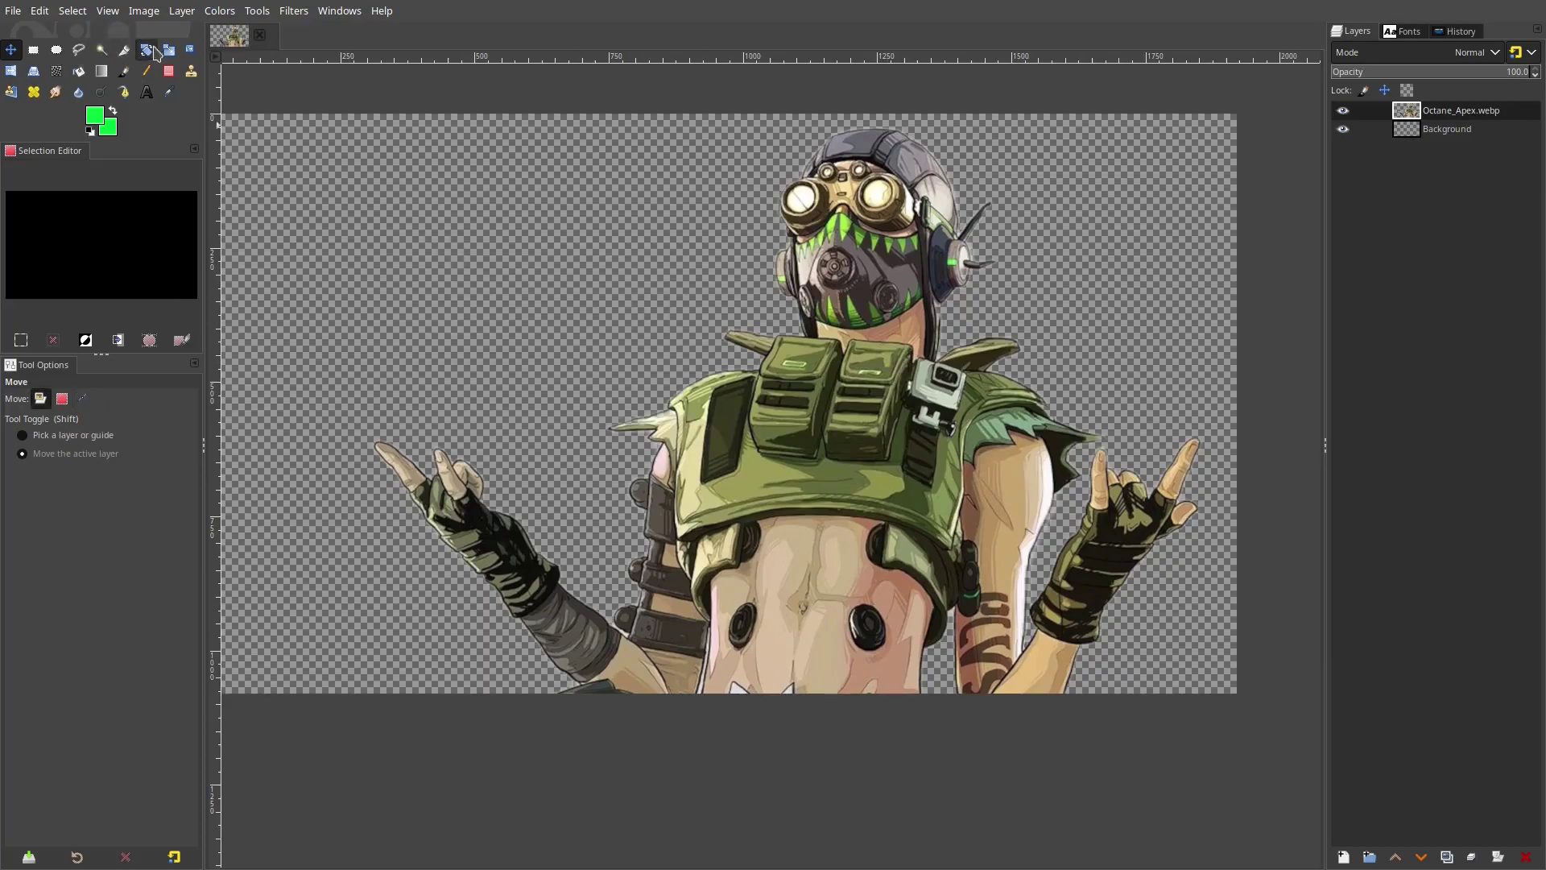
{"action": "key", "text": "shift+j"}
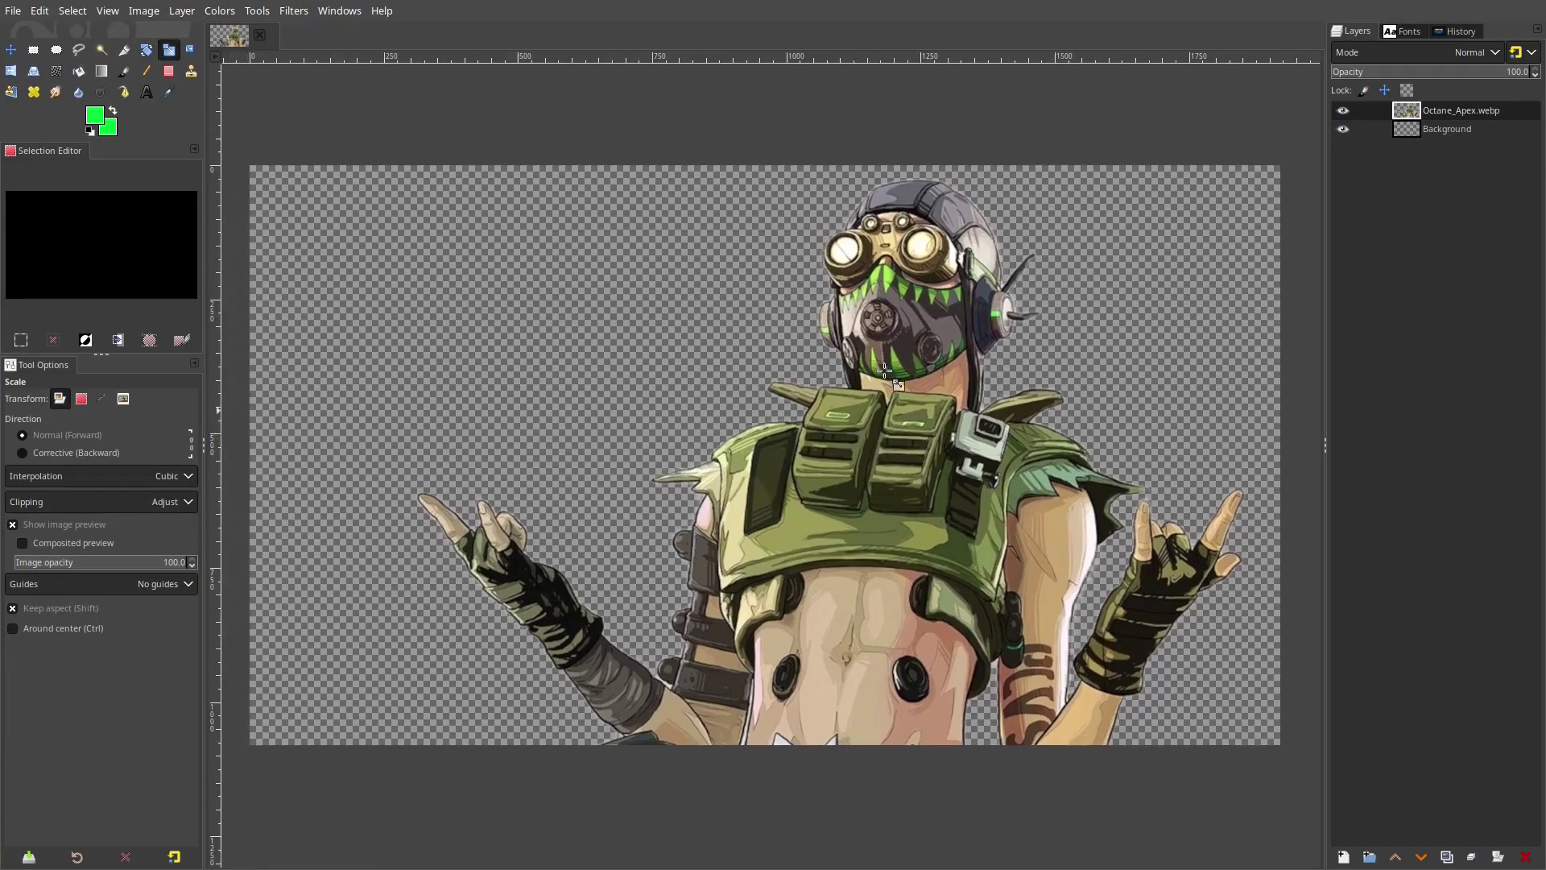
{"action": "scroll", "coordinate": [939, 346], "scroll_direction": "down", "scroll_amount": 1}
{"action": "left_click", "coordinate": [937, 345]}
{"action": "left_click_drag", "start_coordinate": [1219, 216], "coordinate": [1131, 368]}
{"action": "left_click_drag", "start_coordinate": [823, 367], "coordinate": [823, 313]}
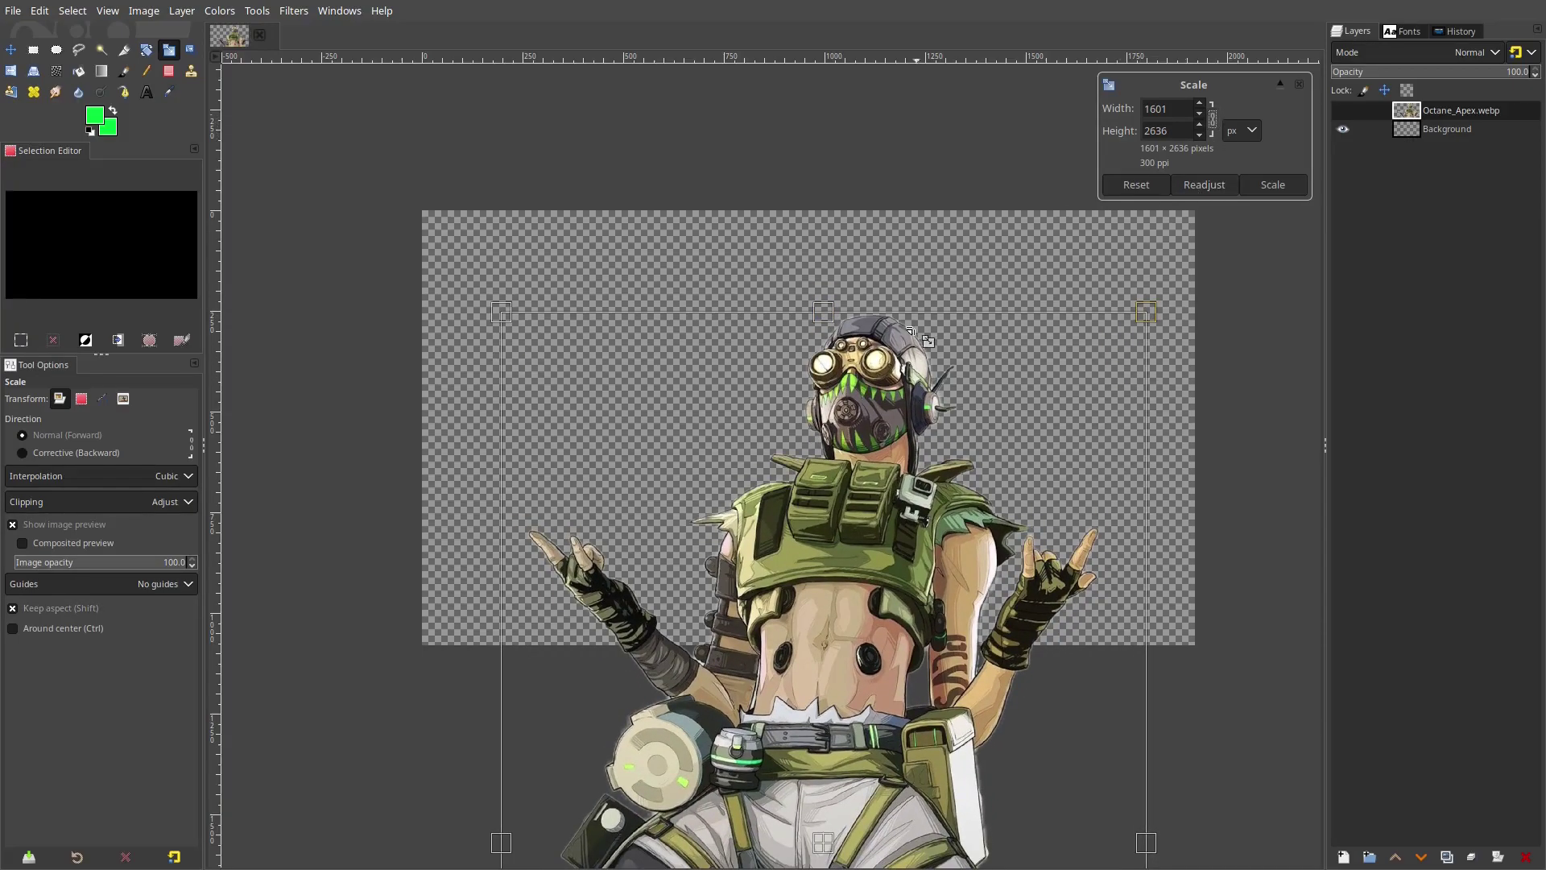
{"action": "key", "text": "Return"}
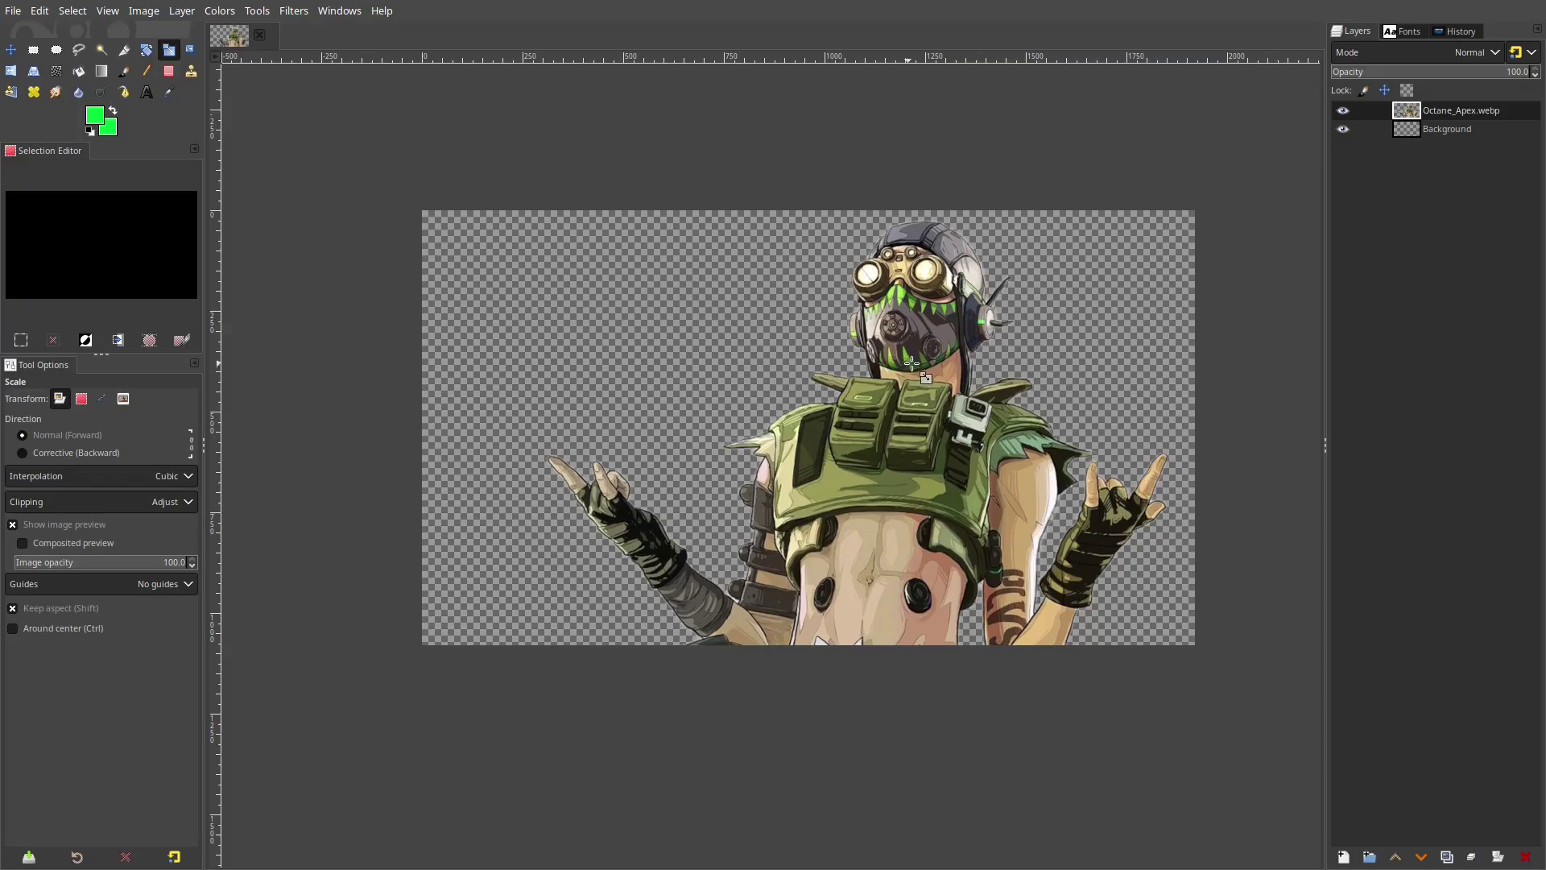
{"action": "scroll", "coordinate": [940, 371], "scroll_direction": "down", "scroll_amount": 5}
{"action": "scroll", "coordinate": [950, 375], "scroll_direction": "up", "scroll_amount": 3}
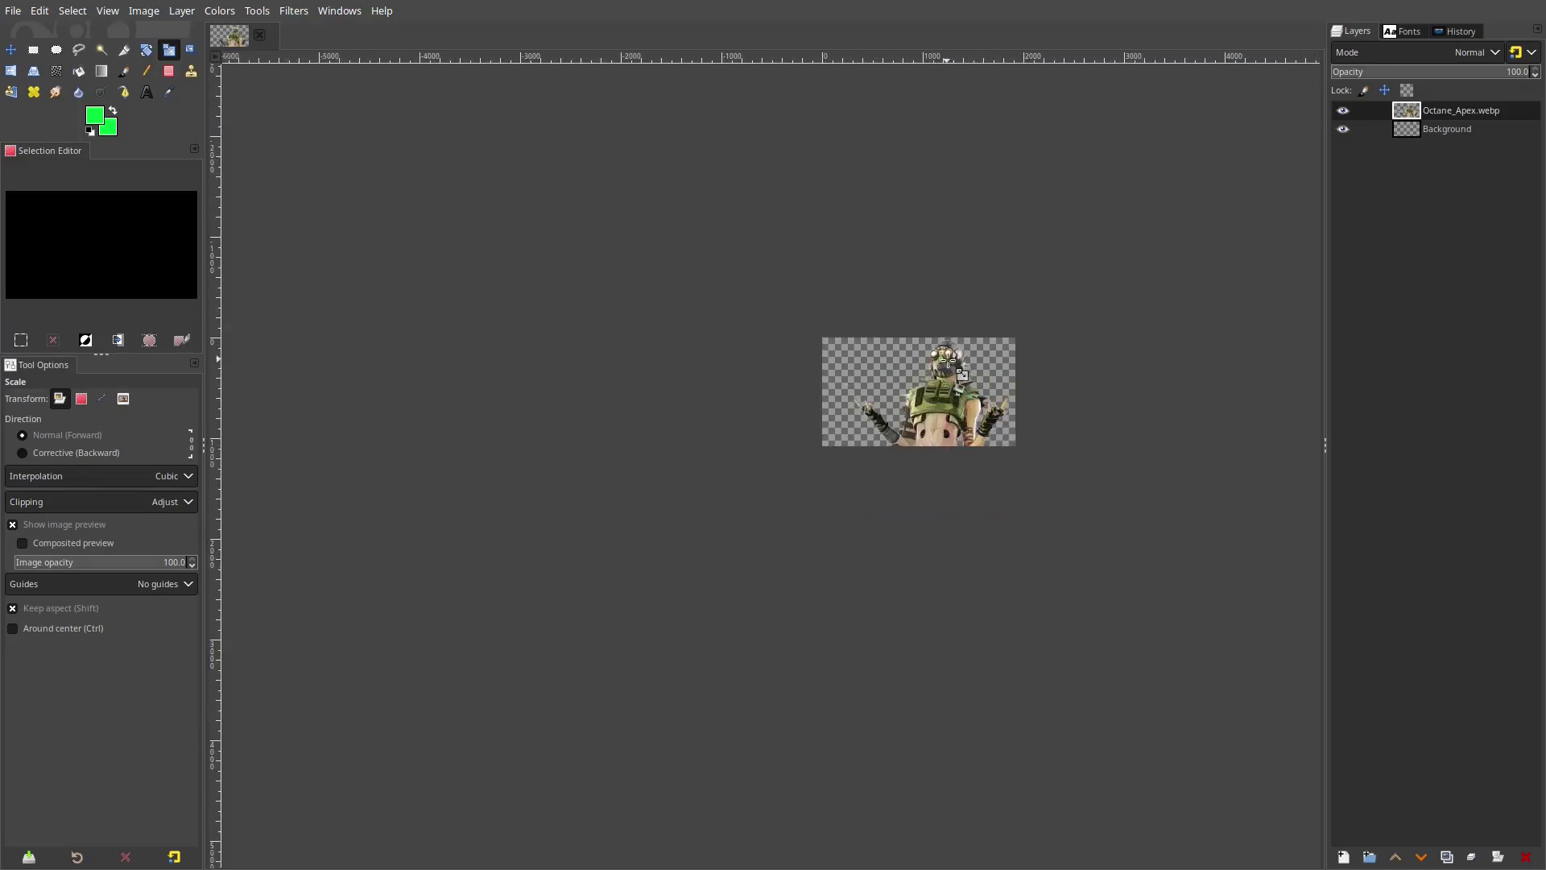
{"action": "scroll", "coordinate": [927, 434], "scroll_direction": "up", "scroll_amount": 3}
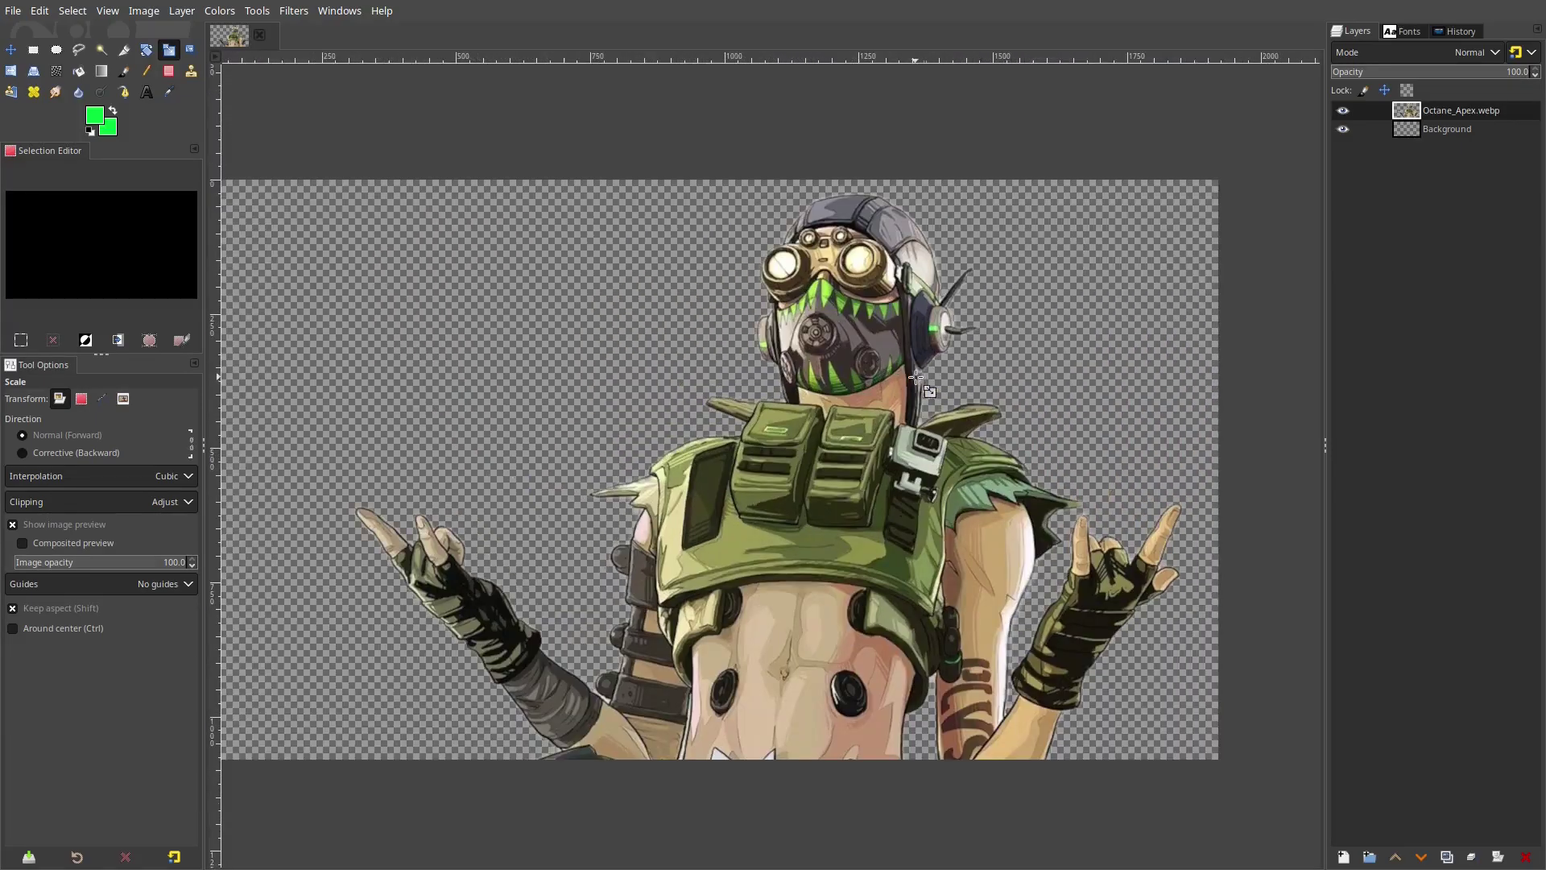
{"action": "scroll", "coordinate": [962, 382], "scroll_direction": "down", "scroll_amount": 1}
{"action": "left_click_drag", "start_coordinate": [962, 381], "coordinate": [961, 381]}
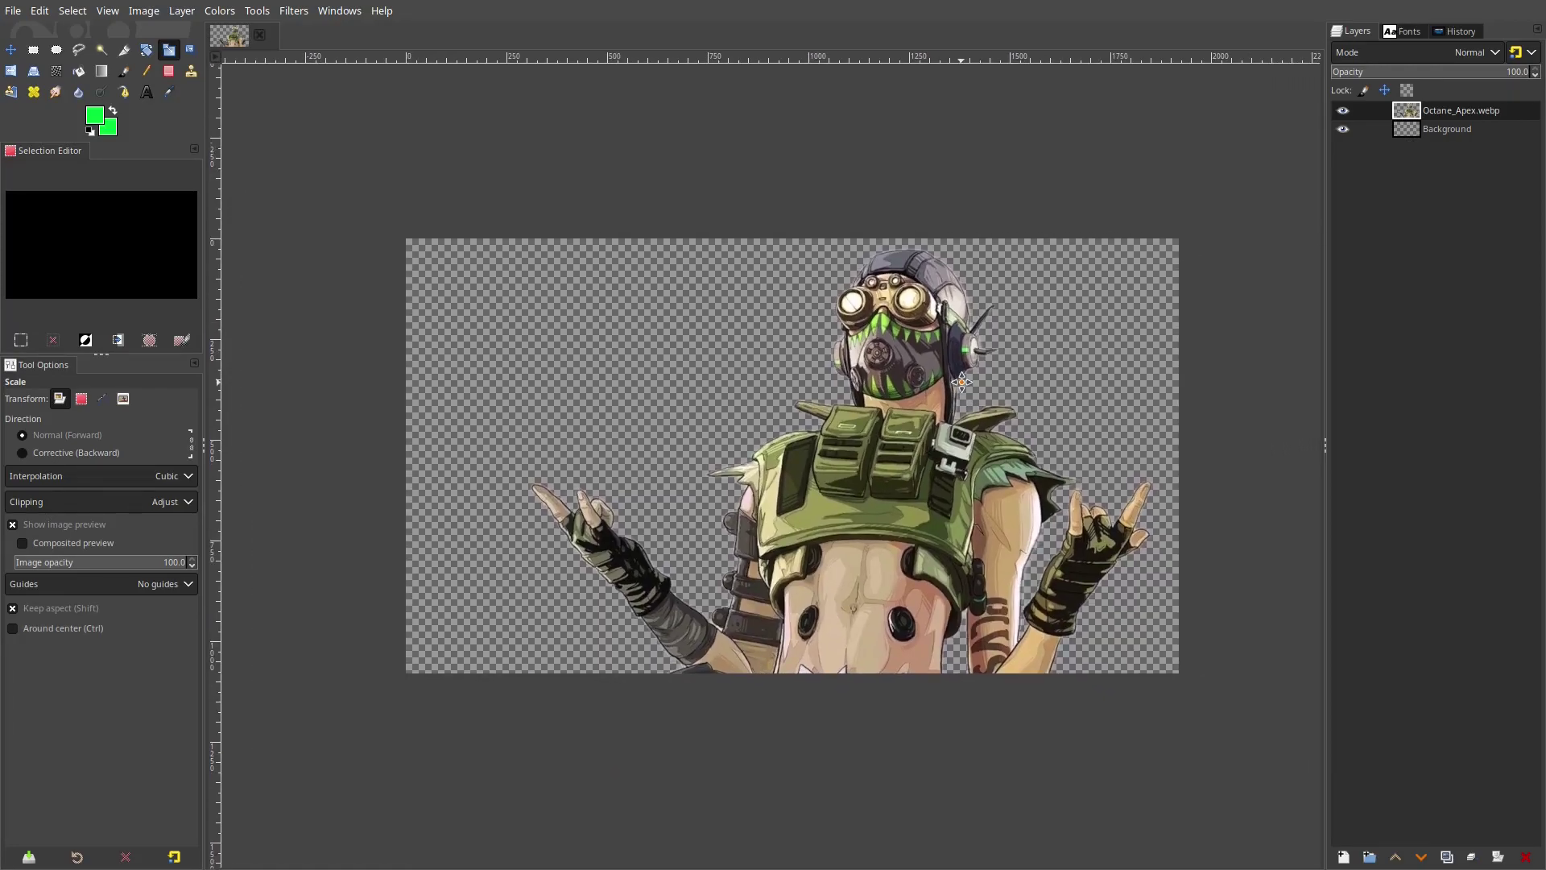
Set the foreground colour to dark blue 2c344d and bucket-fill the Background layer with it
{"action": "left_click", "coordinate": [1441, 134]}
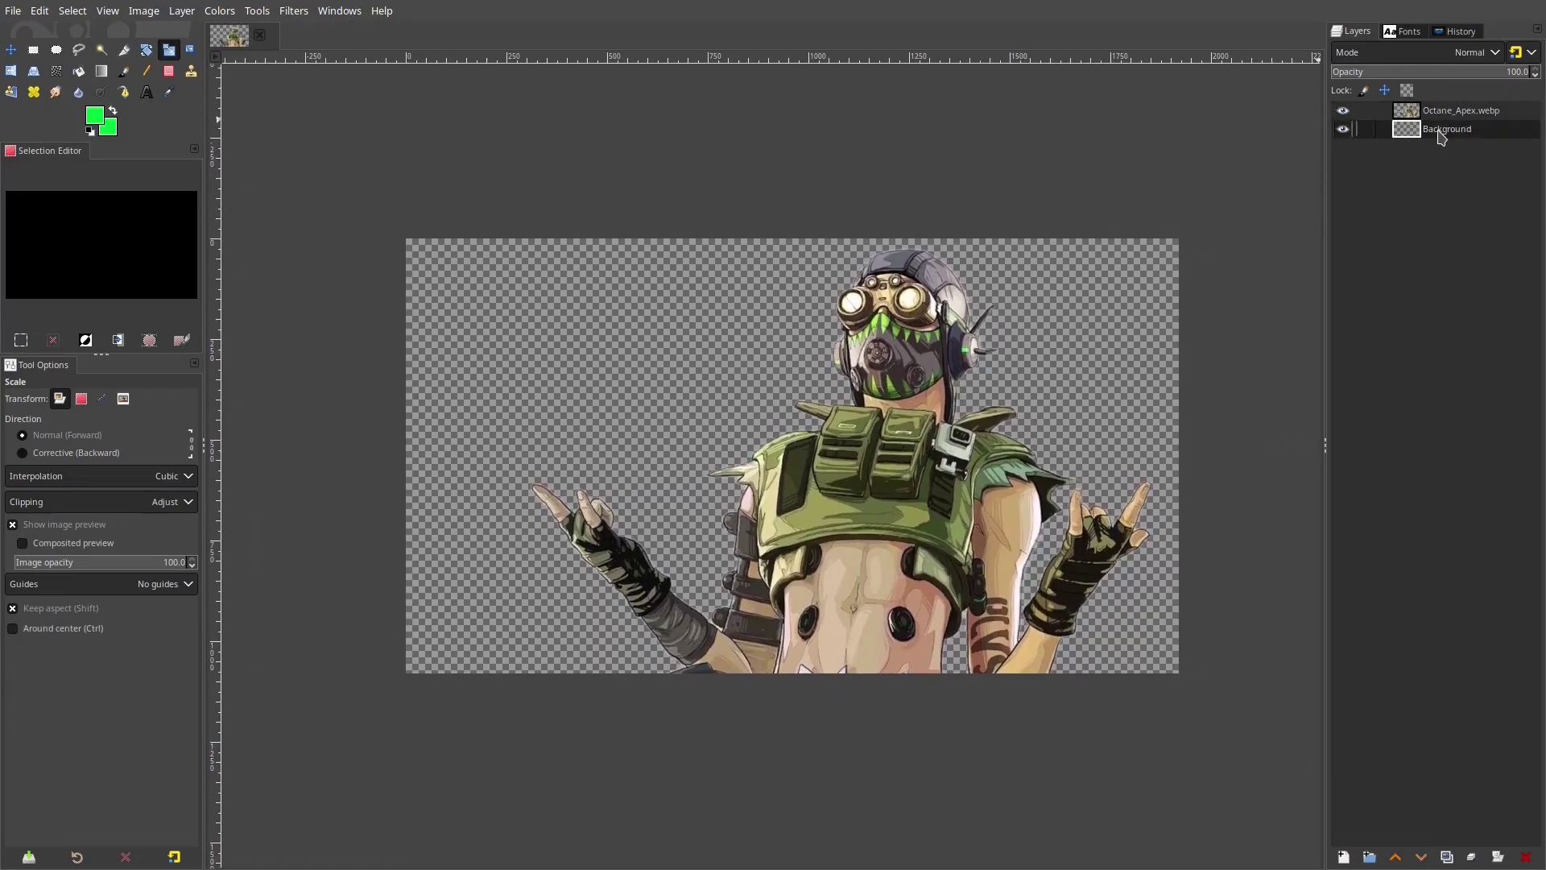
{"action": "left_click", "coordinate": [77, 75]}
{"action": "left_click", "coordinate": [95, 118]}
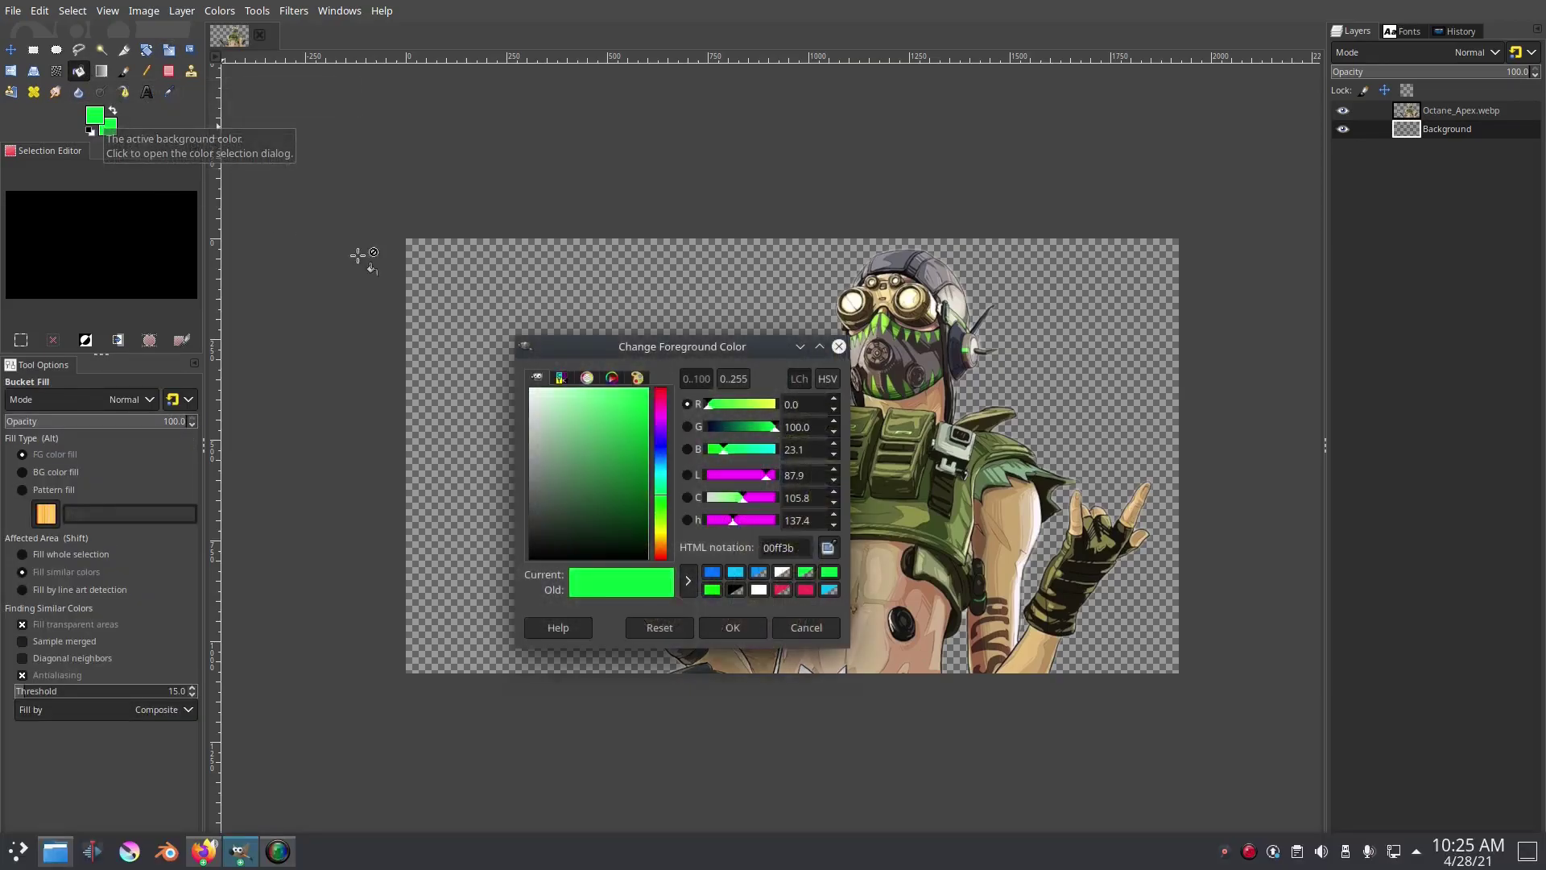
{"action": "left_click", "coordinate": [566, 521]}
{"action": "left_click", "coordinate": [659, 452]}
{"action": "mouse_move", "coordinate": [576, 492]}
{"action": "left_mouse_down"}
{"action": "mouse_move", "coordinate": [596, 496]}
{"action": "mouse_move", "coordinate": [580, 507]}
{"action": "left_mouse_up"}
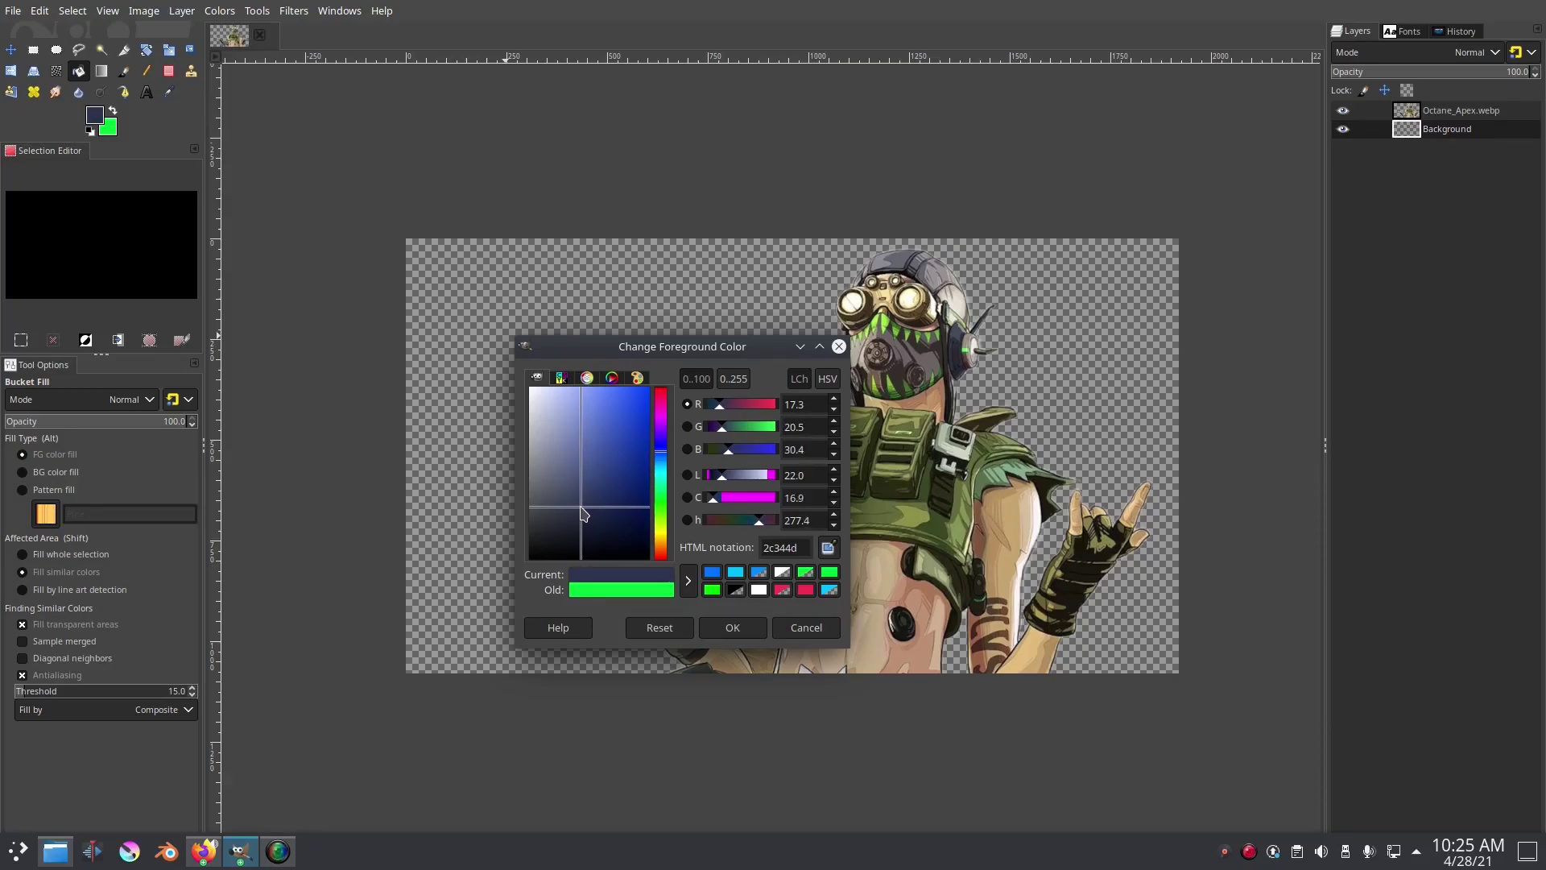
{"action": "left_click", "coordinate": [749, 628]}
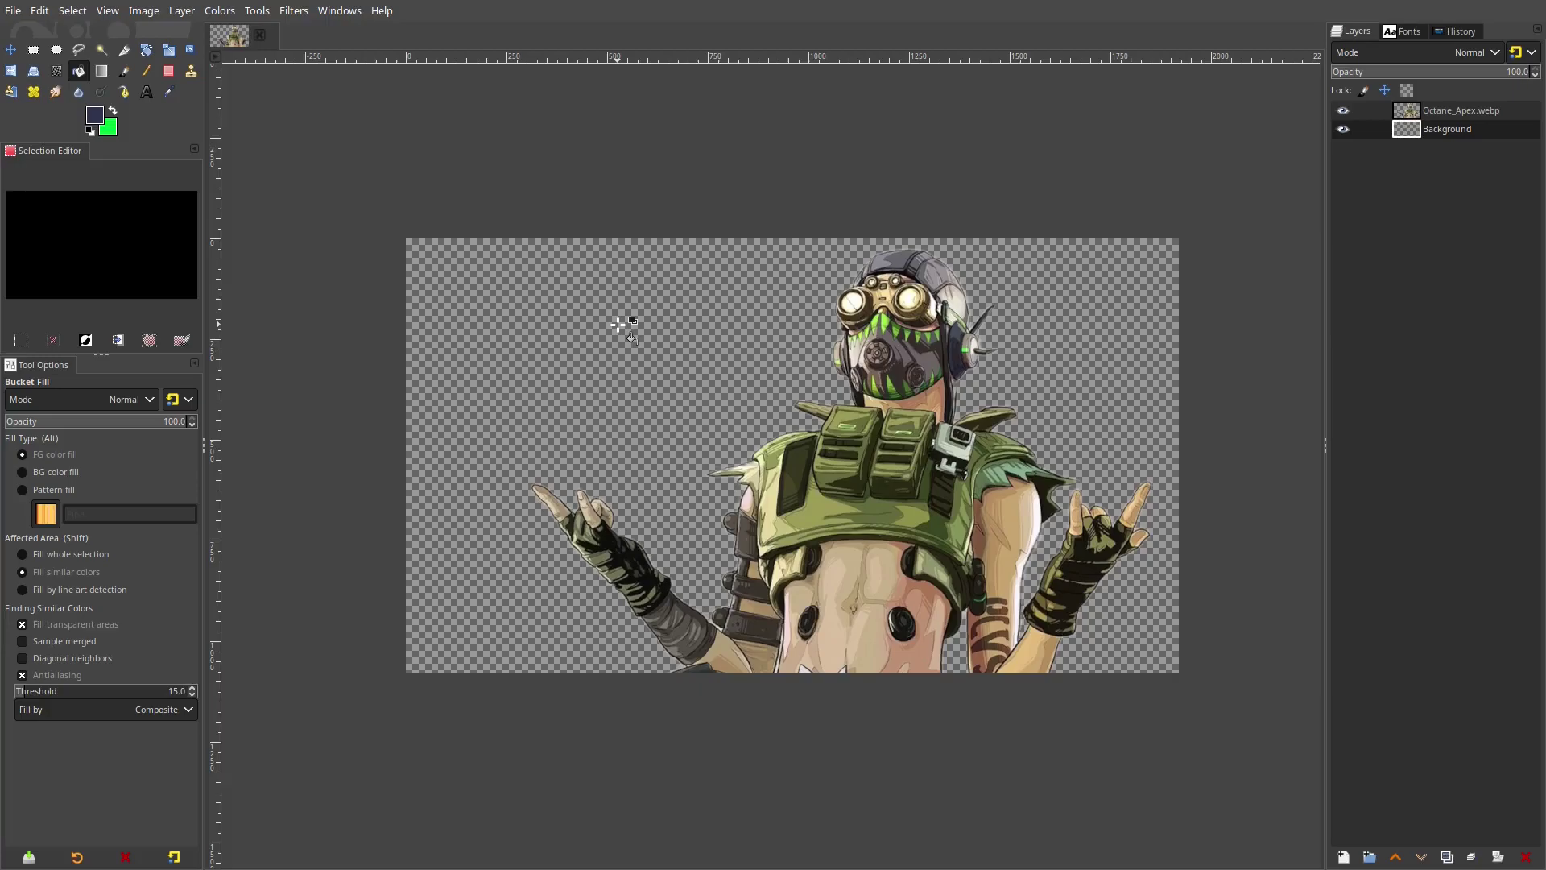
{"action": "left_click", "coordinate": [660, 585]}
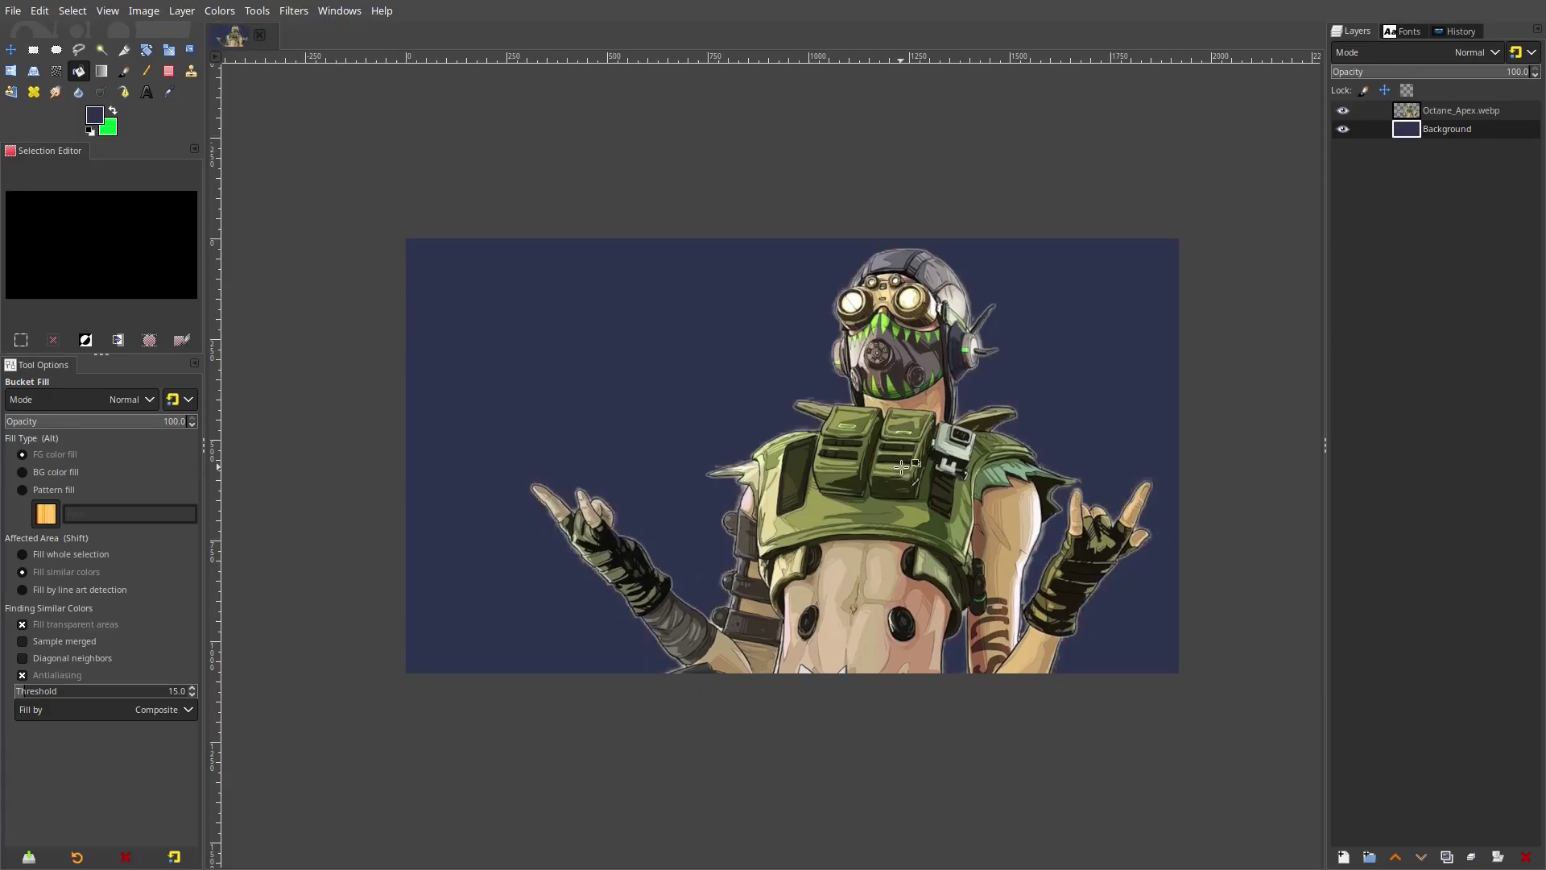
Examine the character's cutout edges around the head, shoulders, arms and hands for fringes against the dark background
{"action": "scroll", "coordinate": [729, 538], "scroll_direction": "down", "scroll_amount": 1}
{"action": "scroll", "coordinate": [732, 518], "scroll_direction": "up", "scroll_amount": 7}
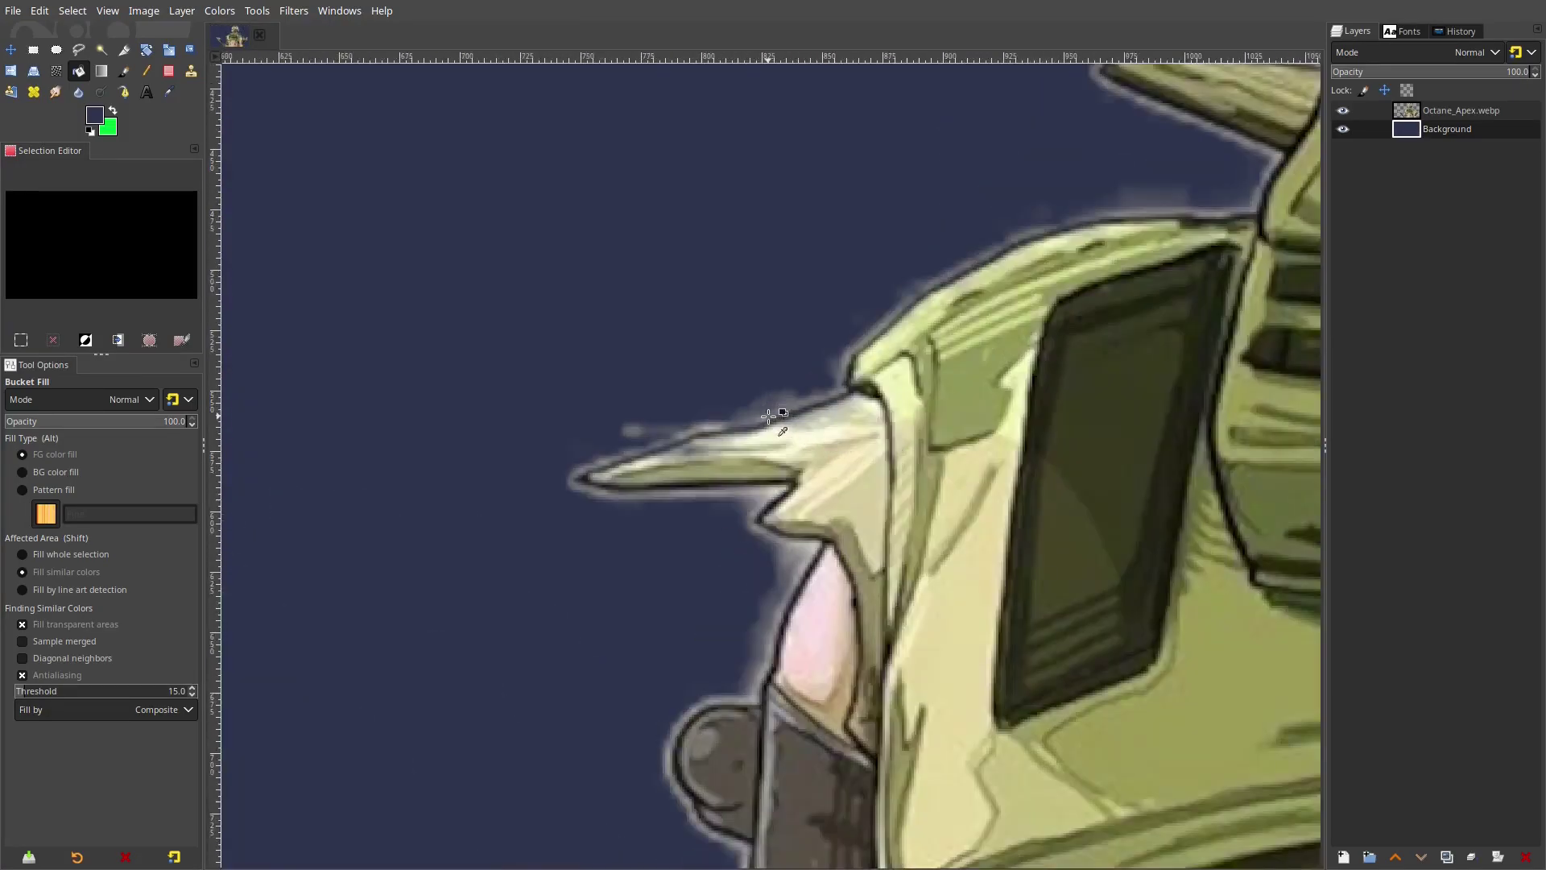
{"action": "scroll", "coordinate": [768, 415], "scroll_direction": "down", "scroll_amount": 5}
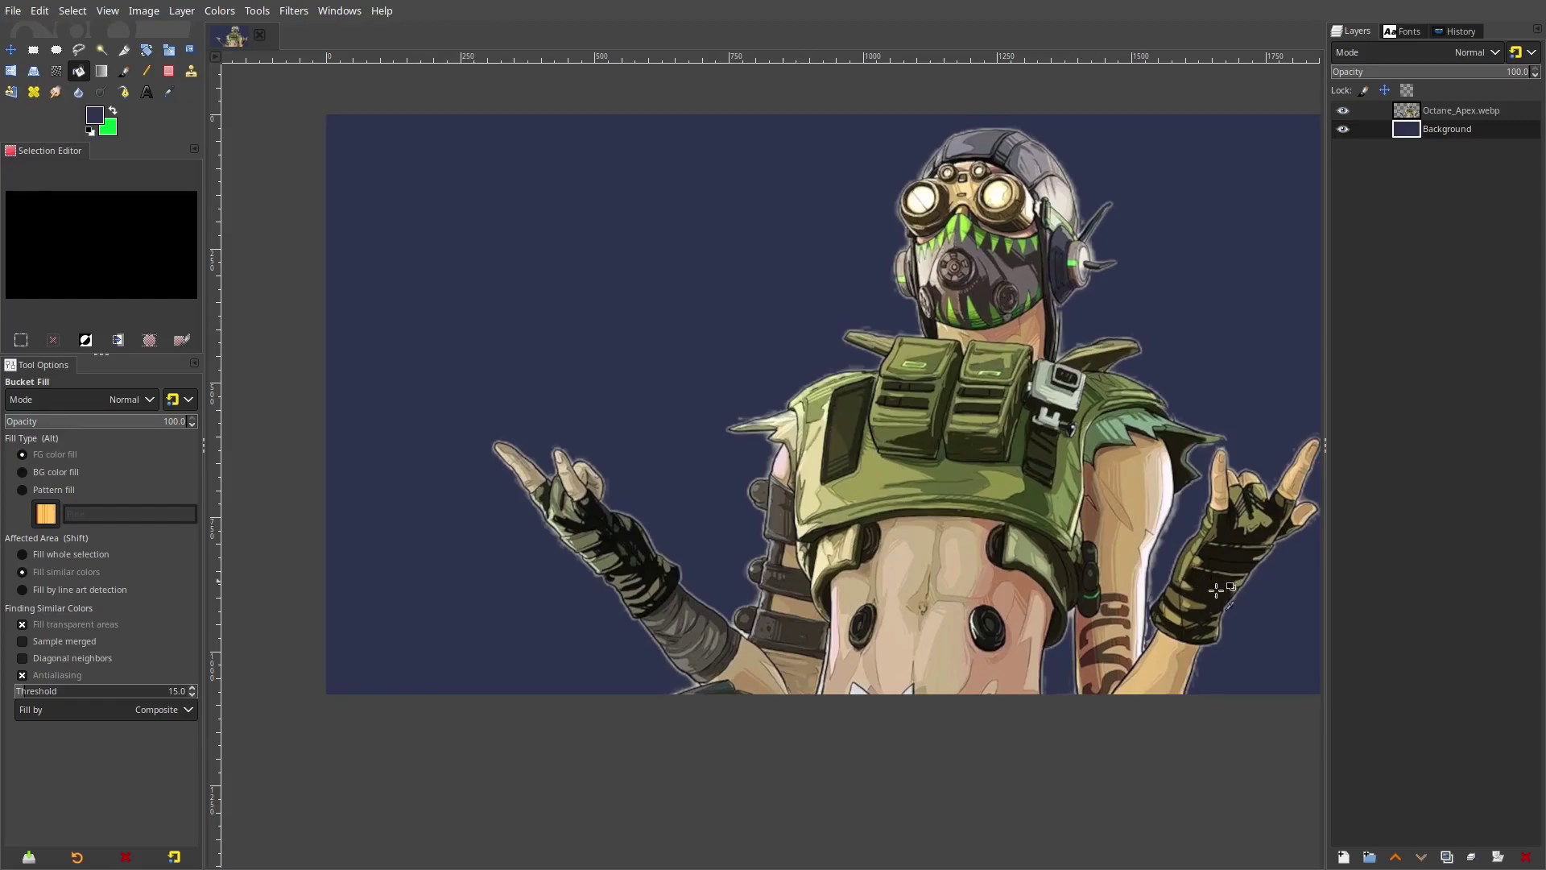
{"action": "scroll", "coordinate": [1228, 644], "scroll_direction": "up", "scroll_amount": 3}
{"action": "left_click_drag", "start_coordinate": [1222, 674], "coordinate": [1039, 447]}
{"action": "scroll", "coordinate": [612, 499], "scroll_direction": "down", "scroll_amount": 3}
{"action": "left_click_drag", "start_coordinate": [538, 481], "coordinate": [969, 525]}
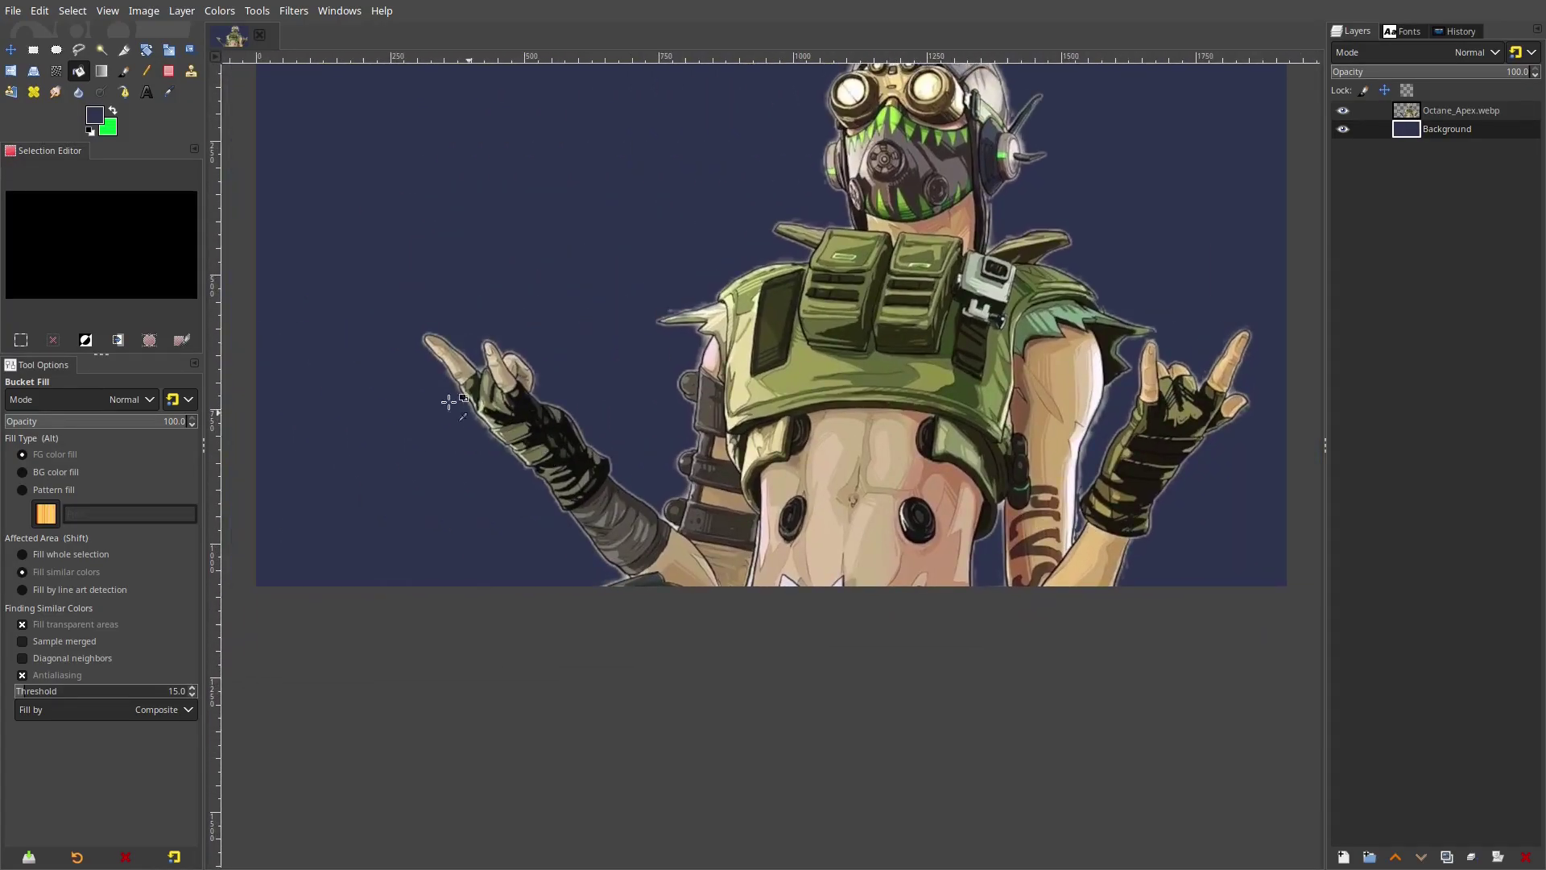
{"action": "scroll", "coordinate": [449, 401], "scroll_direction": "up", "scroll_amount": 3}
{"action": "scroll", "coordinate": [346, 552], "scroll_direction": "down", "scroll_amount": 3}
{"action": "scroll", "coordinate": [717, 432], "scroll_direction": "up", "scroll_amount": 2}
{"action": "scroll", "coordinate": [1022, 449], "scroll_direction": "up", "scroll_amount": 3}
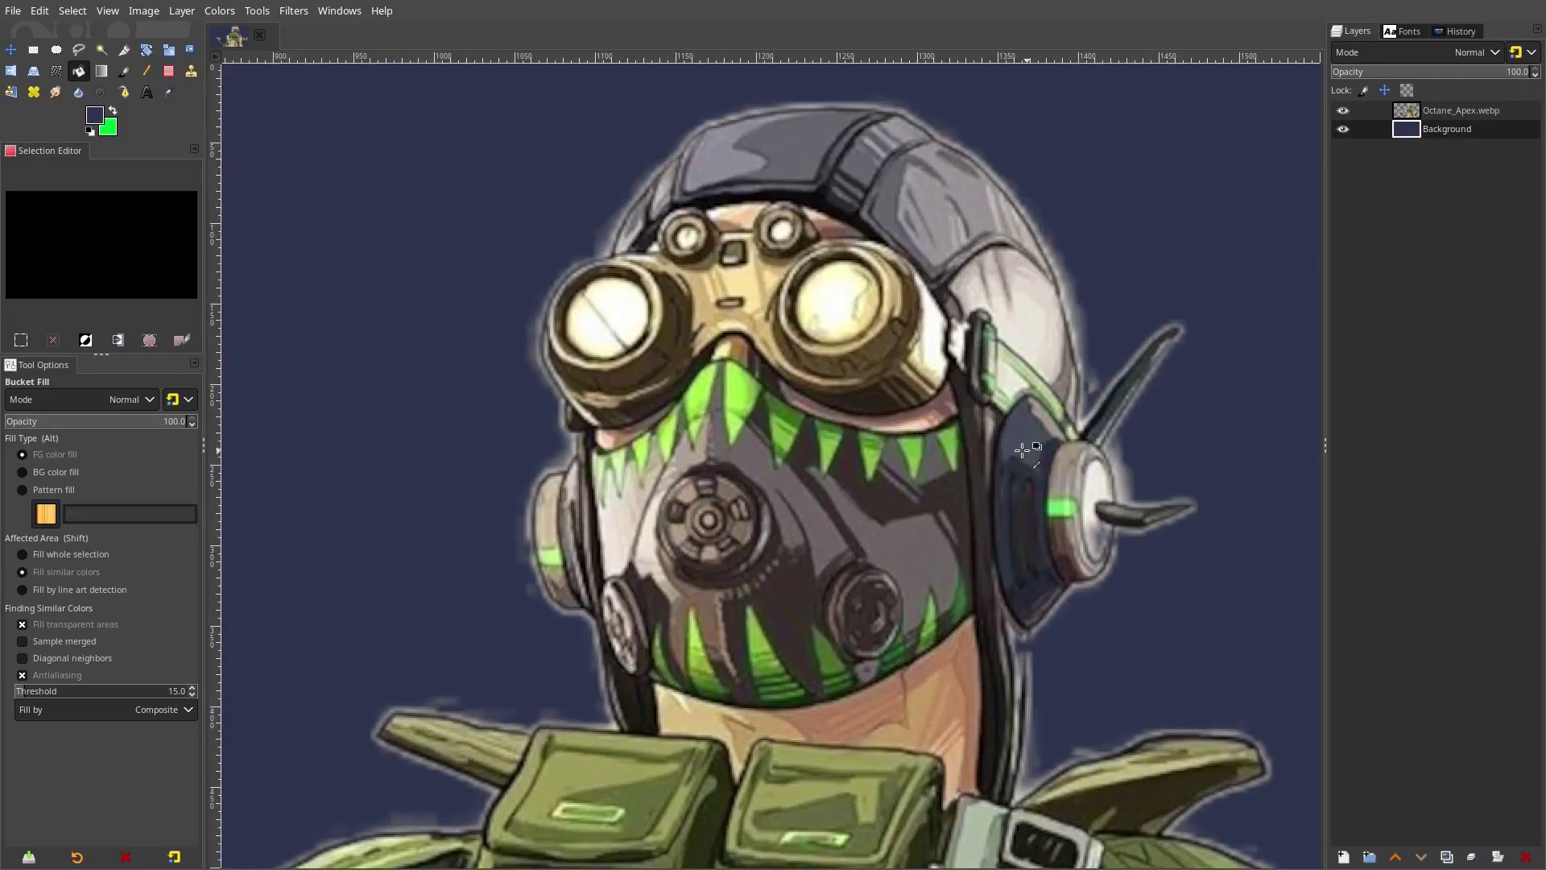
{"action": "scroll", "coordinate": [1023, 449], "scroll_direction": "down", "scroll_amount": 4}
{"action": "scroll", "coordinate": [1047, 362], "scroll_direction": "down", "scroll_amount": 2}
{"action": "scroll", "coordinate": [1057, 347], "scroll_direction": "down", "scroll_amount": 2}
{"action": "scroll", "coordinate": [1058, 346], "scroll_direction": "up", "scroll_amount": 2}
On the Octane_Apex.webp layer, trace a path along the underside of the grey-wrapped forearm and around the pale fringe beside it
{"action": "left_click", "coordinate": [1458, 111]}
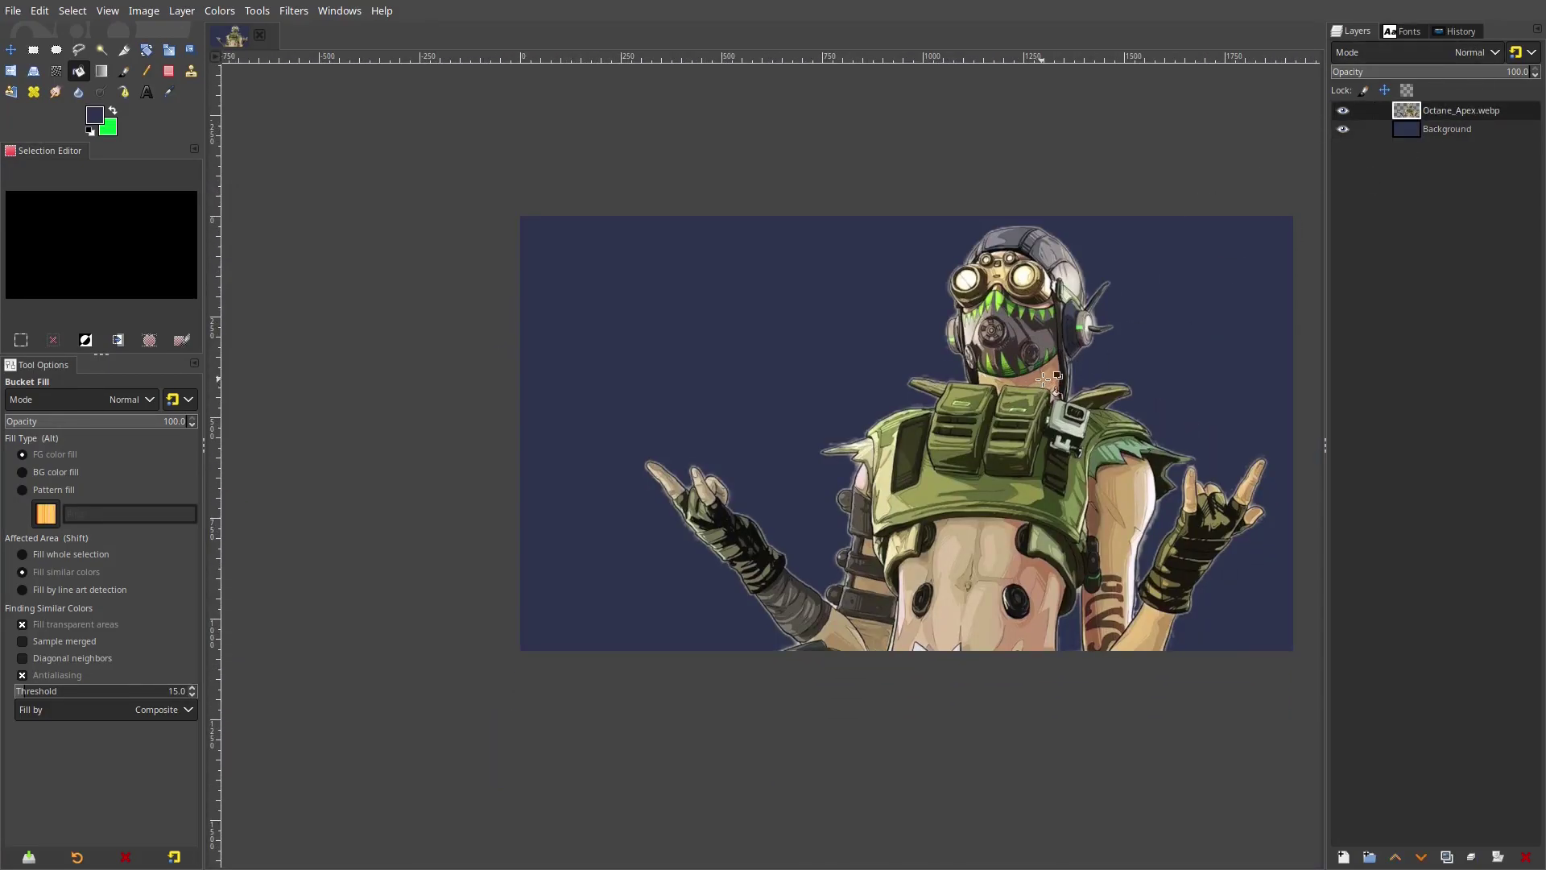
{"action": "scroll", "coordinate": [779, 563], "scroll_direction": "up", "scroll_amount": 3}
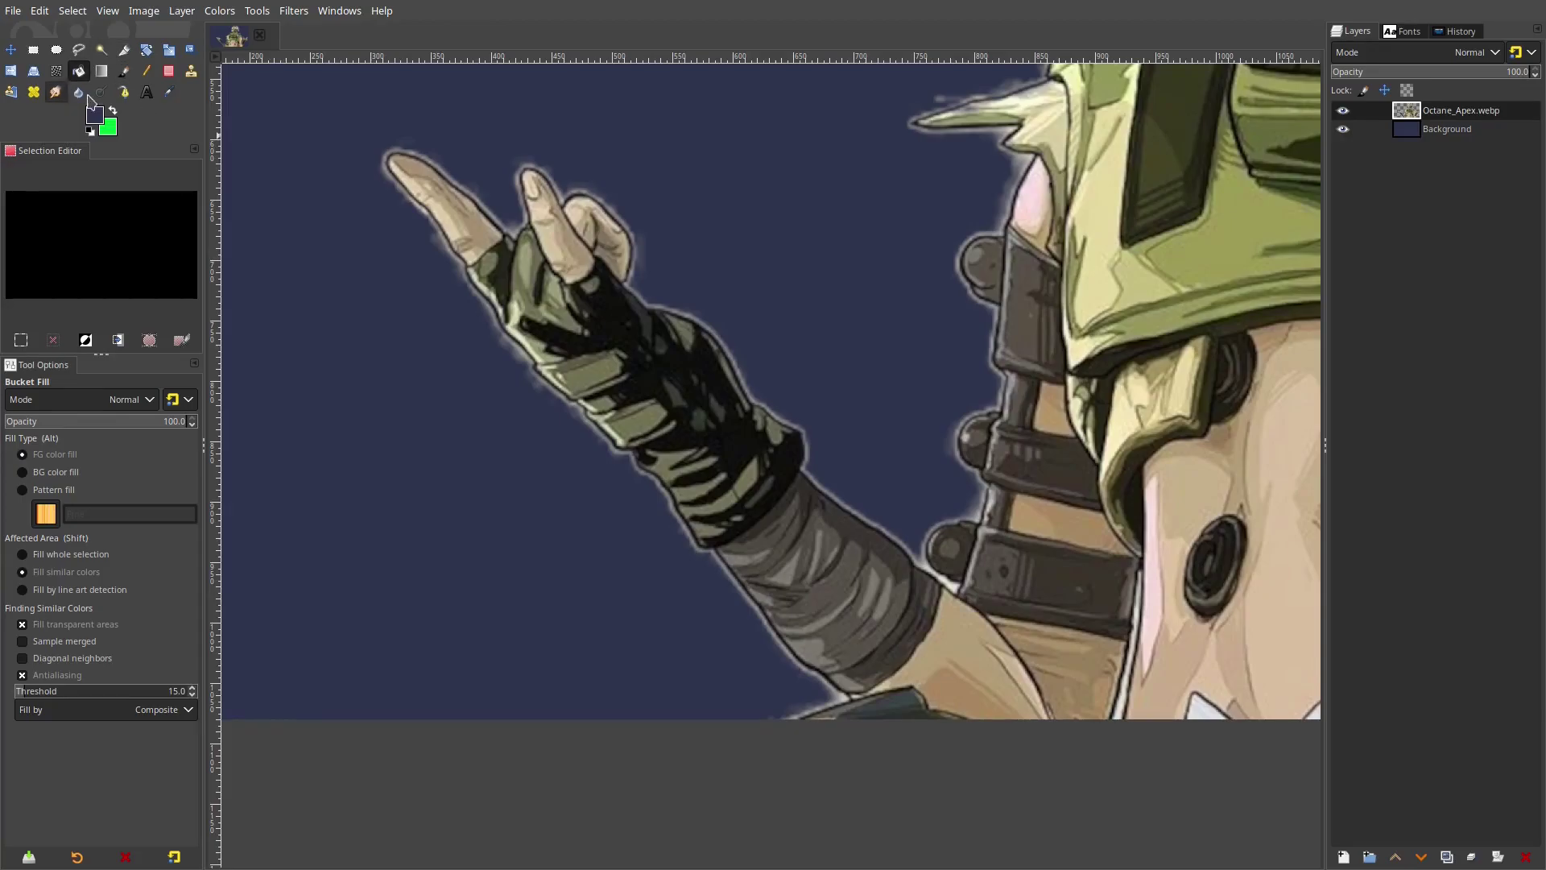
{"action": "left_click", "coordinate": [126, 98]}
{"action": "scroll", "coordinate": [766, 685], "scroll_direction": "up", "scroll_amount": 3}
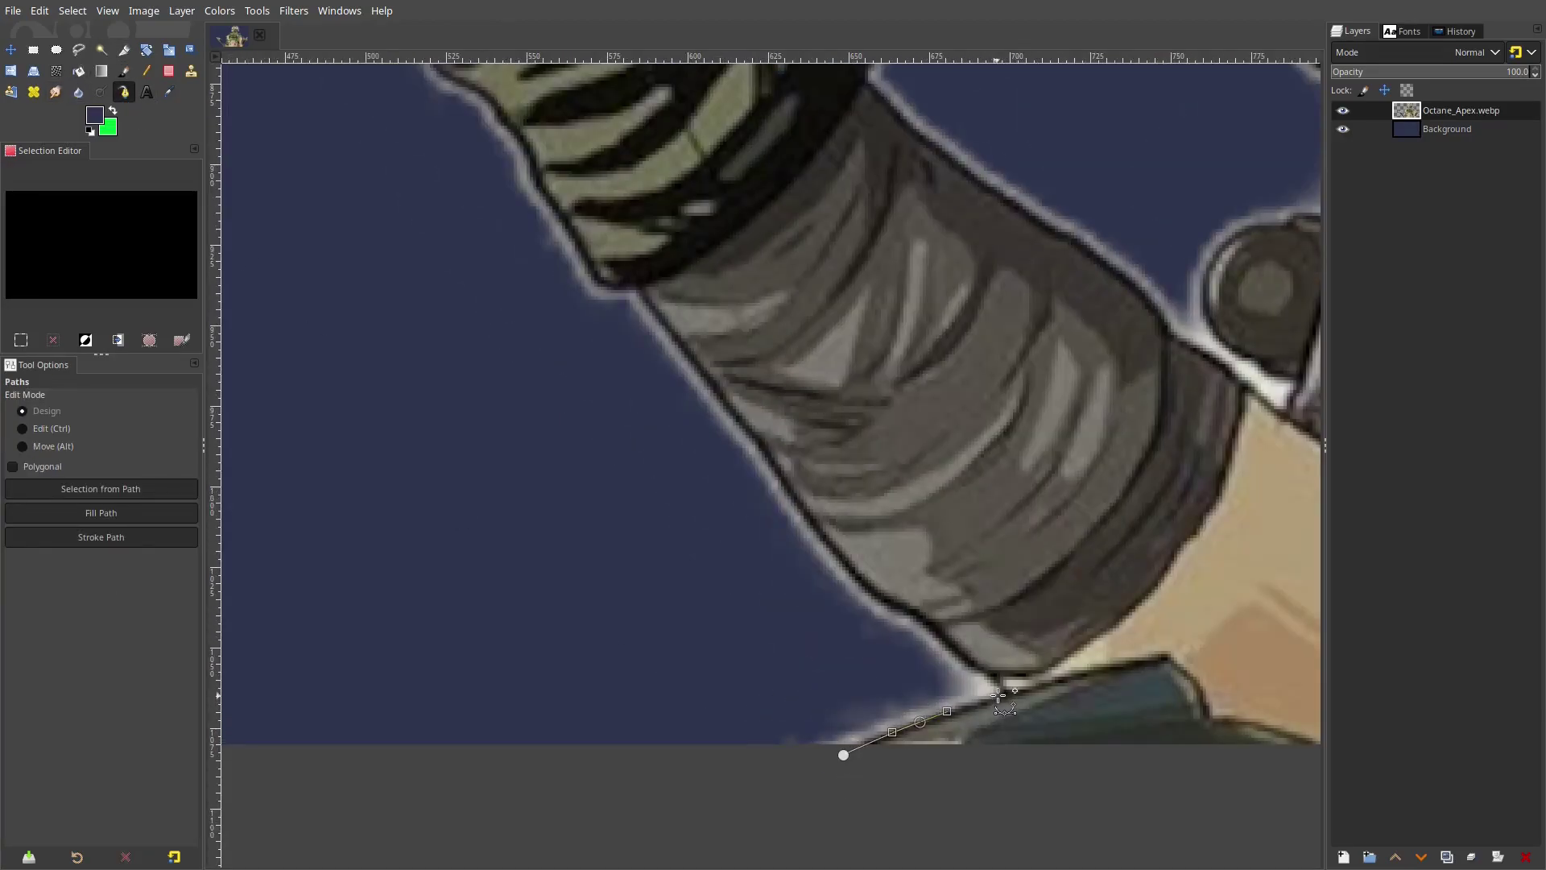
{"action": "left_click", "coordinate": [915, 619]}
{"action": "left_click", "coordinate": [596, 476]}
{"action": "left_click", "coordinate": [581, 614]}
{"action": "left_click", "coordinate": [578, 724]}
Turn the forearm path into a selection, delete the fringe inside it and clear the selection
{"action": "key", "text": "Return"}
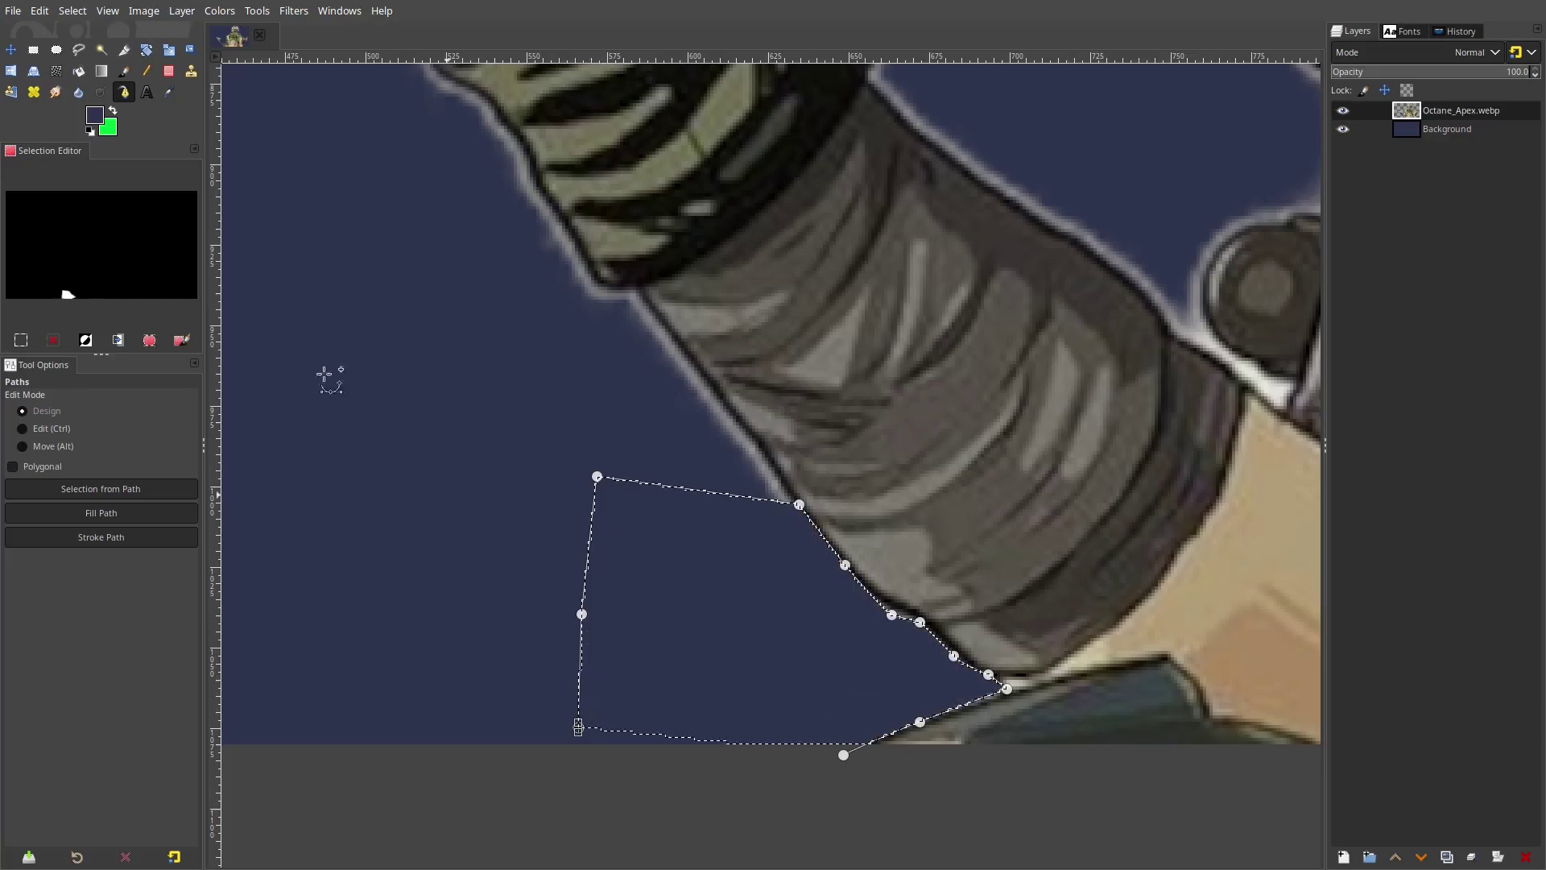
{"action": "left_click", "coordinate": [73, 11]}
{"action": "left_click", "coordinate": [95, 52]}
{"action": "scroll", "coordinate": [808, 565], "scroll_direction": "down", "scroll_amount": 3}
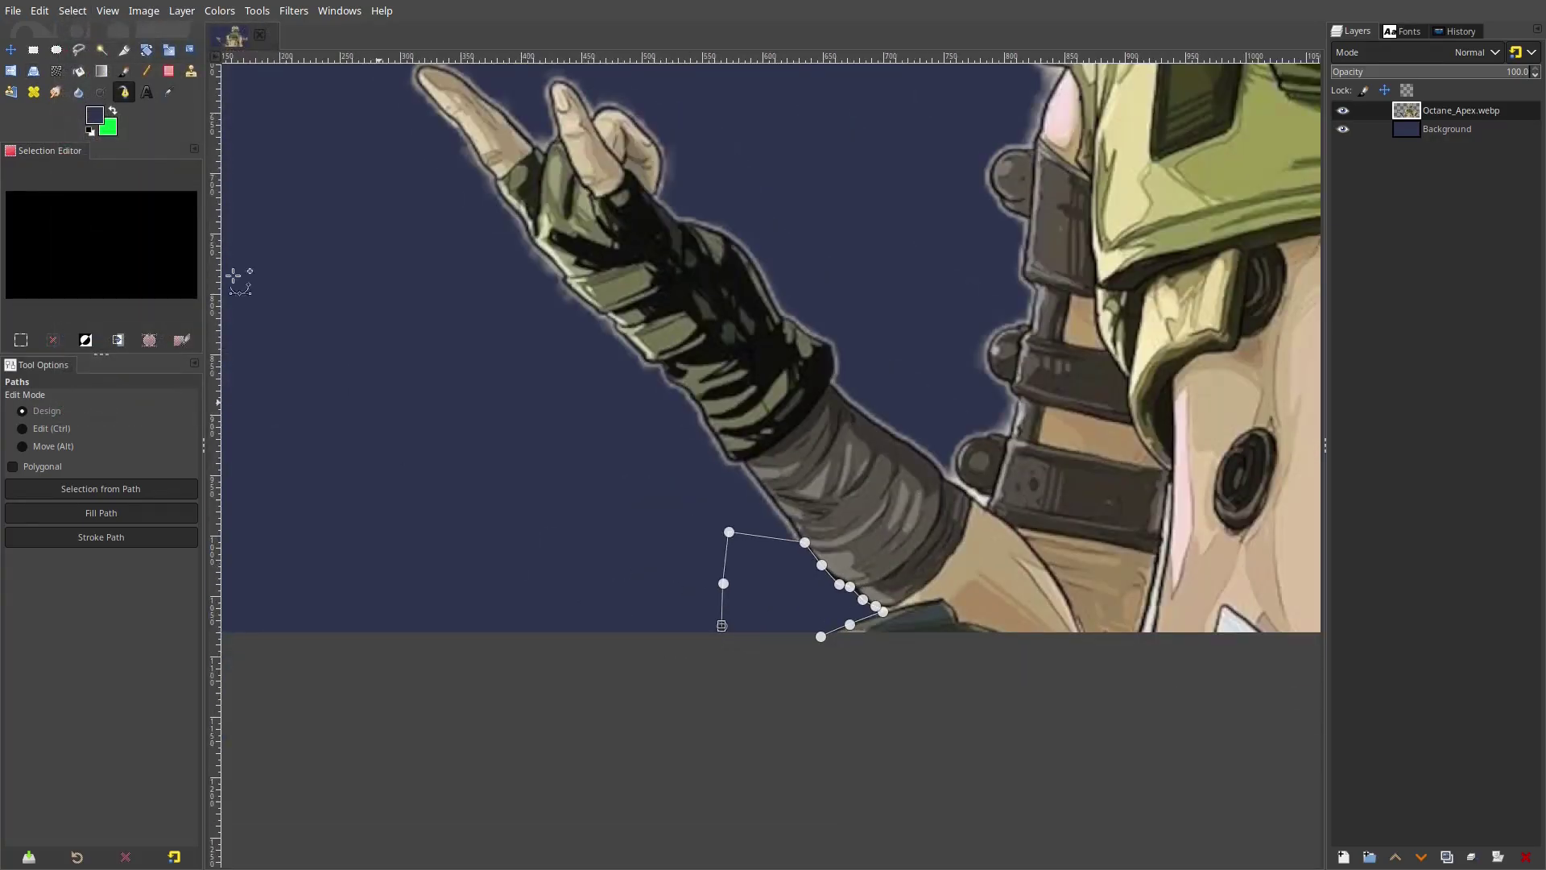
{"action": "left_click", "coordinate": [78, 71]}
{"action": "scroll", "coordinate": [788, 712], "scroll_direction": "up", "scroll_amount": 2}
{"action": "scroll", "coordinate": [1015, 551], "scroll_direction": "down", "scroll_amount": 4}
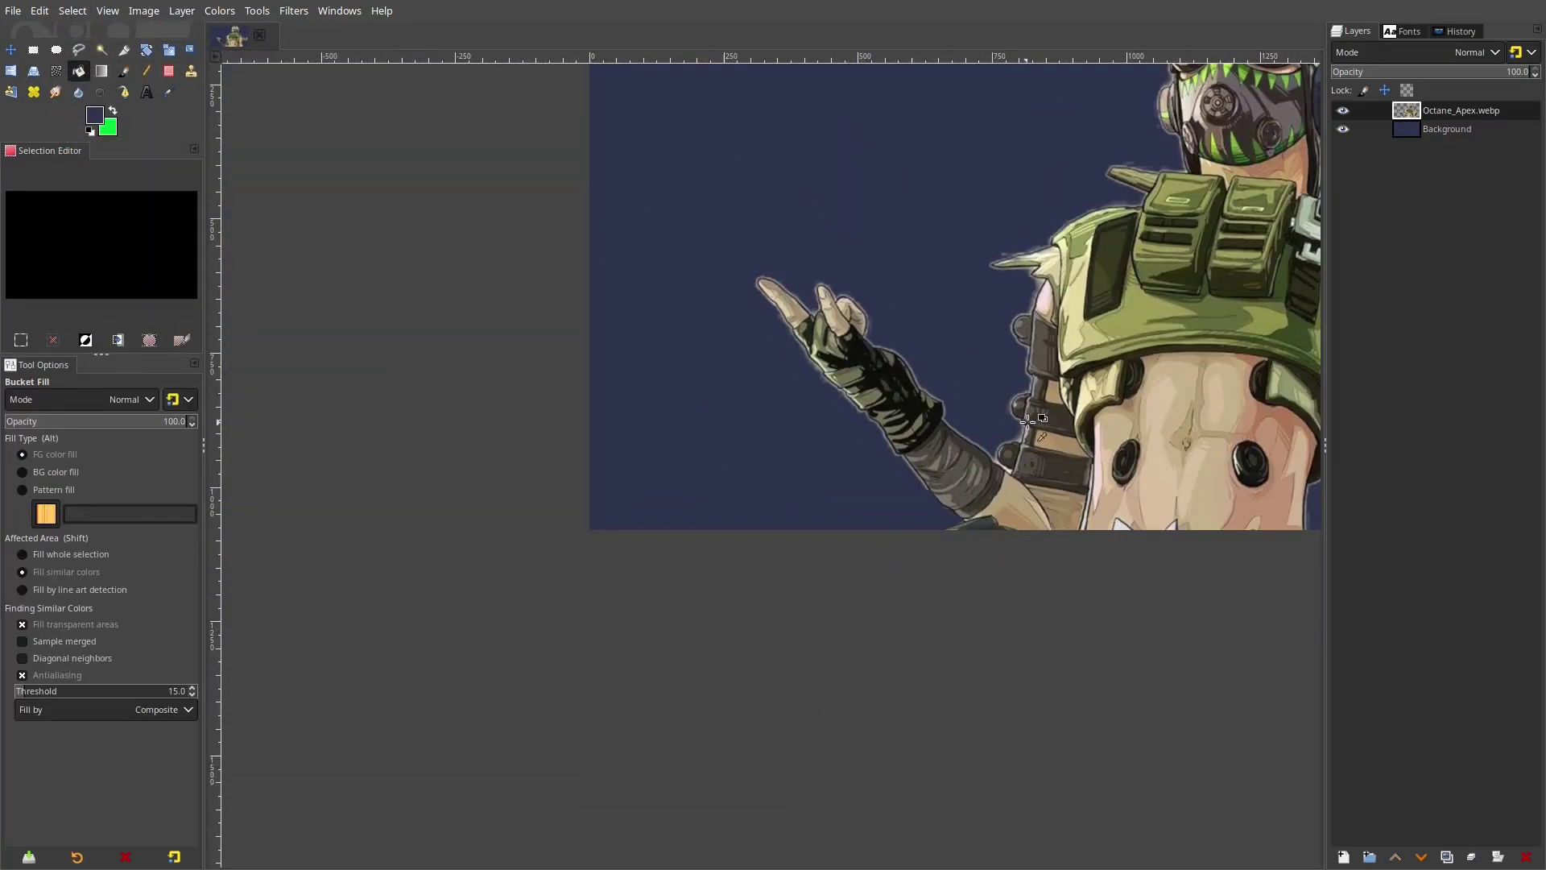
{"action": "scroll", "coordinate": [552, 276], "scroll_direction": "down", "scroll_amount": 2}
{"action": "scroll", "coordinate": [863, 389], "scroll_direction": "up", "scroll_amount": 2}
{"action": "left_click_drag", "start_coordinate": [862, 388], "coordinate": [1007, 440]}
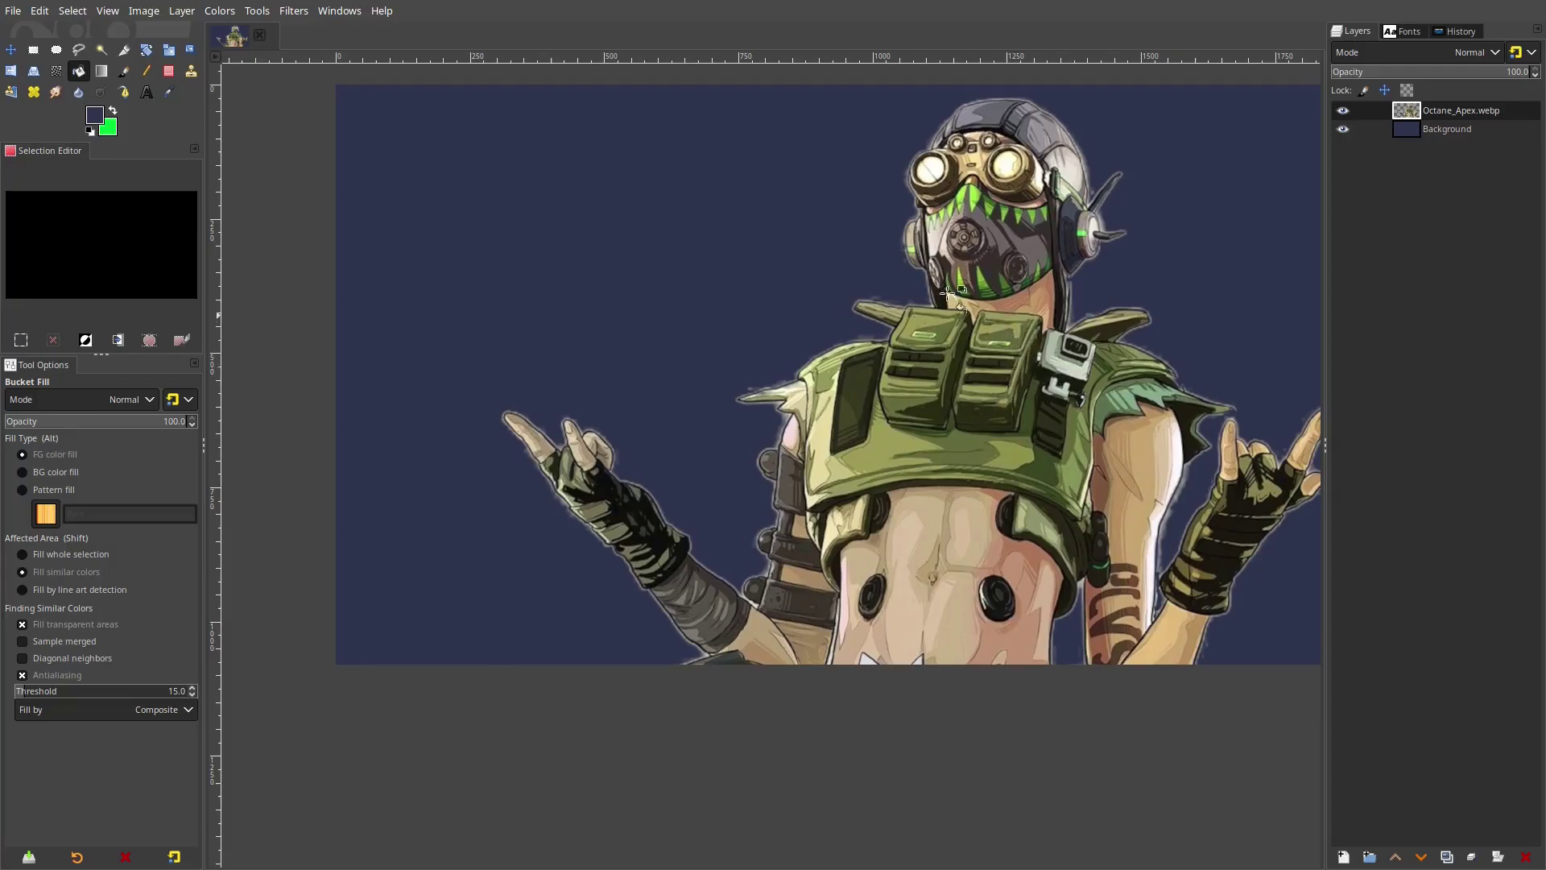
{"action": "left_click_drag", "start_coordinate": [916, 334], "coordinate": [856, 397]}
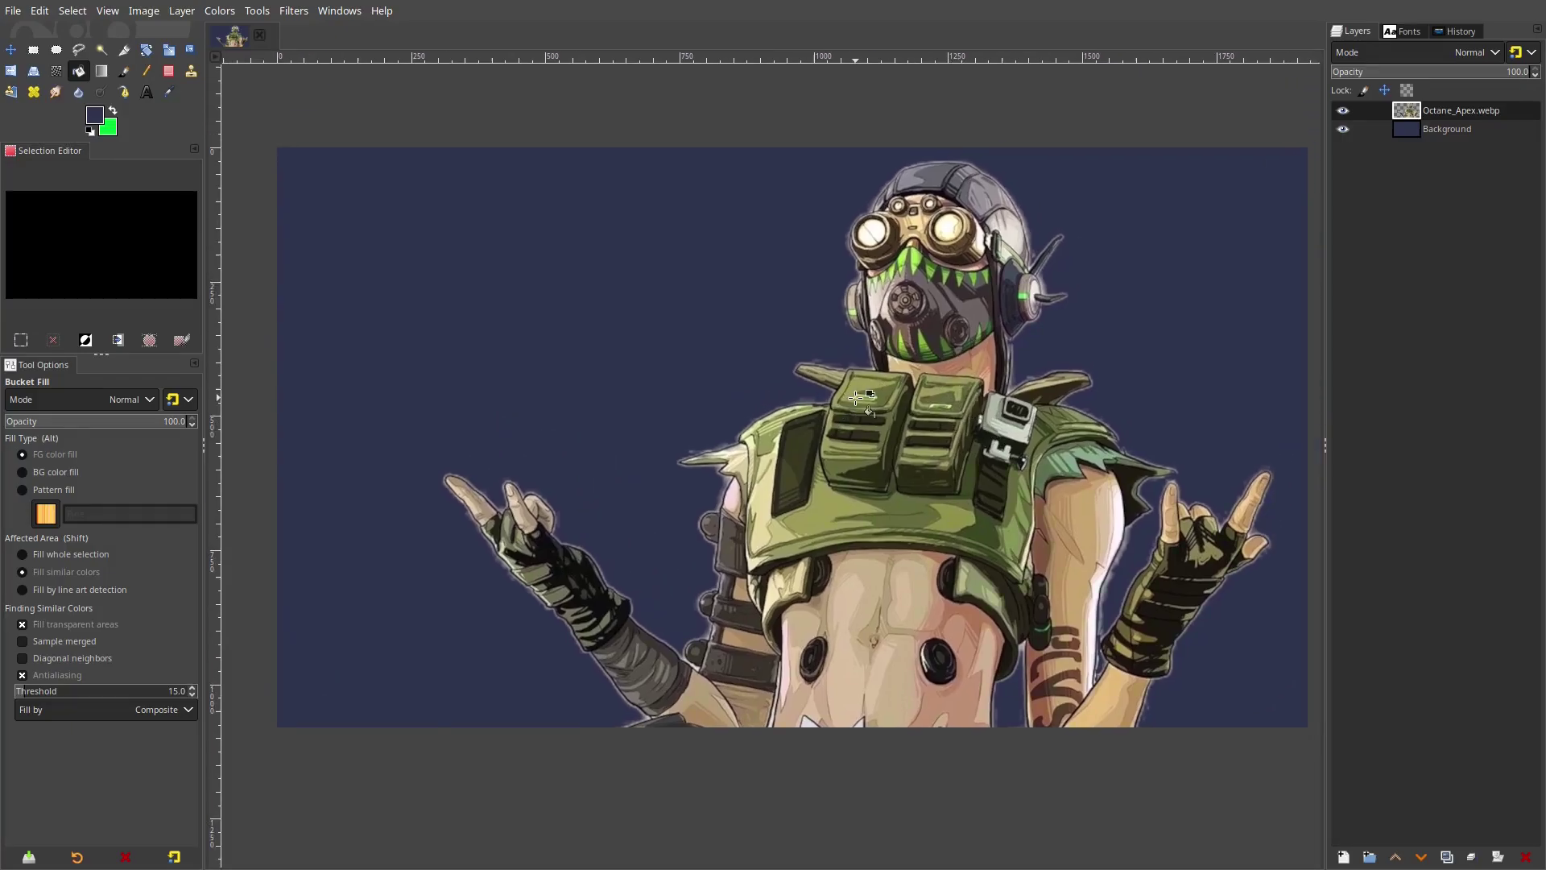
Add a new transparent layer directly above the Background layer
{"action": "left_click", "coordinate": [1438, 132]}
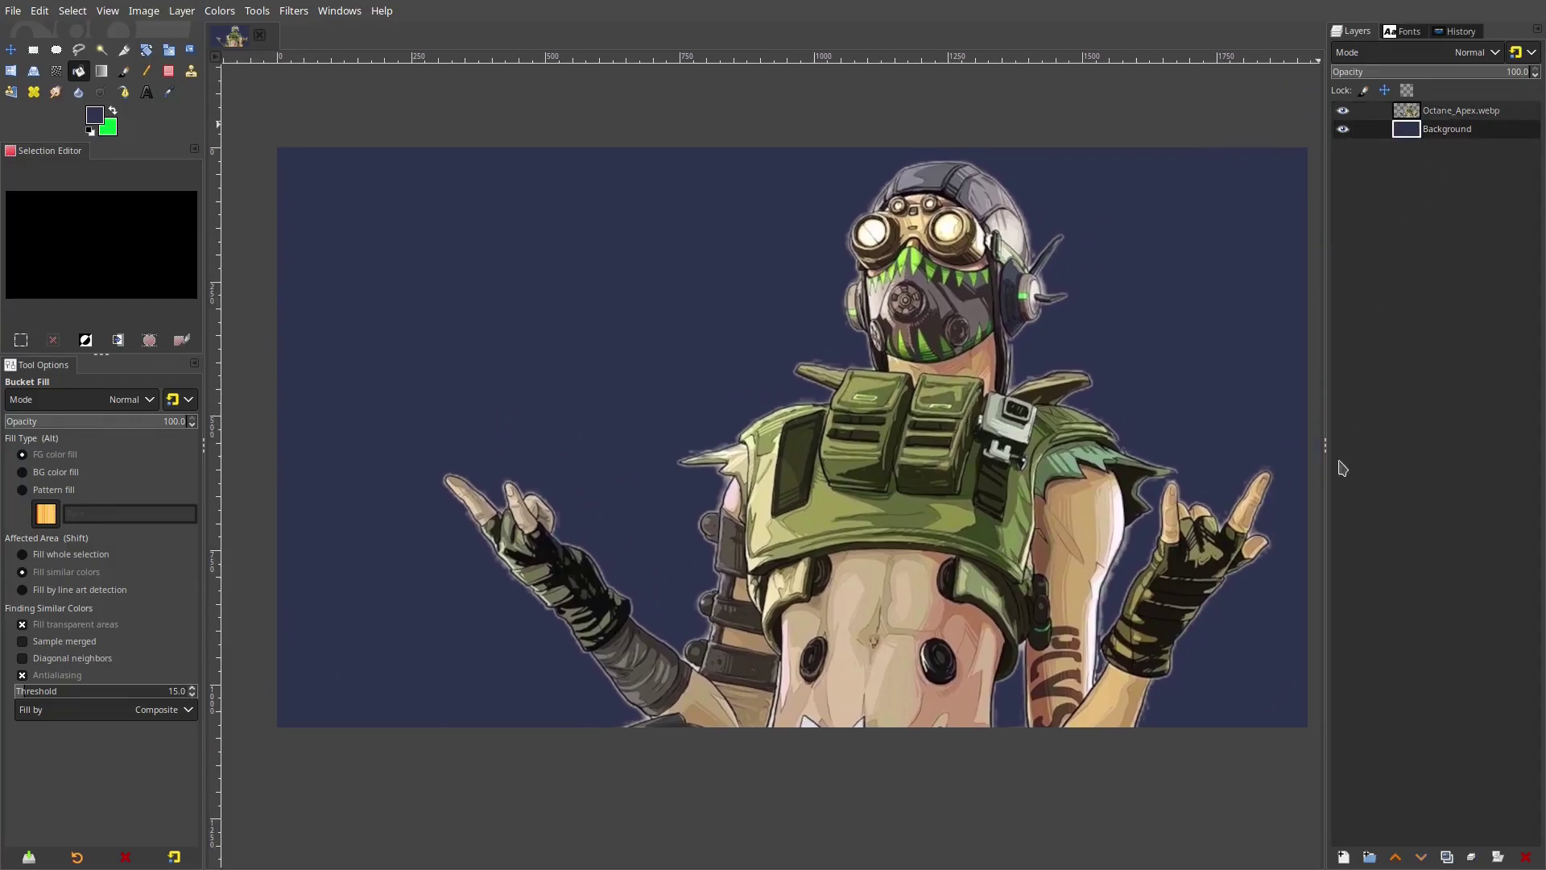
{"action": "left_click", "coordinate": [1344, 857]}
{"action": "left_click", "coordinate": [1428, 813]}
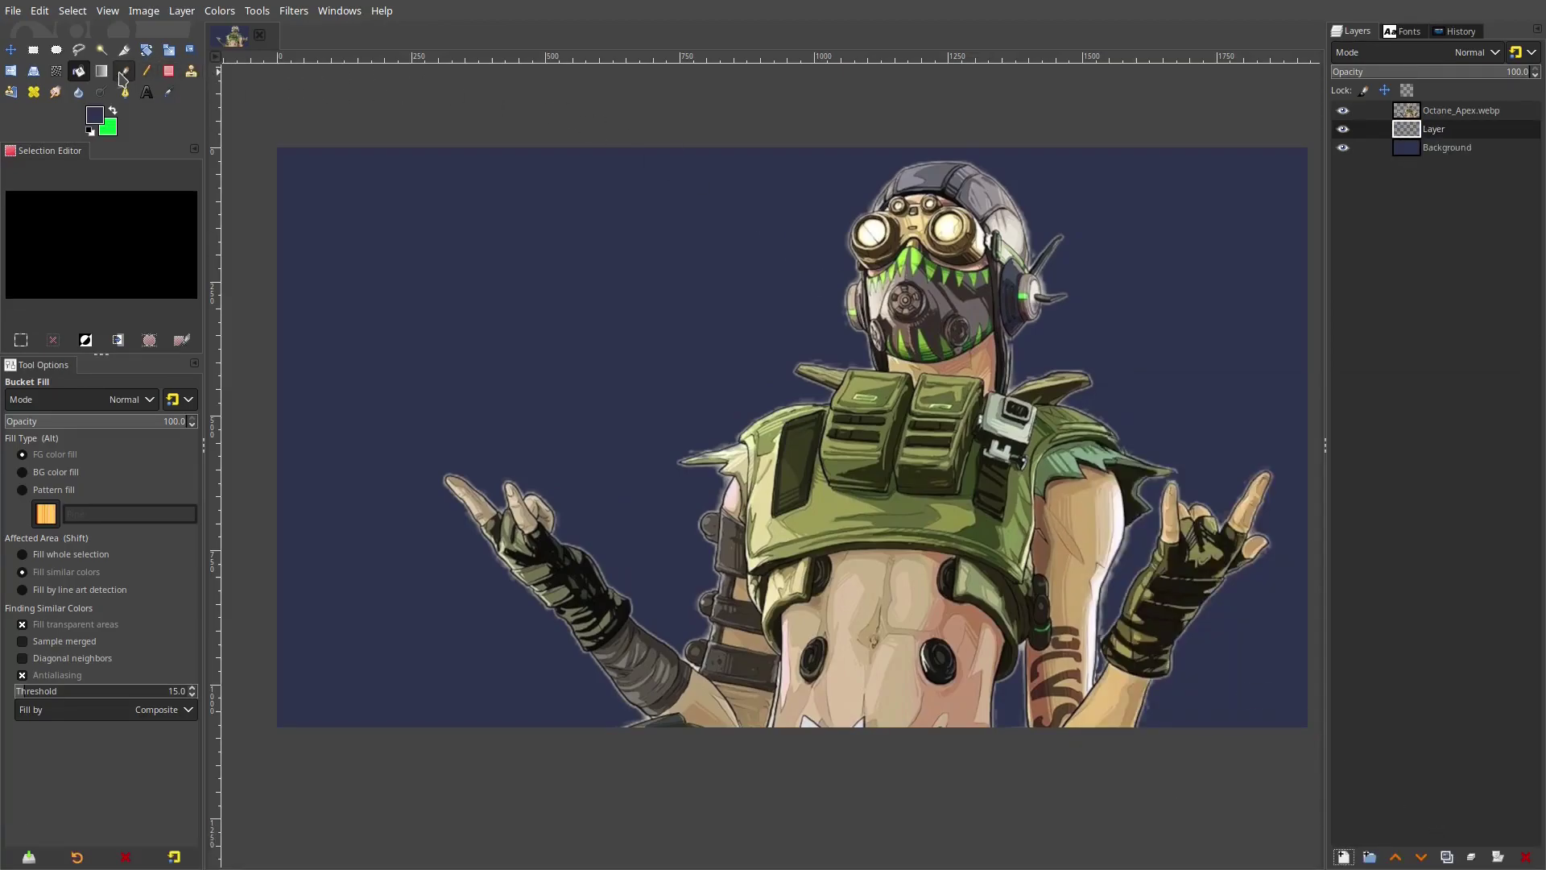
Choose the Paintbrush tool and set the foreground colour to a slightly lighter shade of the background blue
{"action": "left_click", "coordinate": [122, 77]}
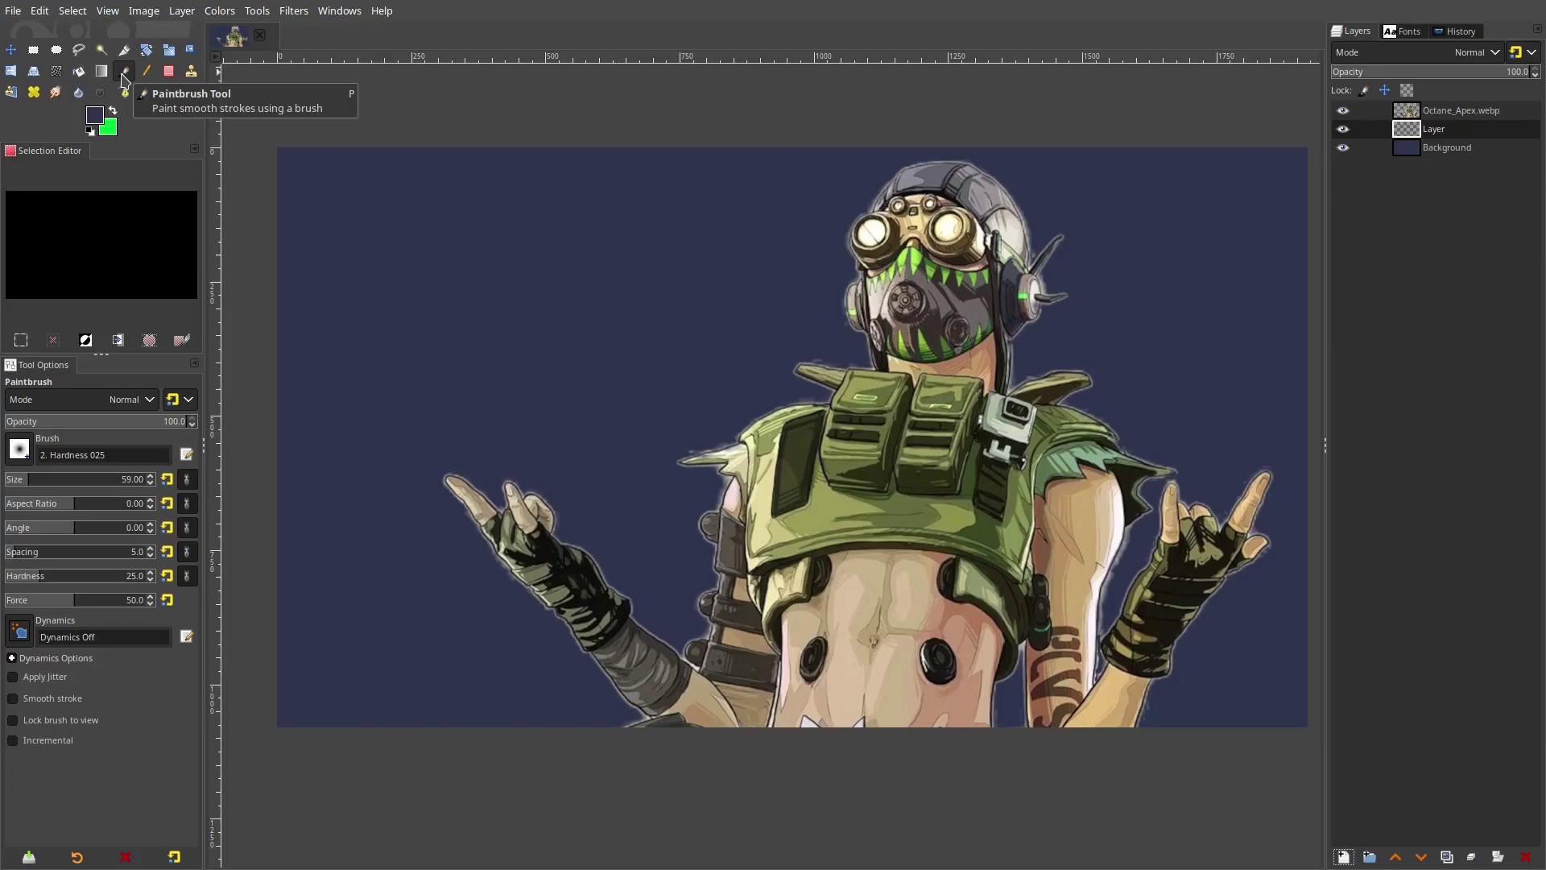
{"action": "left_click", "coordinate": [94, 115]}
{"action": "left_click_drag", "start_coordinate": [587, 510], "coordinate": [584, 488]}
{"action": "left_click", "coordinate": [756, 633]}
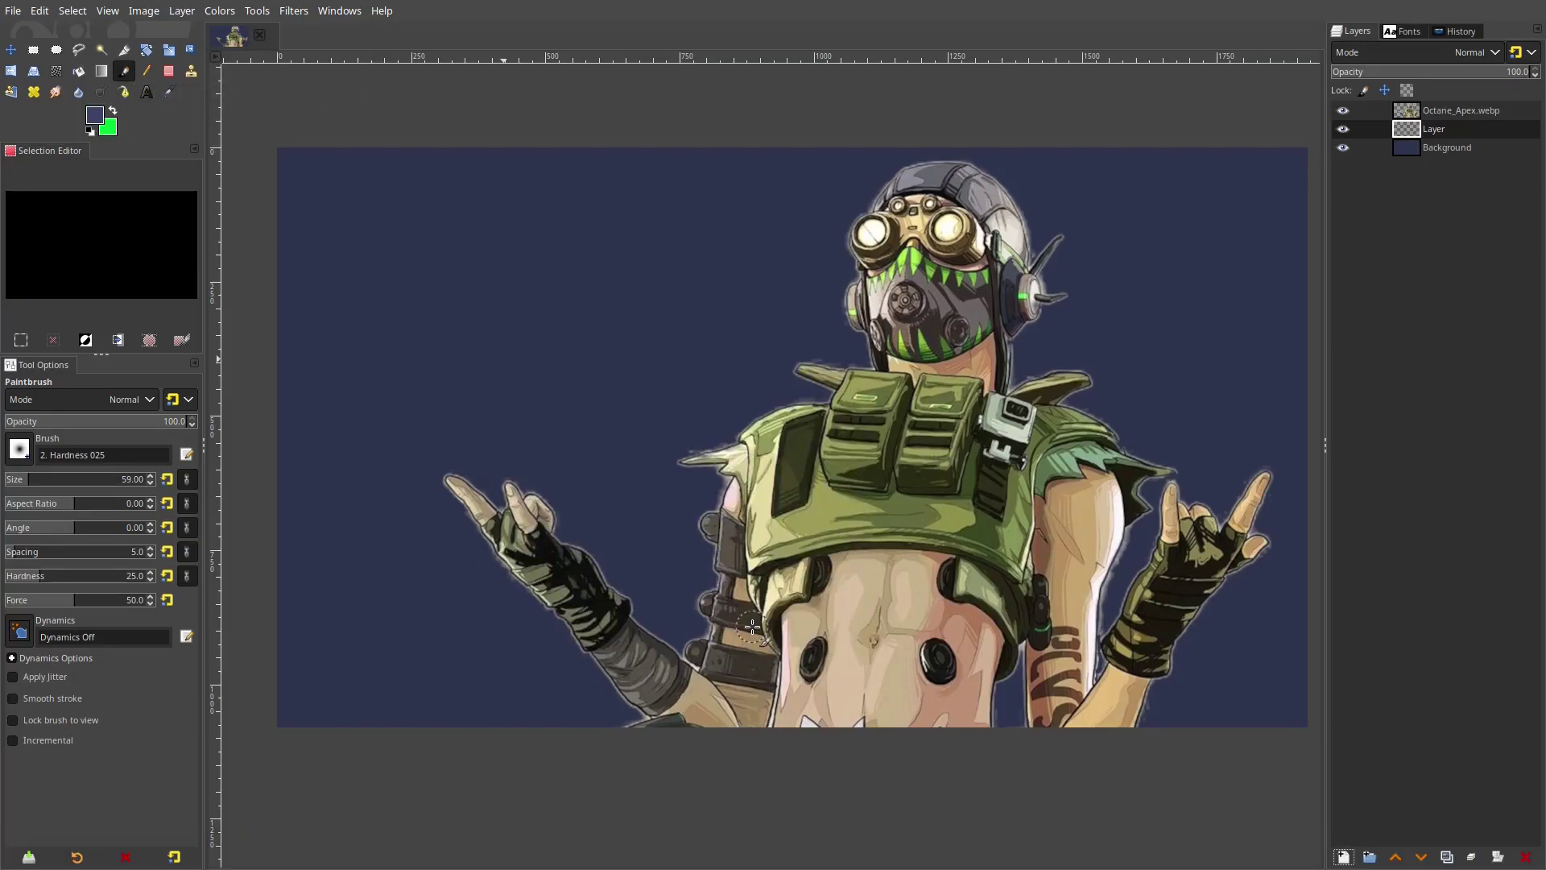
Enlarge the soft Hardness 025 brush to size 1403 and paint lighter glow spots around the character on the new layer
{"action": "mouse_move", "coordinate": [80, 486]}
{"action": "left_mouse_down"}
{"action": "mouse_move", "coordinate": [97, 484]}
{"action": "mouse_move", "coordinate": [65, 481]}
{"action": "mouse_move", "coordinate": [123, 493]}
{"action": "left_mouse_up"}
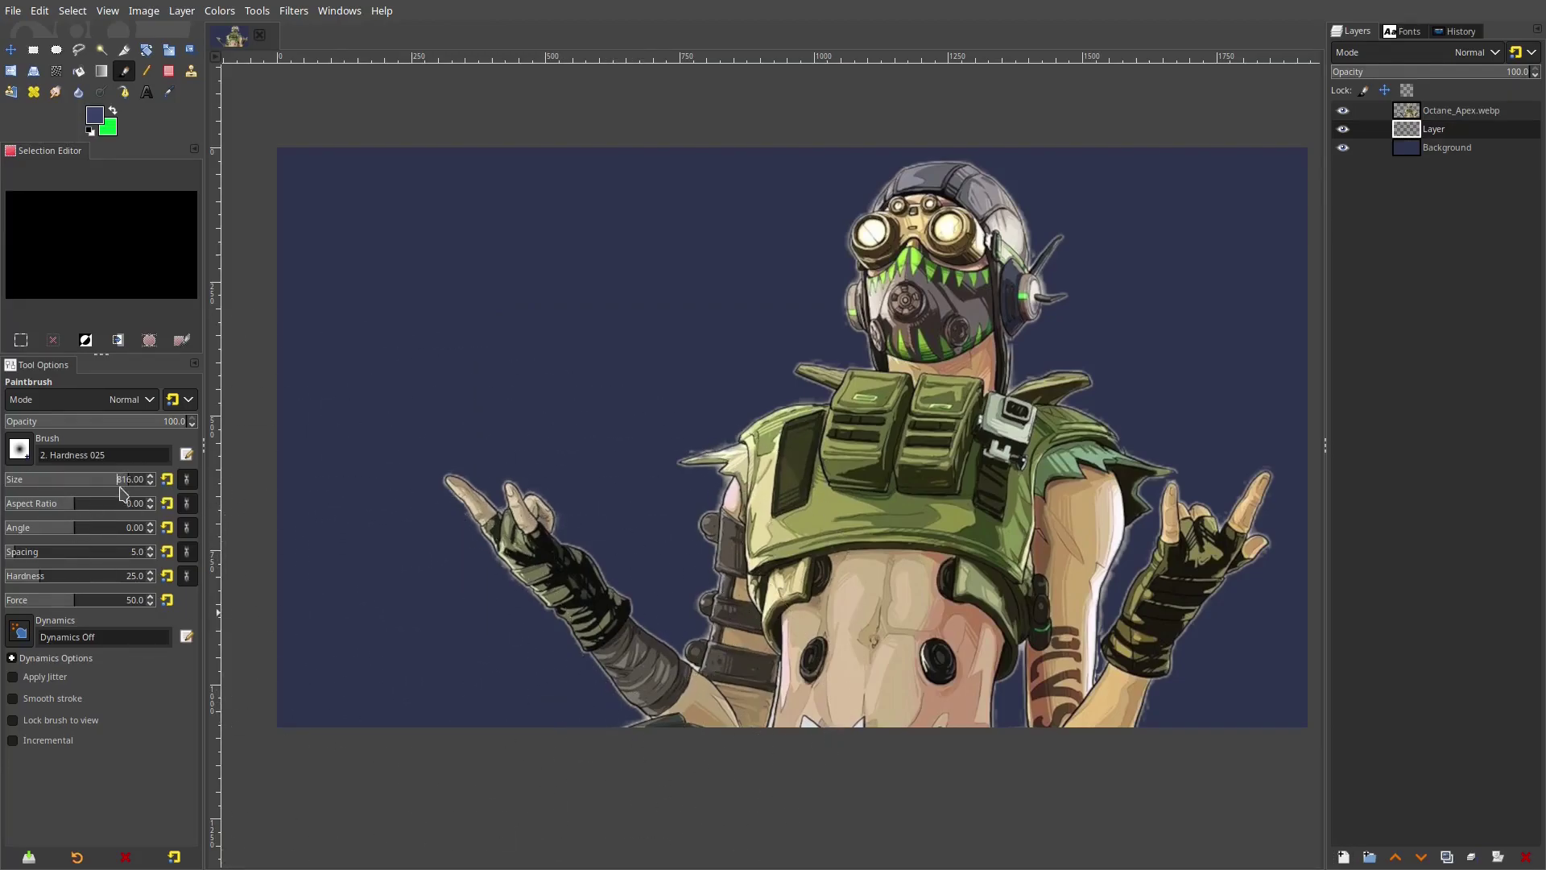
{"action": "left_click", "coordinate": [466, 699]}
{"action": "left_click", "coordinate": [984, 354]}
{"action": "left_click", "coordinate": [537, 187]}
{"action": "left_click_drag", "start_coordinate": [1020, 418], "coordinate": [797, 375]}
{"action": "left_click", "coordinate": [1108, 718]}
{"action": "left_click_drag", "start_coordinate": [1147, 209], "coordinate": [1010, 483]}
{"action": "scroll", "coordinate": [666, 269], "scroll_direction": "down", "scroll_amount": 4}
{"action": "scroll", "coordinate": [666, 269], "scroll_direction": "left", "scroll_amount": 9}
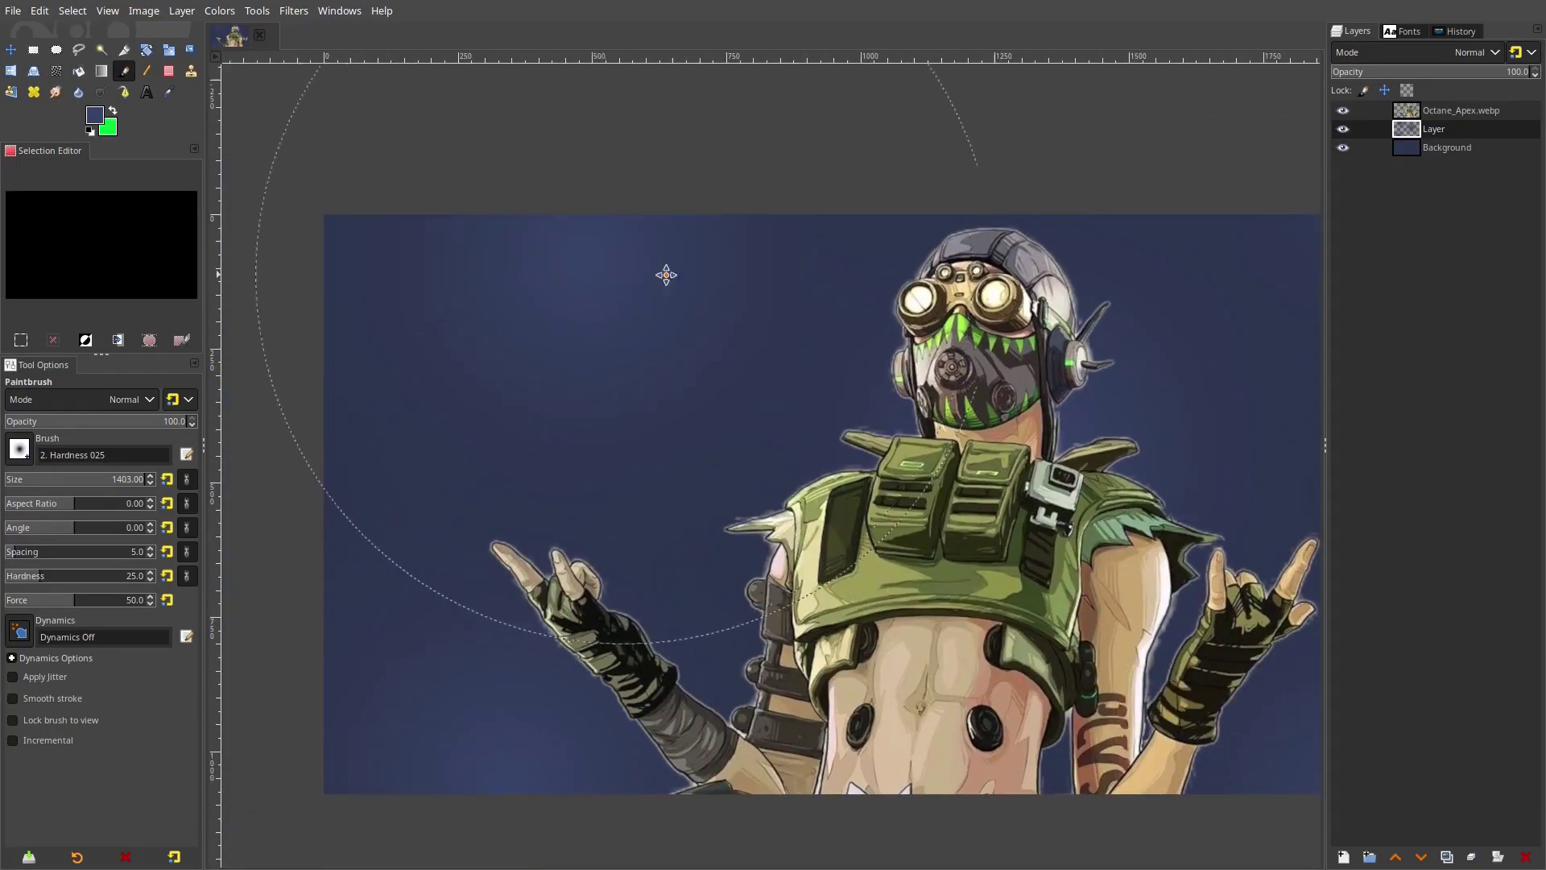
Lower the opacity of the painted glow layer above the Background to 56.3
{"action": "scroll", "coordinate": [614, 159], "scroll_direction": "left", "scroll_amount": 3}
{"action": "scroll", "coordinate": [615, 160], "scroll_direction": "down", "scroll_amount": 3}
{"action": "scroll", "coordinate": [483, 172], "scroll_direction": "up", "scroll_amount": 2}
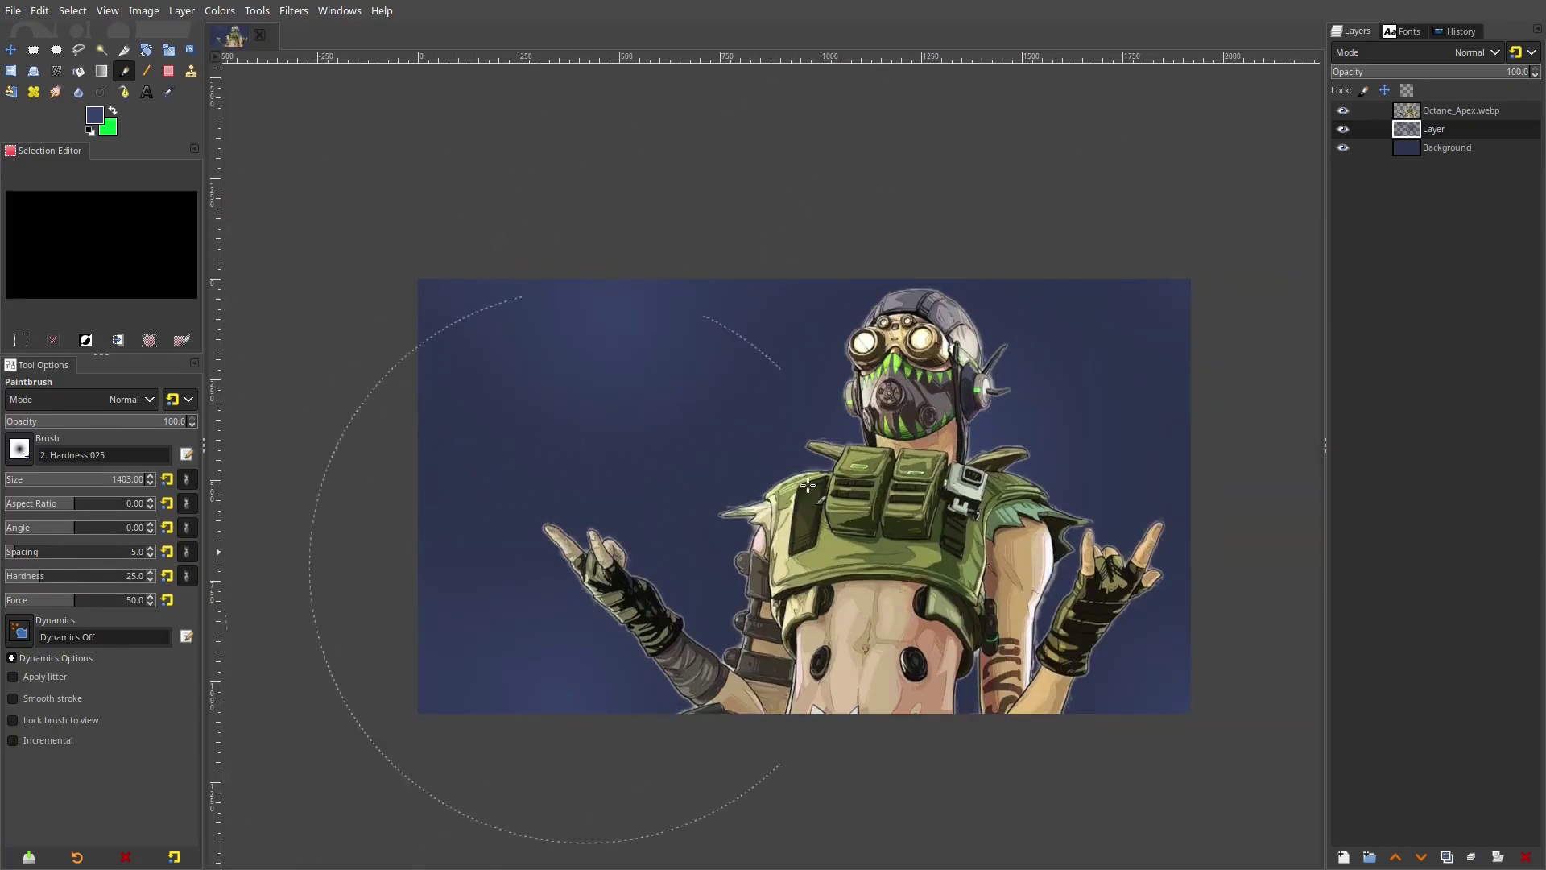
{"action": "left_click", "coordinate": [1435, 74]}
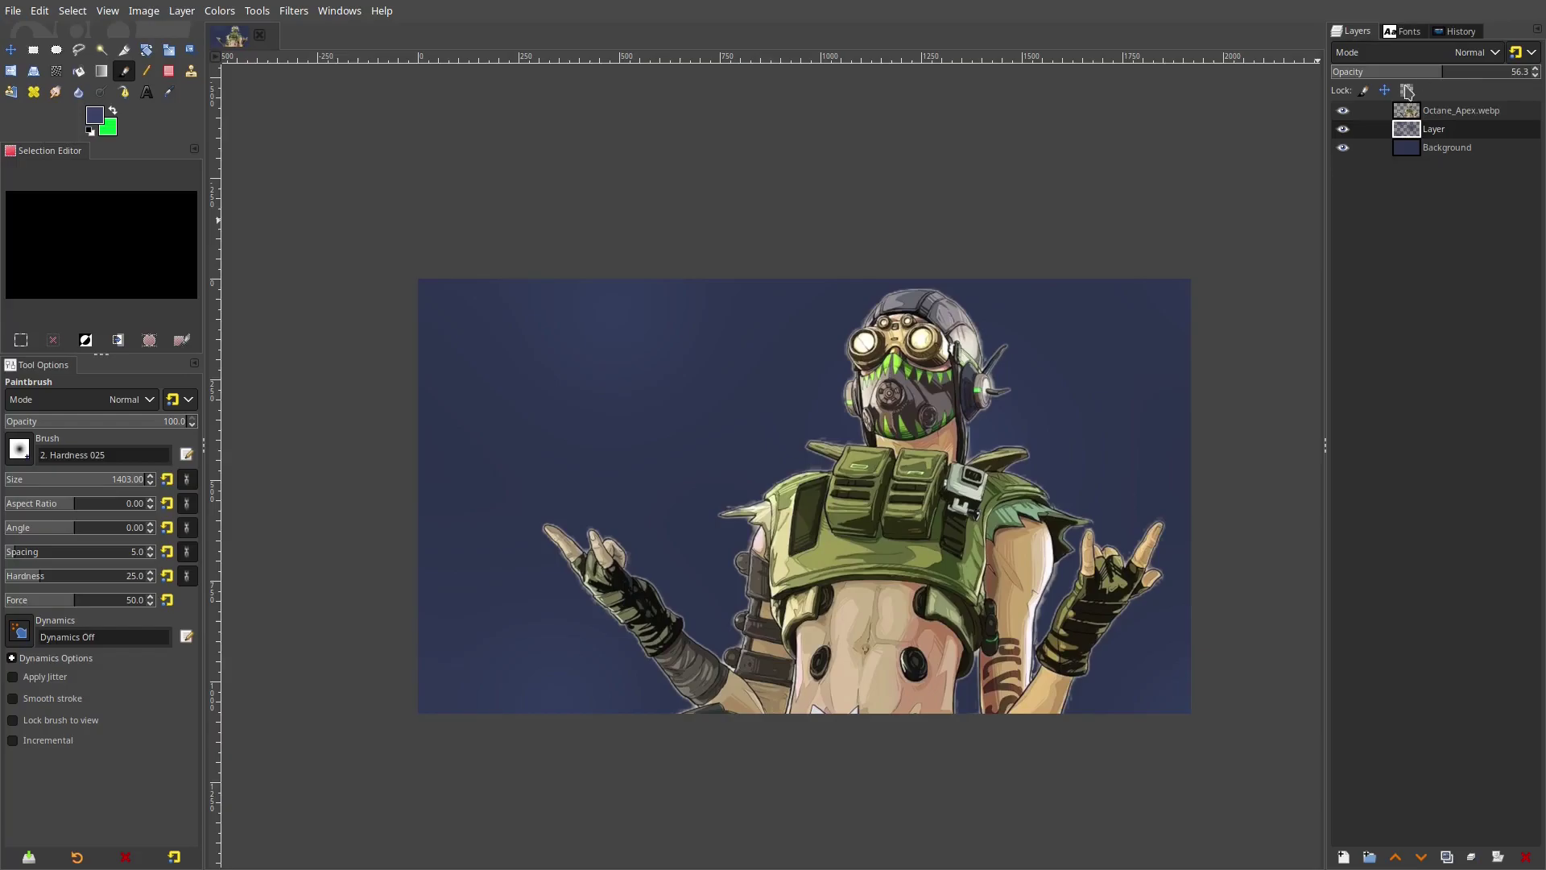
{"action": "scroll", "coordinate": [984, 467], "scroll_direction": "down", "scroll_amount": 3}
{"action": "scroll", "coordinate": [1037, 442], "scroll_direction": "up", "scroll_amount": 4}
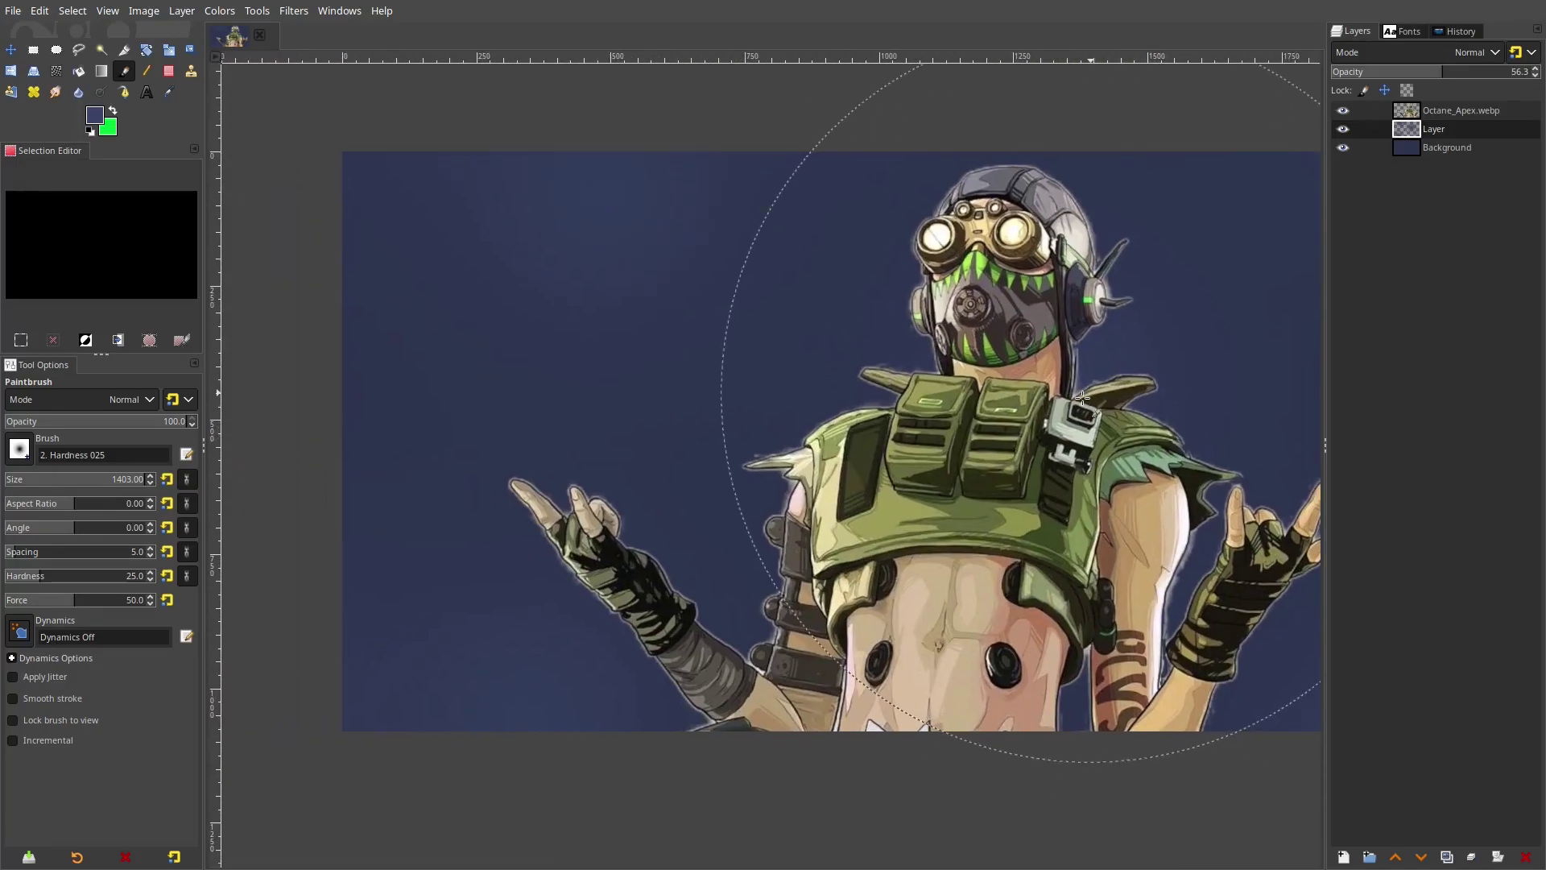
Add a new transparent 1920 × 1080 px layer directly above the glow layer and reduce the brush size to 466
{"action": "left_click", "coordinate": [1343, 856]}
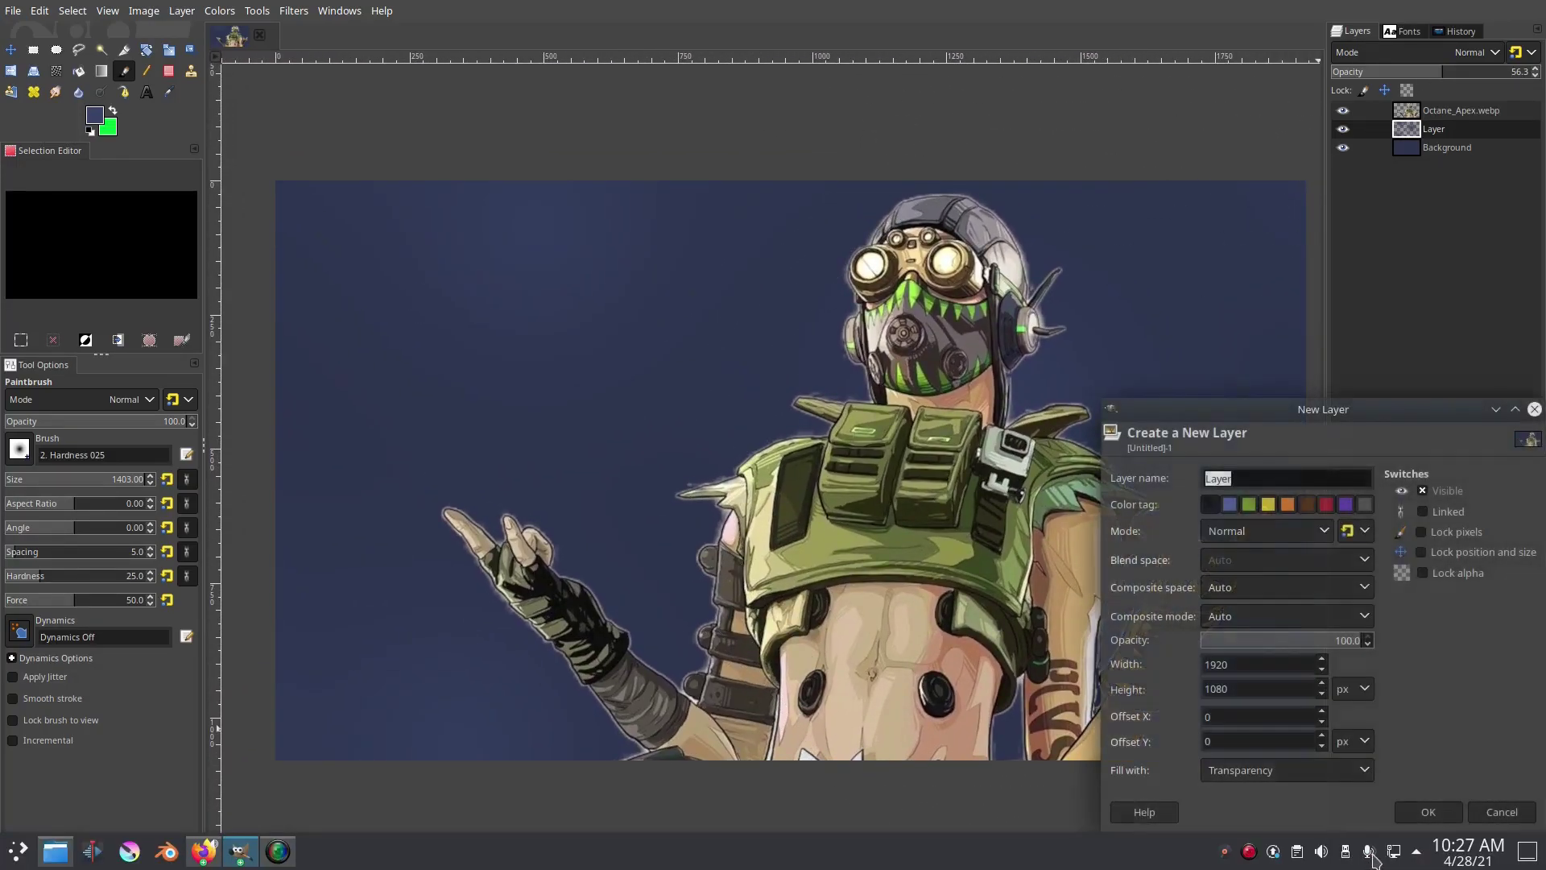
{"action": "left_click", "coordinate": [1428, 813]}
{"action": "left_click", "coordinate": [87, 481]}
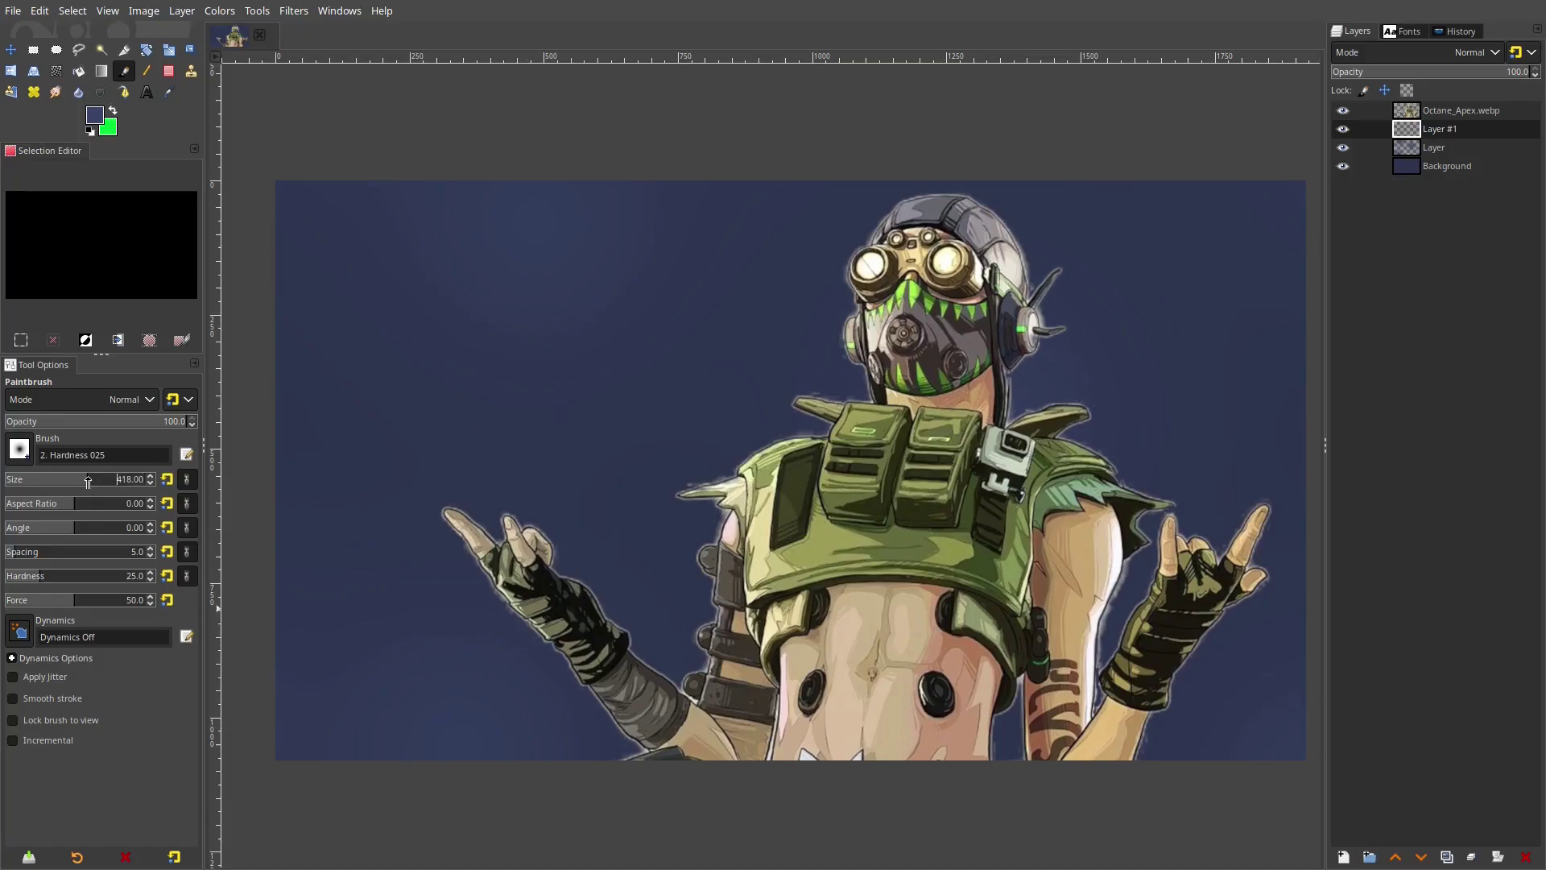
Set the foreground colour to the lighter blue 485888
{"action": "left_click", "coordinate": [92, 119]}
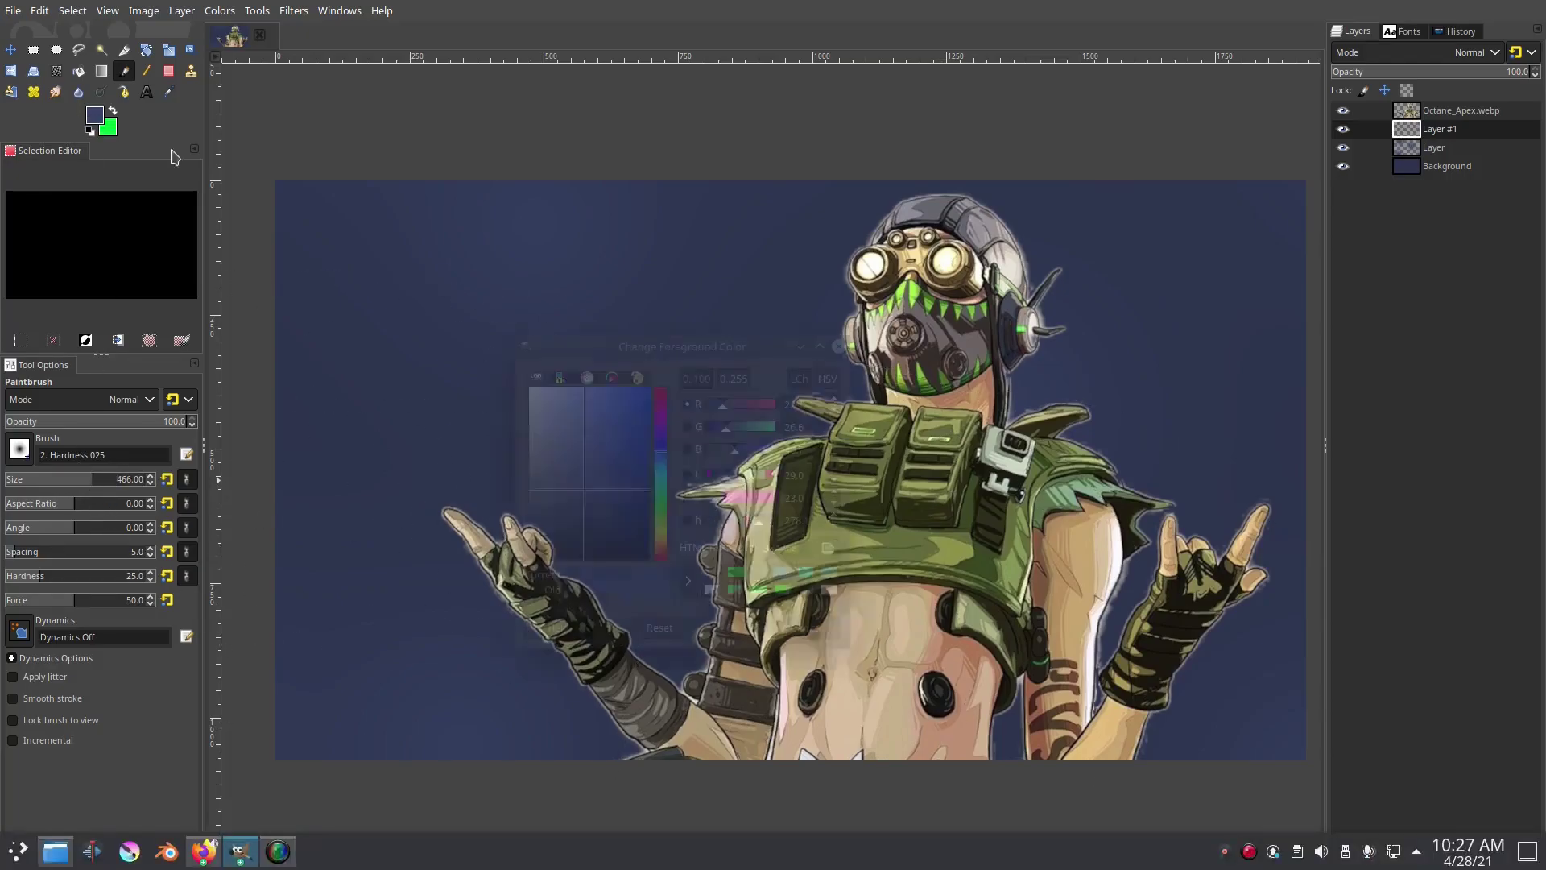
{"action": "left_click_drag", "start_coordinate": [594, 487], "coordinate": [590, 468]}
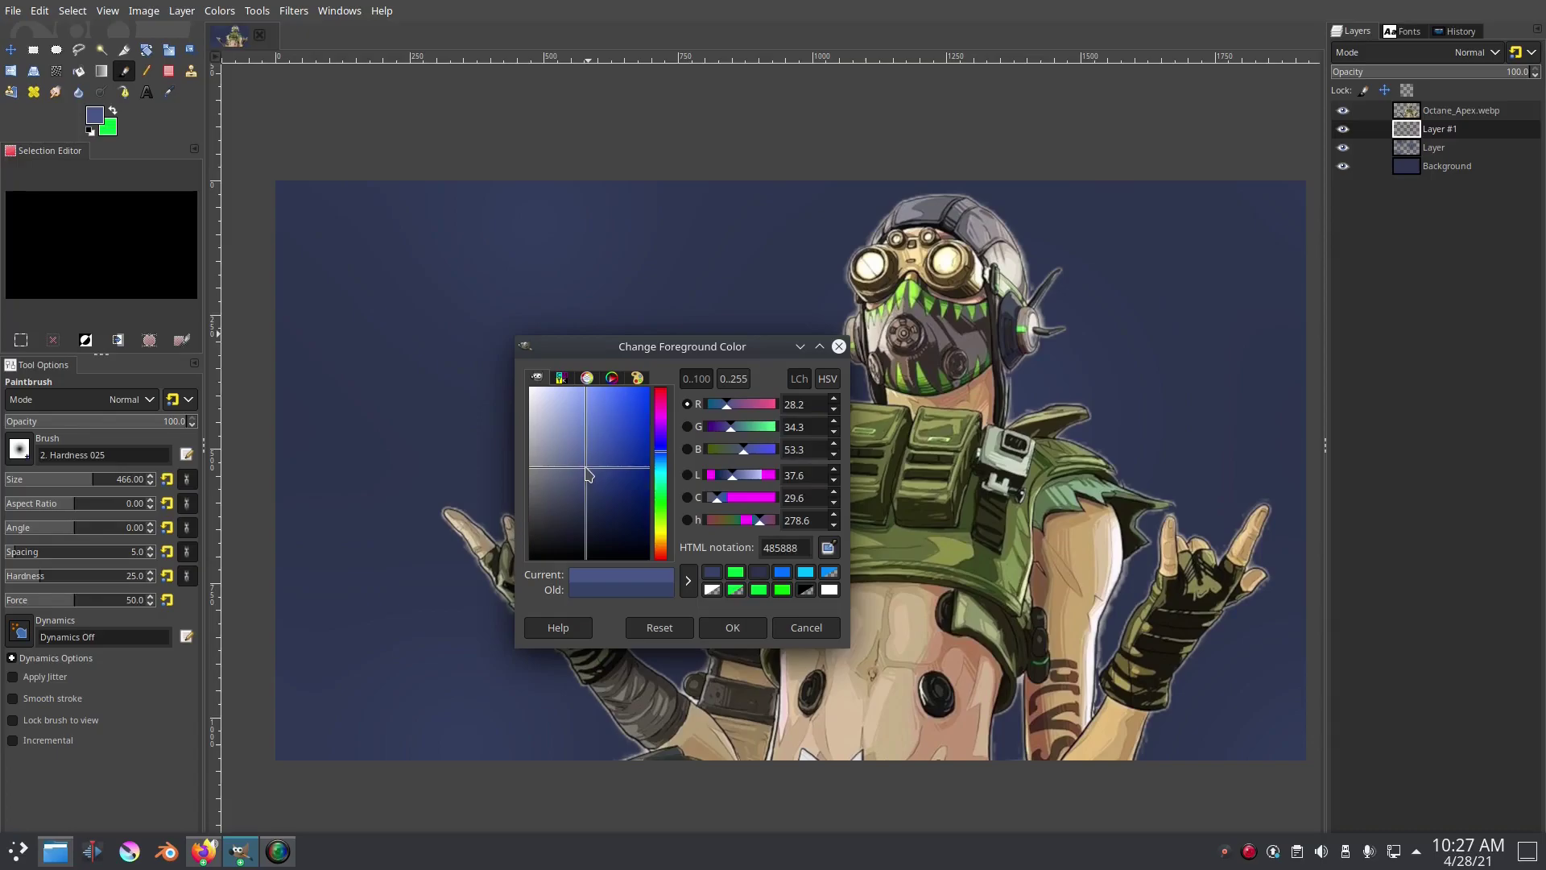
{"action": "left_click", "coordinate": [755, 629]}
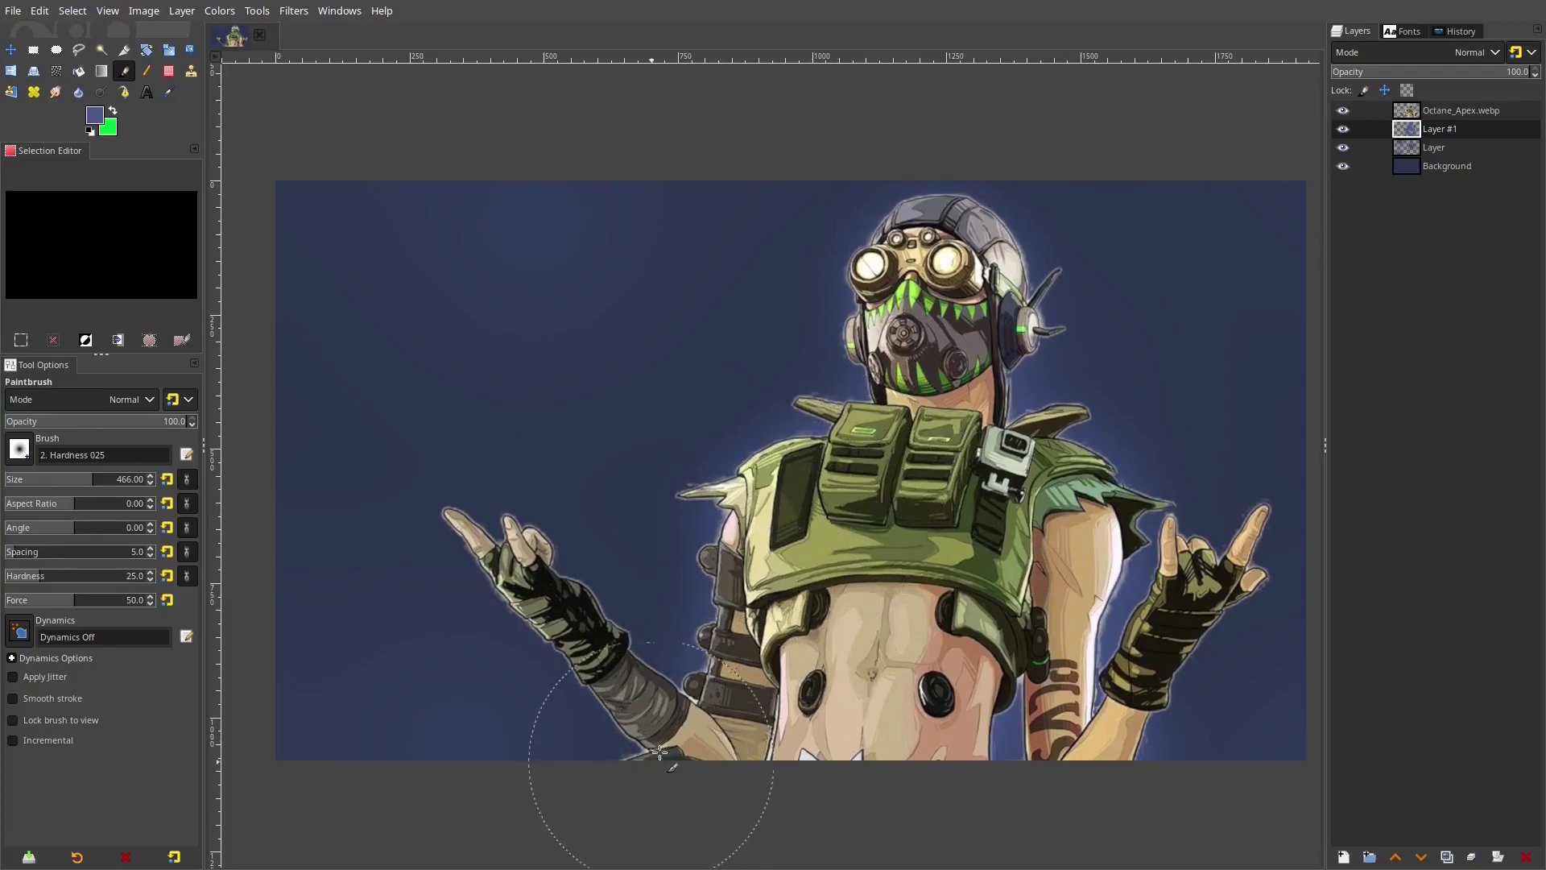
Paint a narrow soft glow along the outline of the character's outstretched arm, undoing the first, broader stroke and repainting it closer to the arm
{"action": "left_click", "coordinate": [589, 629]}
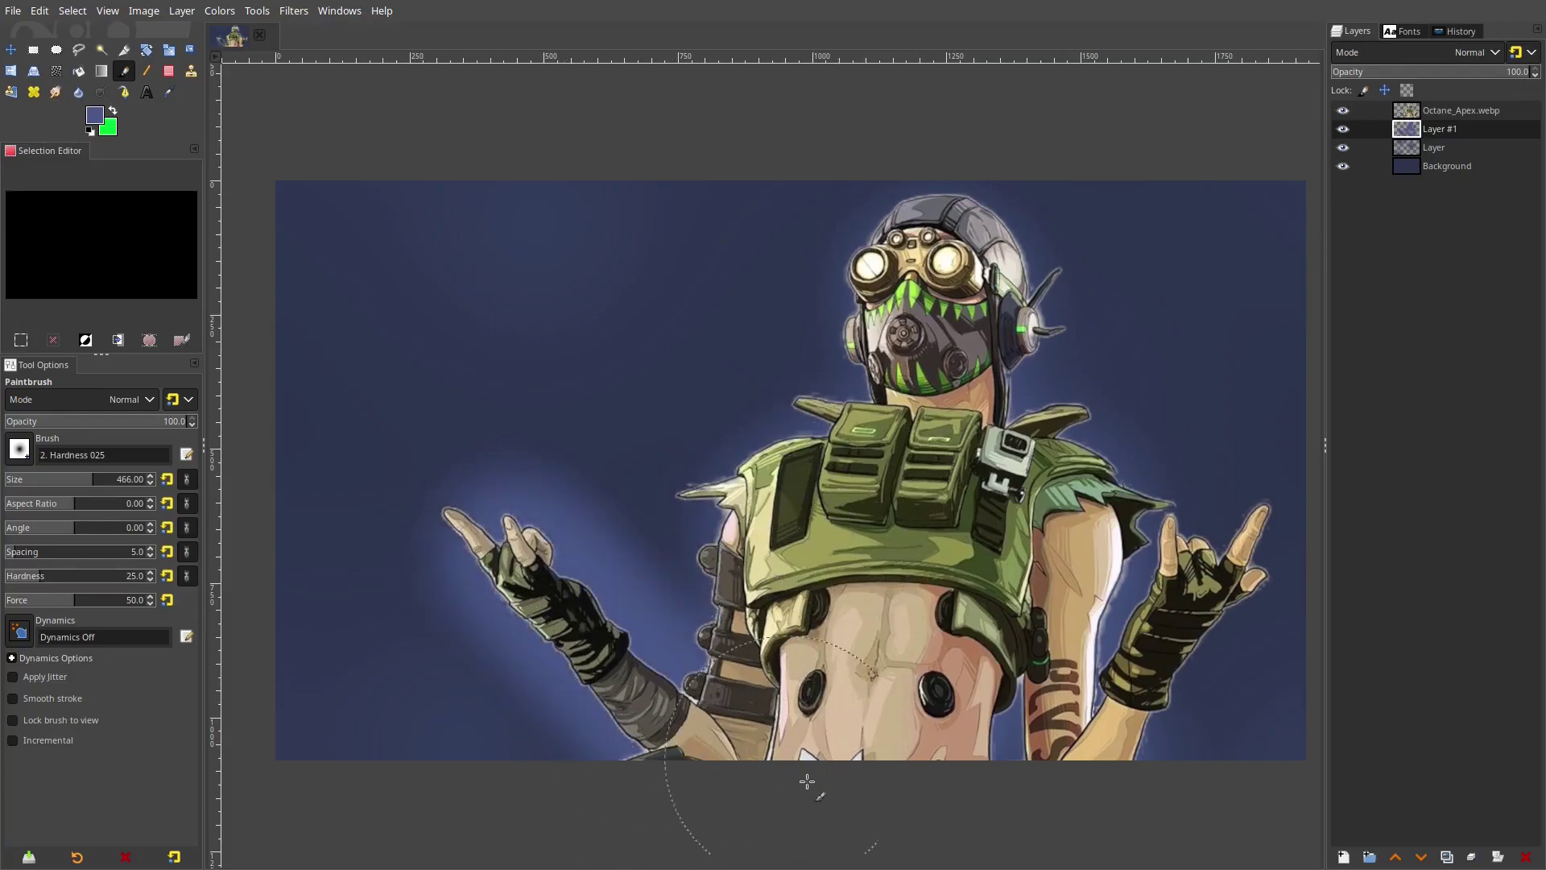
{"action": "key", "text": "ctrl+z"}
{"action": "mouse_move", "coordinate": [641, 694]}
{"action": "left_mouse_down"}
{"action": "mouse_move", "coordinate": [518, 563]}
{"action": "mouse_move", "coordinate": [483, 575]}
{"action": "left_mouse_up"}
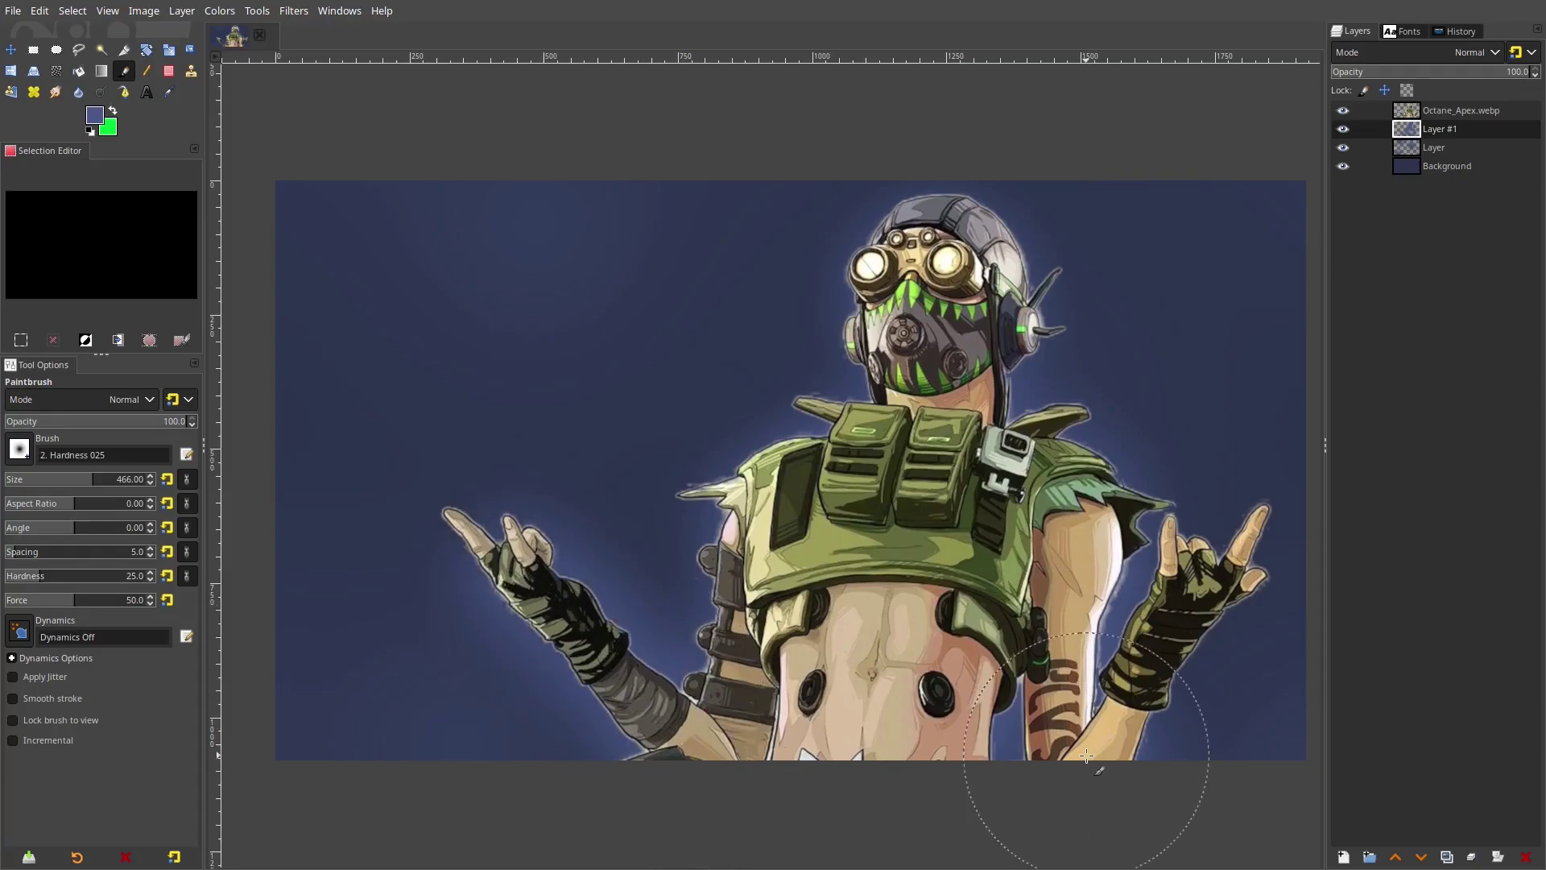
{"action": "scroll", "coordinate": [1216, 658], "scroll_direction": "down", "scroll_amount": 1}
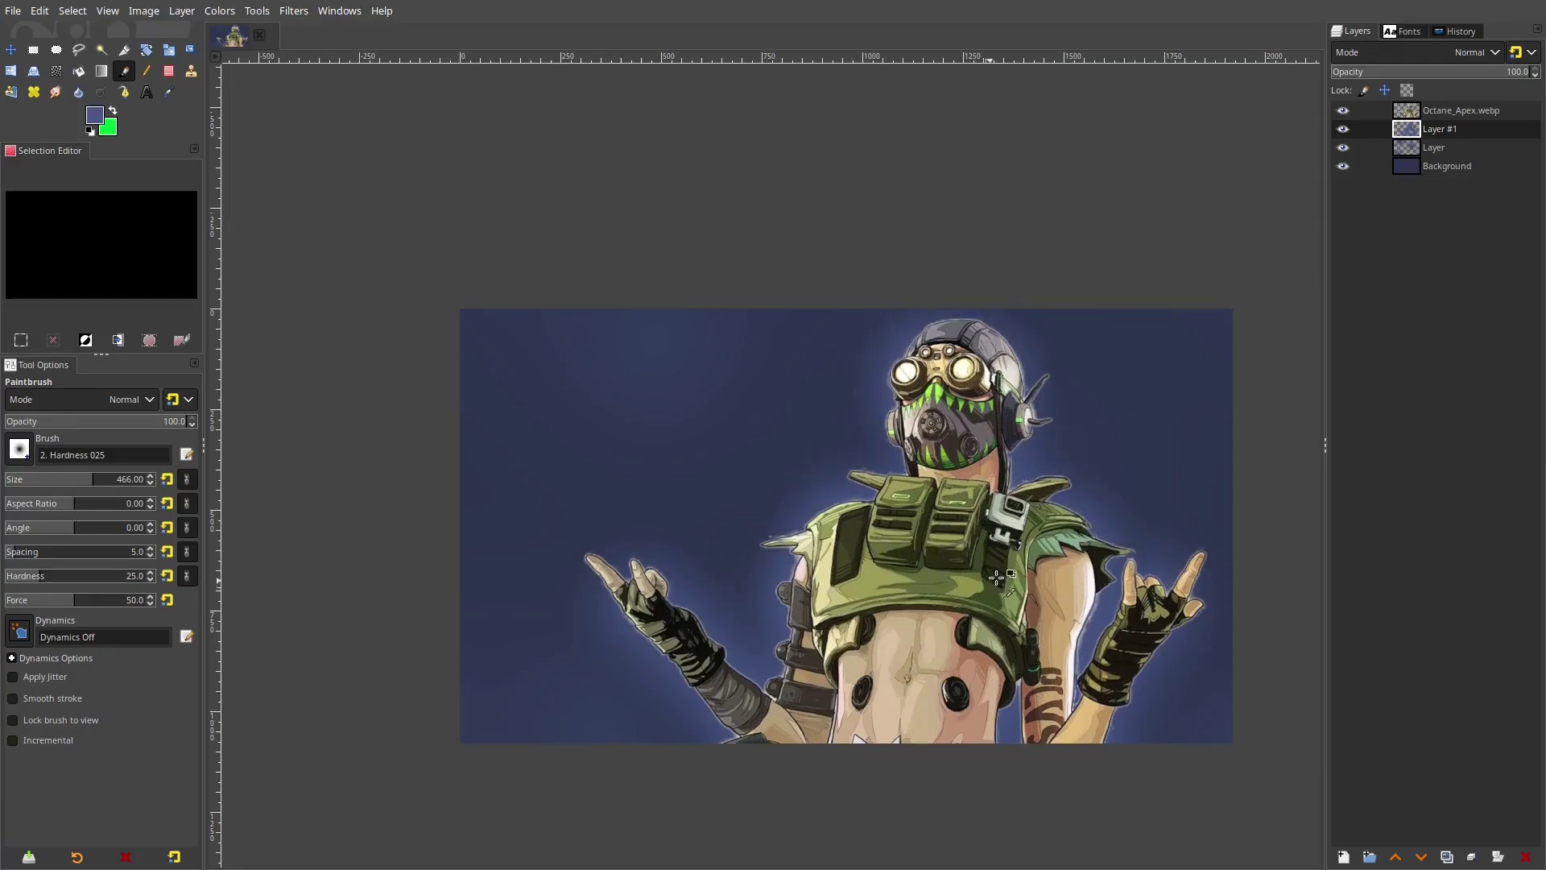
{"action": "scroll", "coordinate": [1075, 564], "scroll_direction": "down", "scroll_amount": 5, "text": "ctrl"}
{"action": "scroll", "coordinate": [1095, 588], "scroll_direction": "up", "scroll_amount": 5, "text": "ctrl"}
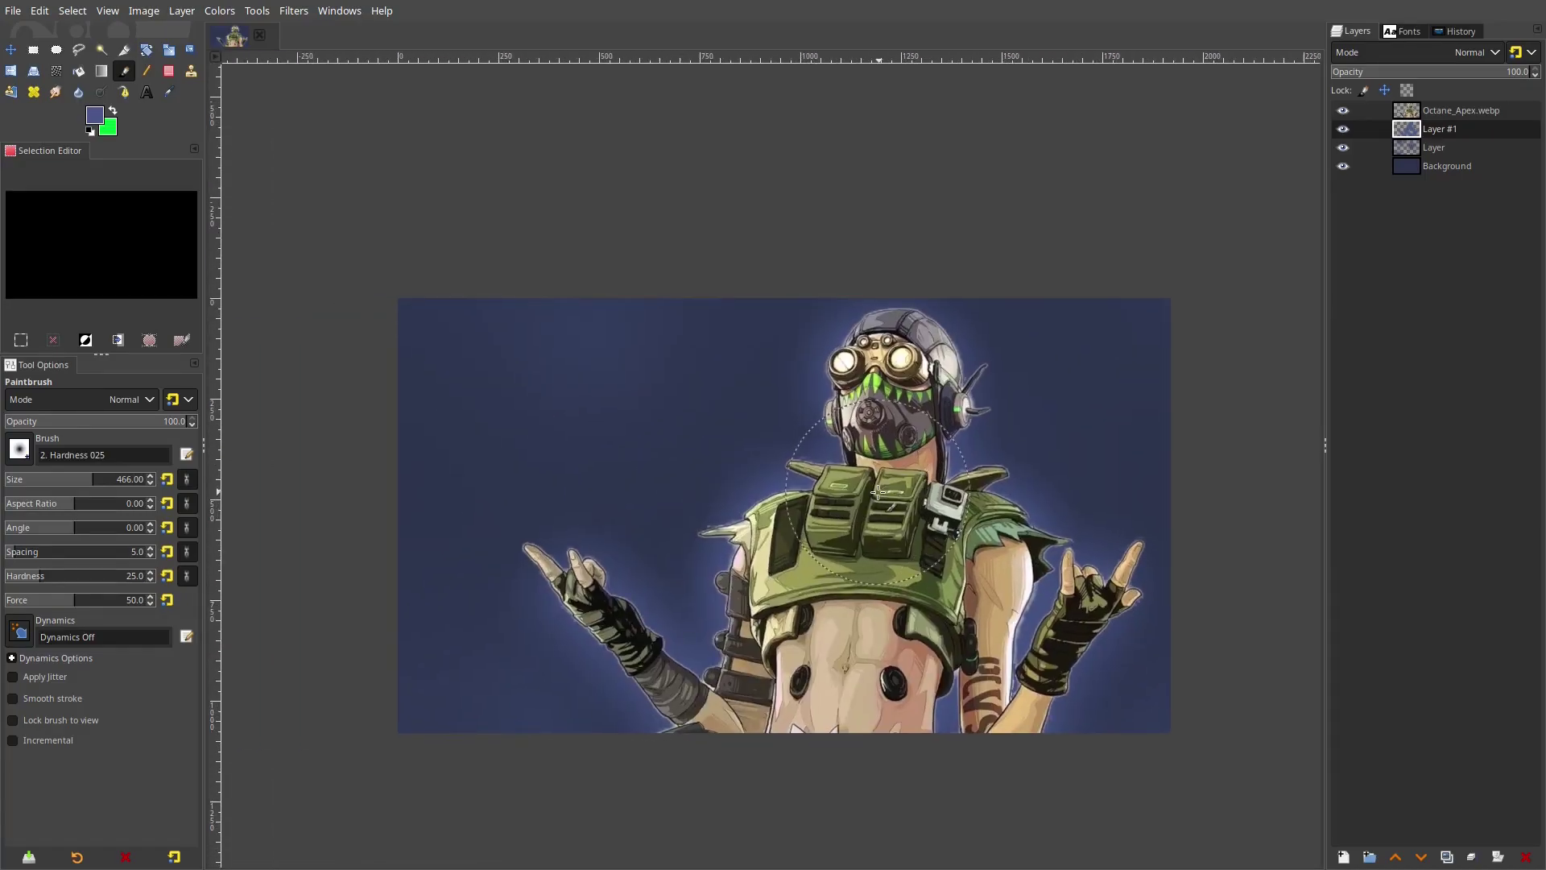
{"action": "scroll", "coordinate": [900, 506], "scroll_direction": "up", "scroll_amount": 1, "text": "ctrl"}
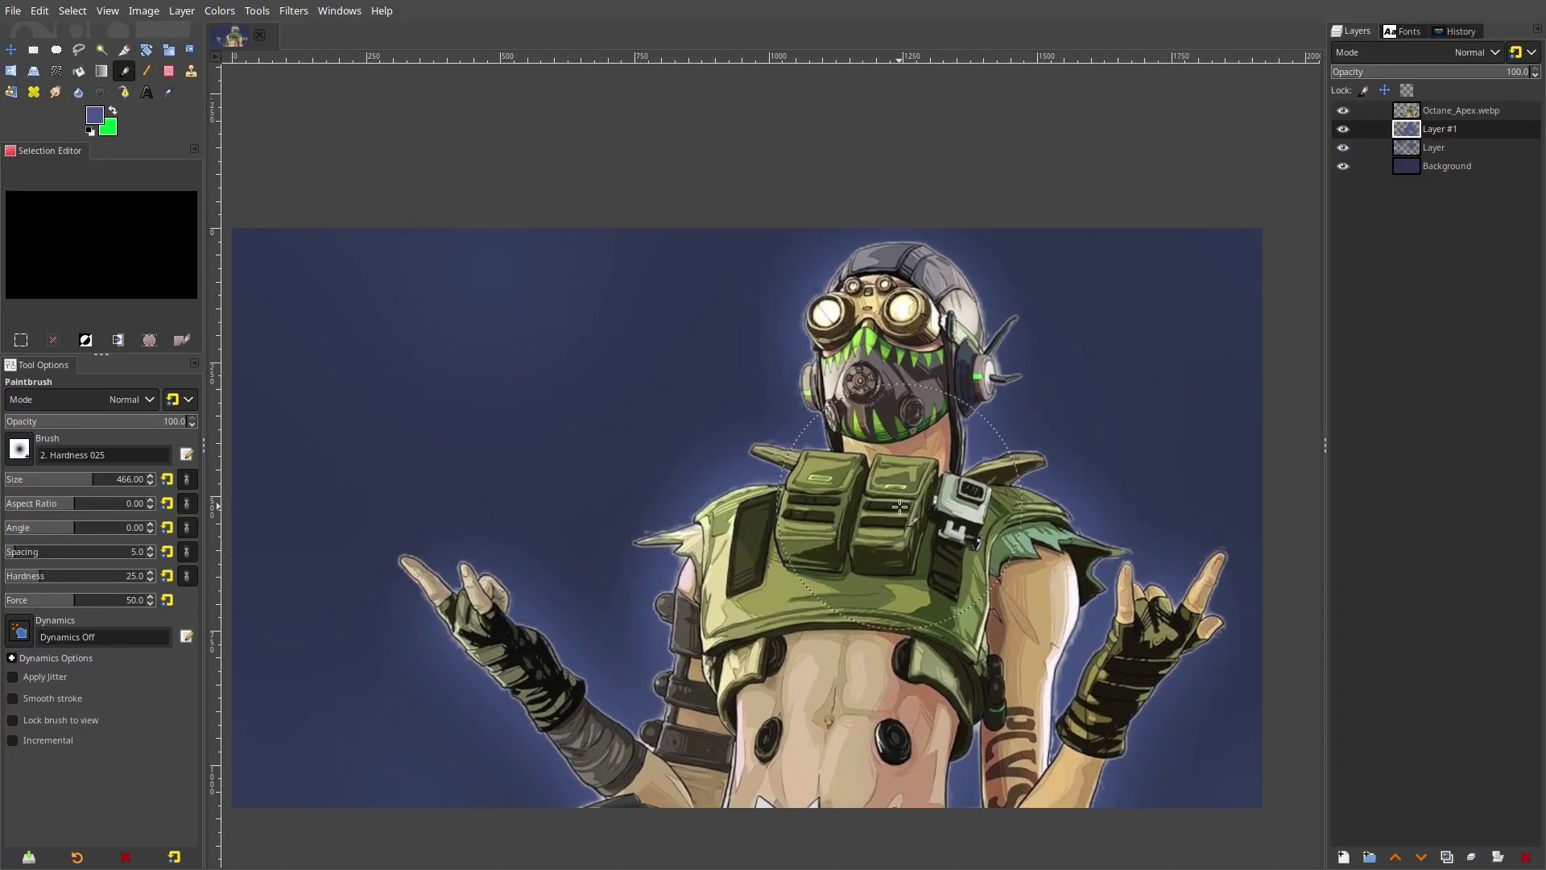
Increase the contrast of the Octane character layer with a gentle S-shaped Value curve through points 193/206 and 60/51
{"action": "left_click", "coordinate": [1411, 114]}
{"action": "left_click", "coordinate": [1345, 111]}
{"action": "left_click", "coordinate": [1345, 111]}
{"action": "left_click_drag", "start_coordinate": [519, 173], "coordinate": [570, 161]}
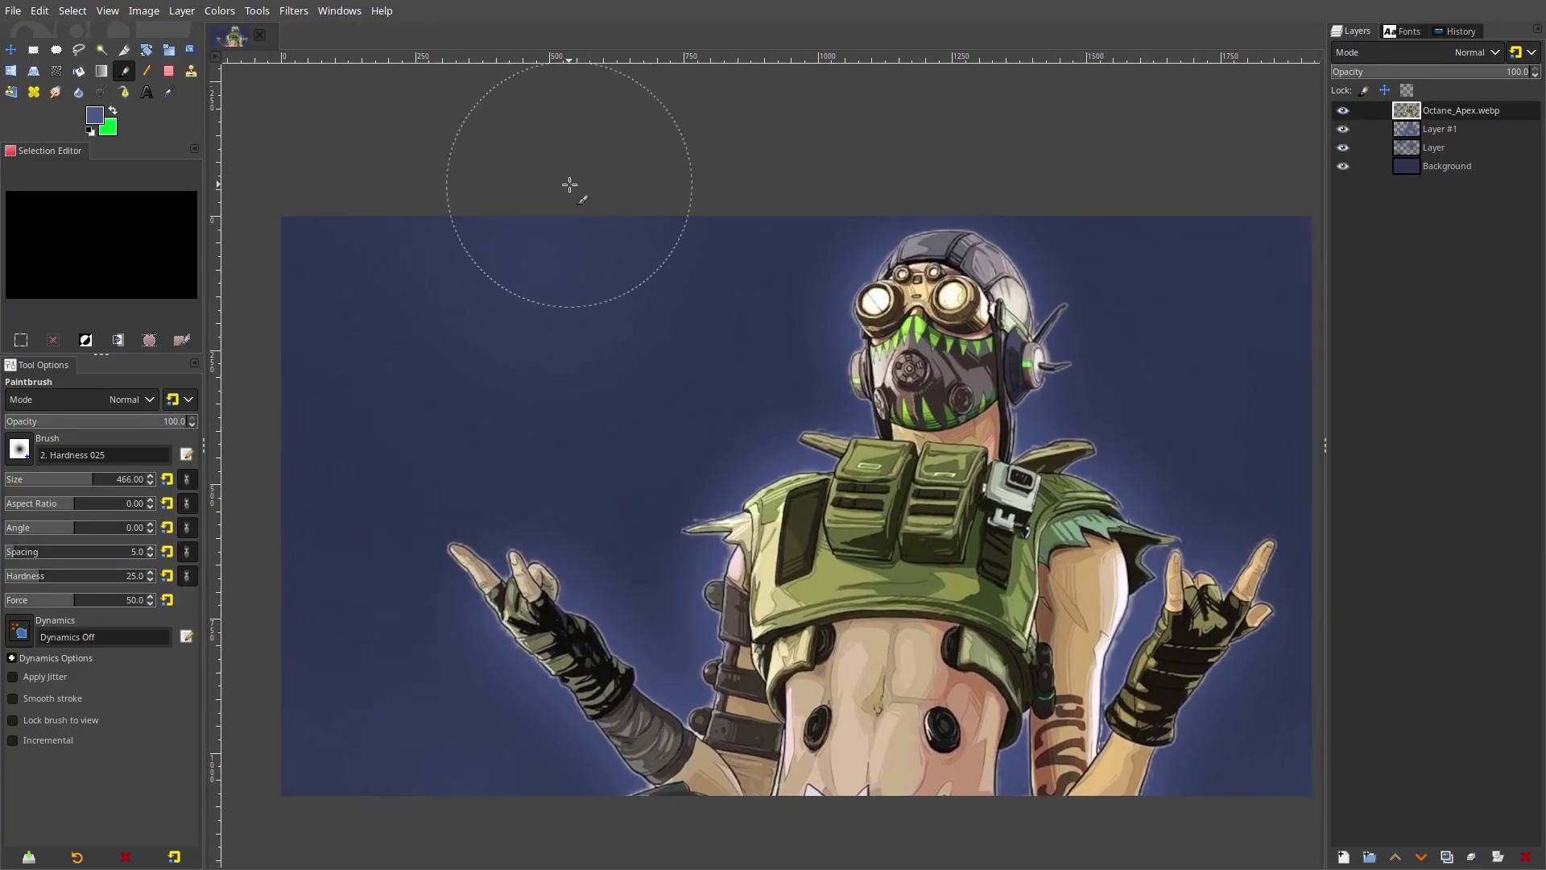
{"action": "left_click", "coordinate": [219, 11]}
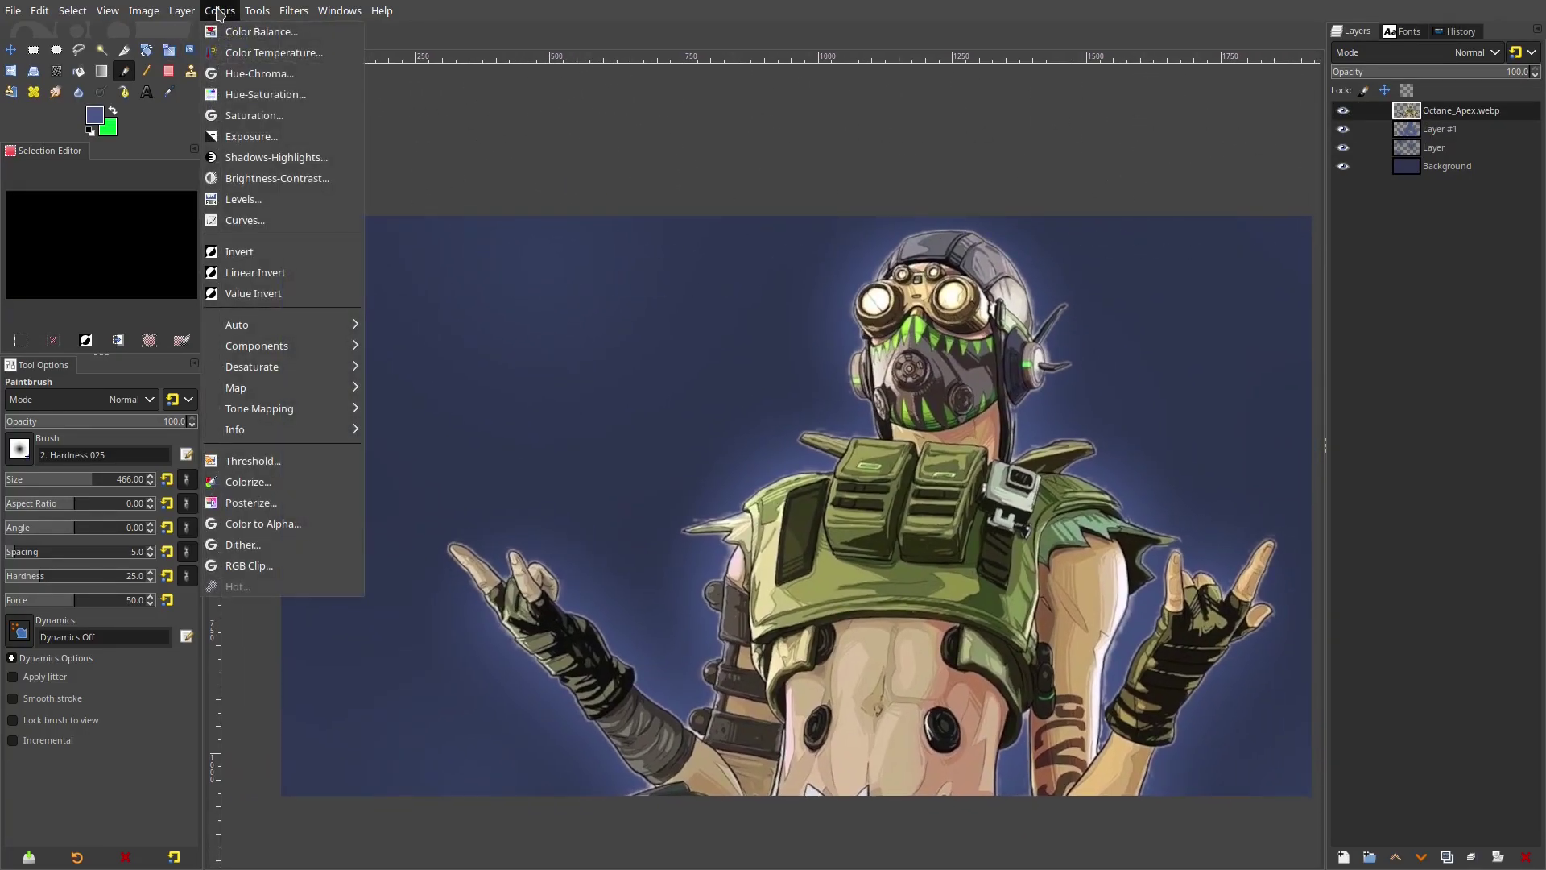
{"action": "left_click", "coordinate": [241, 216]}
{"action": "left_click", "coordinate": [356, 196]}
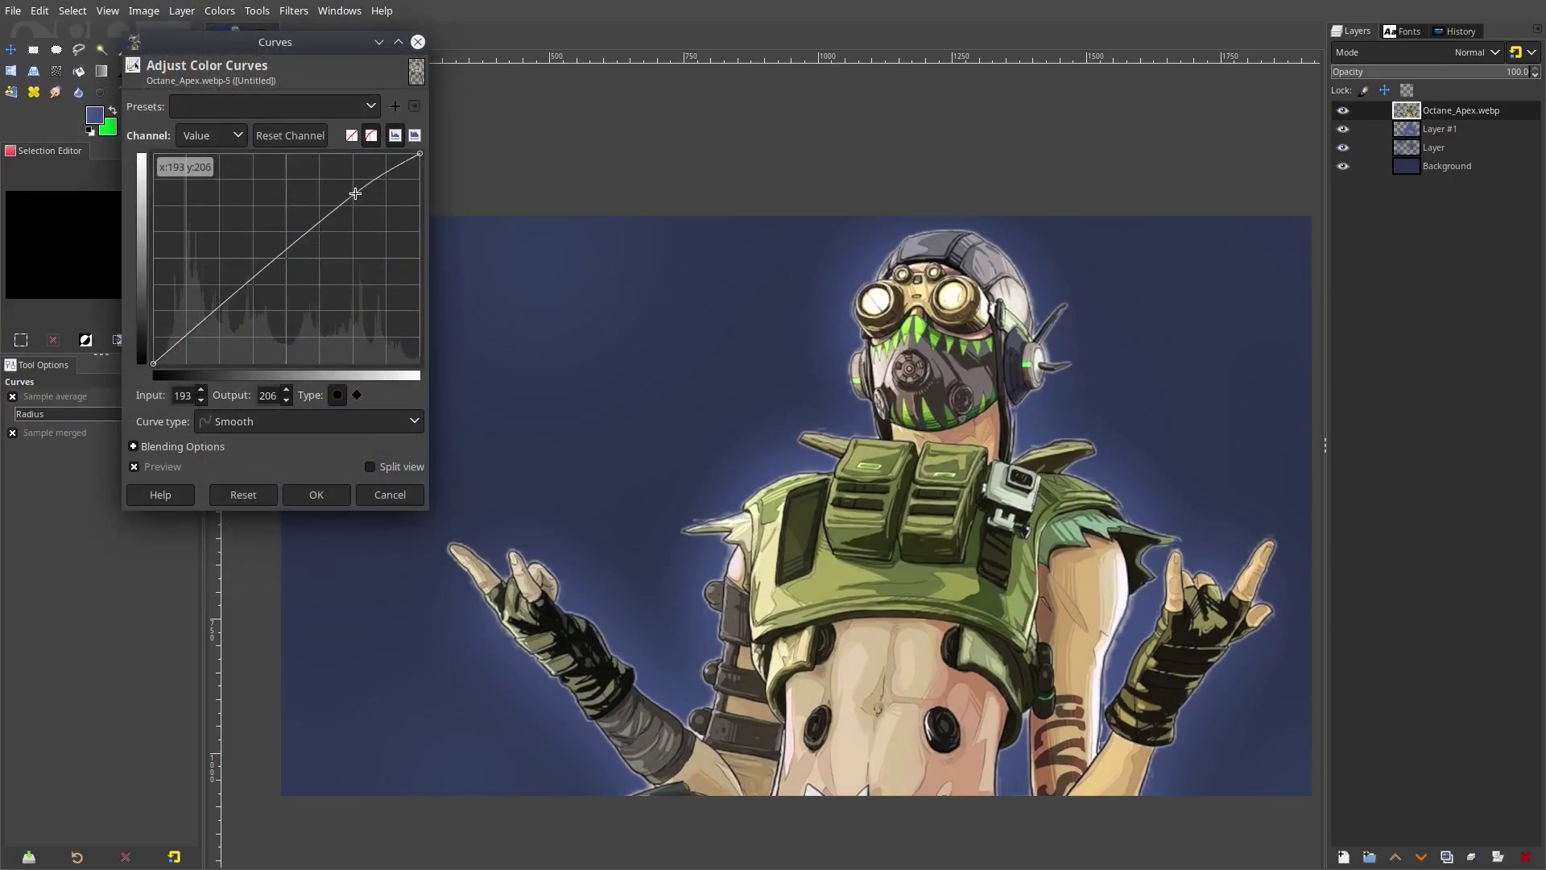
{"action": "left_click_drag", "start_coordinate": [222, 315], "coordinate": [216, 322]}
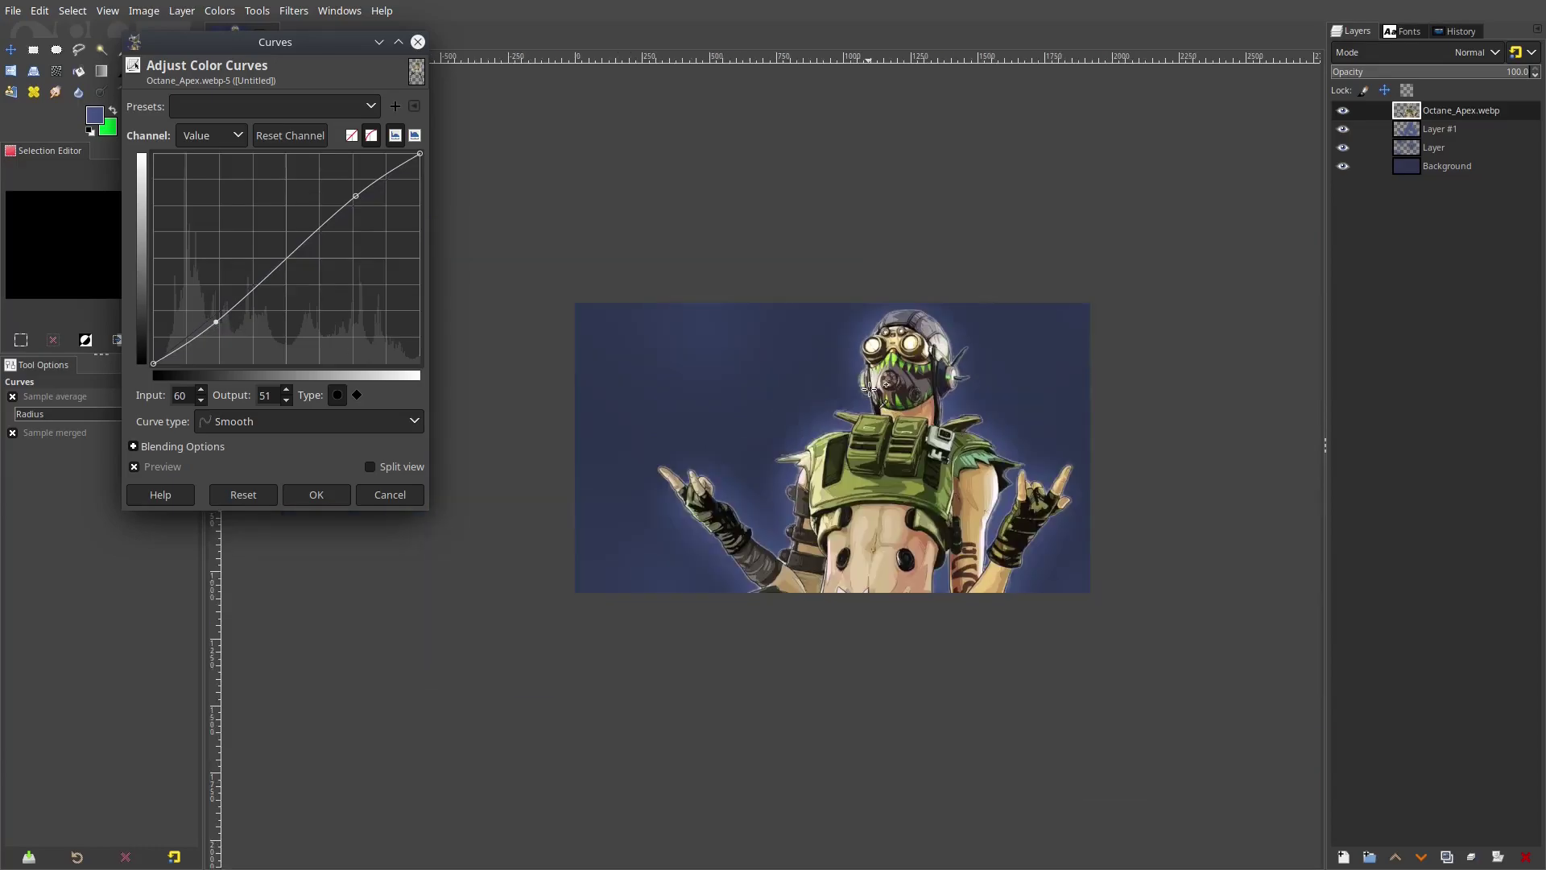
{"action": "left_click", "coordinate": [317, 495]}
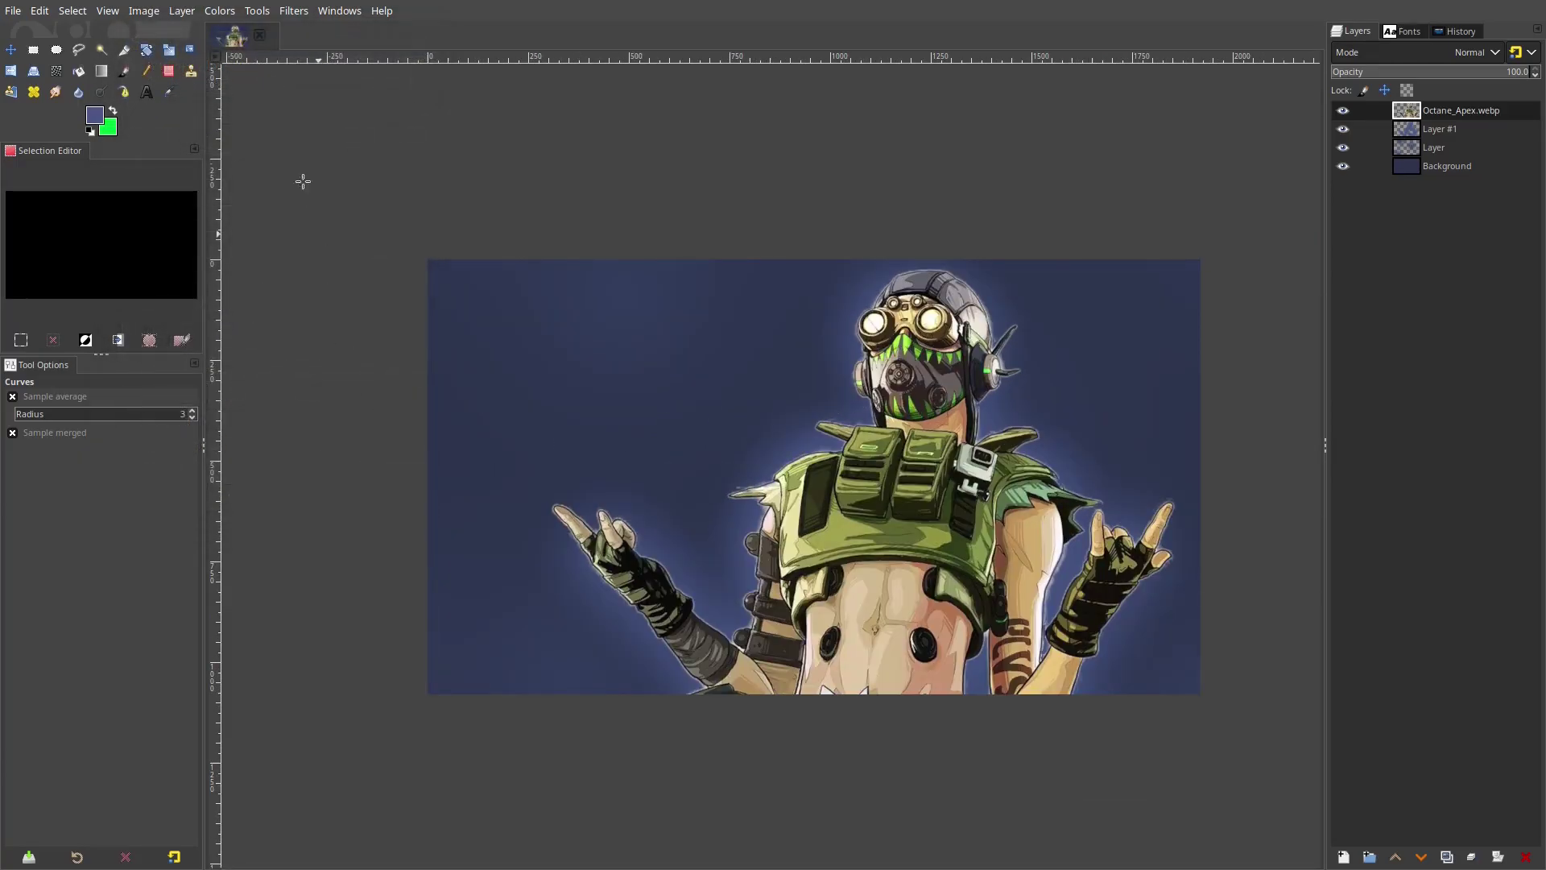
Raise the saturation of the Octane character layer to 23.6 with Hue-Saturation
{"action": "left_click", "coordinate": [219, 11]}
{"action": "left_click", "coordinate": [258, 93]}
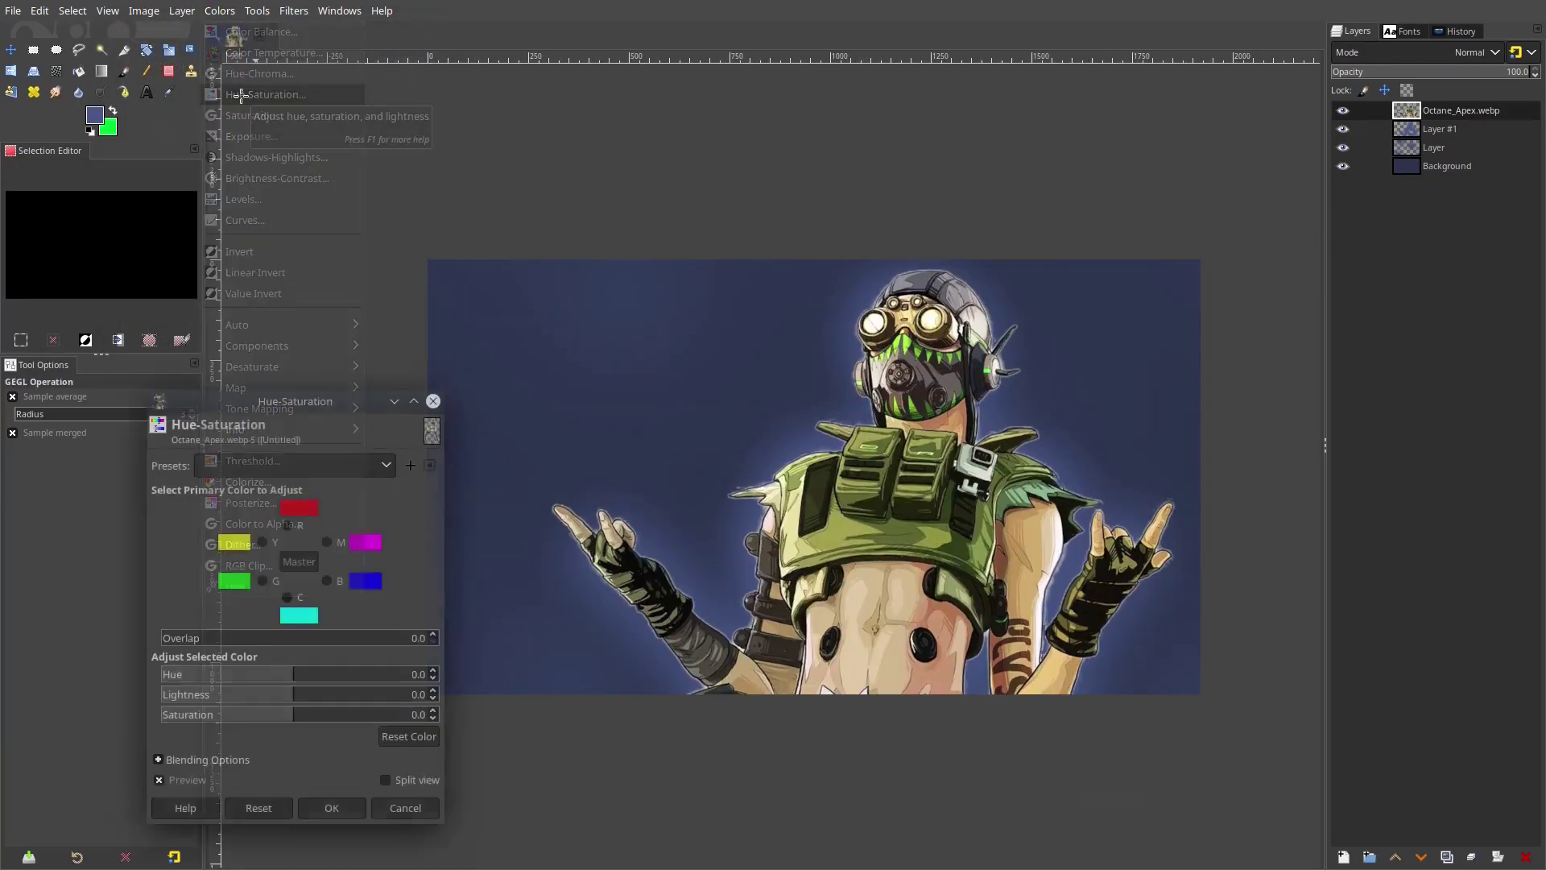
{"action": "left_click", "coordinate": [337, 715]}
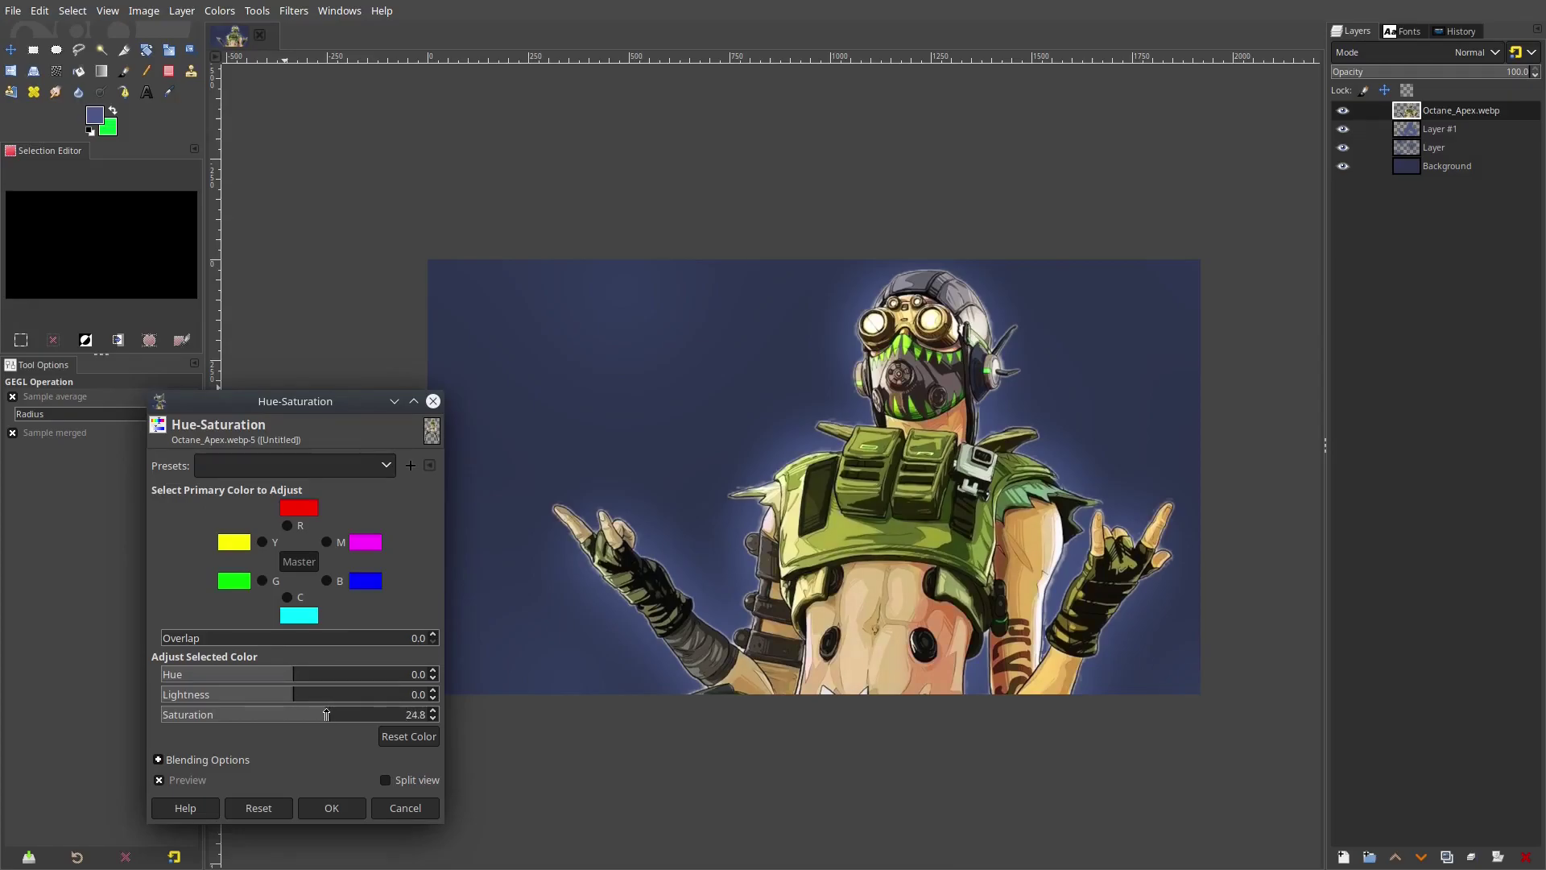
{"action": "scroll", "coordinate": [855, 583], "scroll_direction": "down", "scroll_amount": 3}
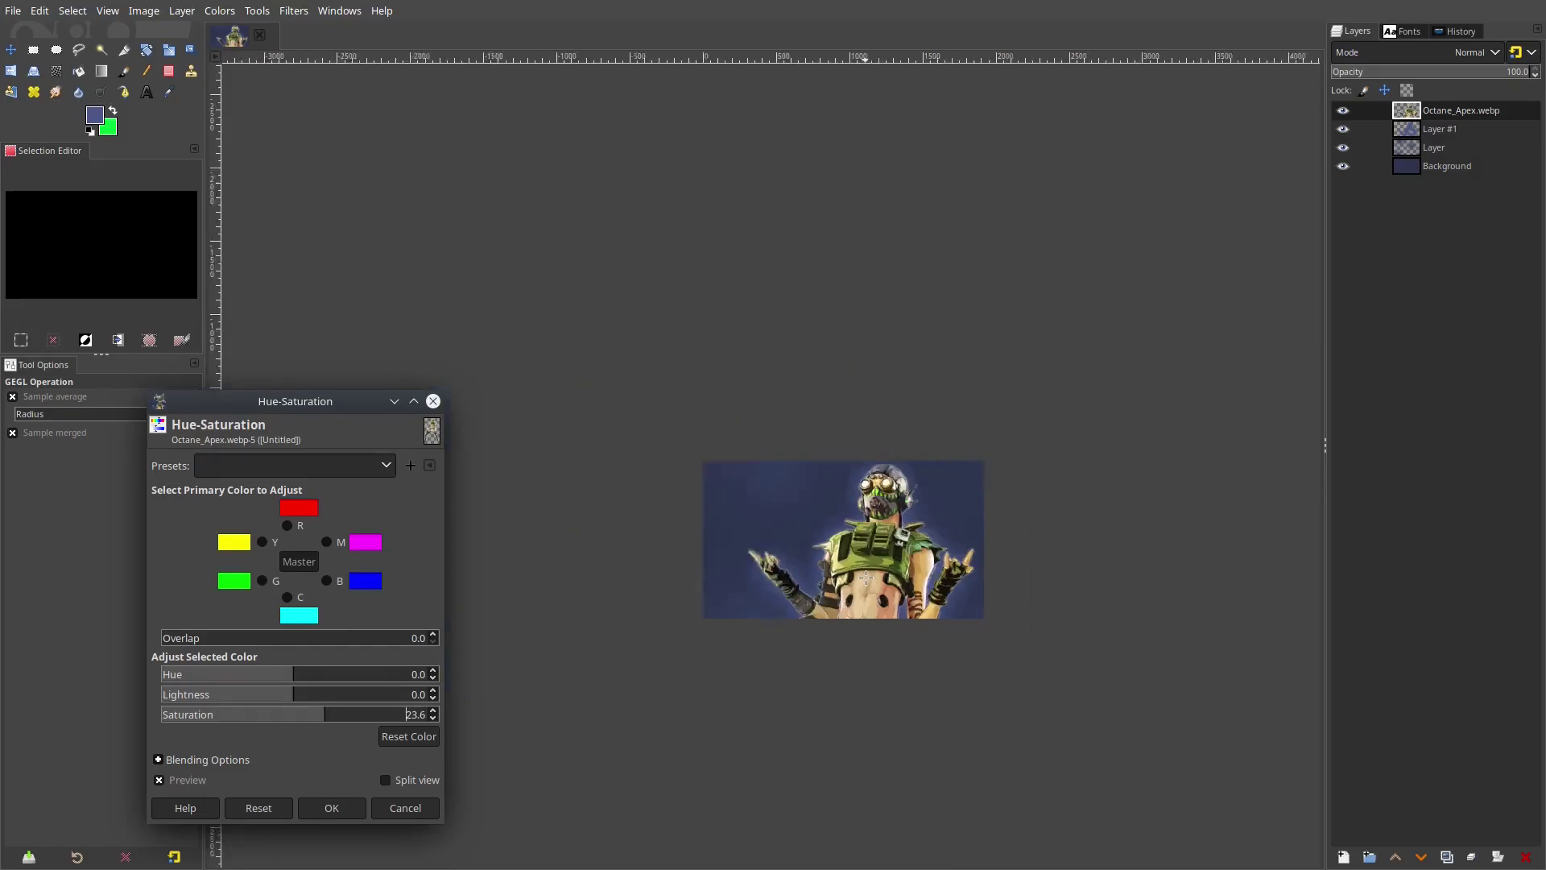
{"action": "scroll", "coordinate": [805, 612], "scroll_direction": "up", "scroll_amount": 2}
{"action": "key", "text": "Return"}
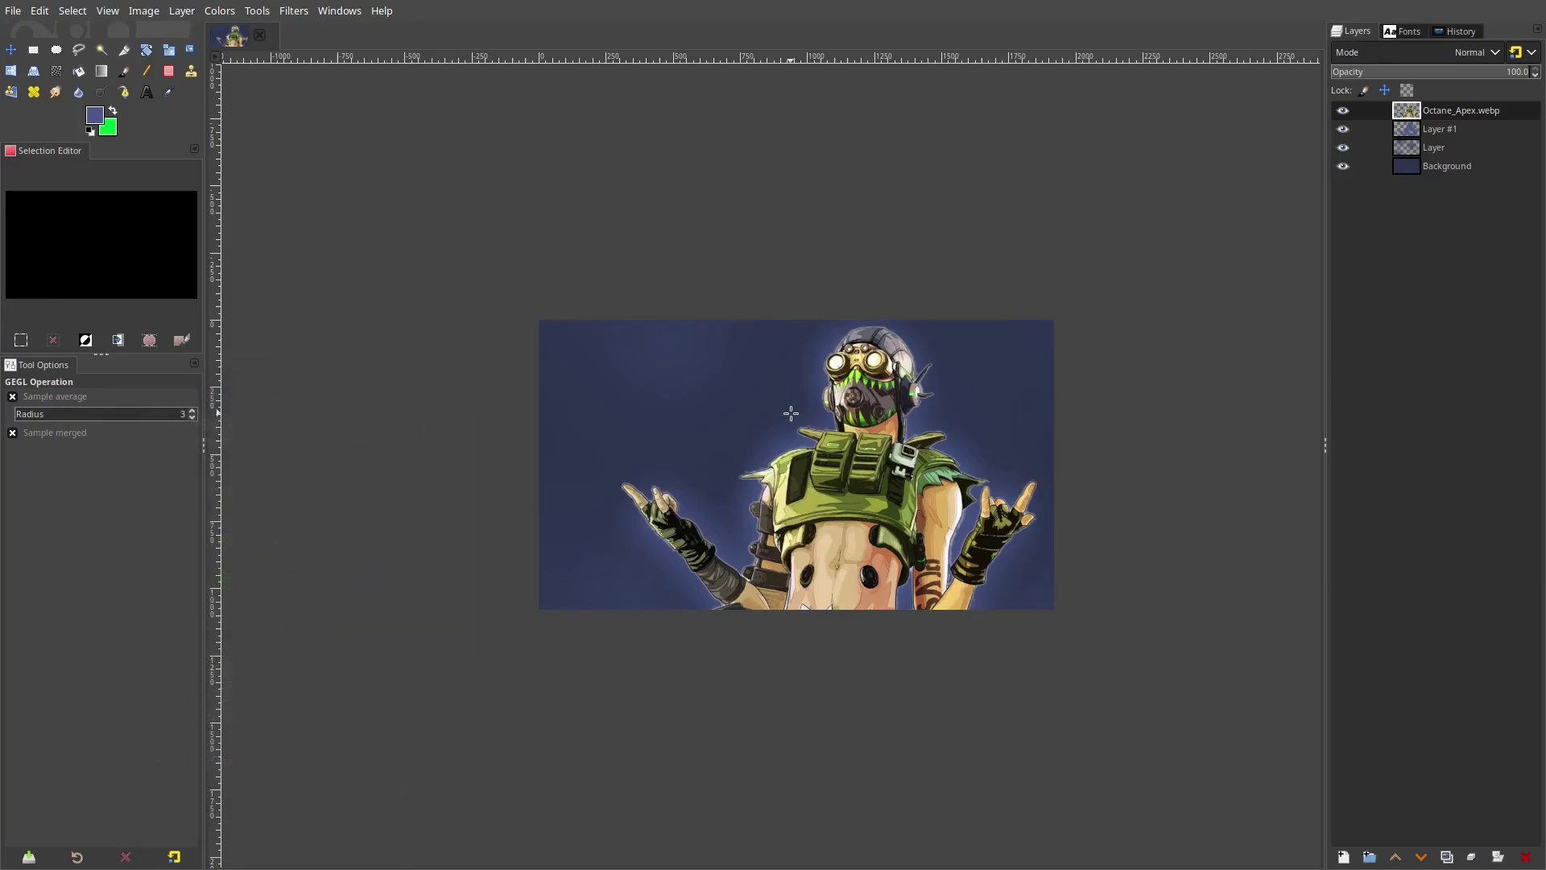
Raise the saturation of the Background layer to 16.4 with Hue-Saturation
{"action": "scroll", "coordinate": [789, 414], "scroll_direction": "up", "scroll_amount": 1}
{"action": "left_click", "coordinate": [1442, 166]}
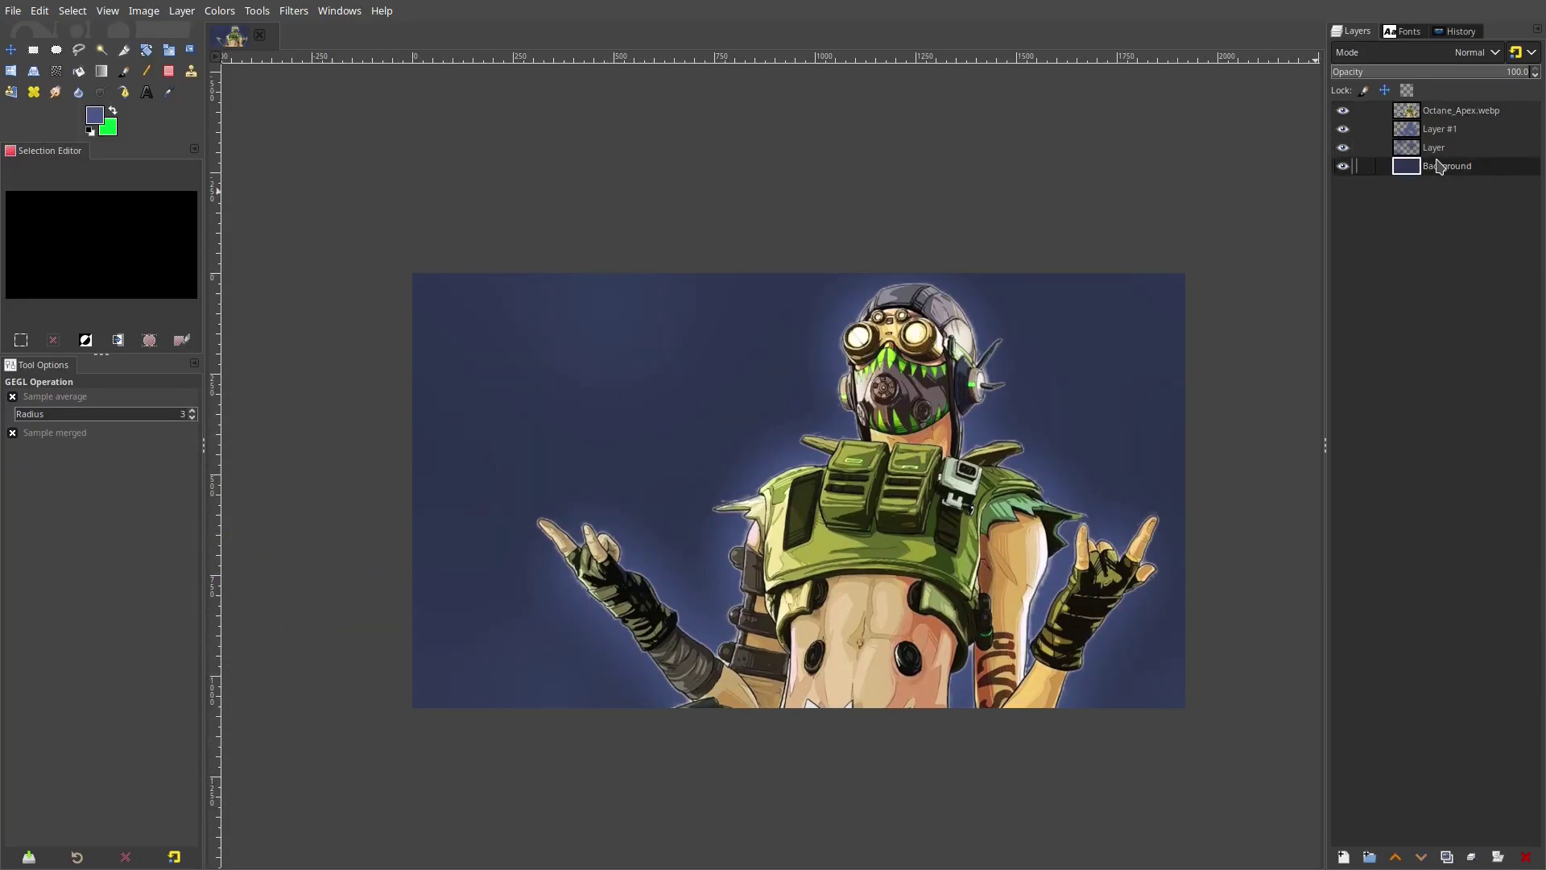
{"action": "left_click", "coordinate": [211, 16]}
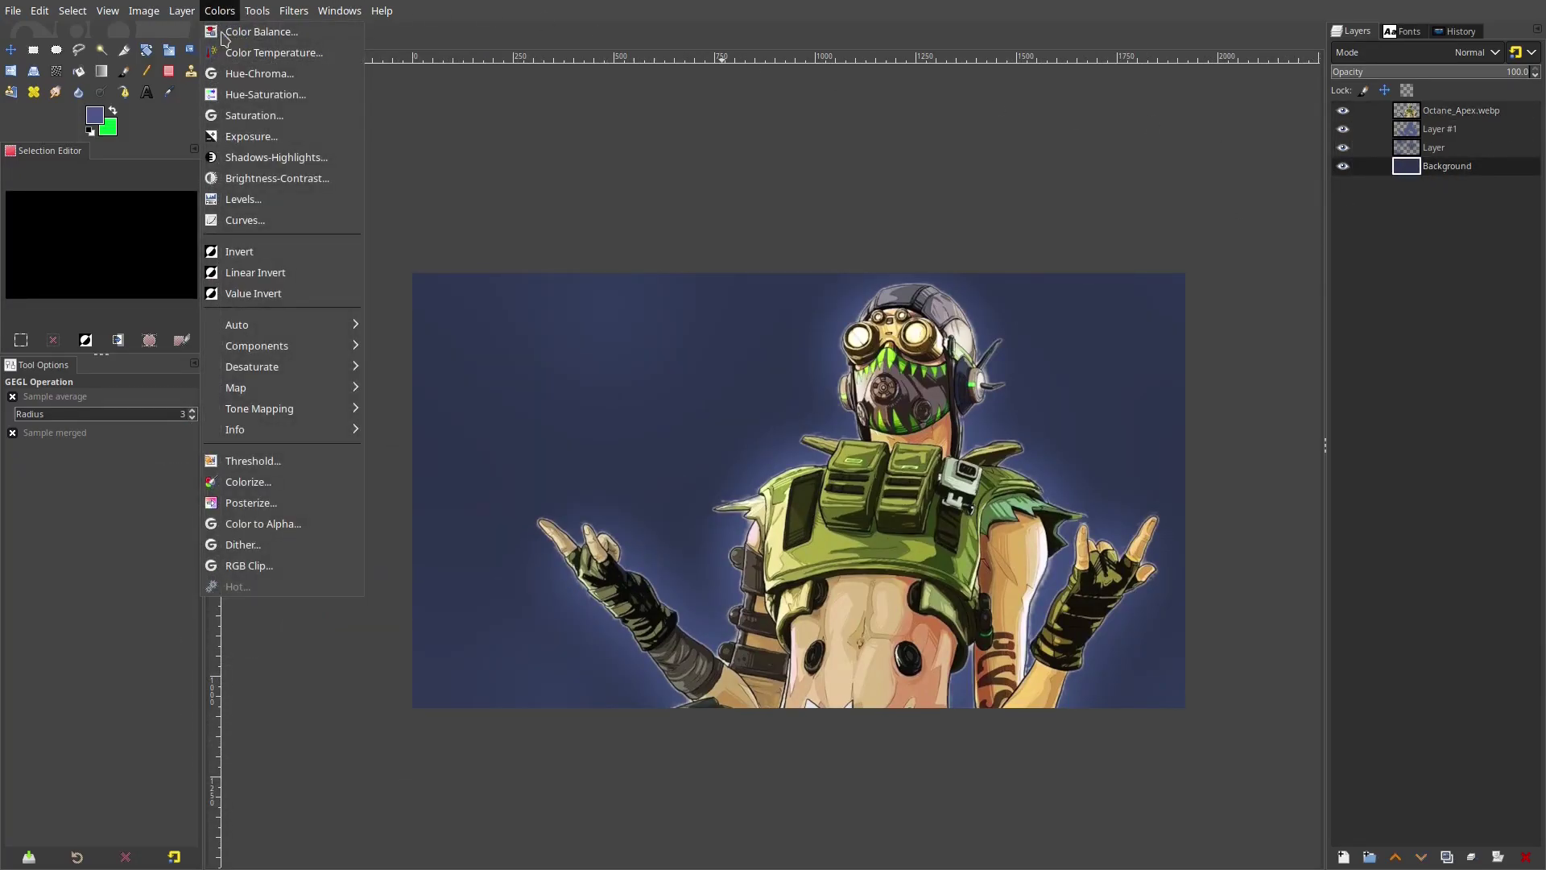
{"action": "left_click", "coordinate": [266, 90]}
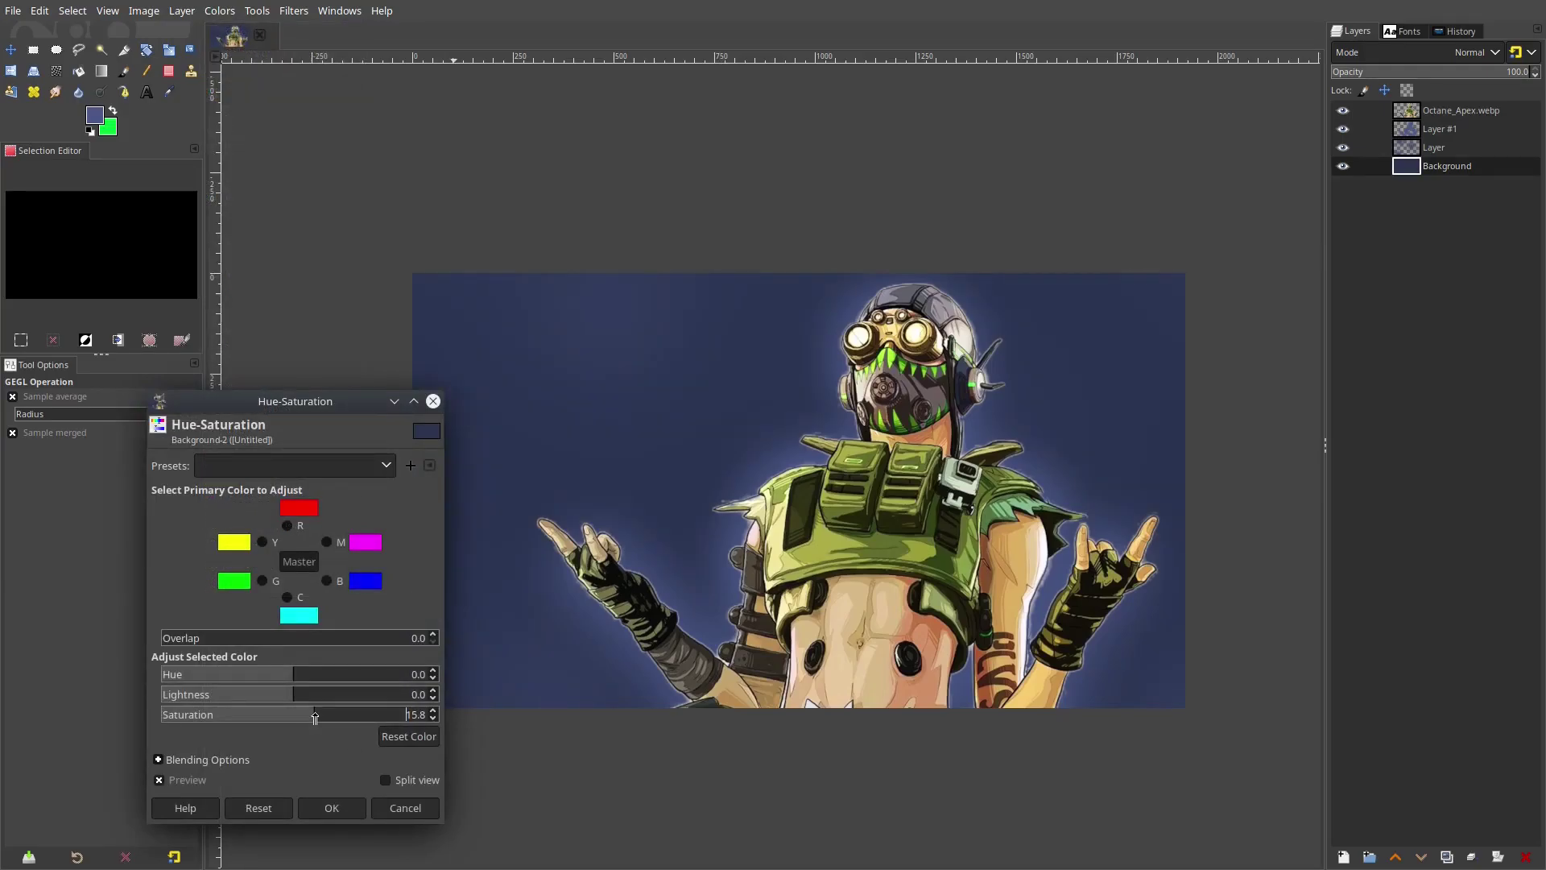
{"action": "left_click", "coordinate": [331, 808]}
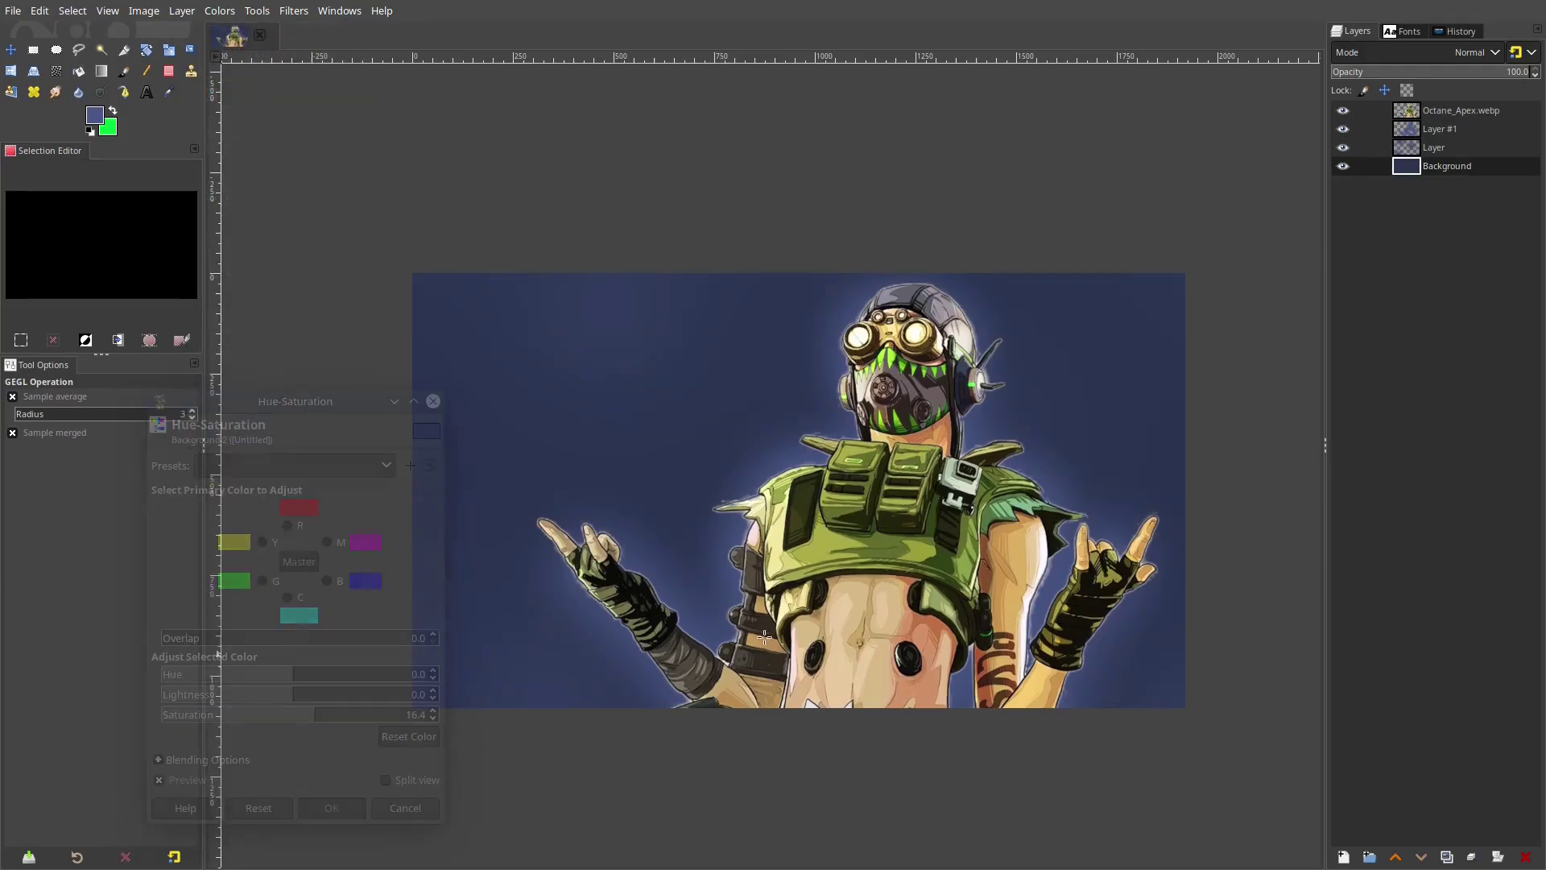
Create a large text box in the empty area beside the character's head and enter OCTANE in Karasuma Gothic Heavy Italic
{"action": "scroll", "coordinate": [812, 600], "scroll_direction": "down", "scroll_amount": 3}
{"action": "scroll", "coordinate": [812, 600], "scroll_direction": "up", "scroll_amount": 3}
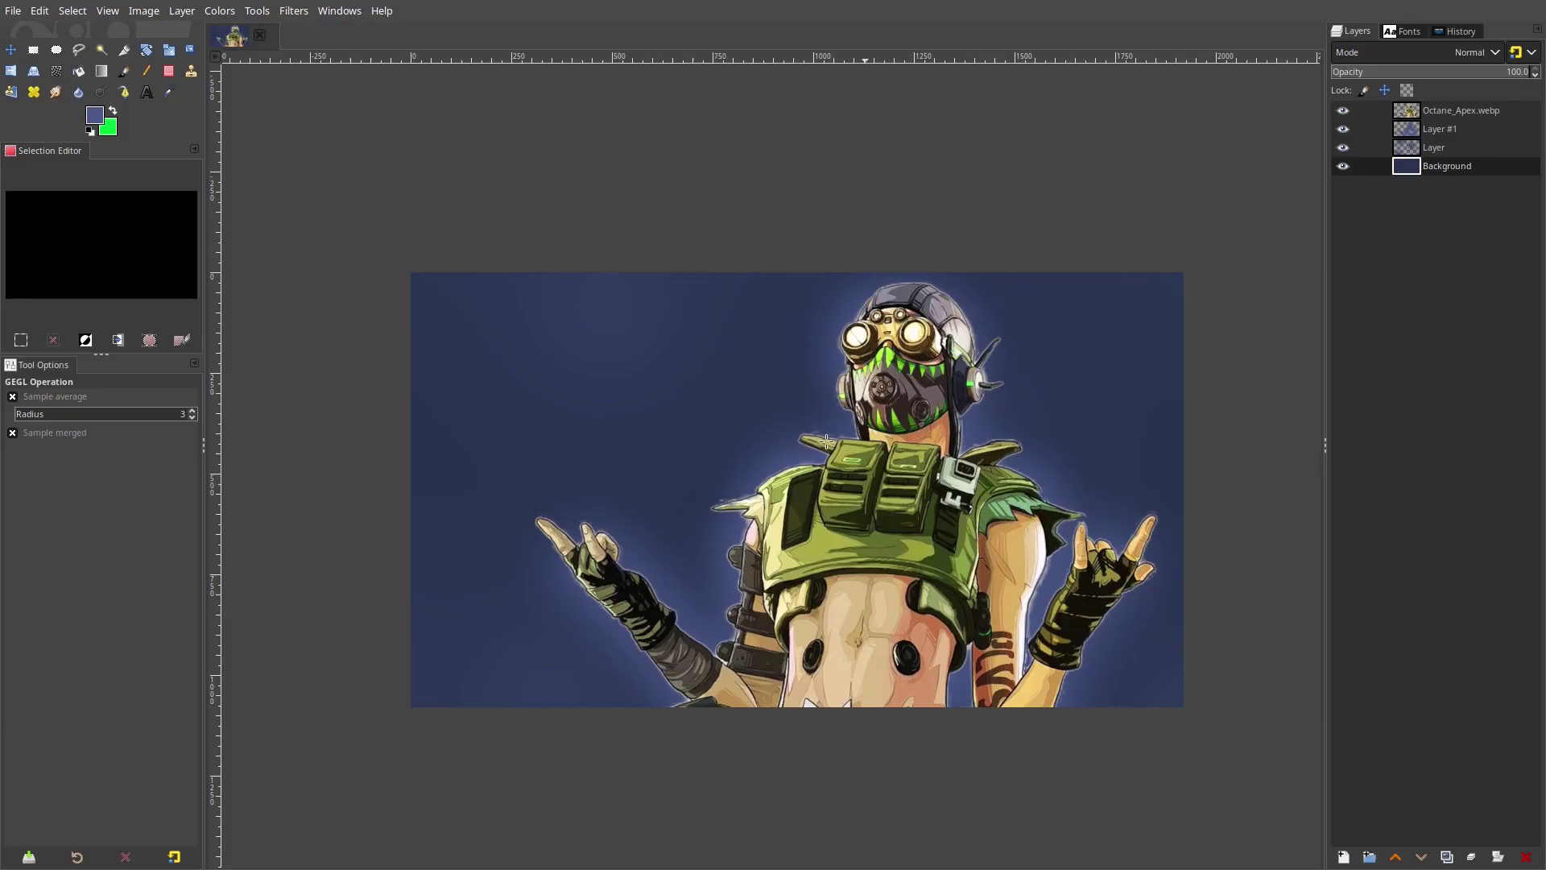
{"action": "scroll", "coordinate": [801, 442], "scroll_direction": "up", "scroll_amount": 1}
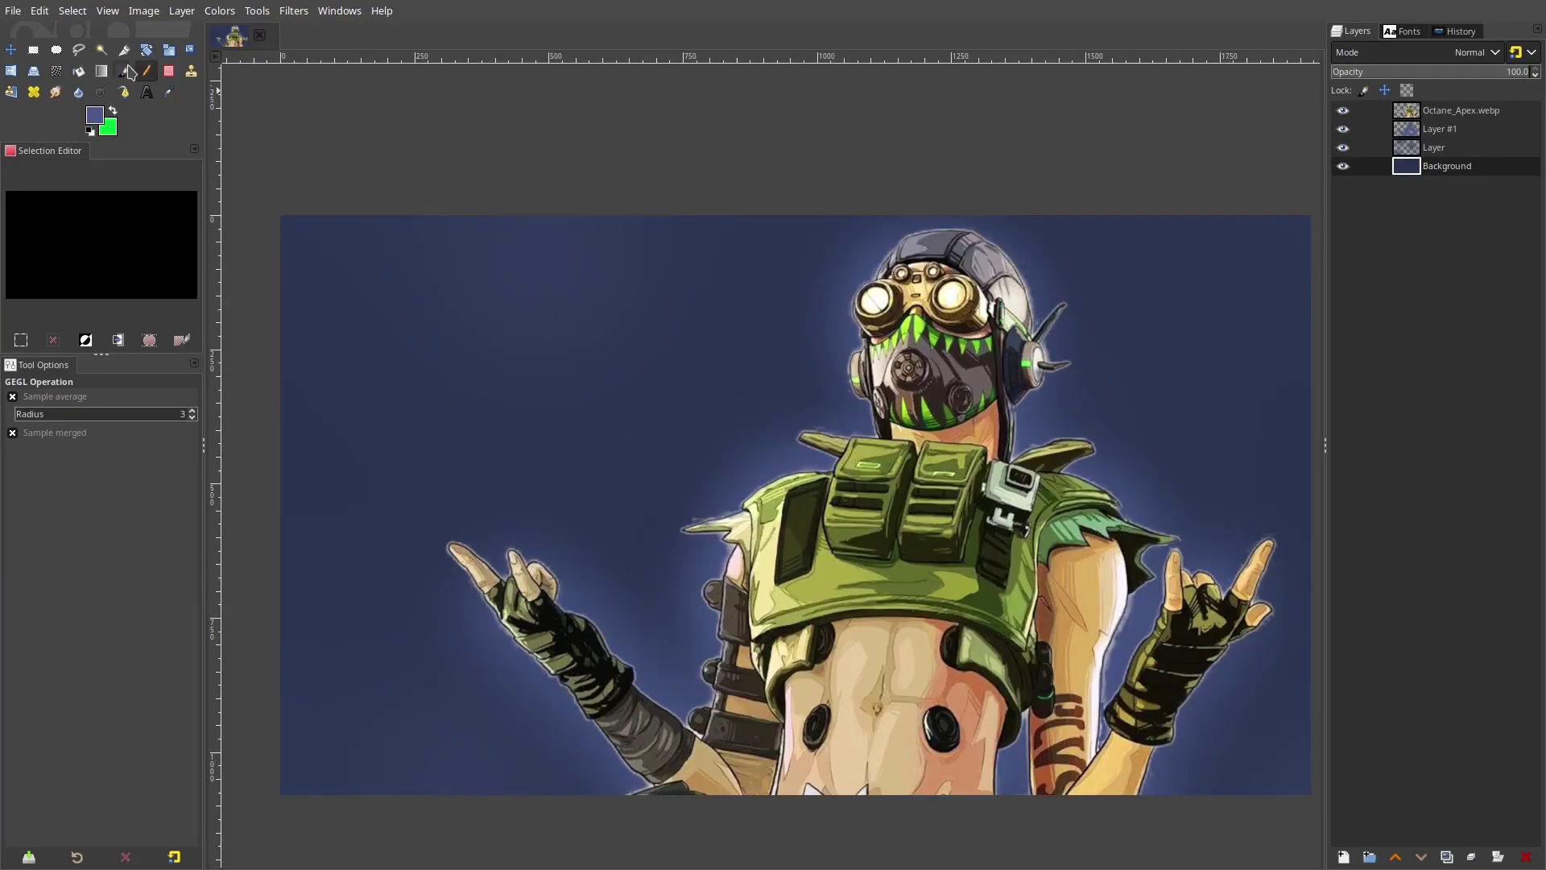
{"action": "left_click", "coordinate": [147, 92]}
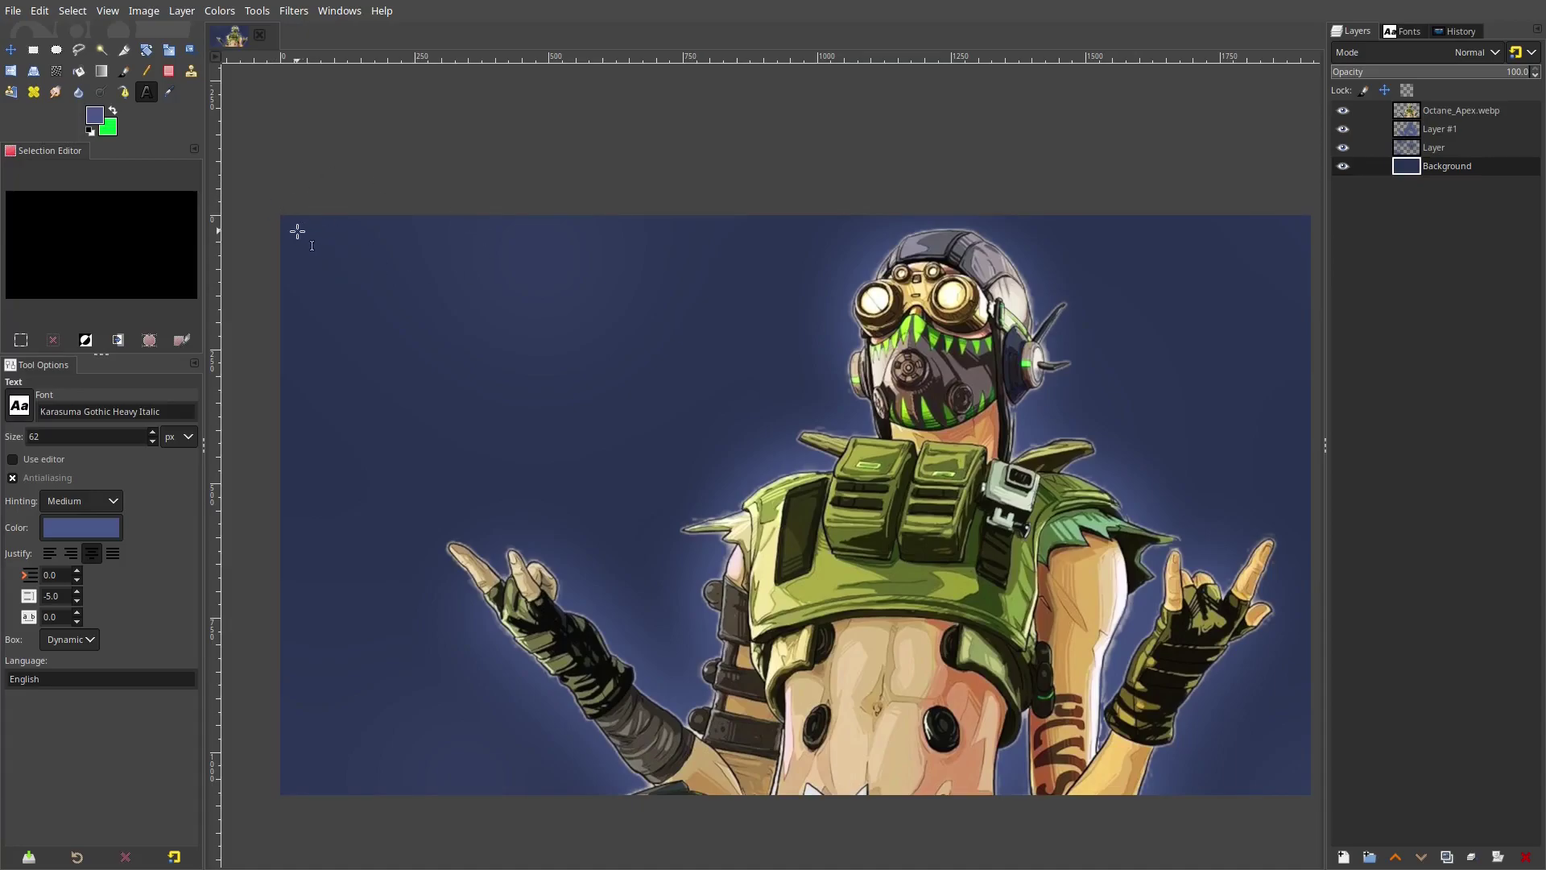
{"action": "left_click_drag", "start_coordinate": [297, 228], "coordinate": [819, 539]}
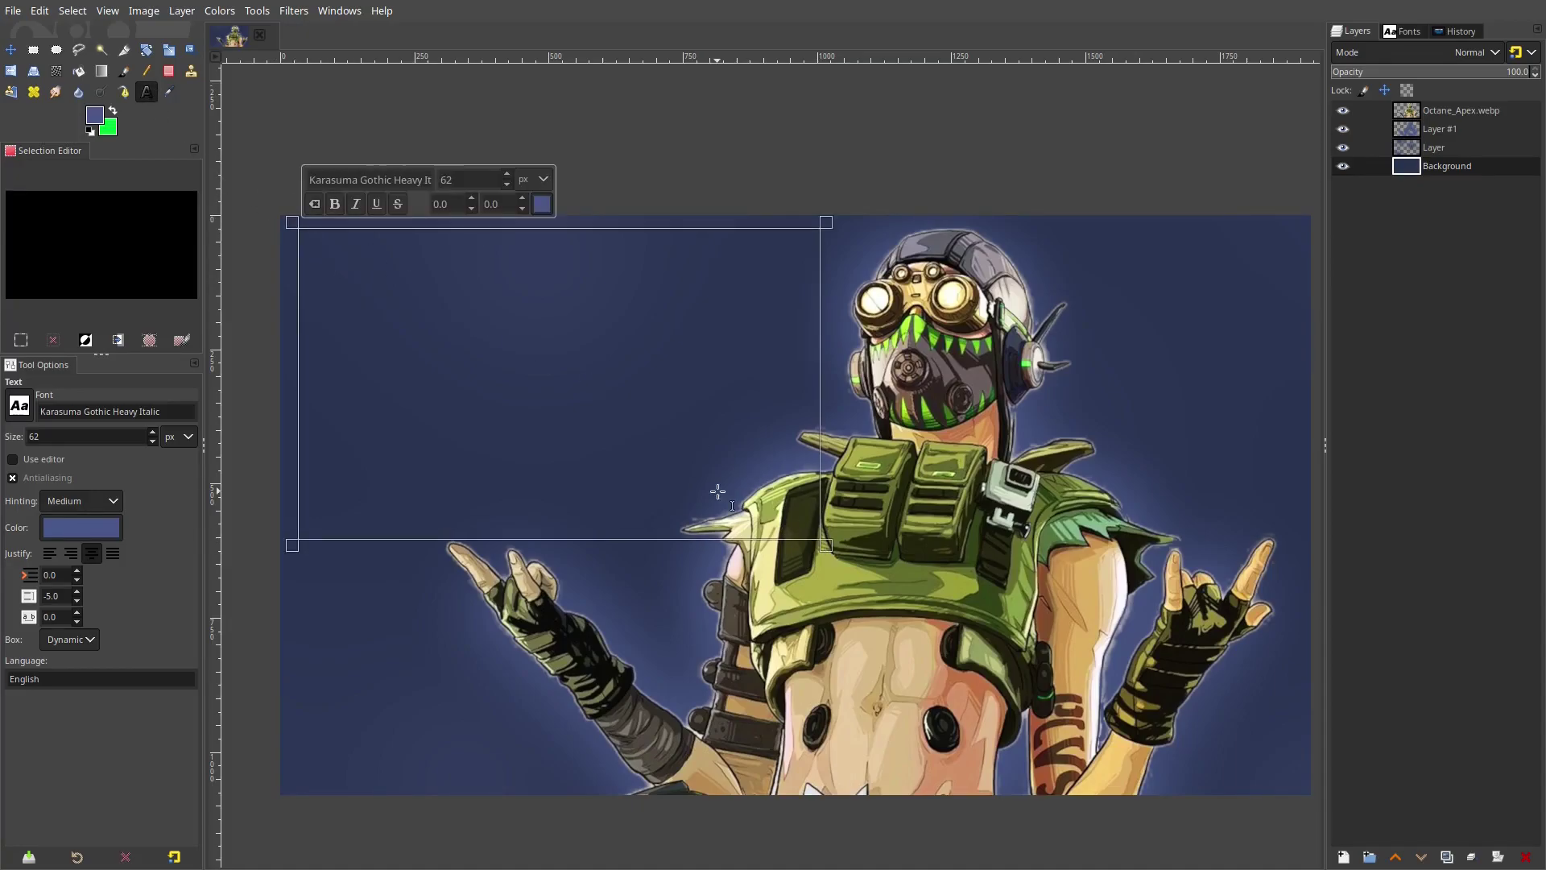
{"action": "type", "text": "OCTANE"}
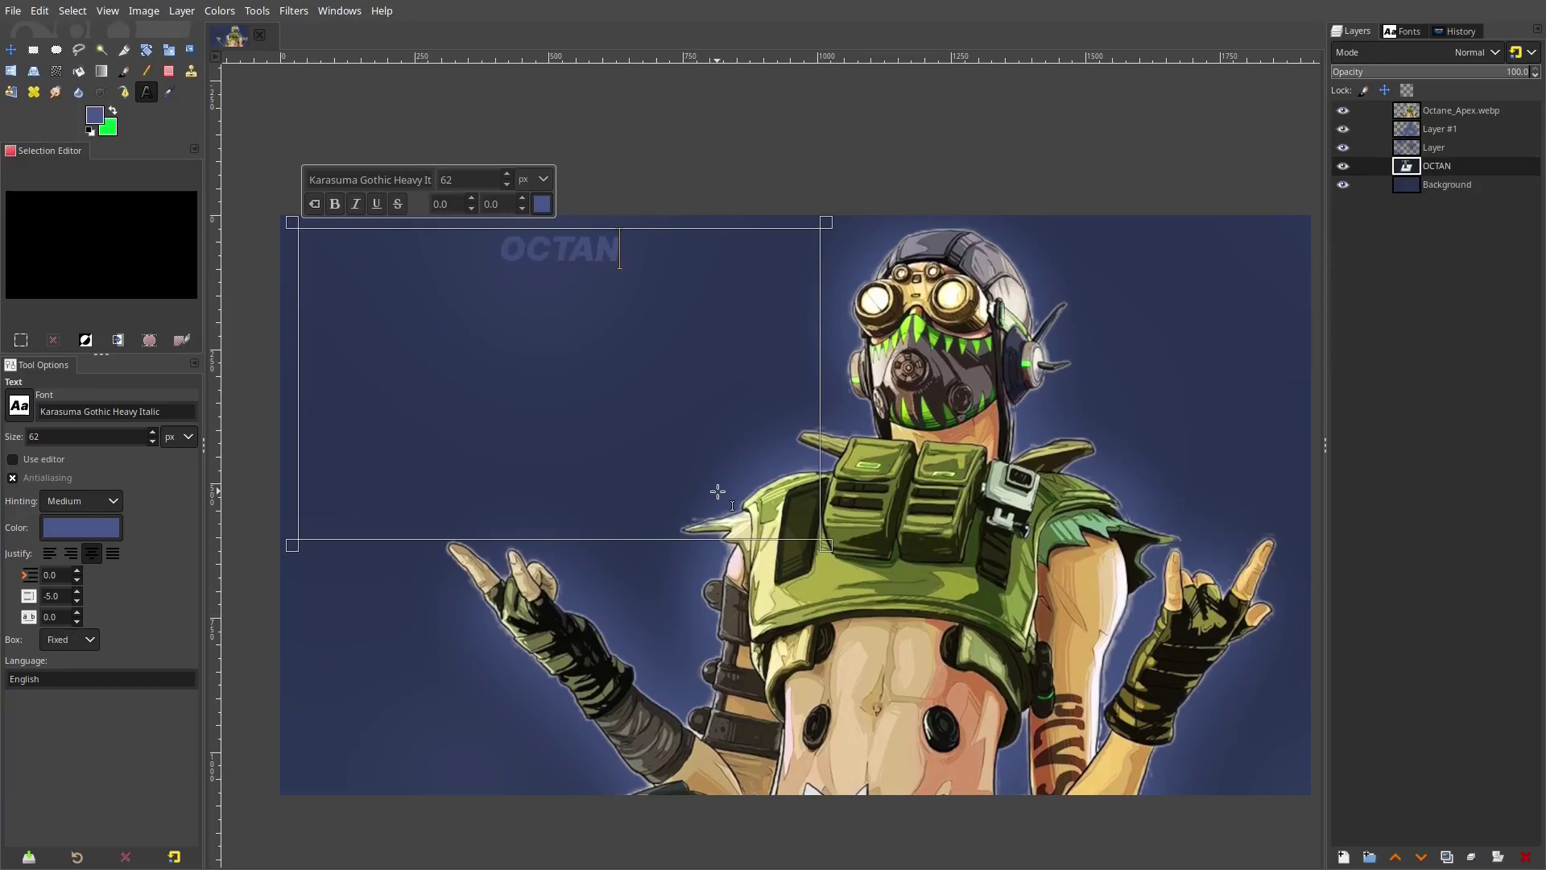
Enlarge the whole OCTANE text to slightly above 208 px and move it down and a little towards the character
{"action": "key", "text": "ctrl+a"}
{"action": "double_click", "coordinate": [463, 177]}
{"action": "type", "text": "300"}
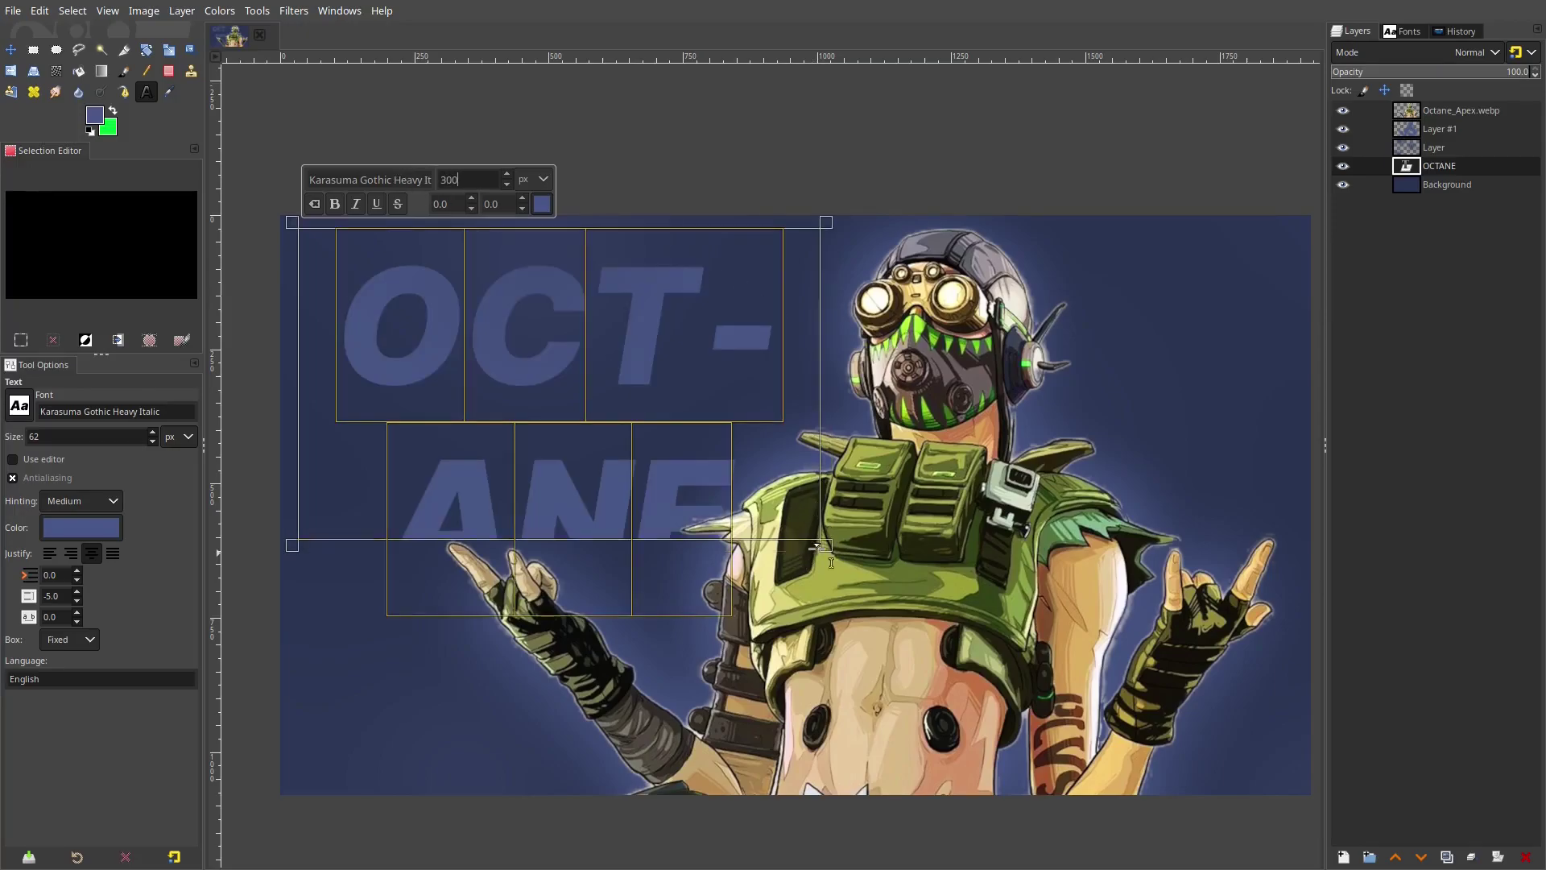
{"action": "double_click", "coordinate": [490, 179]}
{"action": "type", "text": "20"}
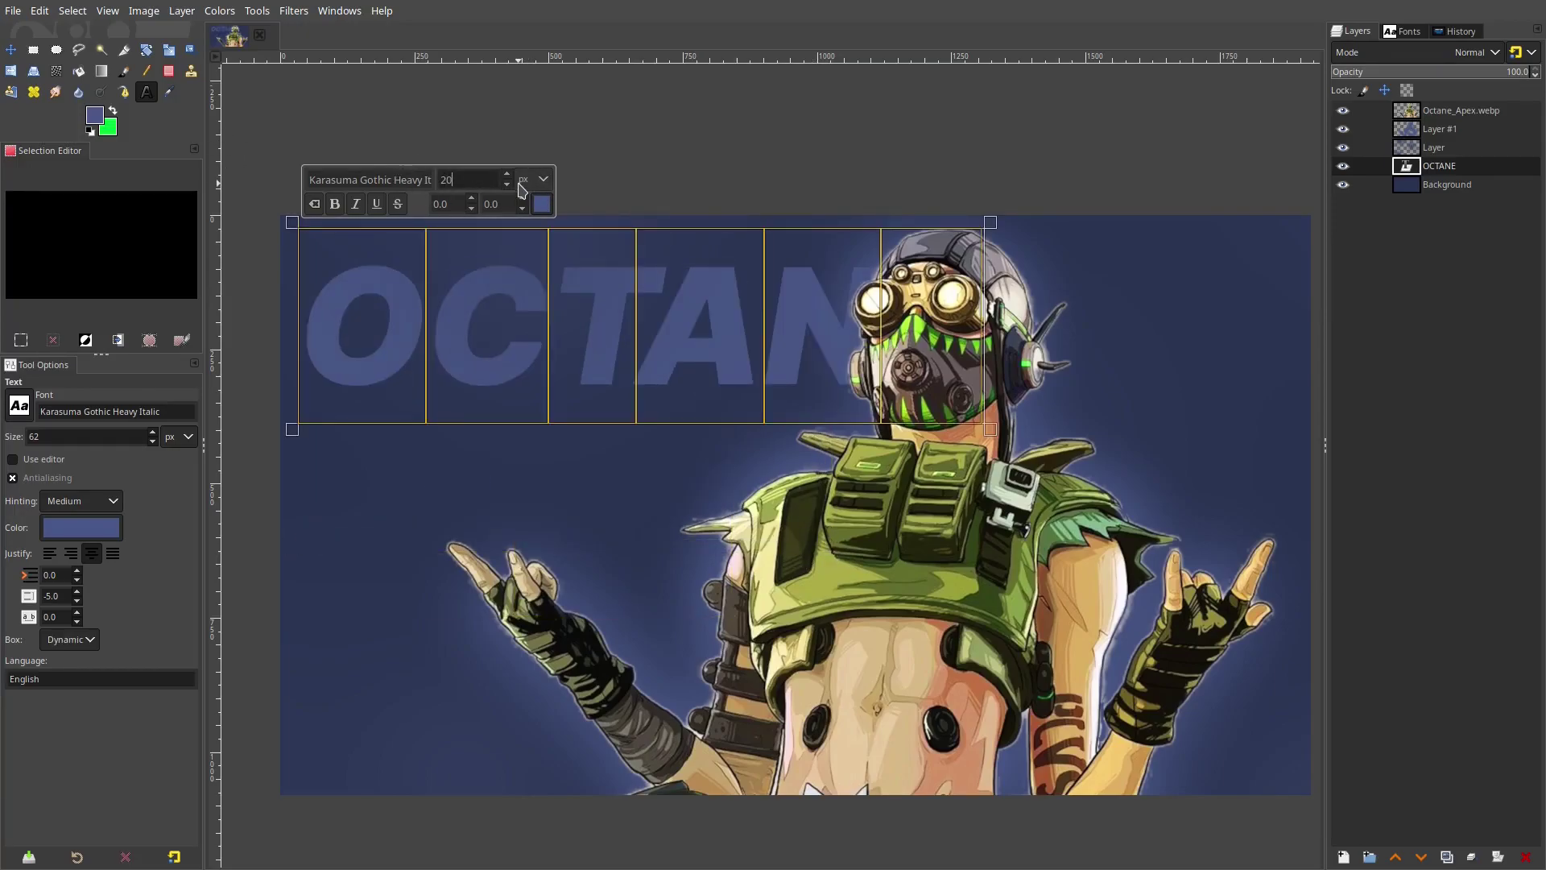
{"action": "type", "text": "0"}
{"action": "scroll", "coordinate": [509, 174], "scroll_direction": "up", "scroll_amount": 20}
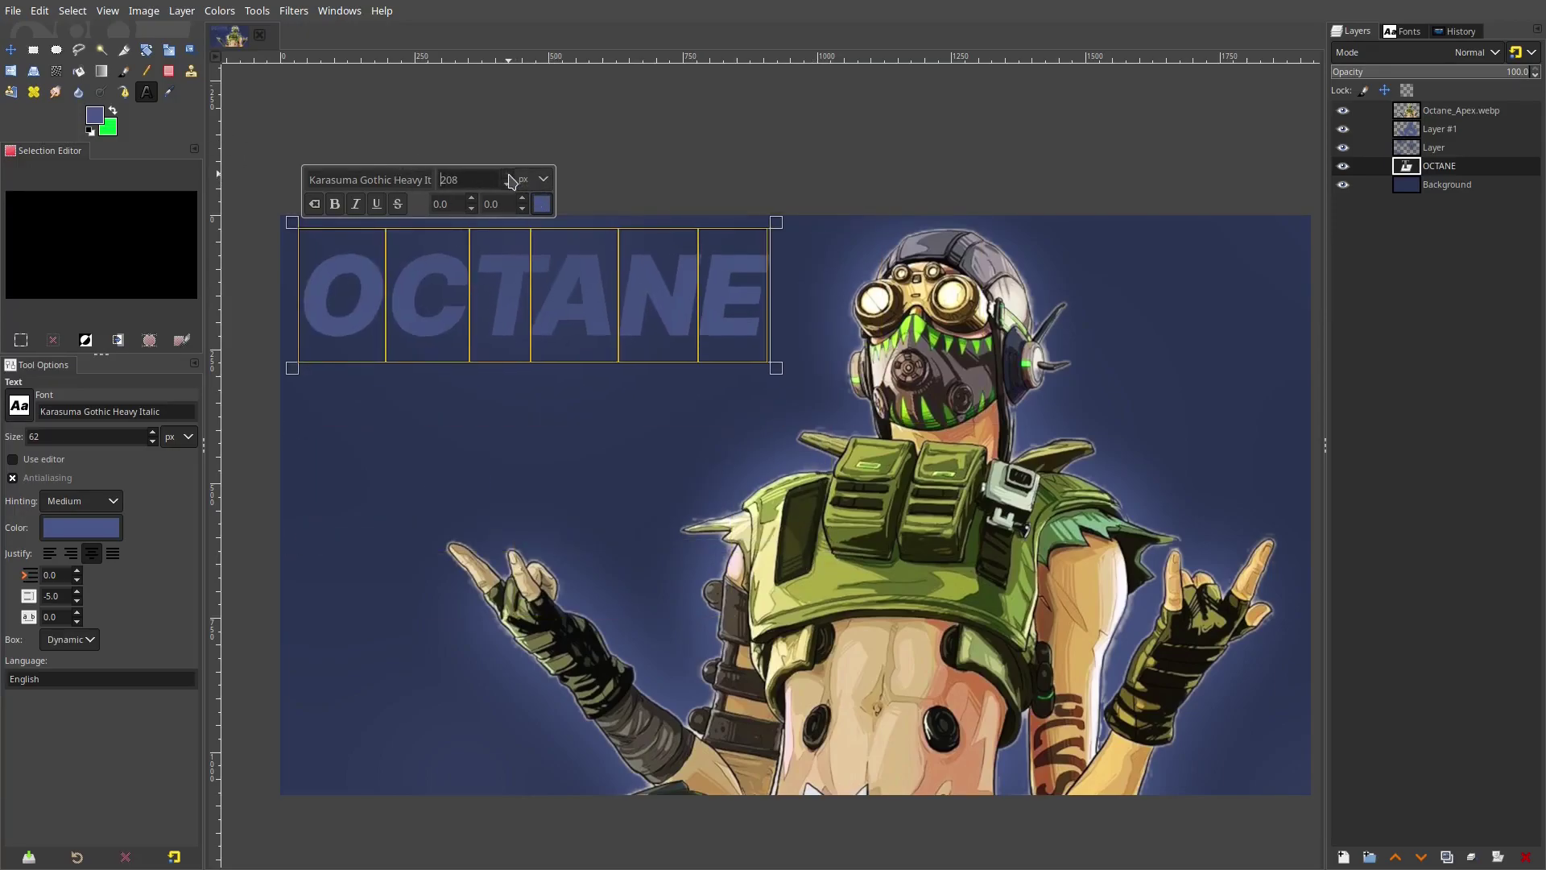
{"action": "left_click", "coordinate": [11, 50]}
{"action": "left_click_drag", "start_coordinate": [488, 308], "coordinate": [529, 404]}
Add a second text box below OCTANE reading GAME and set its text size to 218 px
{"action": "left_click", "coordinate": [147, 96]}
{"action": "left_click_drag", "start_coordinate": [859, 633], "coordinate": [306, 480]}
{"action": "type", "text": "GAME"}
{"action": "key", "text": "ctrl+a"}
{"action": "double_click", "coordinate": [476, 436]}
{"action": "left_click", "coordinate": [514, 428]}
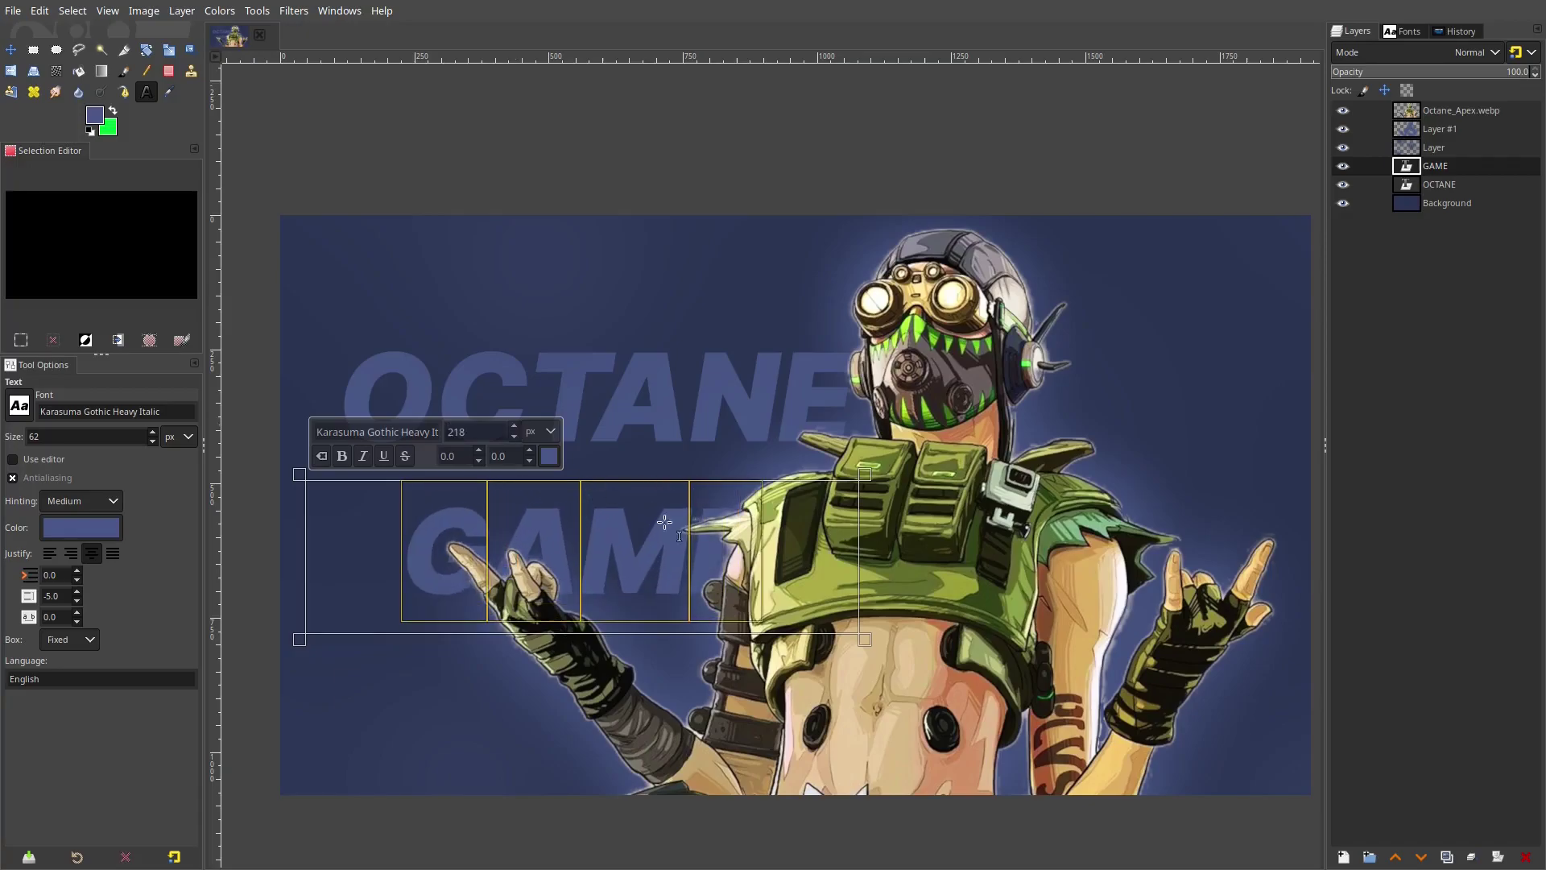
Move the GAME text up and slightly left so it sits directly below OCTANE
{"action": "key", "text": "ctrl+z"}
{"action": "left_click", "coordinate": [12, 51]}
{"action": "left_click_drag", "start_coordinate": [612, 548], "coordinate": [668, 499]}
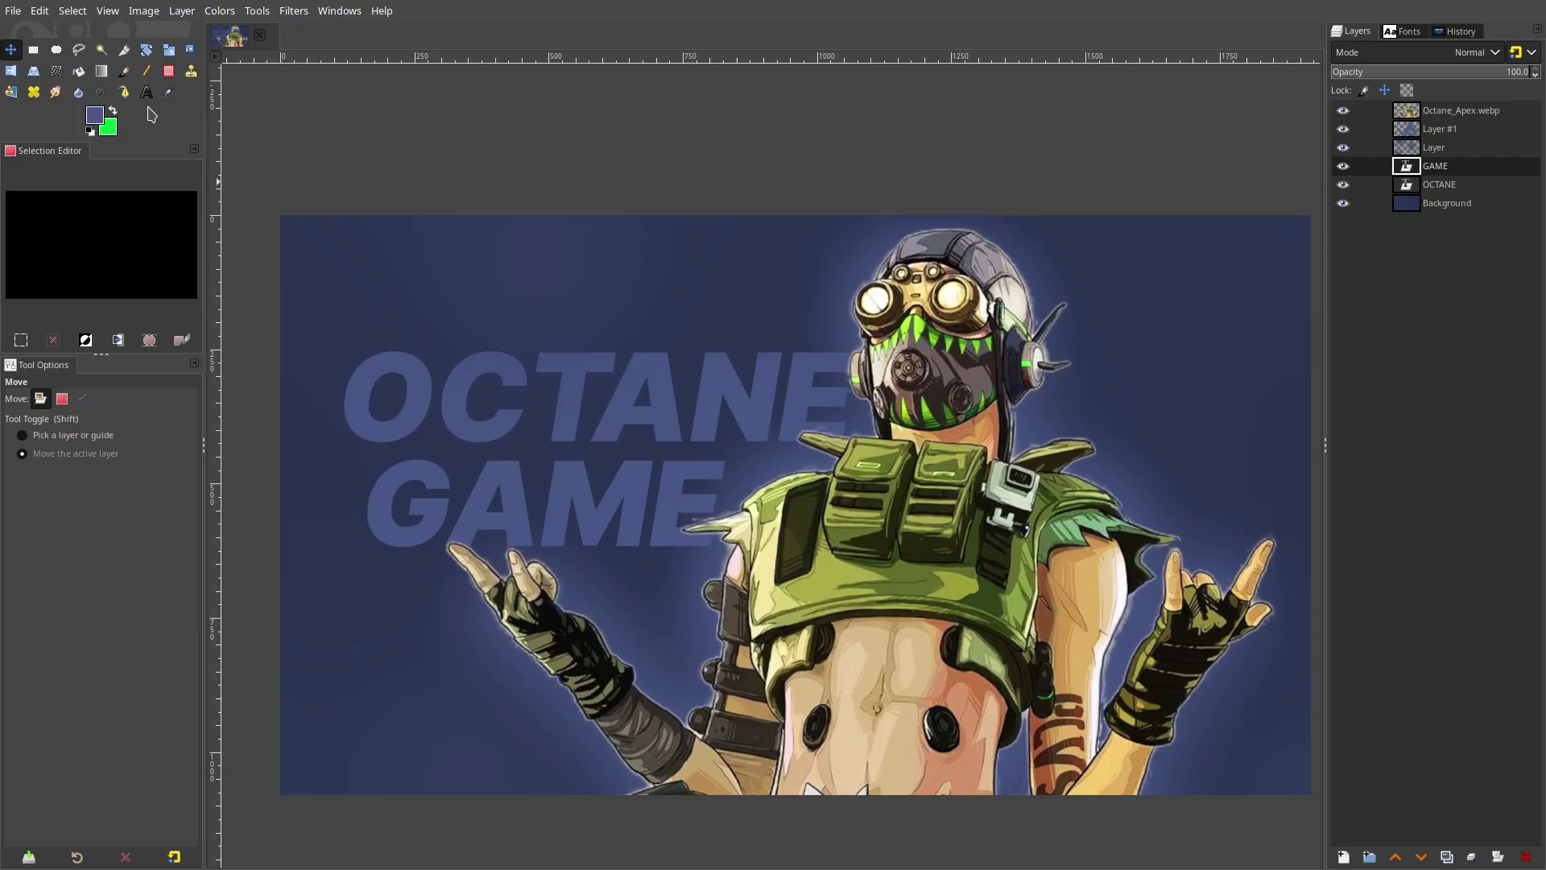
Add a text box above OCTANE reading INSANE and set its text size to 190 px
{"action": "key", "text": "t"}
{"action": "left_click", "coordinate": [721, 343]}
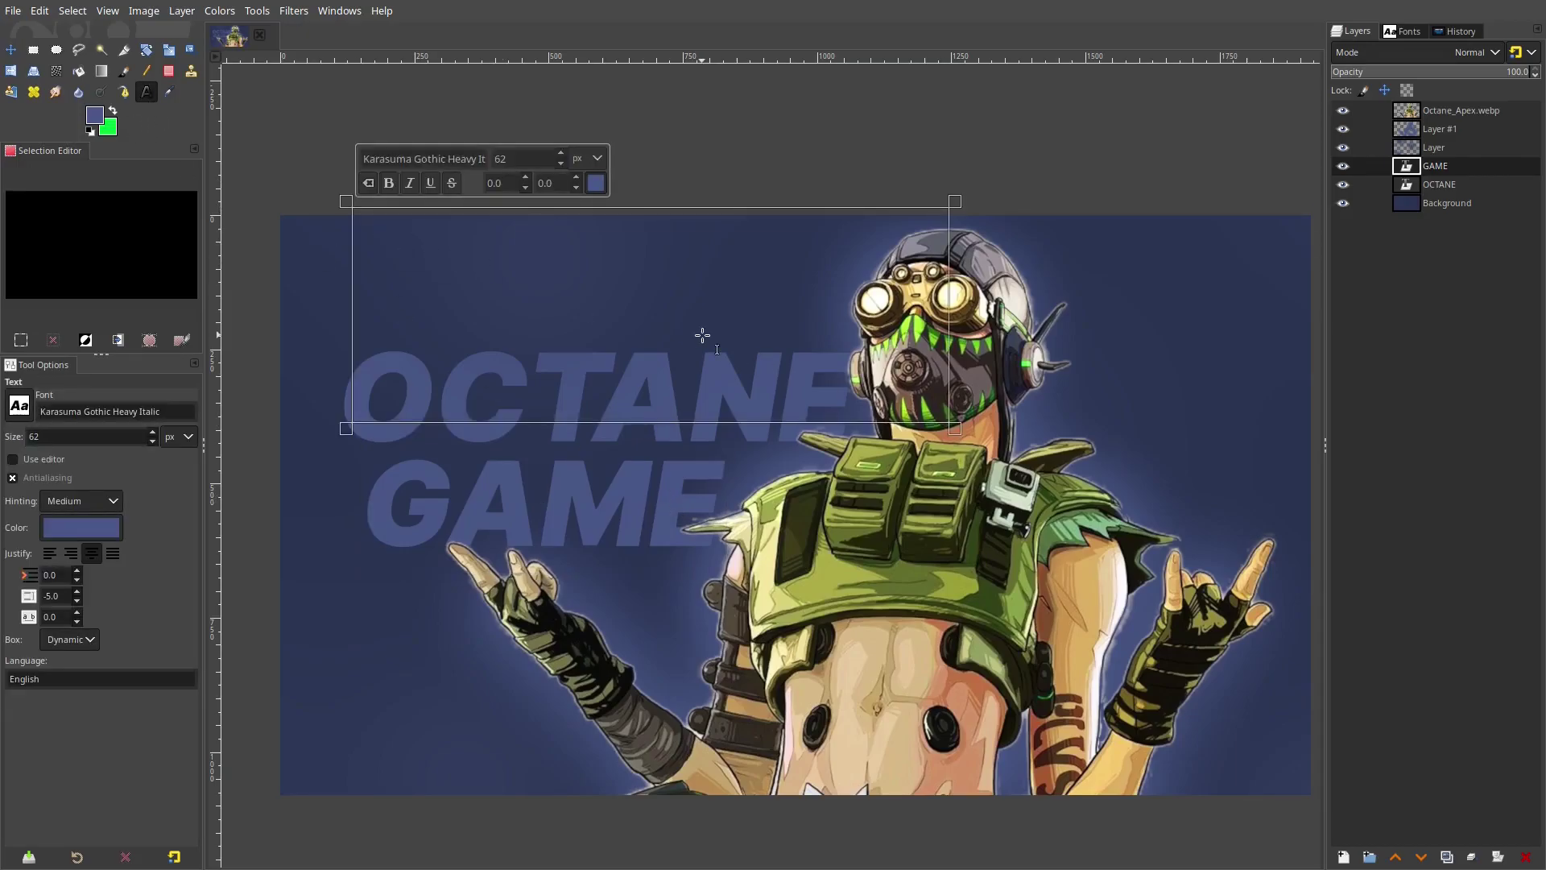
{"action": "type", "text": "INSAN"}
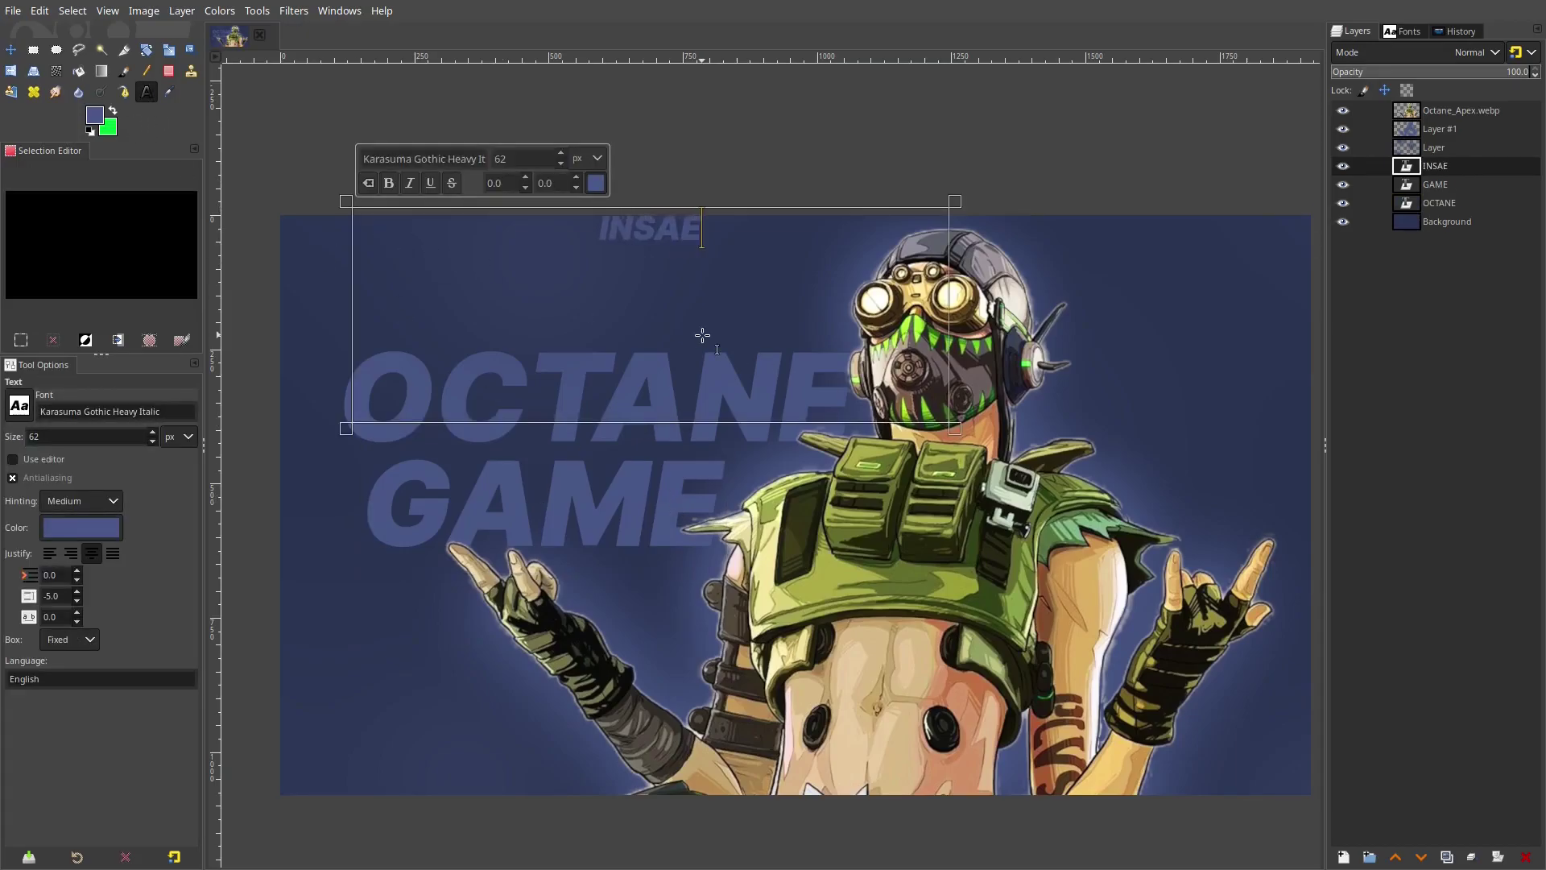
{"action": "type", "text": "E"}
{"action": "key", "text": "ctrl+a"}
{"action": "left_click", "coordinate": [561, 154]}
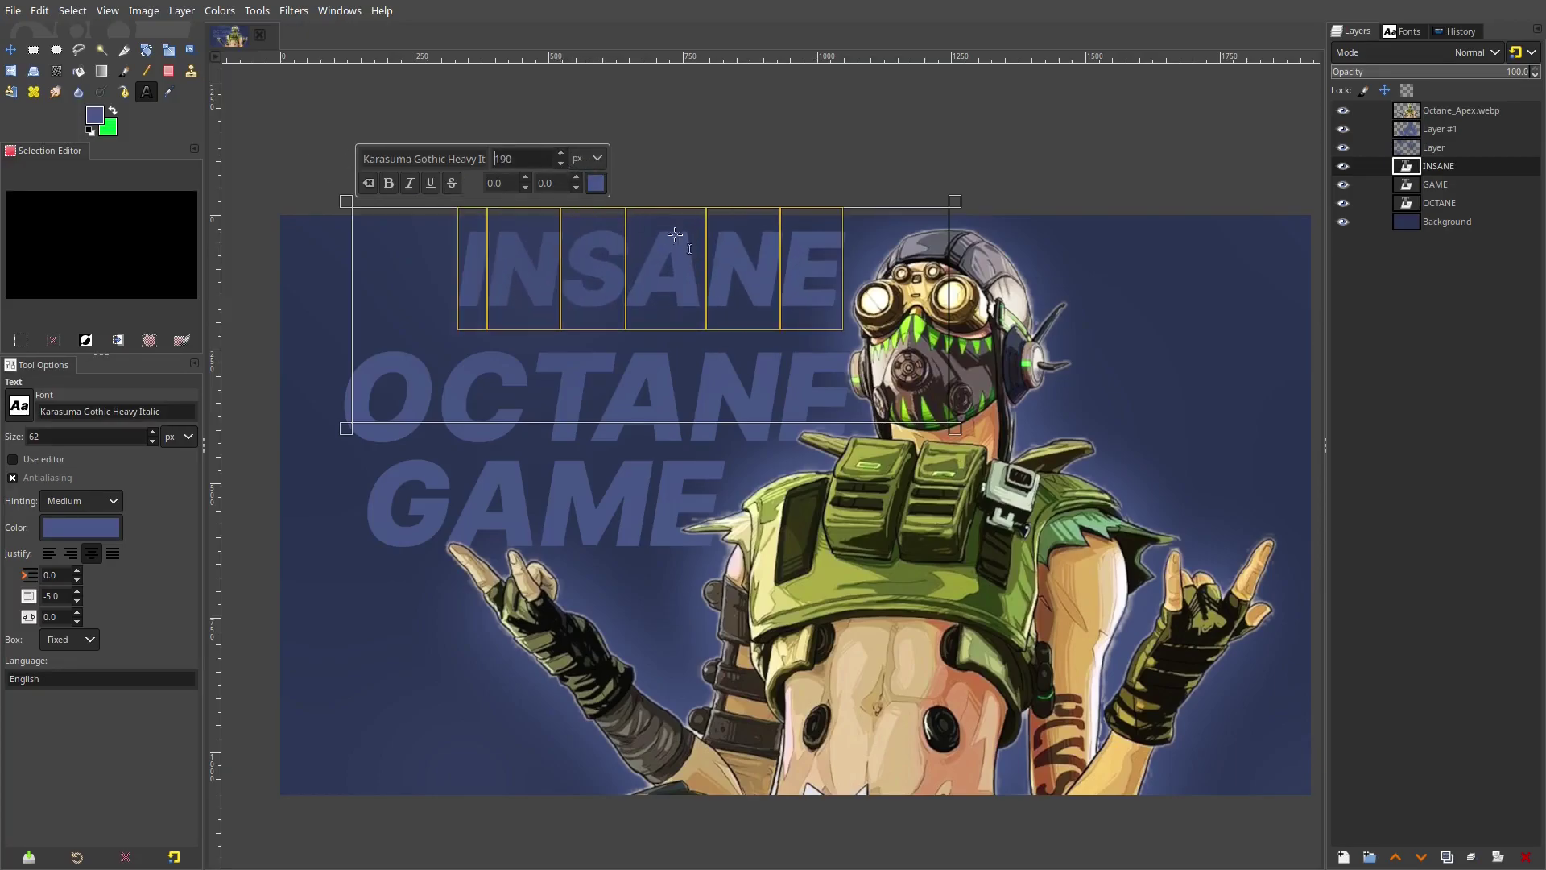
{"action": "key", "text": "ctrl+z"}
Place INSANE just above OCTANE with their right ends aligned, and shift OCTANE and GAME slightly left
{"action": "key", "text": "m"}
{"action": "left_click_drag", "start_coordinate": [496, 231], "coordinate": [537, 266]}
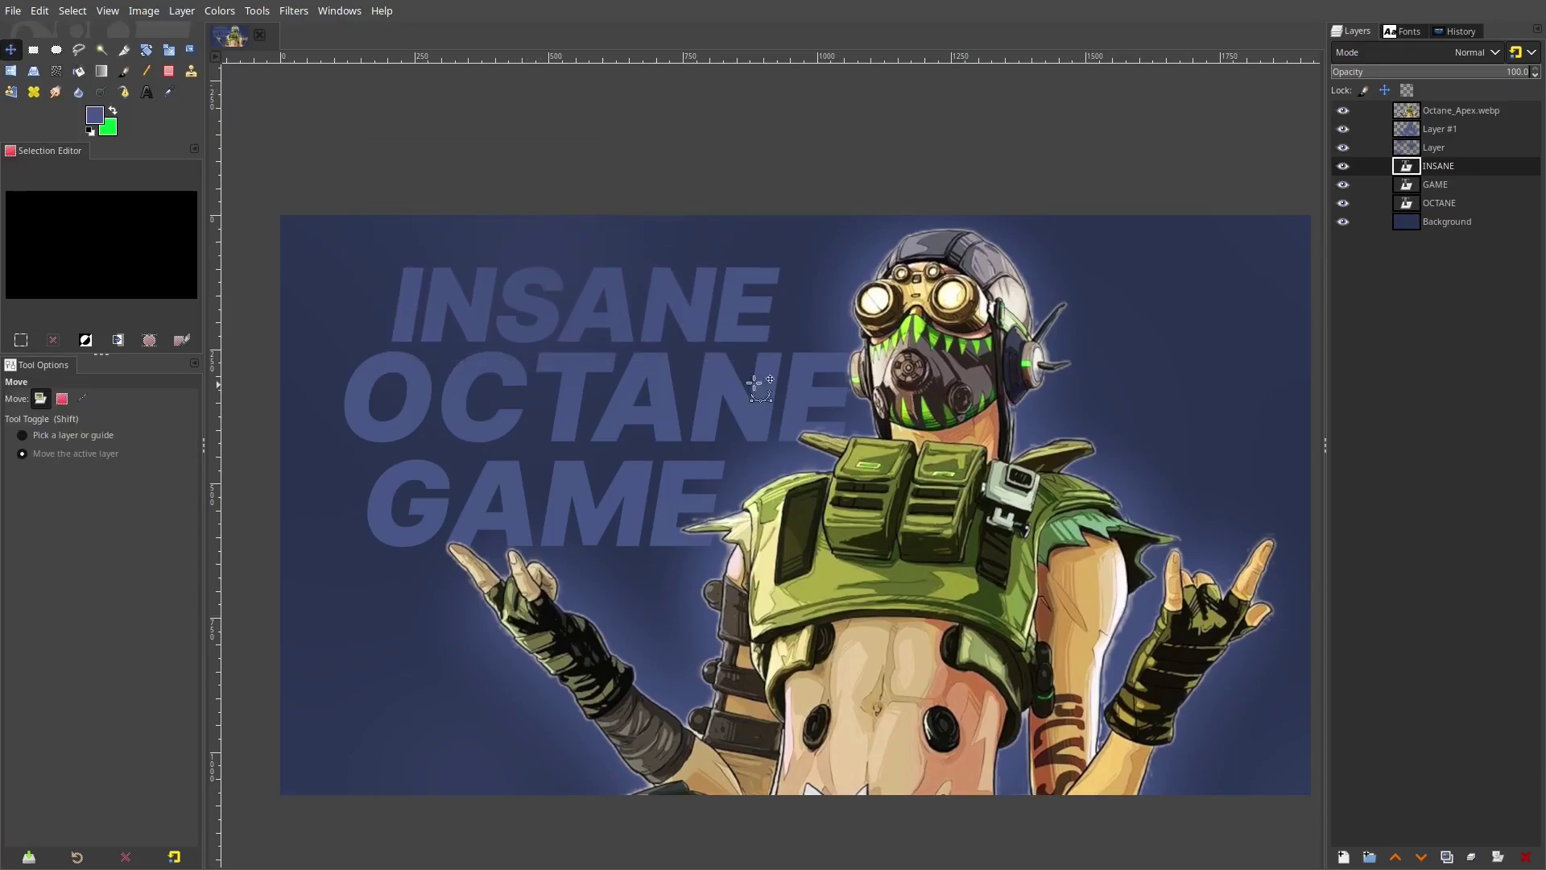
{"action": "scroll", "coordinate": [735, 384], "scroll_direction": "down", "scroll_amount": 4}
{"action": "scroll", "coordinate": [713, 388], "scroll_direction": "up", "scroll_amount": 4}
{"action": "left_click_drag", "start_coordinate": [741, 308], "coordinate": [838, 321]}
{"action": "scroll", "coordinate": [886, 344], "scroll_direction": "down", "scroll_amount": 4}
{"action": "scroll", "coordinate": [874, 346], "scroll_direction": "up", "scroll_amount": 4}
{"action": "left_click_drag", "start_coordinate": [841, 375], "coordinate": [832, 392]}
{"action": "left_click_drag", "start_coordinate": [709, 475], "coordinate": [698, 489]}
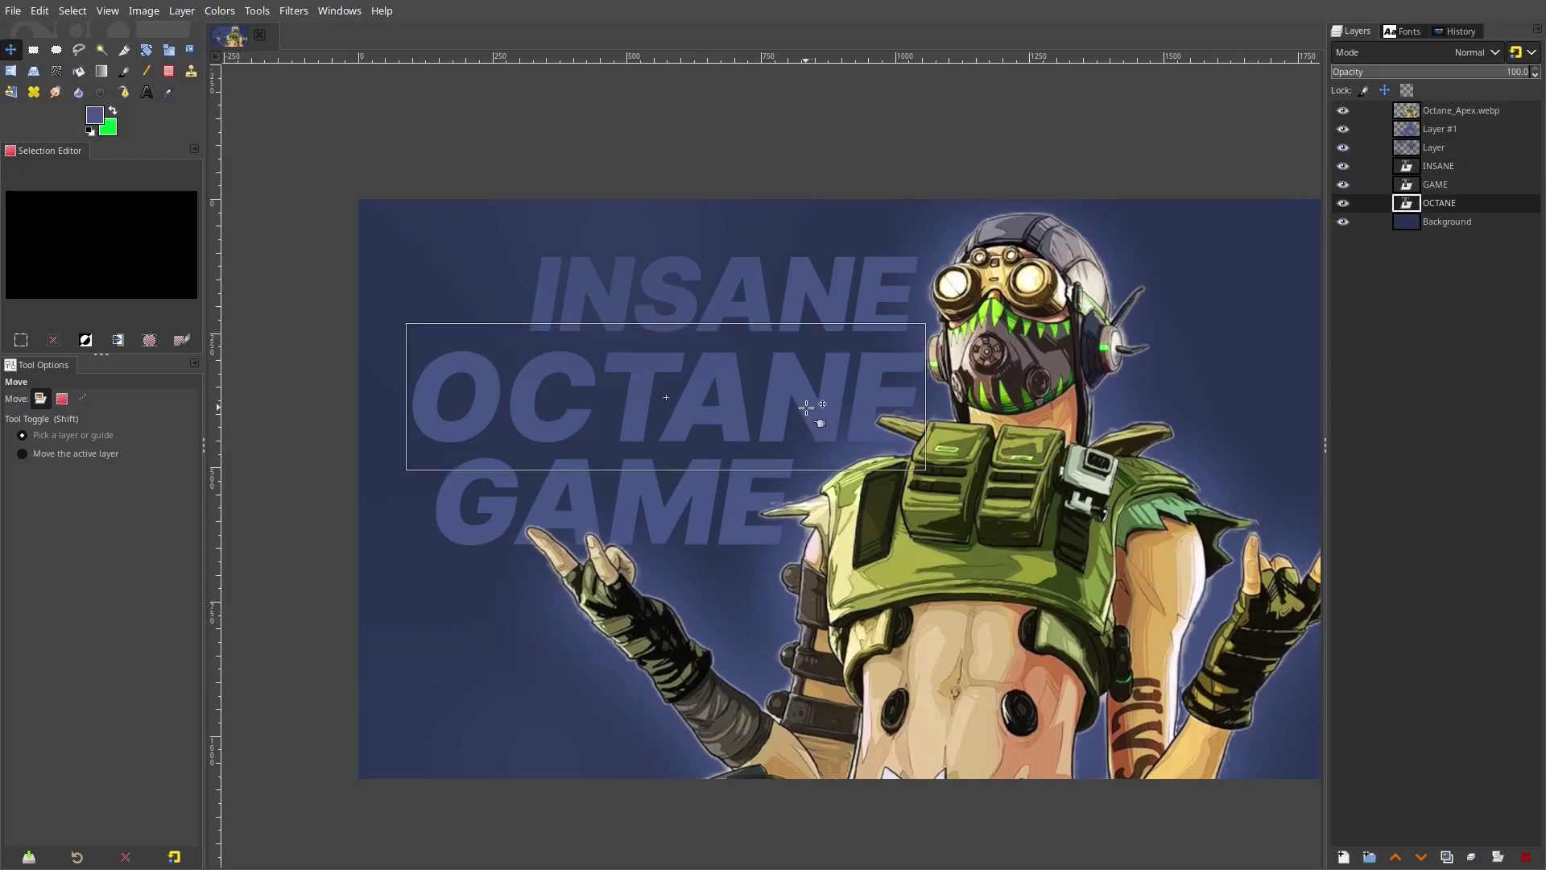
Reorder the layers so Layer #1 and Layer sit below the three text layers, just above Background
{"action": "left_click_drag", "start_coordinate": [1431, 129], "coordinate": [1435, 211]}
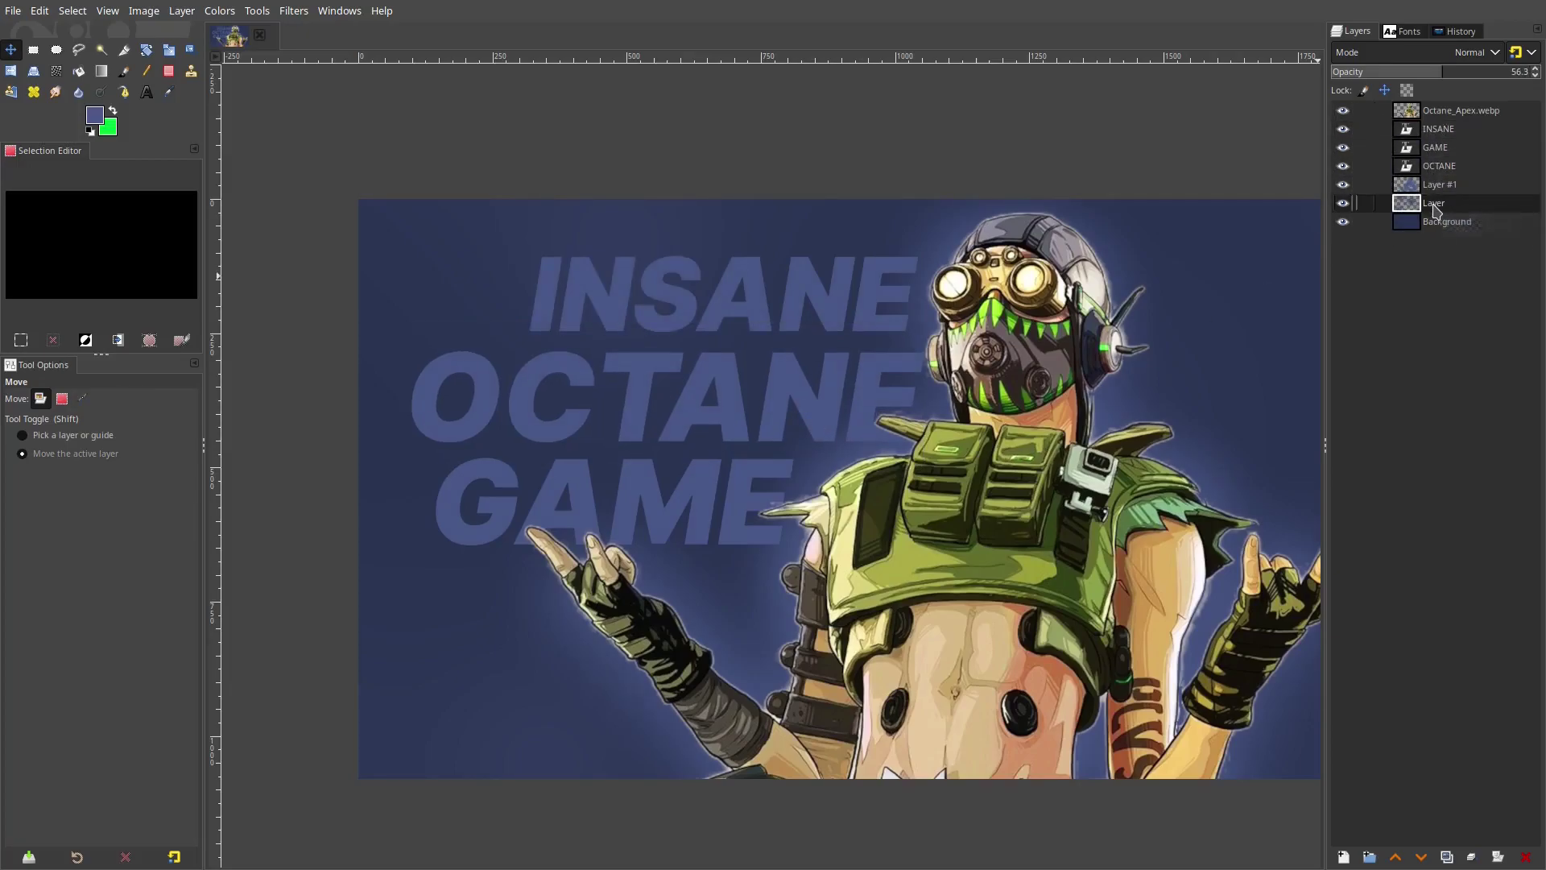
{"action": "scroll", "coordinate": [864, 528], "scroll_direction": "down", "scroll_amount": 5}
{"action": "scroll", "coordinate": [843, 527], "scroll_direction": "up", "scroll_amount": 5}
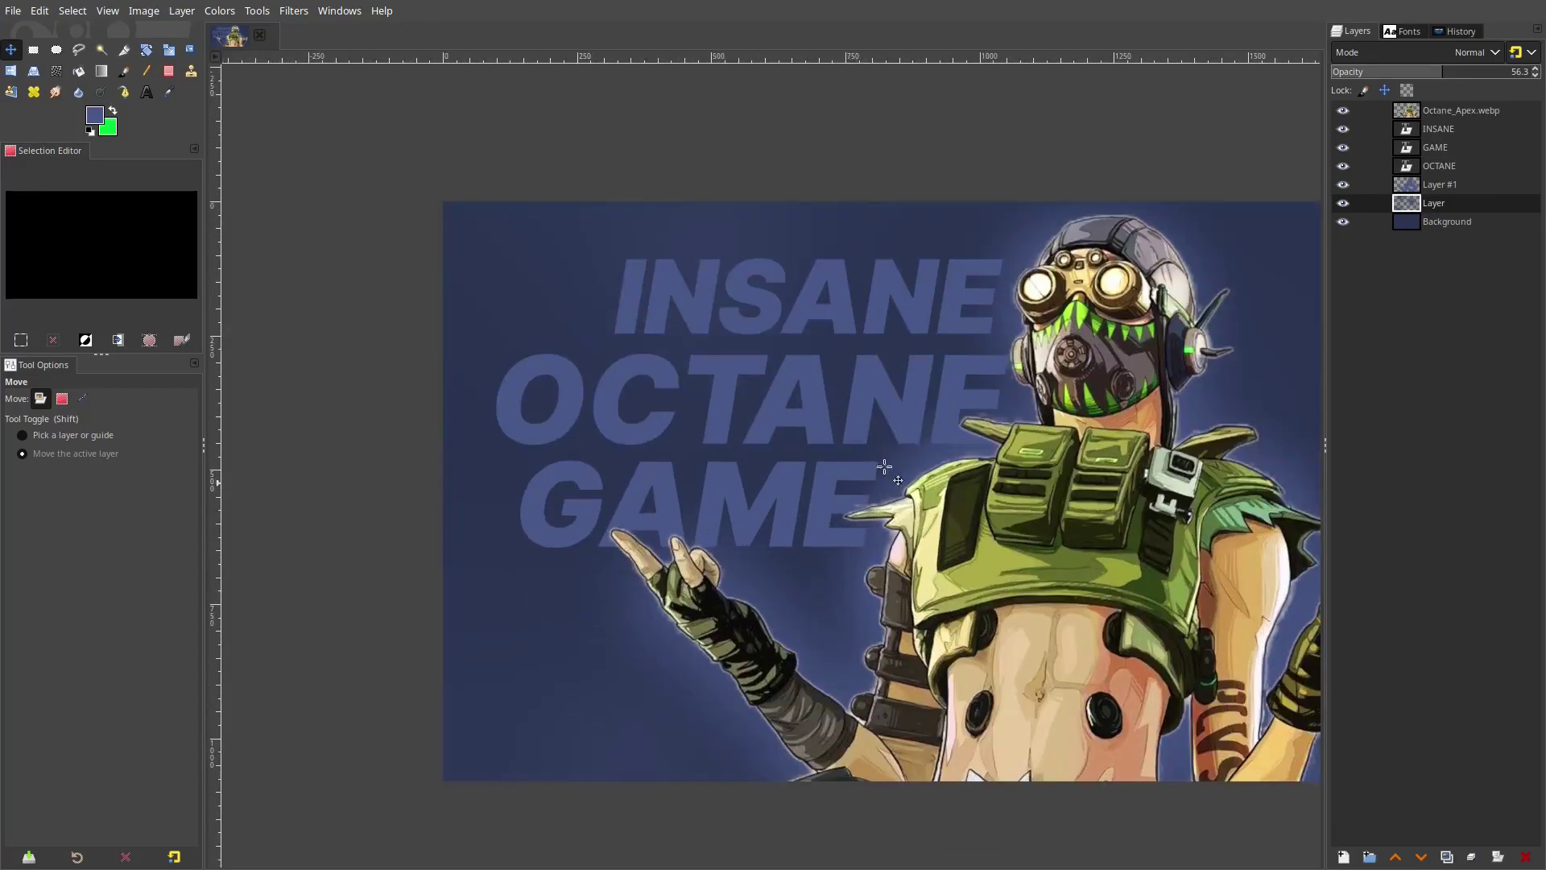
{"action": "left_click_drag", "start_coordinate": [917, 401], "coordinate": [912, 401]}
{"action": "scroll", "coordinate": [1028, 407], "scroll_direction": "down", "scroll_amount": 4}
{"action": "scroll", "coordinate": [1067, 425], "scroll_direction": "up", "scroll_amount": 4}
{"action": "left_click_drag", "start_coordinate": [987, 448], "coordinate": [991, 452]}
{"action": "scroll", "coordinate": [817, 475], "scroll_direction": "down", "scroll_amount": 3}
{"action": "scroll", "coordinate": [817, 458], "scroll_direction": "up", "scroll_amount": 2}
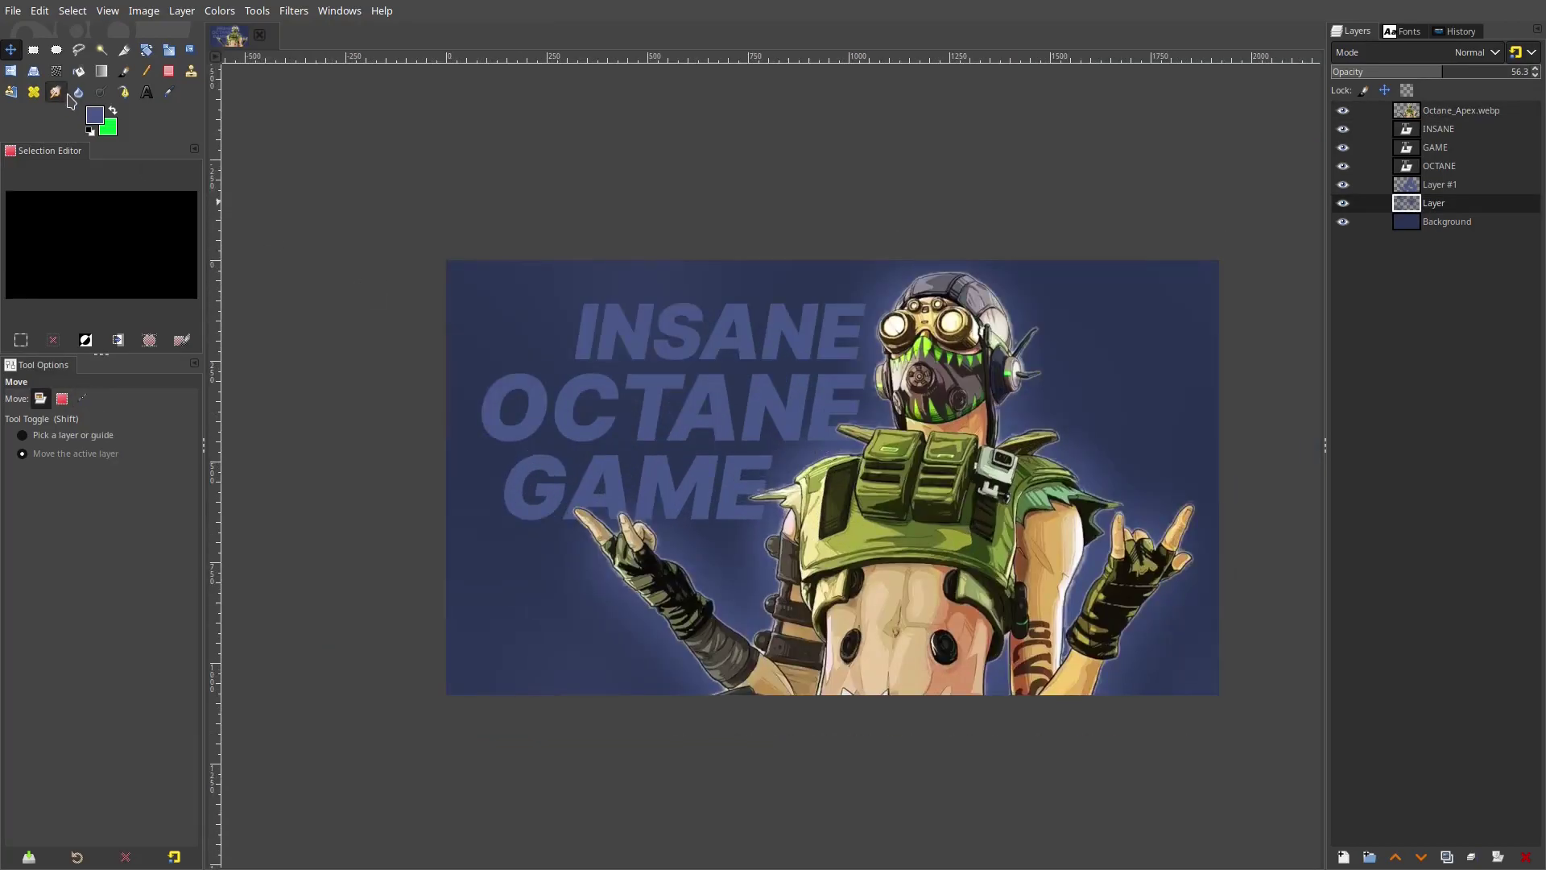
Recolour the INSANE text to the bright green from the colour history
{"action": "left_click", "coordinate": [146, 91]}
{"action": "left_click", "coordinate": [736, 334]}
{"action": "left_click", "coordinate": [818, 262]}
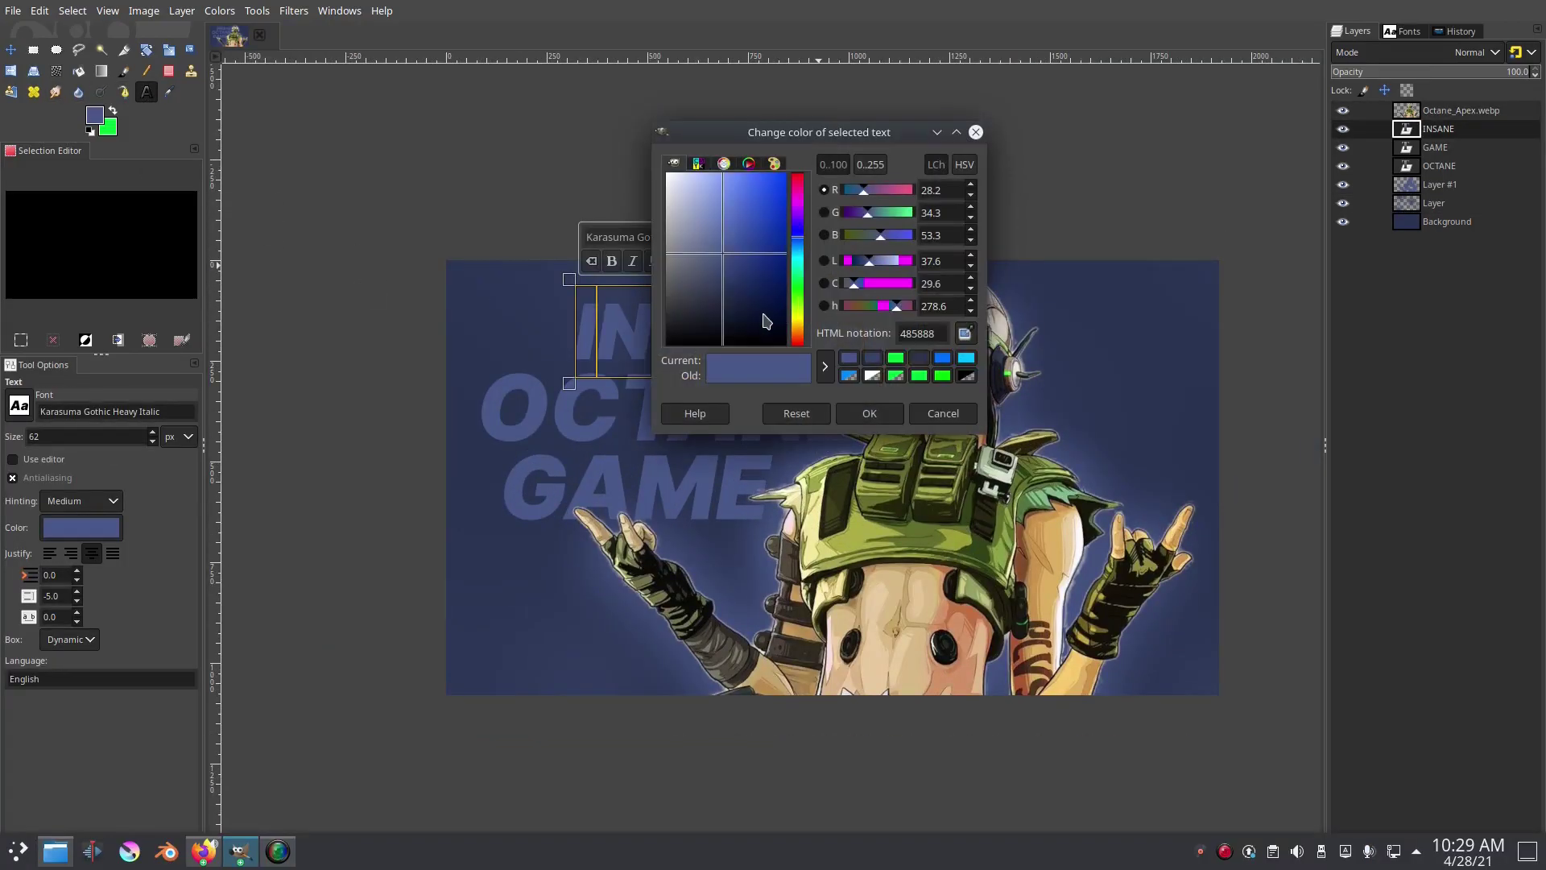
{"action": "left_click", "coordinate": [896, 375]}
{"action": "left_click", "coordinate": [869, 413]}
Recolour the OCTANE and GAME texts to the same bright green as INSANE
{"action": "left_click", "coordinate": [682, 399]}
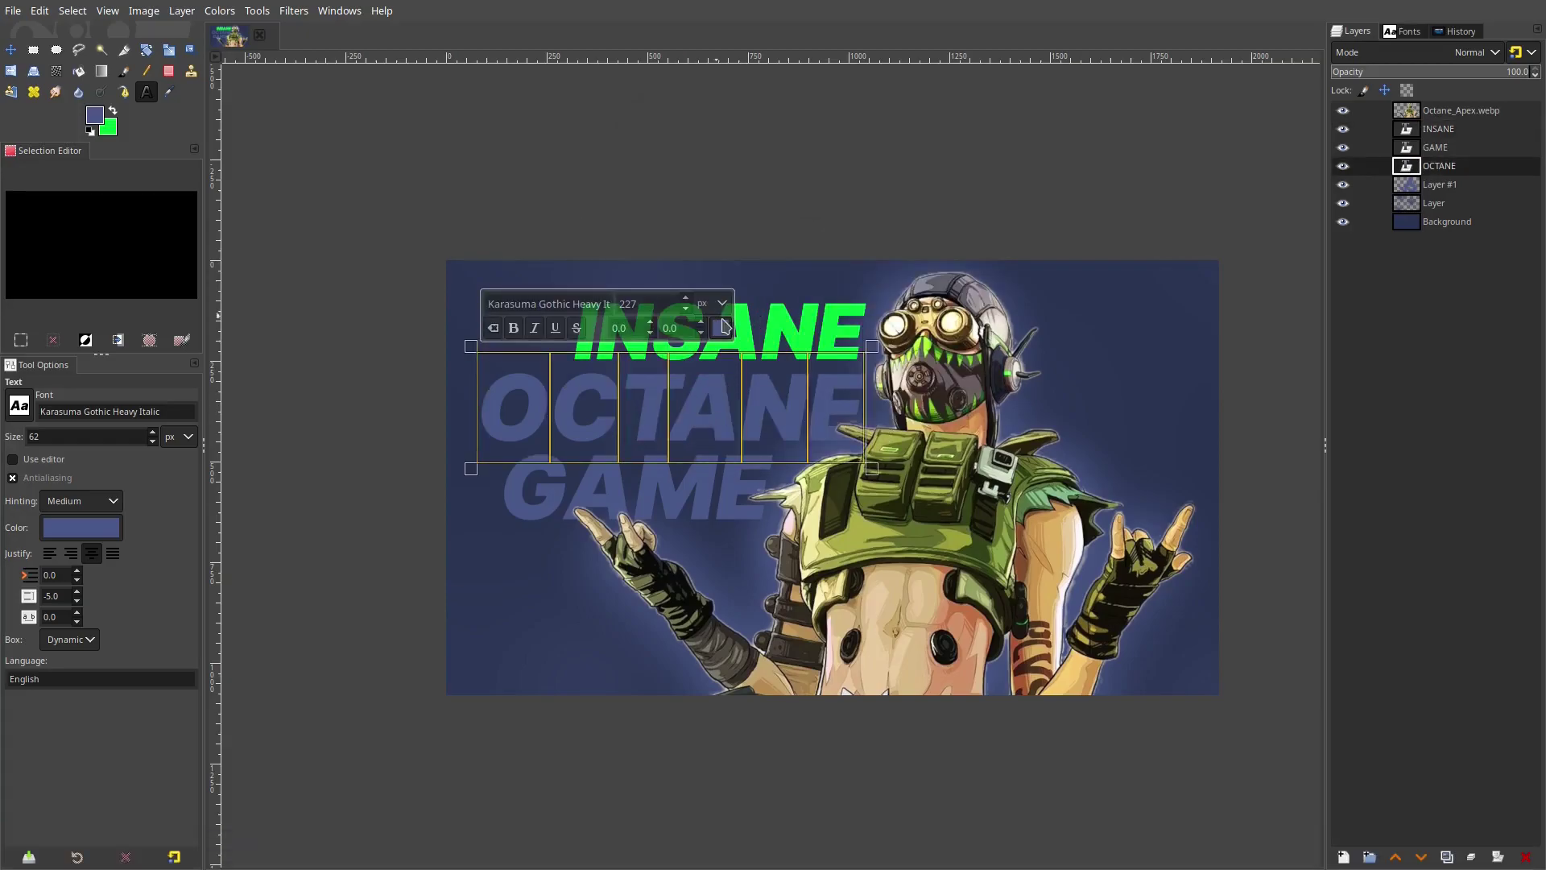
{"action": "left_click", "coordinate": [723, 327]}
{"action": "left_click", "coordinate": [753, 423]}
{"action": "left_click", "coordinate": [772, 478]}
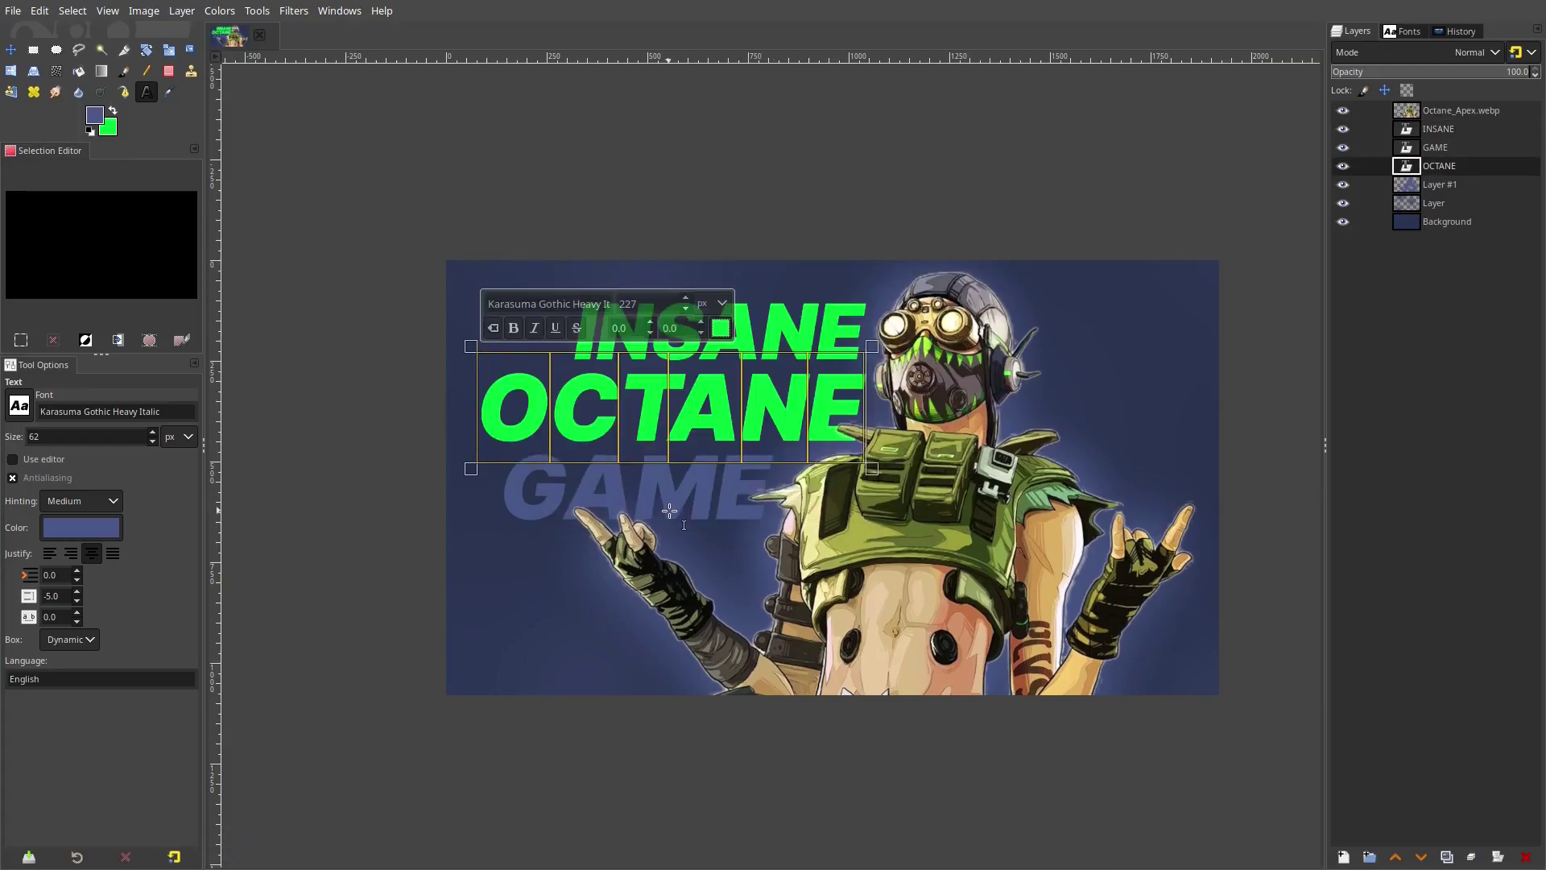
{"action": "left_click", "coordinate": [660, 503]}
{"action": "left_click", "coordinate": [744, 412]}
{"action": "left_click", "coordinate": [781, 501]}
{"action": "left_click", "coordinate": [798, 555]}
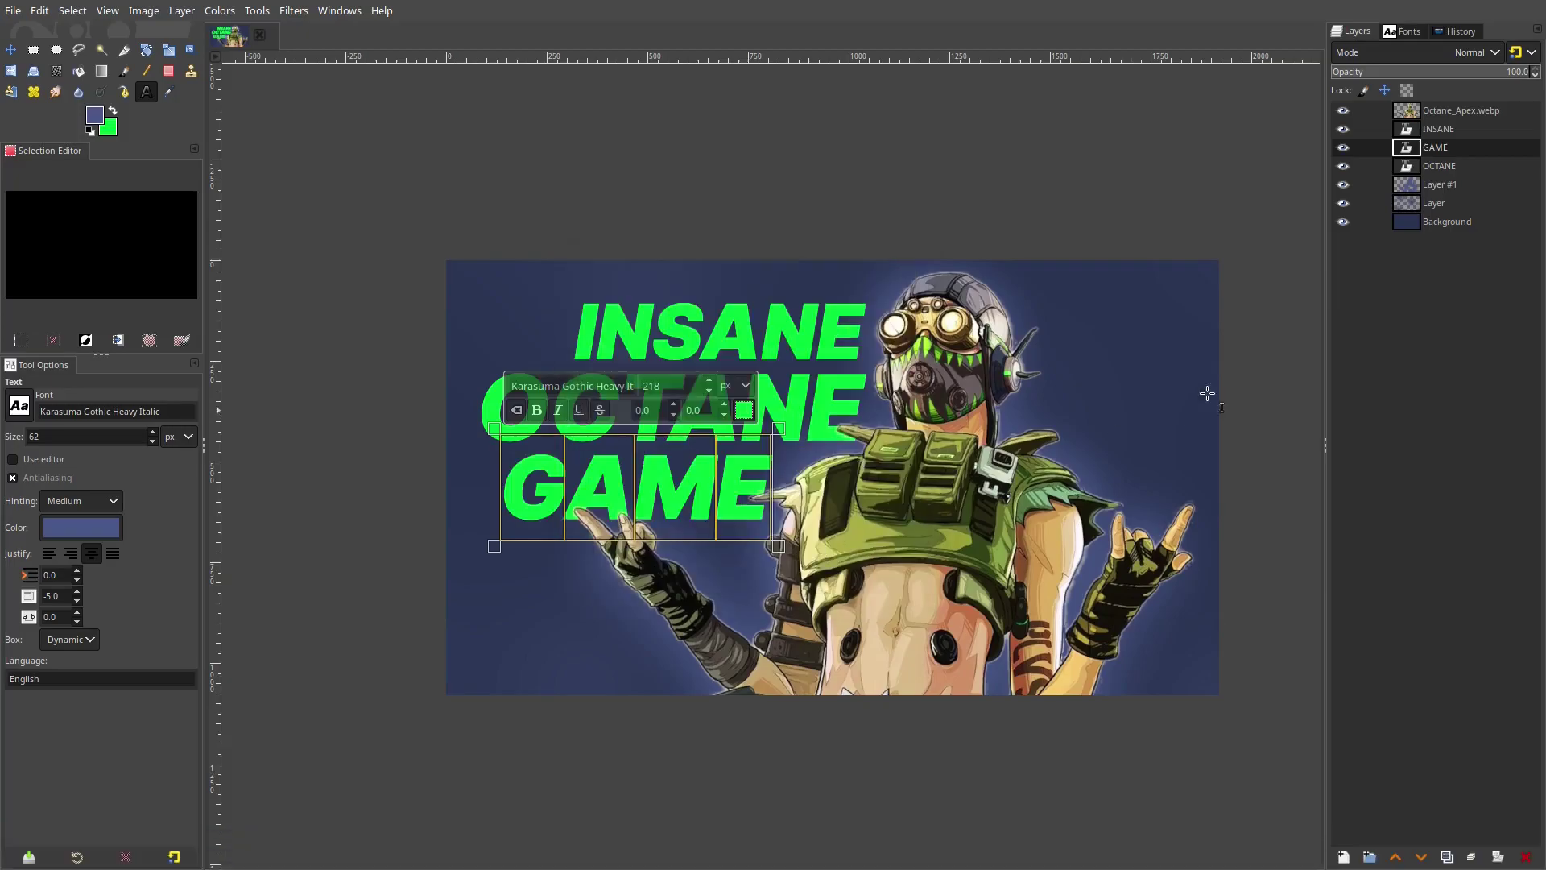
{"action": "left_click", "coordinate": [1450, 222]}
{"action": "scroll", "coordinate": [934, 371], "scroll_direction": "down", "scroll_amount": 4}
{"action": "scroll", "coordinate": [946, 393], "scroll_direction": "up", "scroll_amount": 4}
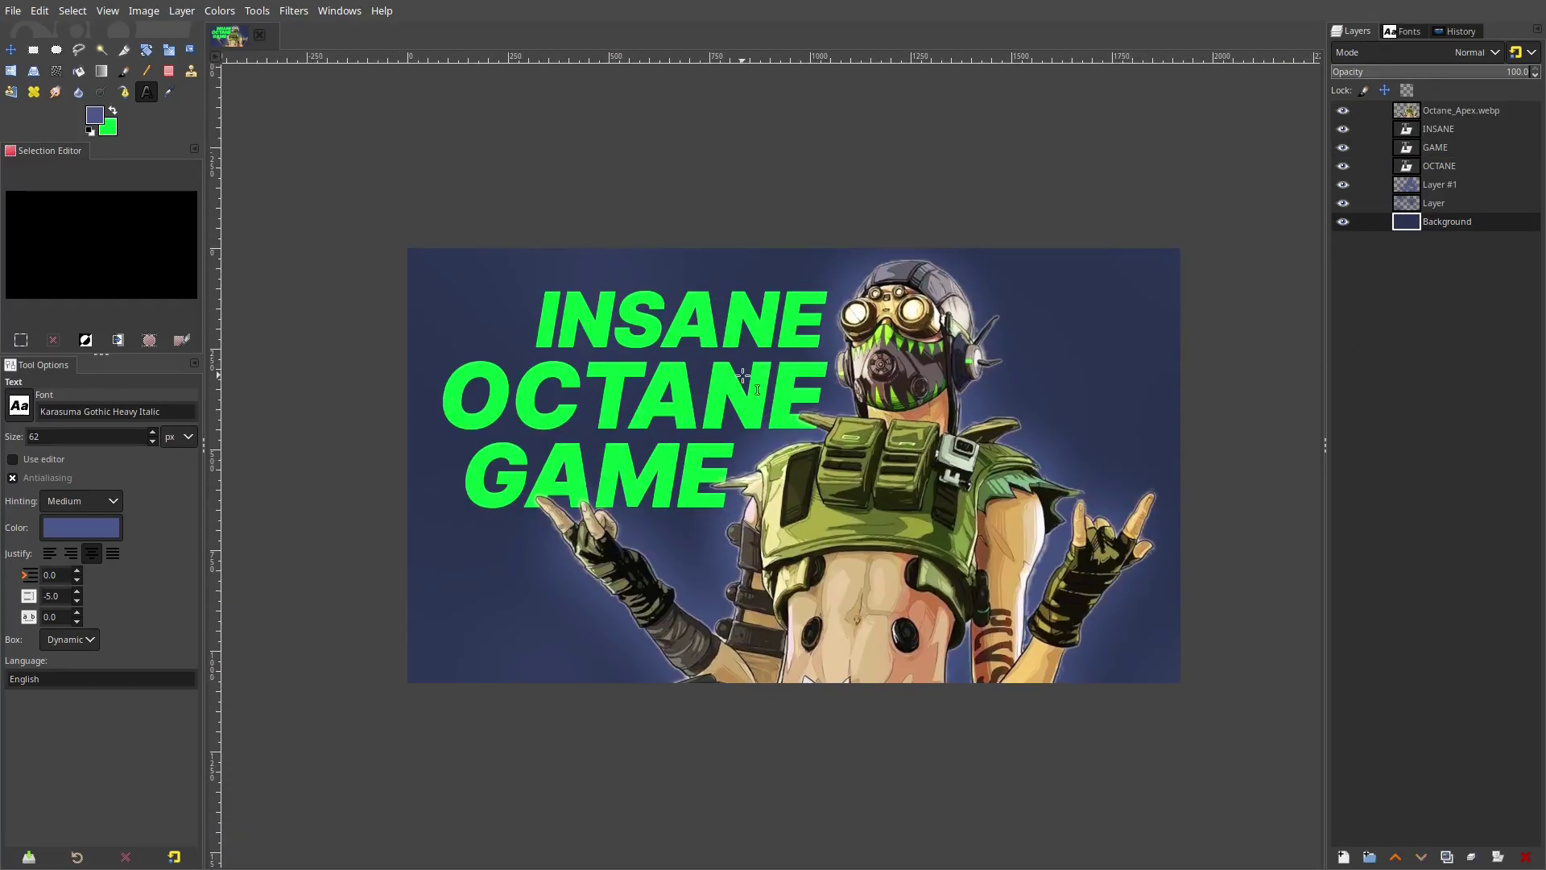
Add a new transparent layer directly above the Octane_Apex.webp layer
{"action": "left_click", "coordinate": [101, 50]}
{"action": "scroll", "coordinate": [733, 391], "scroll_direction": "up", "scroll_amount": 1}
{"action": "left_click", "coordinate": [1433, 113]}
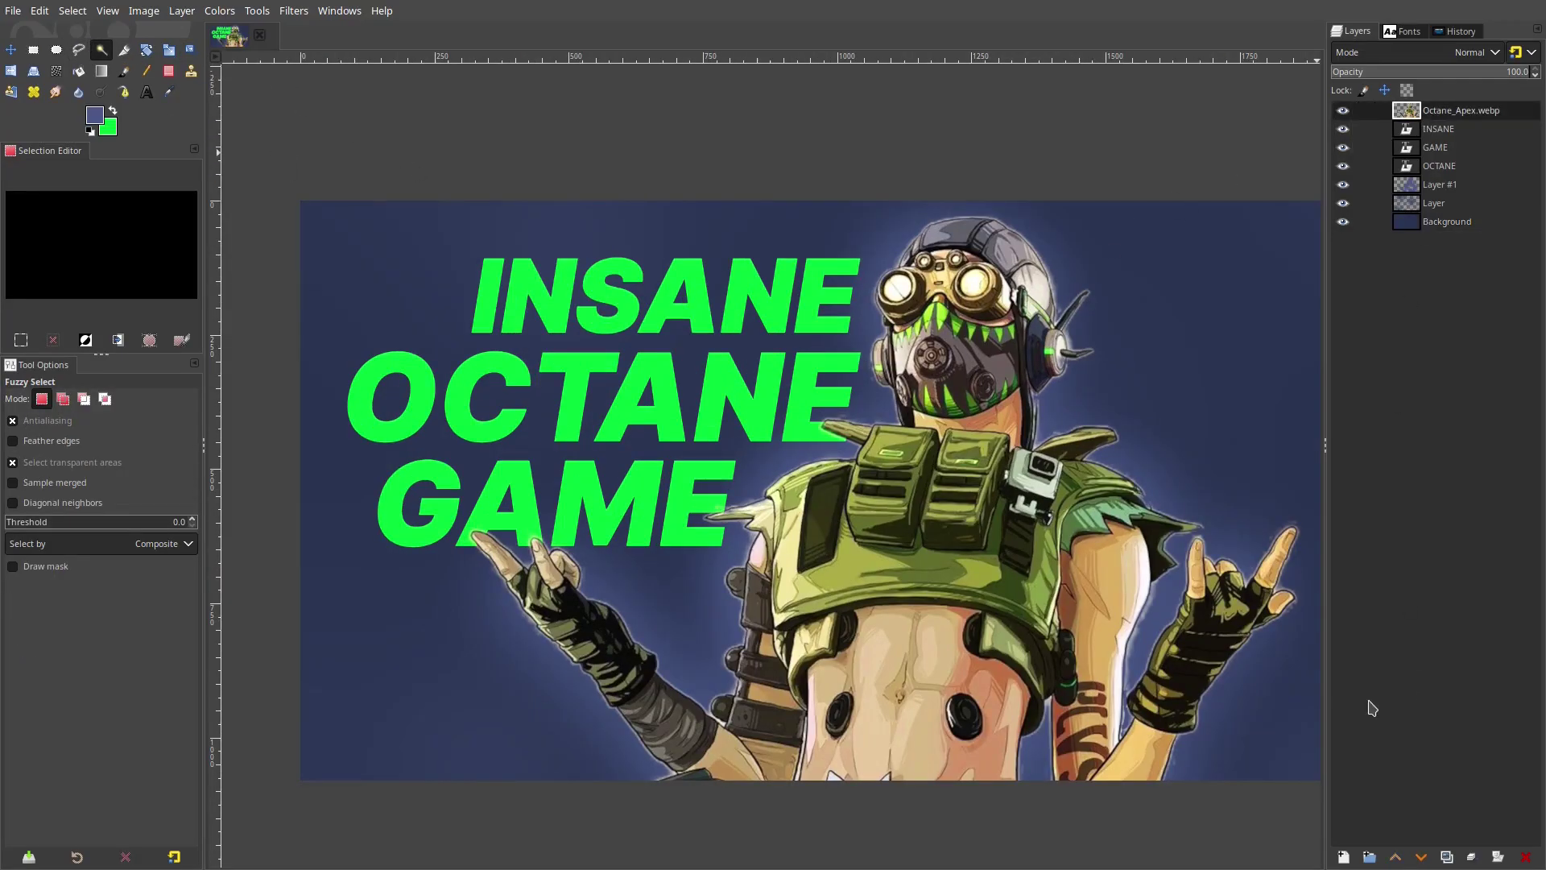
{"action": "left_click", "coordinate": [1346, 860]}
{"action": "left_click", "coordinate": [1441, 818]}
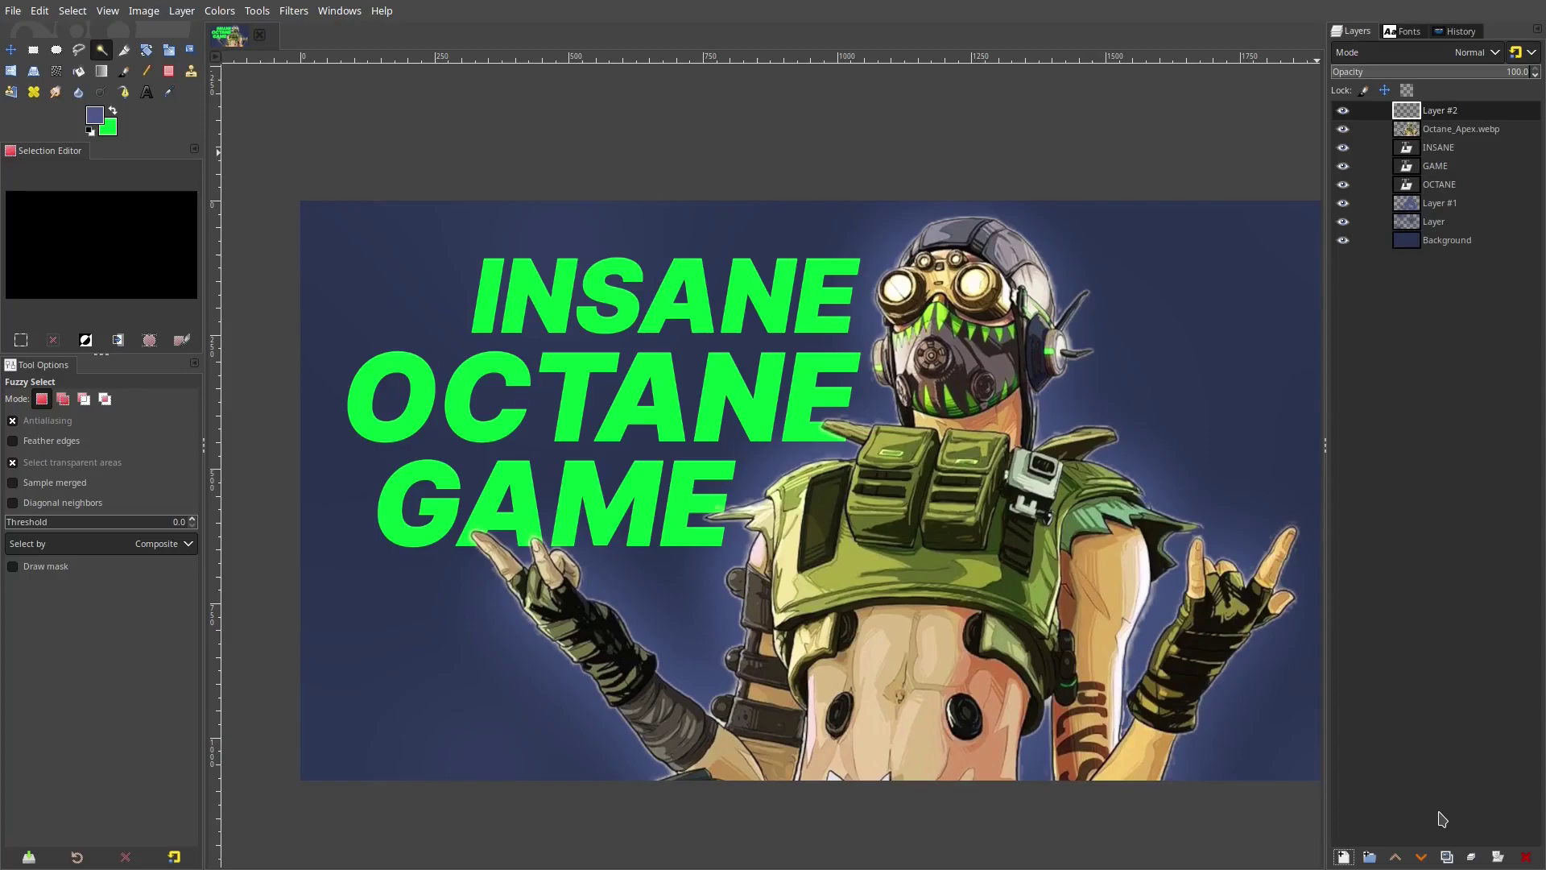
Create a new layer group and place Layer #2 and Octane_Apex.webp inside it, with Layer #2 on top
{"action": "right_click", "coordinate": [1430, 129]}
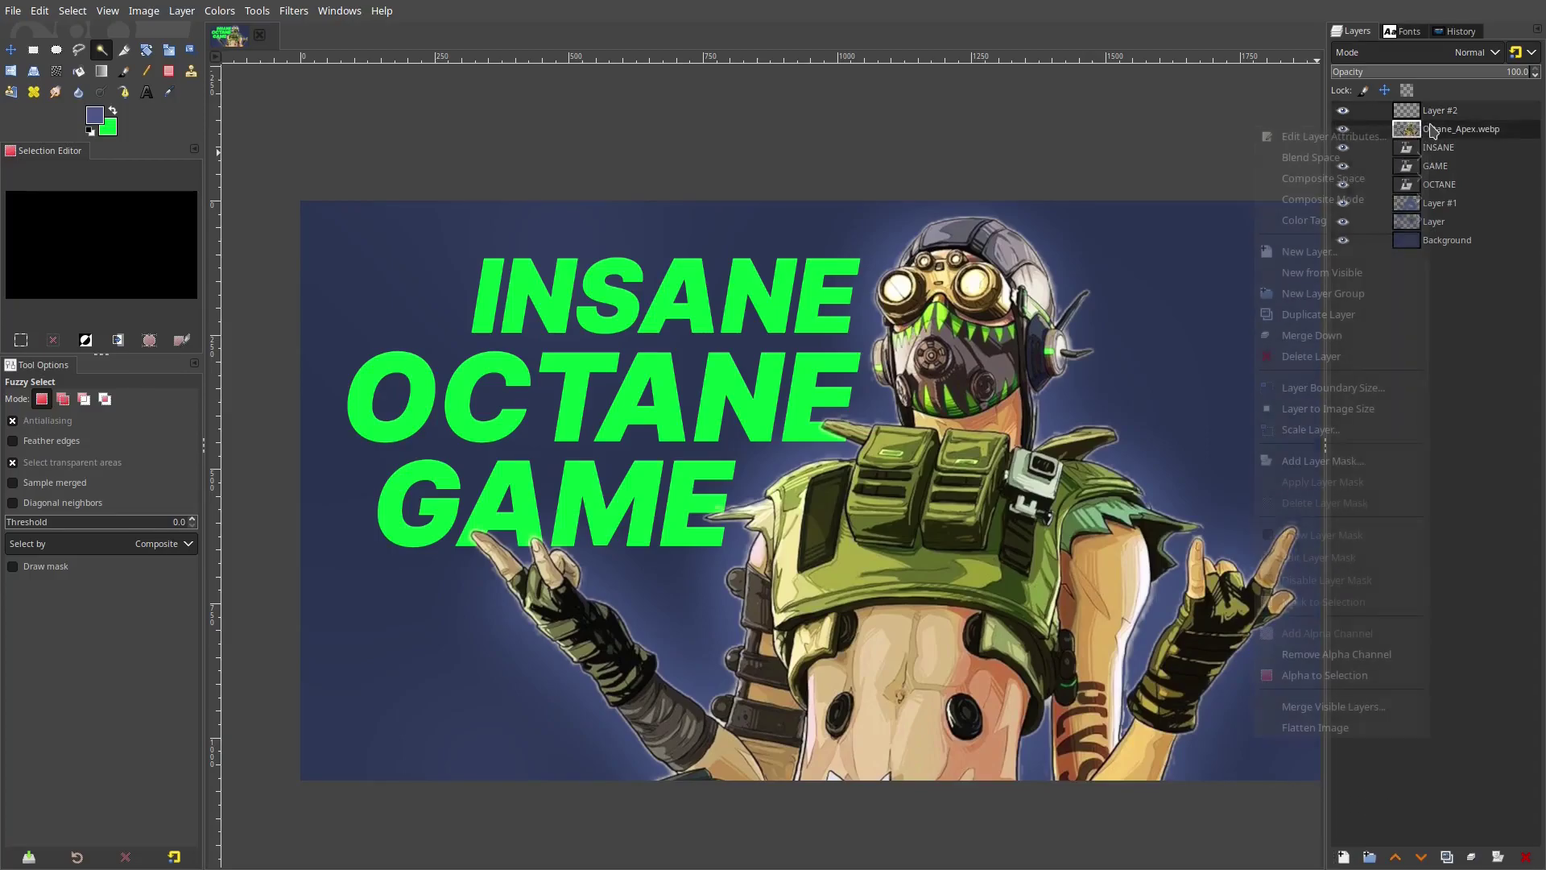
{"action": "left_click", "coordinate": [1463, 130]}
{"action": "left_click", "coordinate": [1347, 128]}
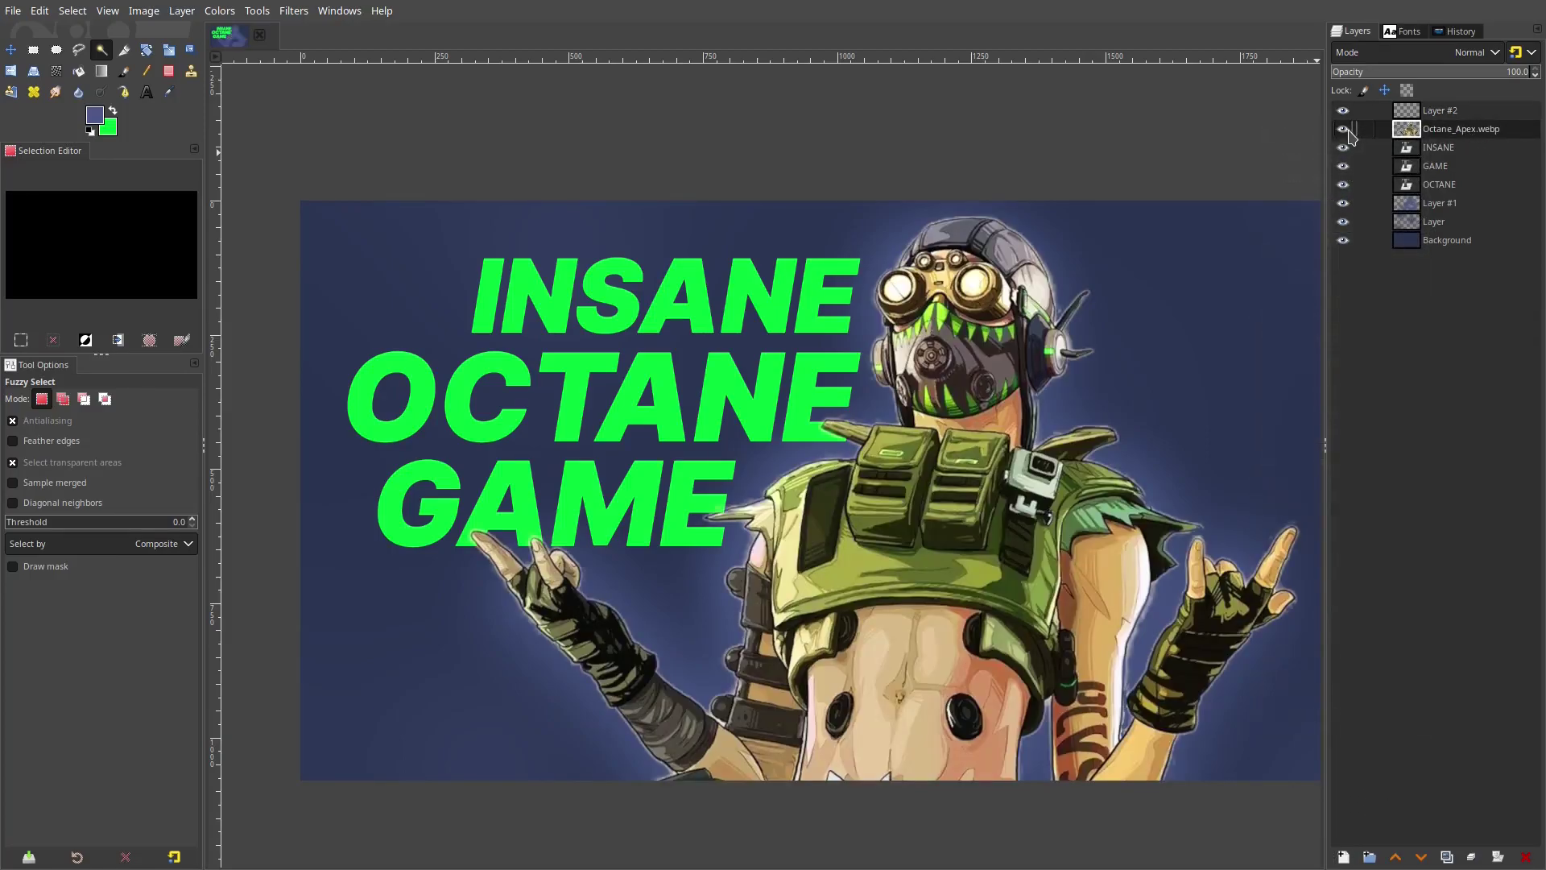
{"action": "right_click", "coordinate": [1398, 132]}
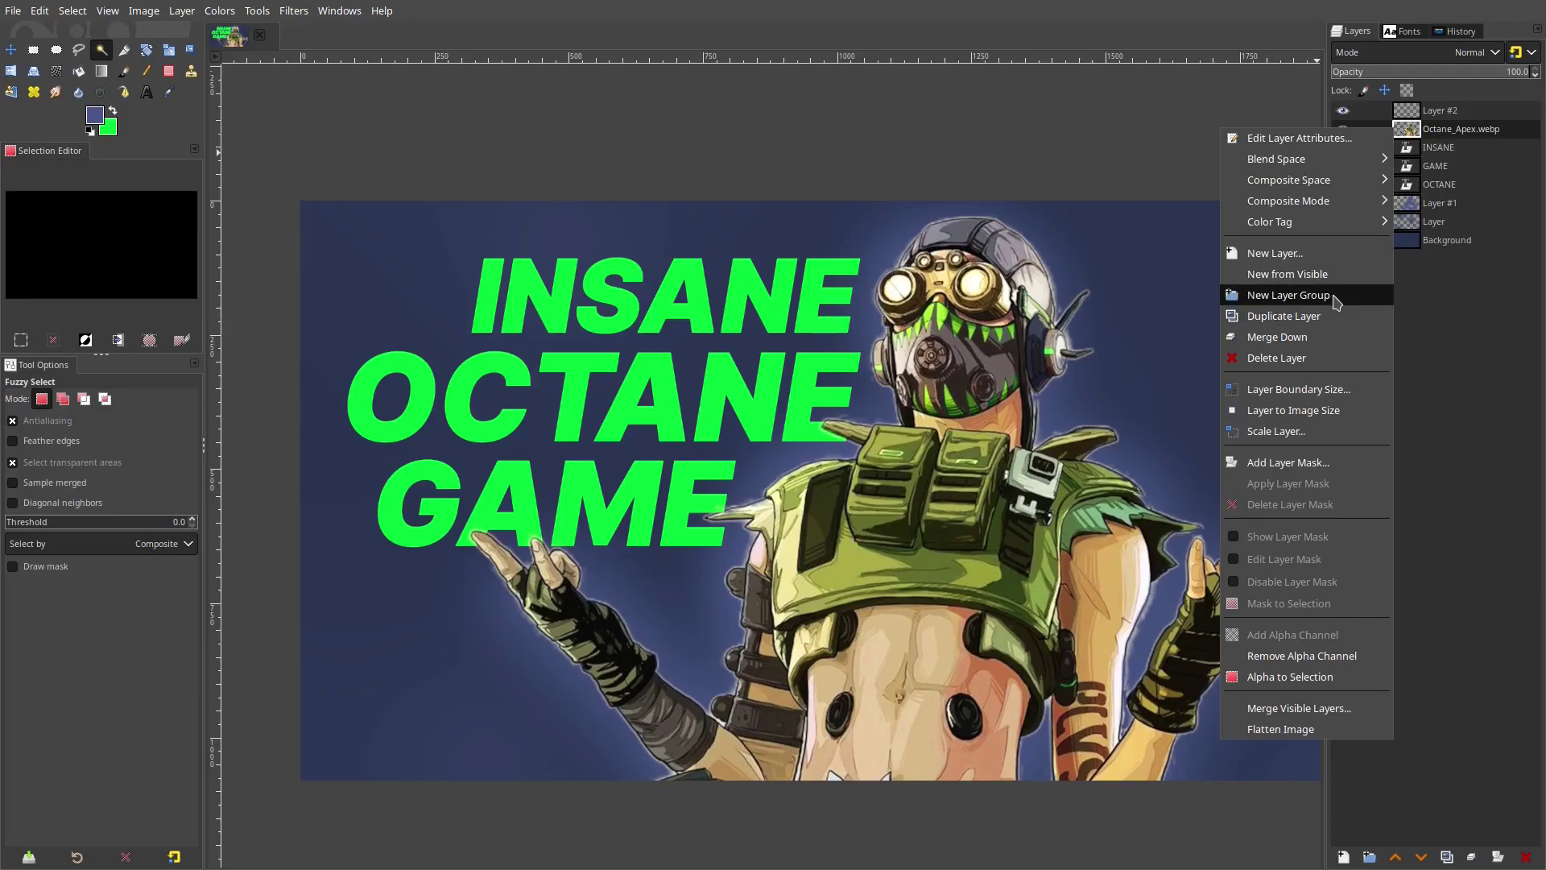
{"action": "left_click", "coordinate": [1288, 295]}
{"action": "mouse_move", "coordinate": [1443, 155]}
{"action": "left_mouse_down"}
{"action": "mouse_move", "coordinate": [1449, 114]}
{"action": "mouse_move", "coordinate": [1452, 133]}
{"action": "left_mouse_up"}
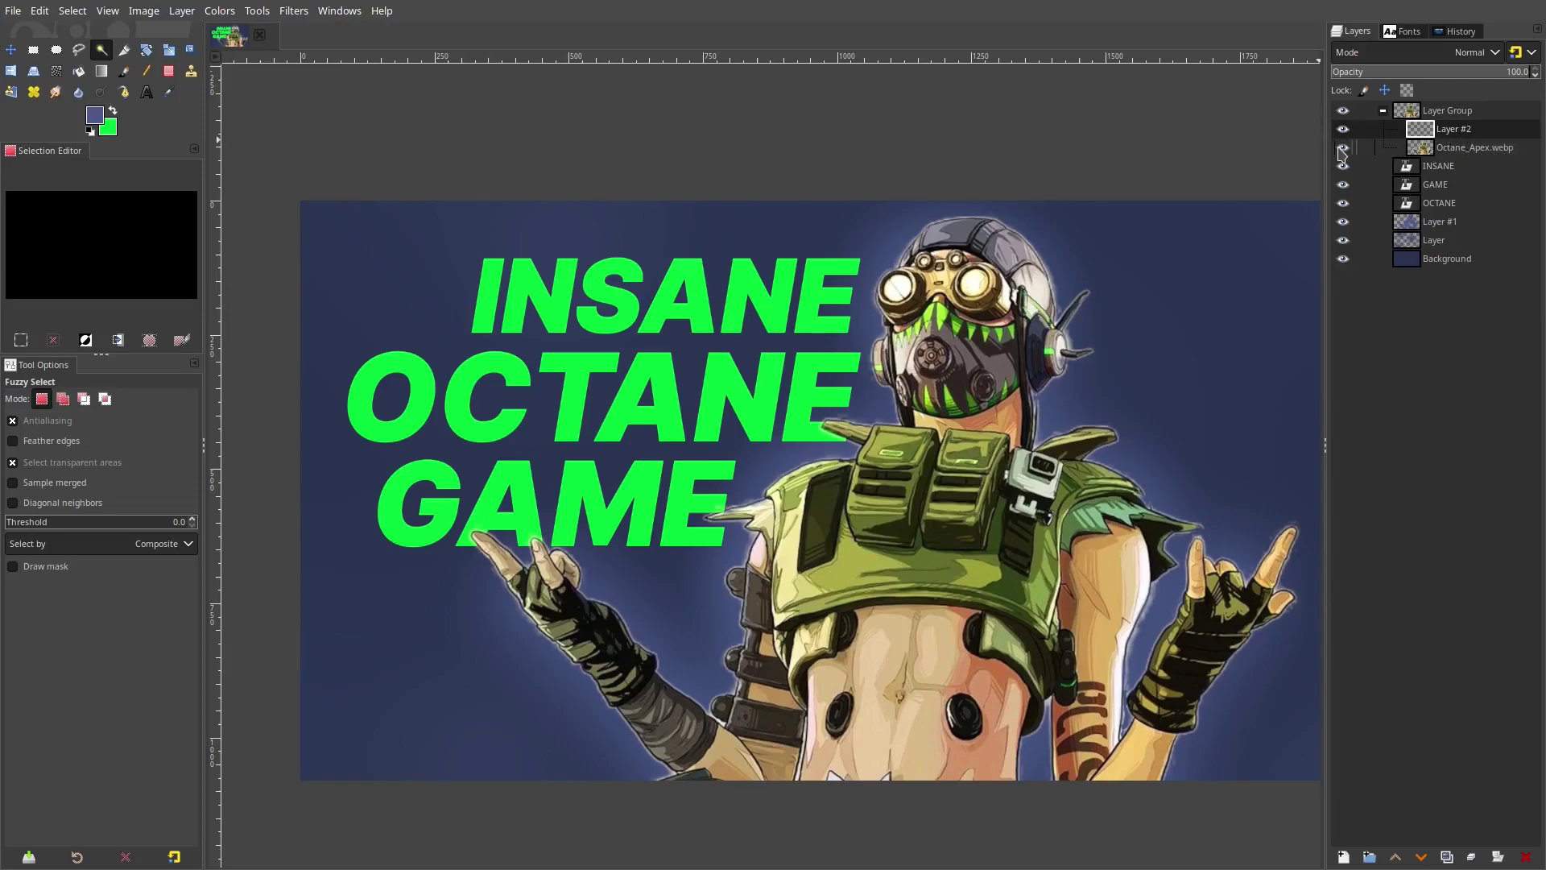
Paint bright green on Layer #2 over the character's text-facing side with the 466 px Hardness 025 Paintbrush
{"action": "key", "text": "p"}
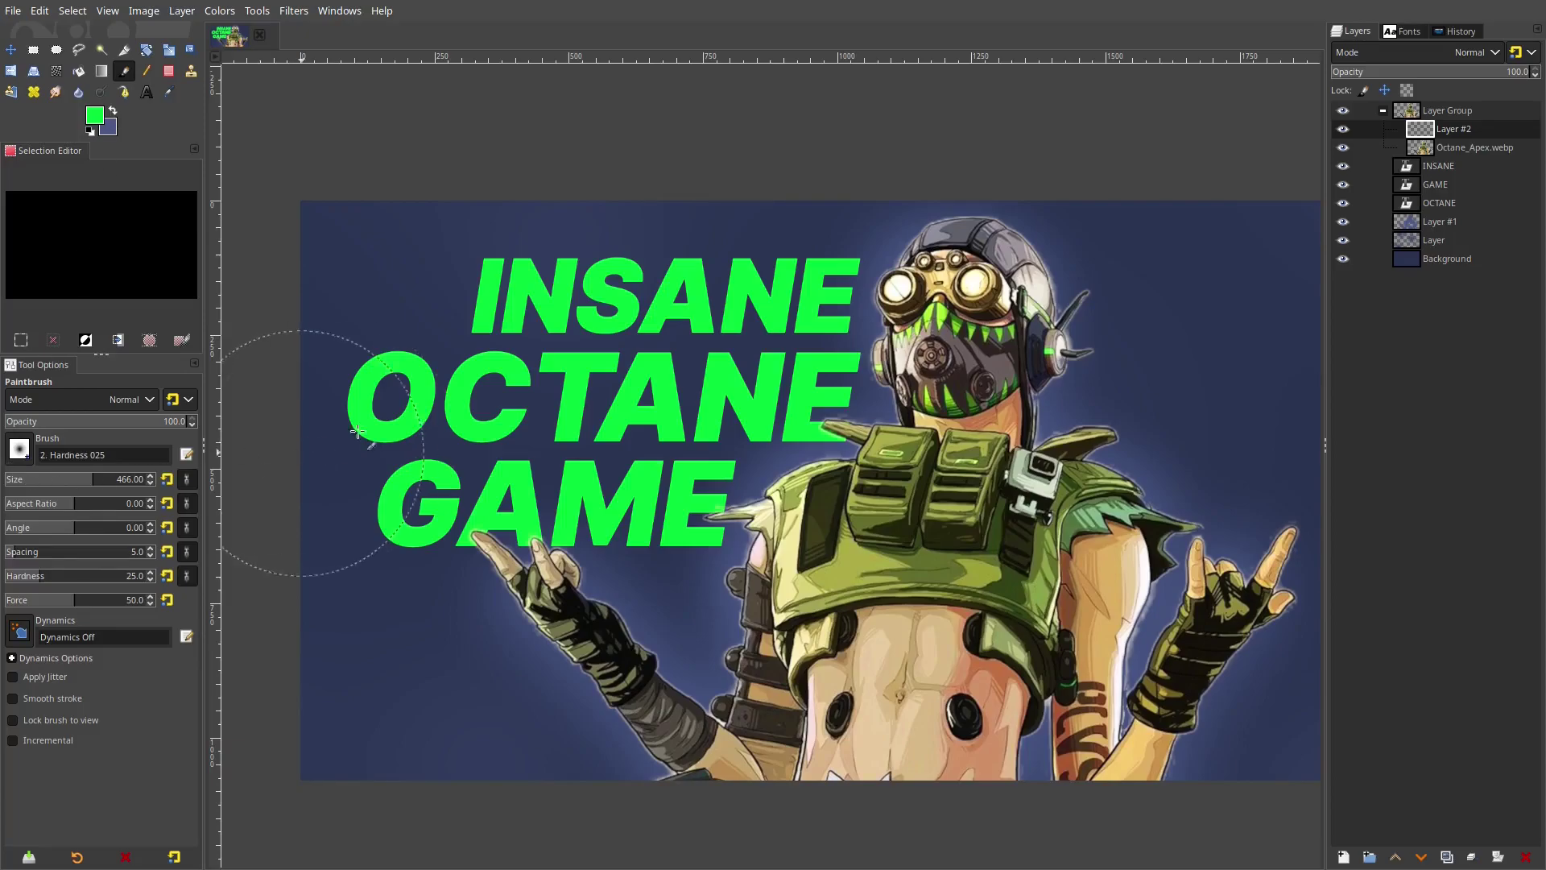
{"action": "mouse_move", "coordinate": [861, 165]}
{"action": "left_mouse_down"}
{"action": "mouse_move", "coordinate": [845, 177]}
{"action": "mouse_move", "coordinate": [876, 342]}
{"action": "mouse_move", "coordinate": [701, 499]}
{"action": "mouse_move", "coordinate": [684, 636]}
{"action": "mouse_move", "coordinate": [606, 551]}
{"action": "mouse_move", "coordinate": [515, 500]}
{"action": "mouse_move", "coordinate": [463, 519]}
{"action": "mouse_move", "coordinate": [580, 483]}
{"action": "left_mouse_up"}
{"action": "mouse_move", "coordinate": [830, 430]}
{"action": "left_mouse_down"}
{"action": "mouse_move", "coordinate": [736, 538]}
{"action": "mouse_move", "coordinate": [727, 646]}
{"action": "mouse_move", "coordinate": [764, 487]}
{"action": "mouse_move", "coordinate": [866, 404]}
{"action": "mouse_move", "coordinate": [873, 321]}
{"action": "mouse_move", "coordinate": [935, 223]}
{"action": "left_mouse_up"}
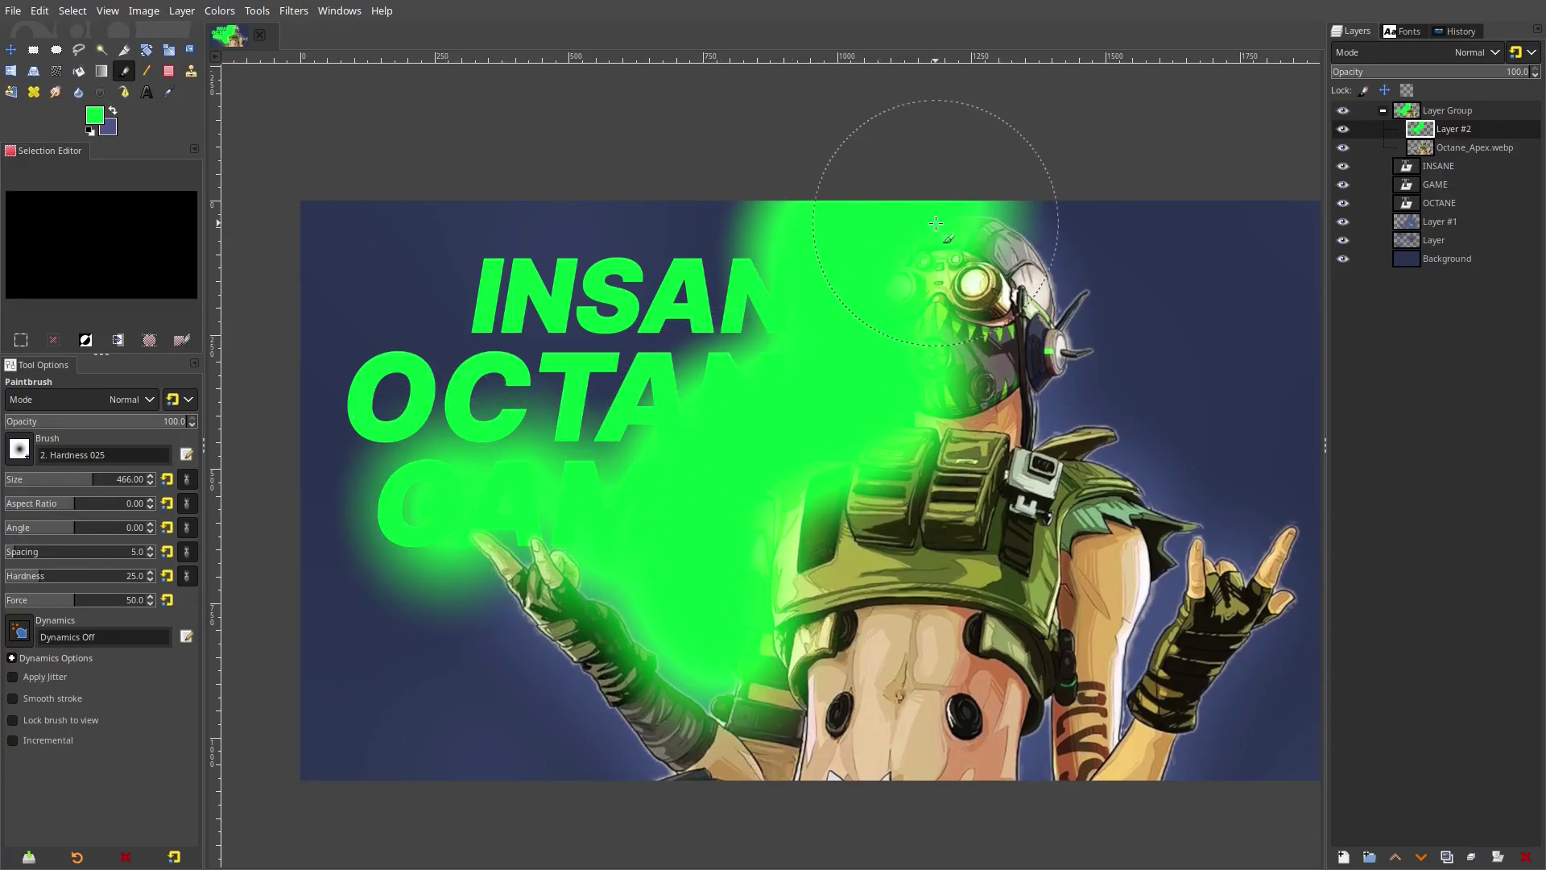
Set Layer #2's blend mode to Overlay and brush more green over the character's forearm beside the GAME text
{"action": "left_click", "coordinate": [1415, 54]}
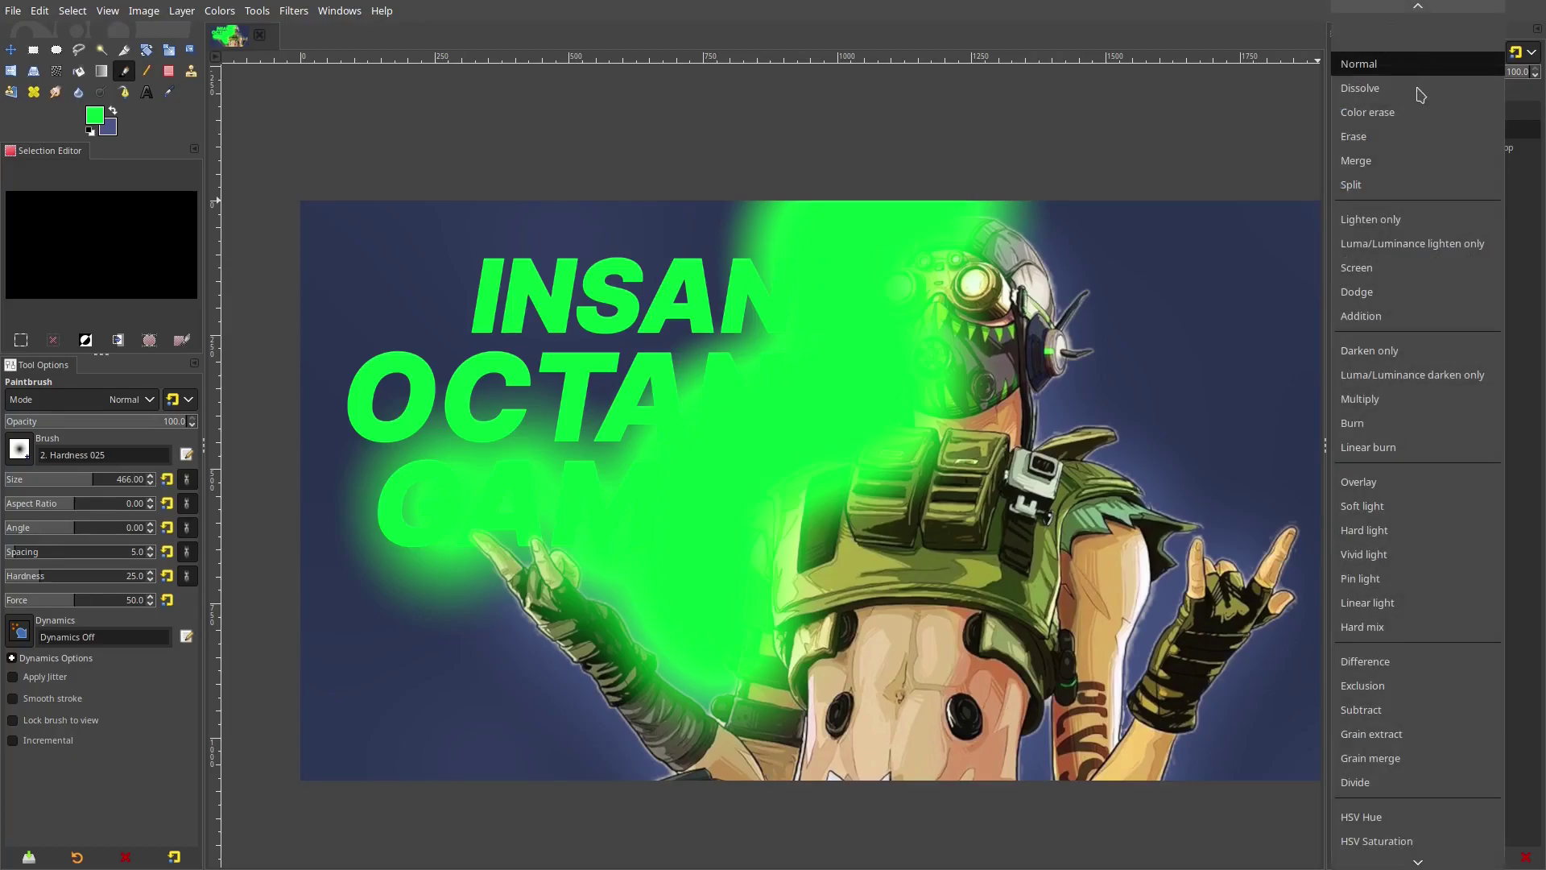
{"action": "left_click", "coordinate": [1394, 483]}
{"action": "scroll", "coordinate": [806, 532], "scroll_direction": "down", "scroll_amount": 2}
{"action": "scroll", "coordinate": [806, 532], "scroll_direction": "up", "scroll_amount": 2}
{"action": "mouse_move", "coordinate": [558, 557]}
{"action": "left_mouse_down"}
{"action": "mouse_move", "coordinate": [488, 510]}
{"action": "mouse_move", "coordinate": [651, 600]}
{"action": "mouse_move", "coordinate": [712, 670]}
{"action": "left_mouse_up"}
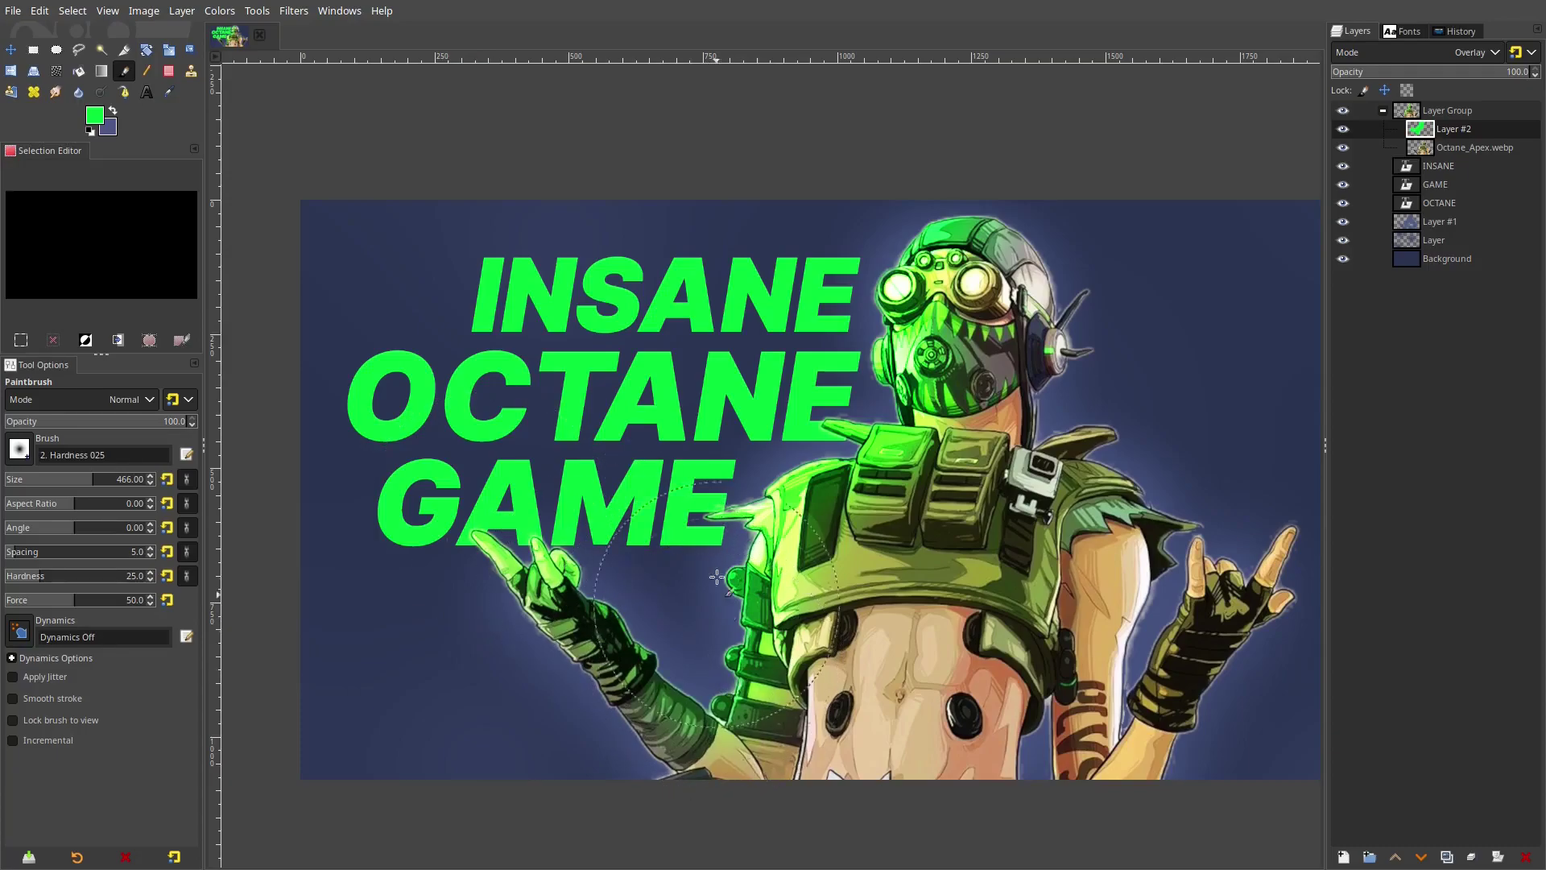
{"action": "scroll", "coordinate": [616, 394], "scroll_direction": "down", "scroll_amount": 4}
{"action": "scroll", "coordinate": [616, 394], "scroll_direction": "up", "scroll_amount": 2}
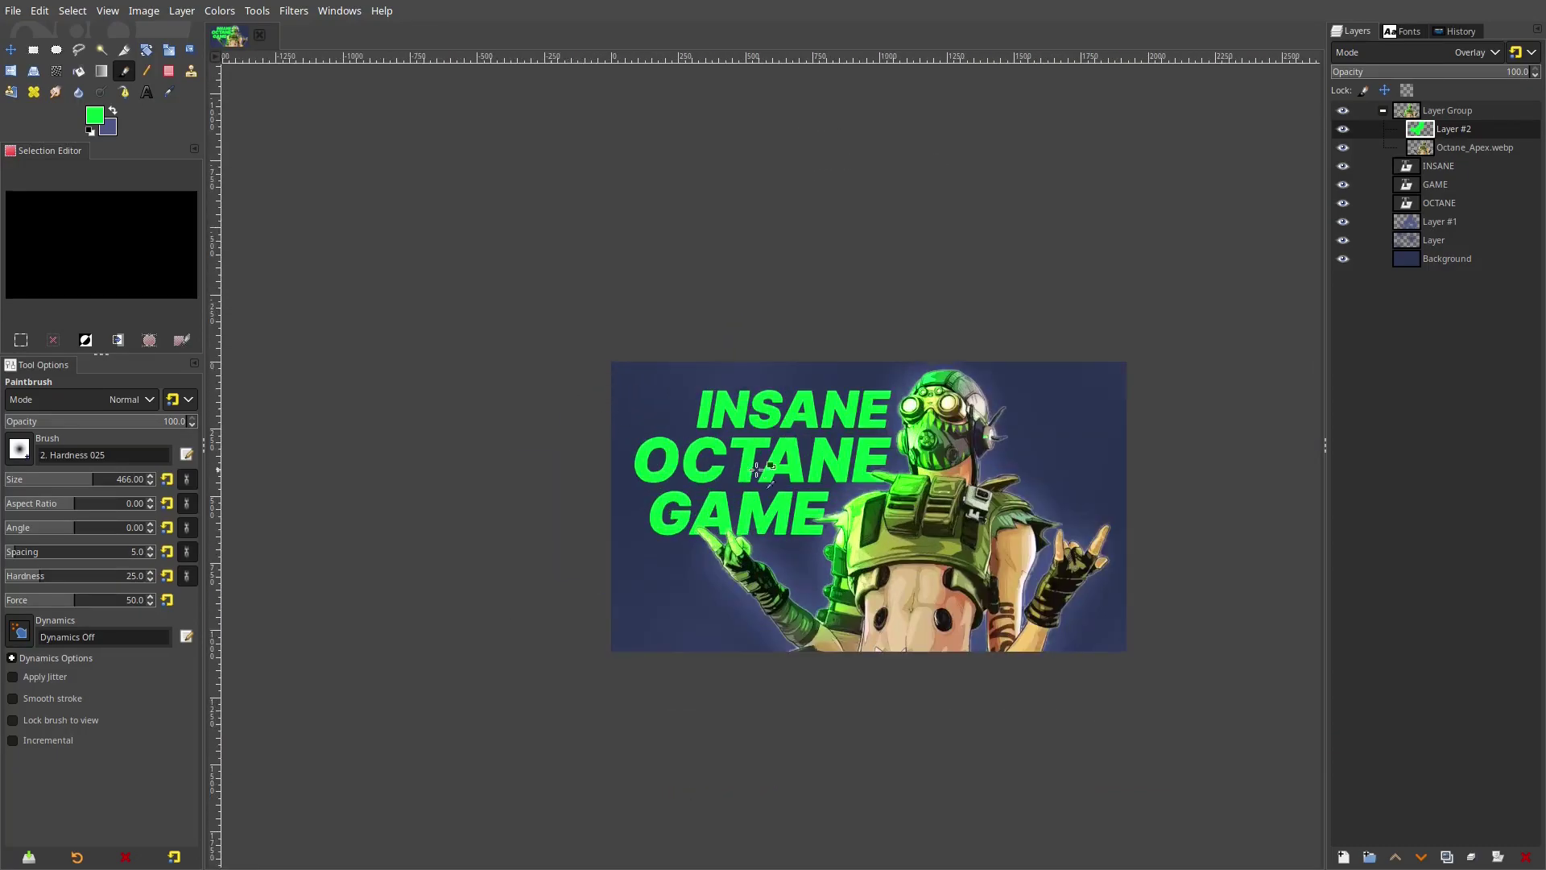
Lower the opacity of Layer #2 to 60.7
{"action": "left_click", "coordinate": [1458, 74]}
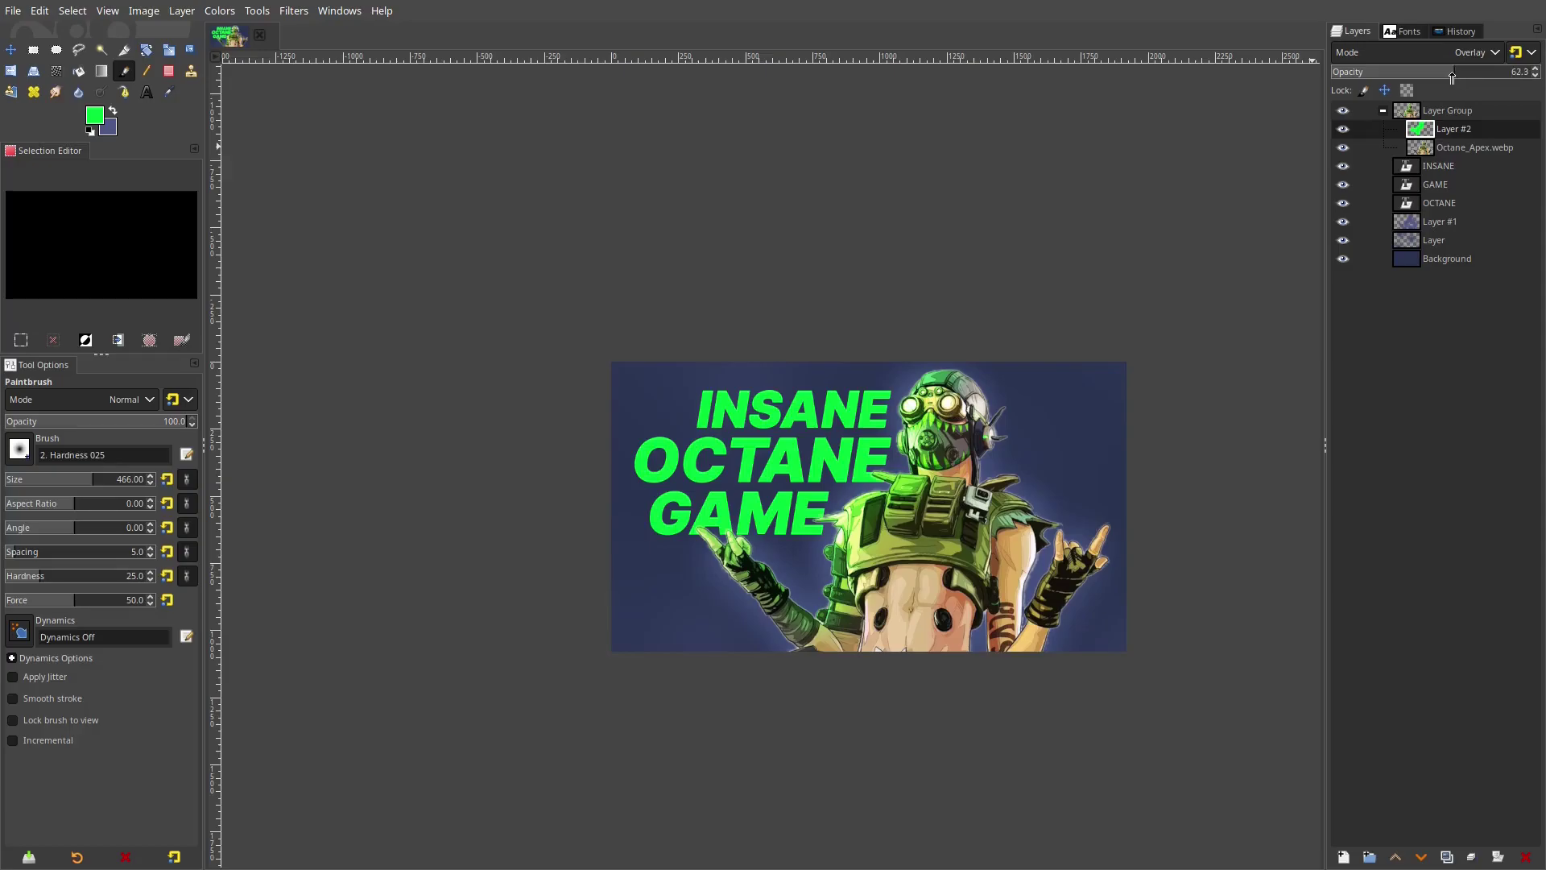
{"action": "left_click_drag", "start_coordinate": [1452, 77], "coordinate": [1449, 76]}
{"action": "scroll", "coordinate": [878, 636], "scroll_direction": "up", "scroll_amount": 1}
{"action": "scroll", "coordinate": [875, 626], "scroll_direction": "down", "scroll_amount": 3}
{"action": "scroll", "coordinate": [875, 626], "scroll_direction": "up", "scroll_amount": 3}
{"action": "scroll", "coordinate": [845, 605], "scroll_direction": "down", "scroll_amount": 3}
{"action": "scroll", "coordinate": [846, 604], "scroll_direction": "up", "scroll_amount": 3}
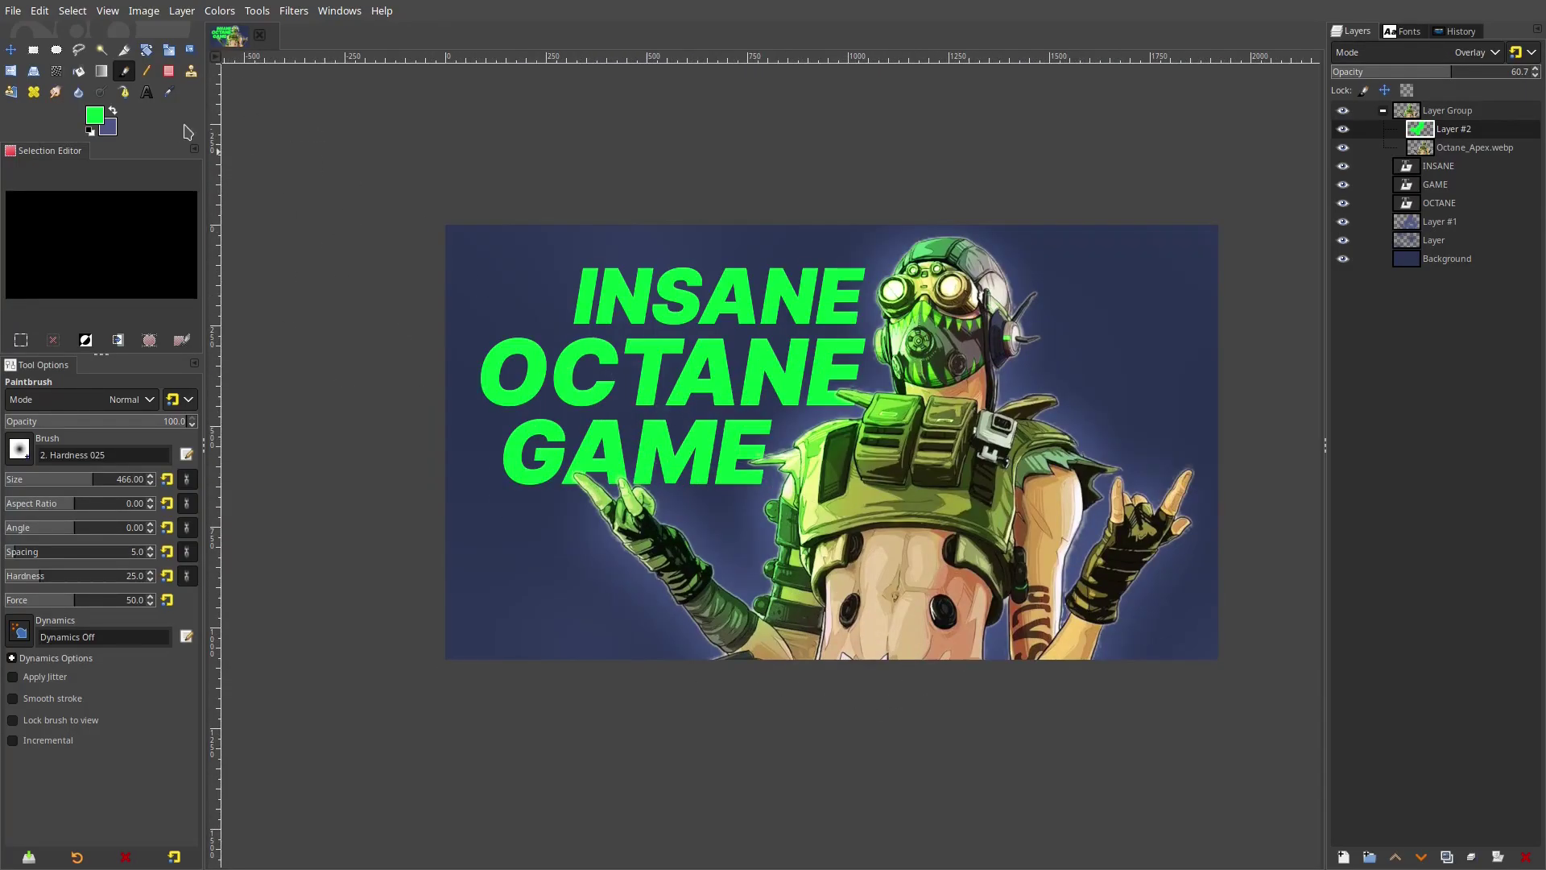
Browse the available fonts for an alternative for the OCTANE text
{"action": "key", "text": "t"}
{"action": "scroll", "coordinate": [692, 369], "scroll_direction": "up", "scroll_amount": 2}
{"action": "left_click", "coordinate": [697, 368]}
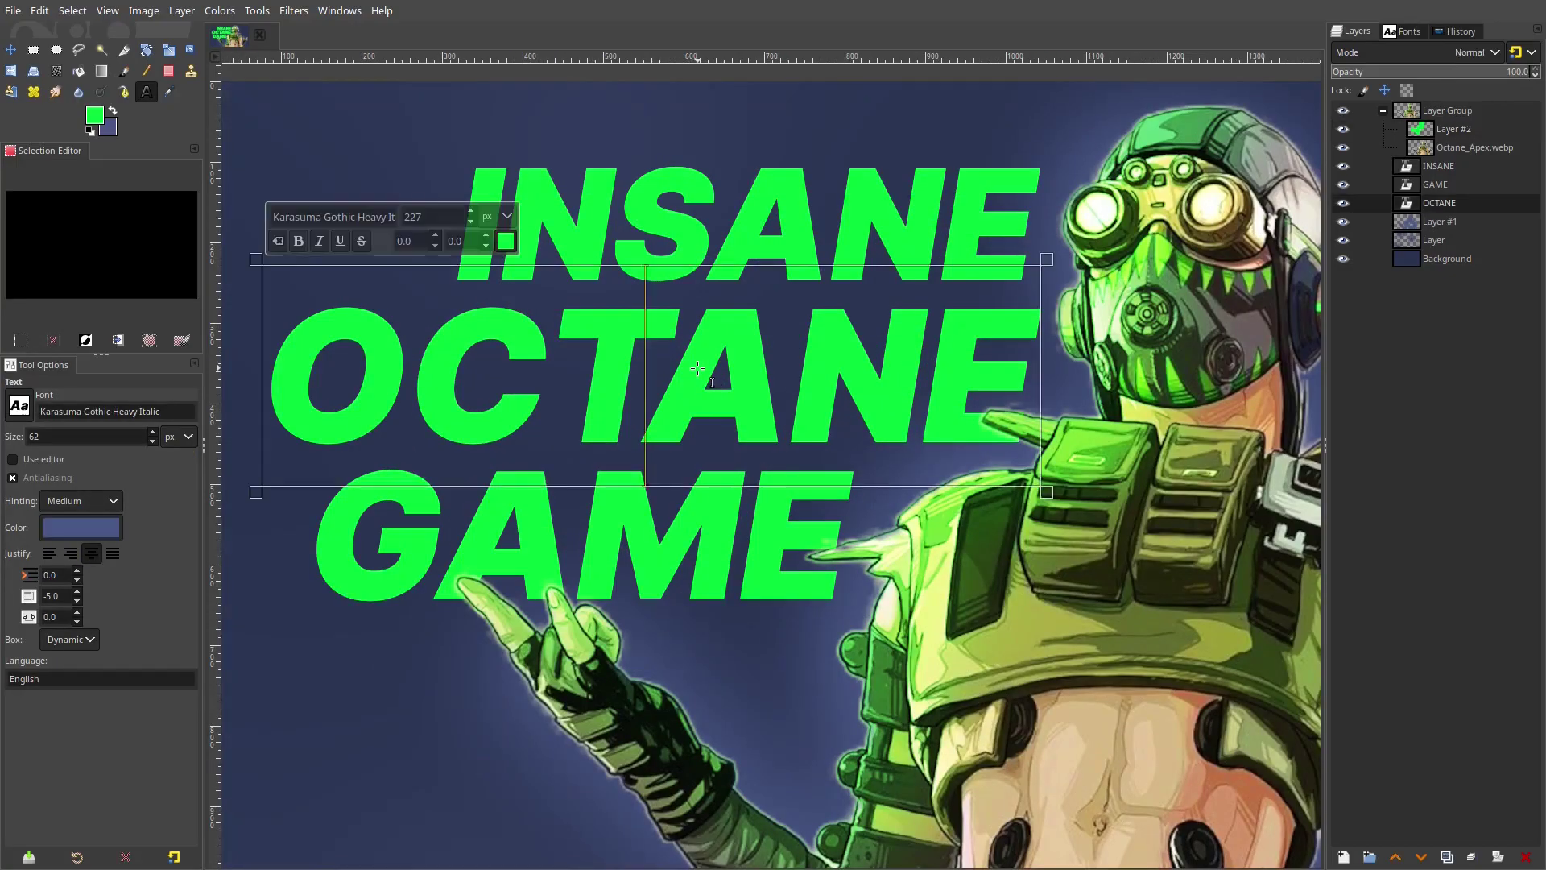
{"action": "left_click", "coordinate": [21, 405]}
{"action": "scroll", "coordinate": [103, 465], "scroll_direction": "down", "scroll_amount": 3}
{"action": "scroll", "coordinate": [103, 464], "scroll_direction": "down", "scroll_amount": 10}
{"action": "scroll", "coordinate": [145, 640], "scroll_direction": "down", "scroll_amount": 10}
{"action": "scroll", "coordinate": [85, 570], "scroll_direction": "up", "scroll_amount": 10}
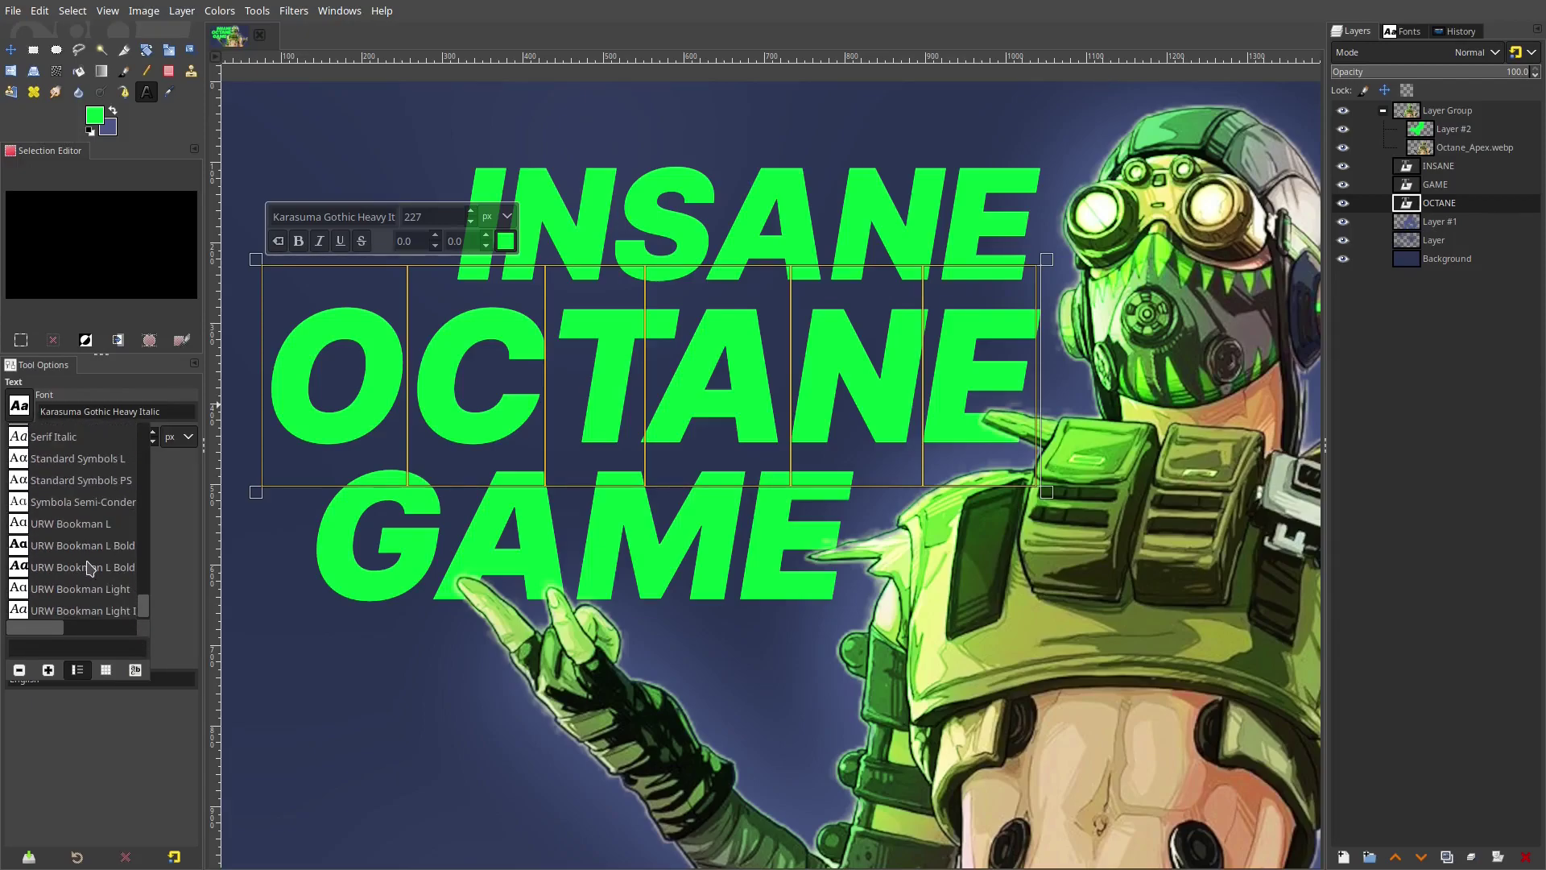
{"action": "scroll", "coordinate": [89, 562], "scroll_direction": "up", "scroll_amount": 8}
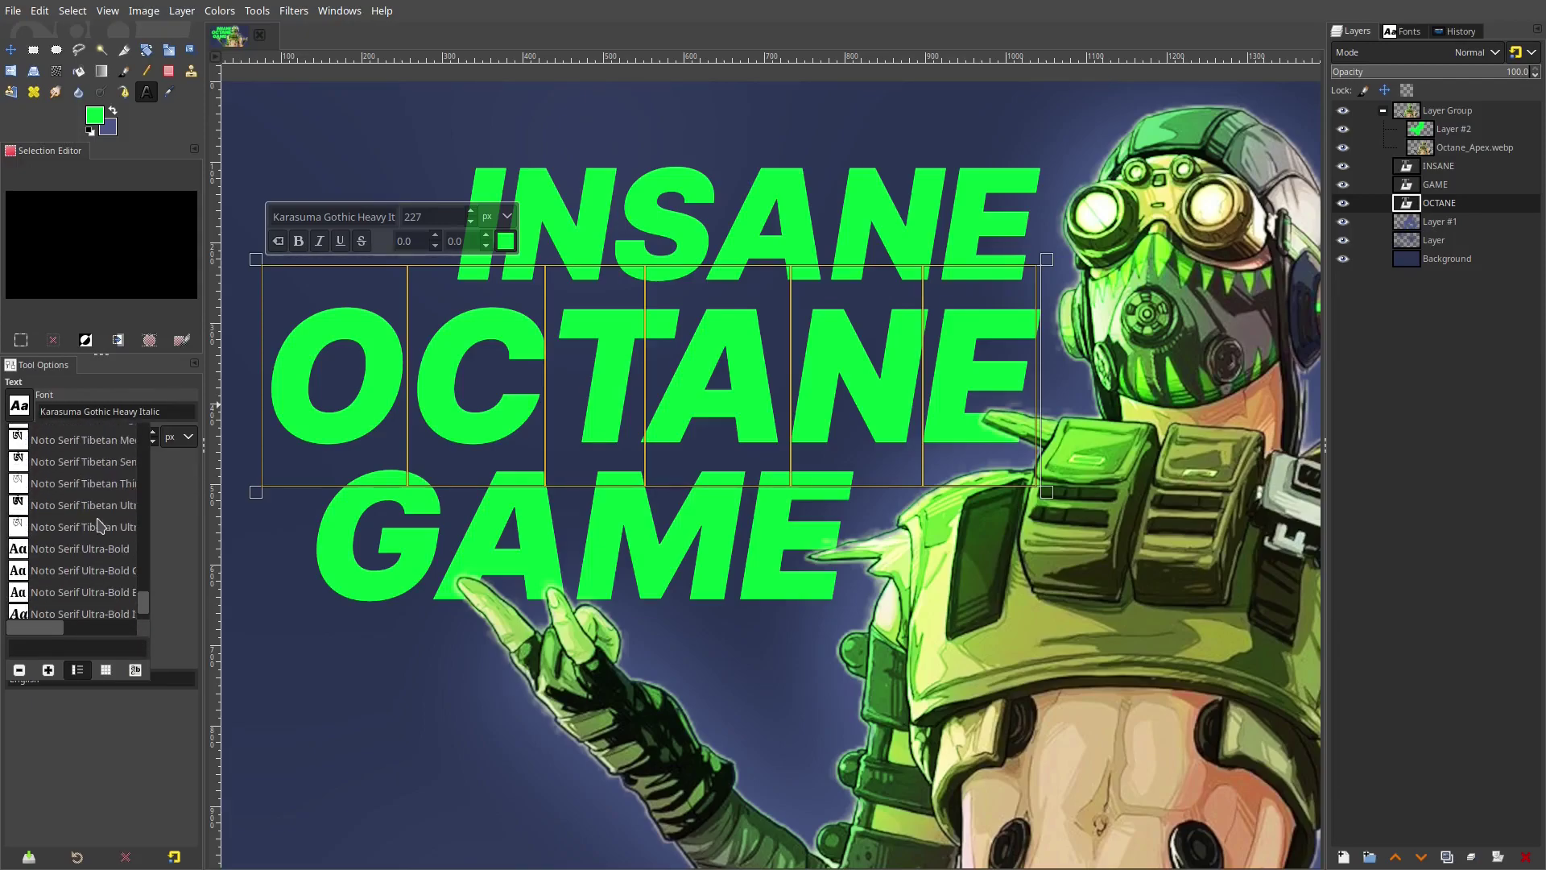
{"action": "scroll", "coordinate": [95, 527], "scroll_direction": "up", "scroll_amount": 6}
{"action": "left_click_drag", "start_coordinate": [142, 595], "coordinate": [144, 423]}
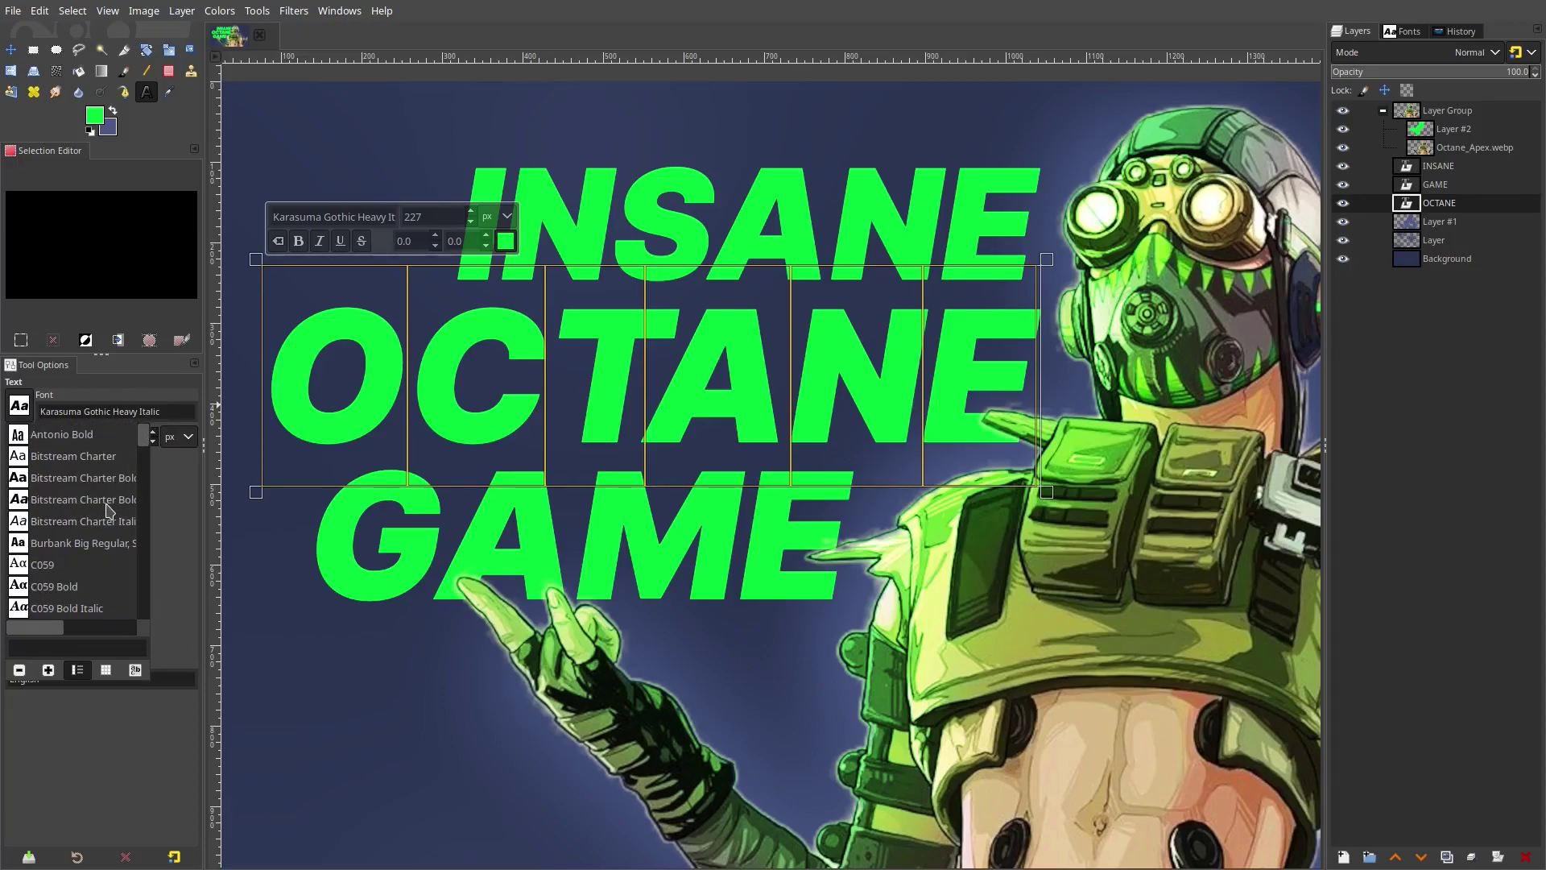
{"action": "scroll", "coordinate": [104, 506], "scroll_direction": "down", "scroll_amount": 5}
{"action": "left_click", "coordinate": [388, 342]}
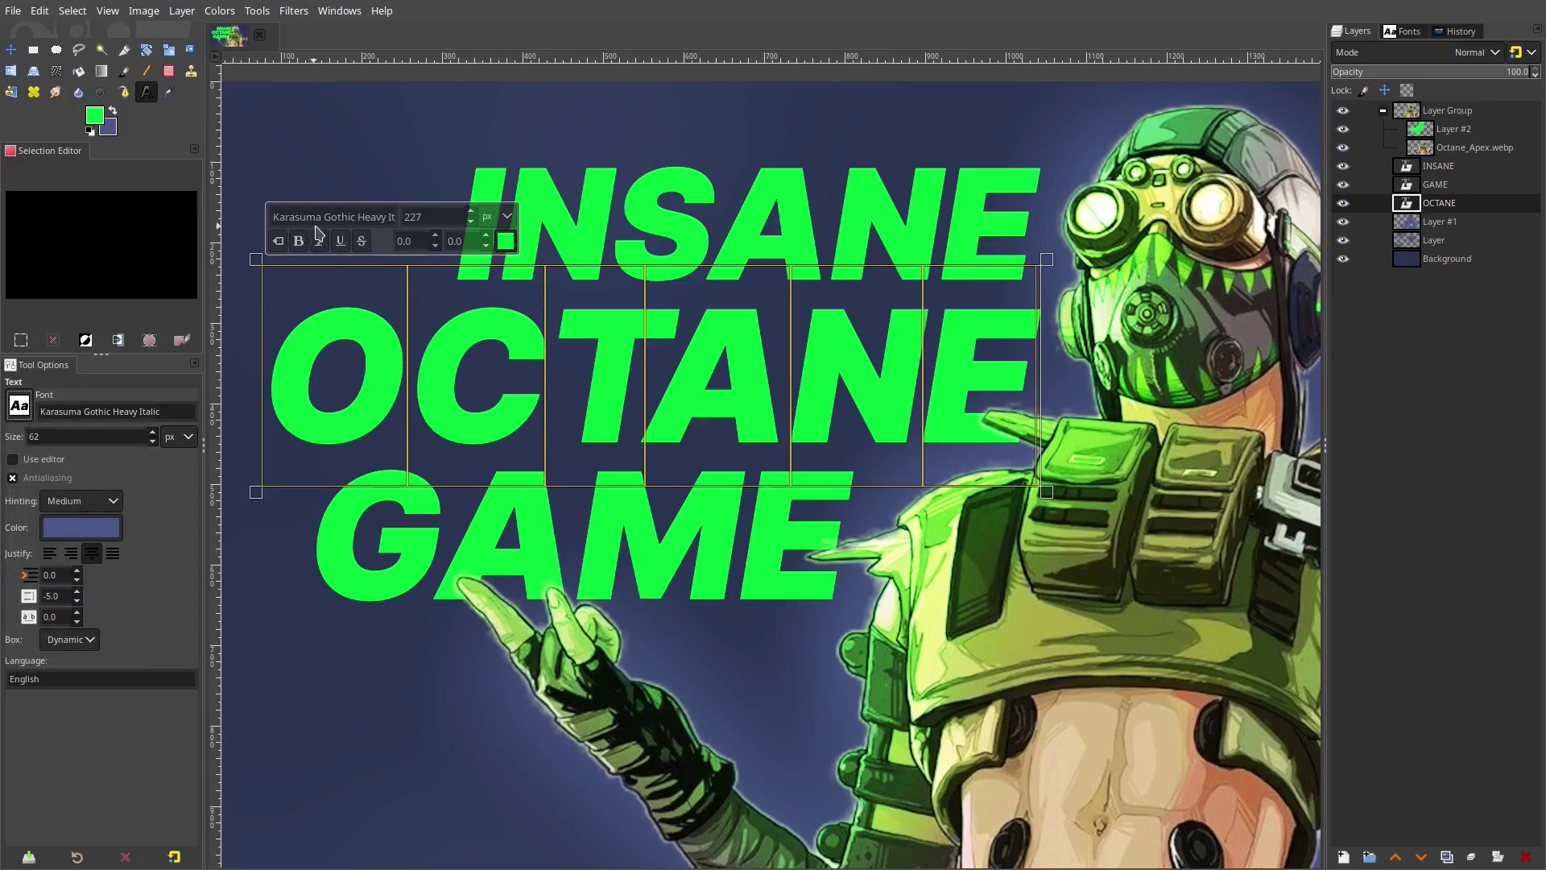
{"action": "scroll", "coordinate": [638, 440], "scroll_direction": "down", "scroll_amount": 4}
{"action": "left_click", "coordinate": [1464, 257]}
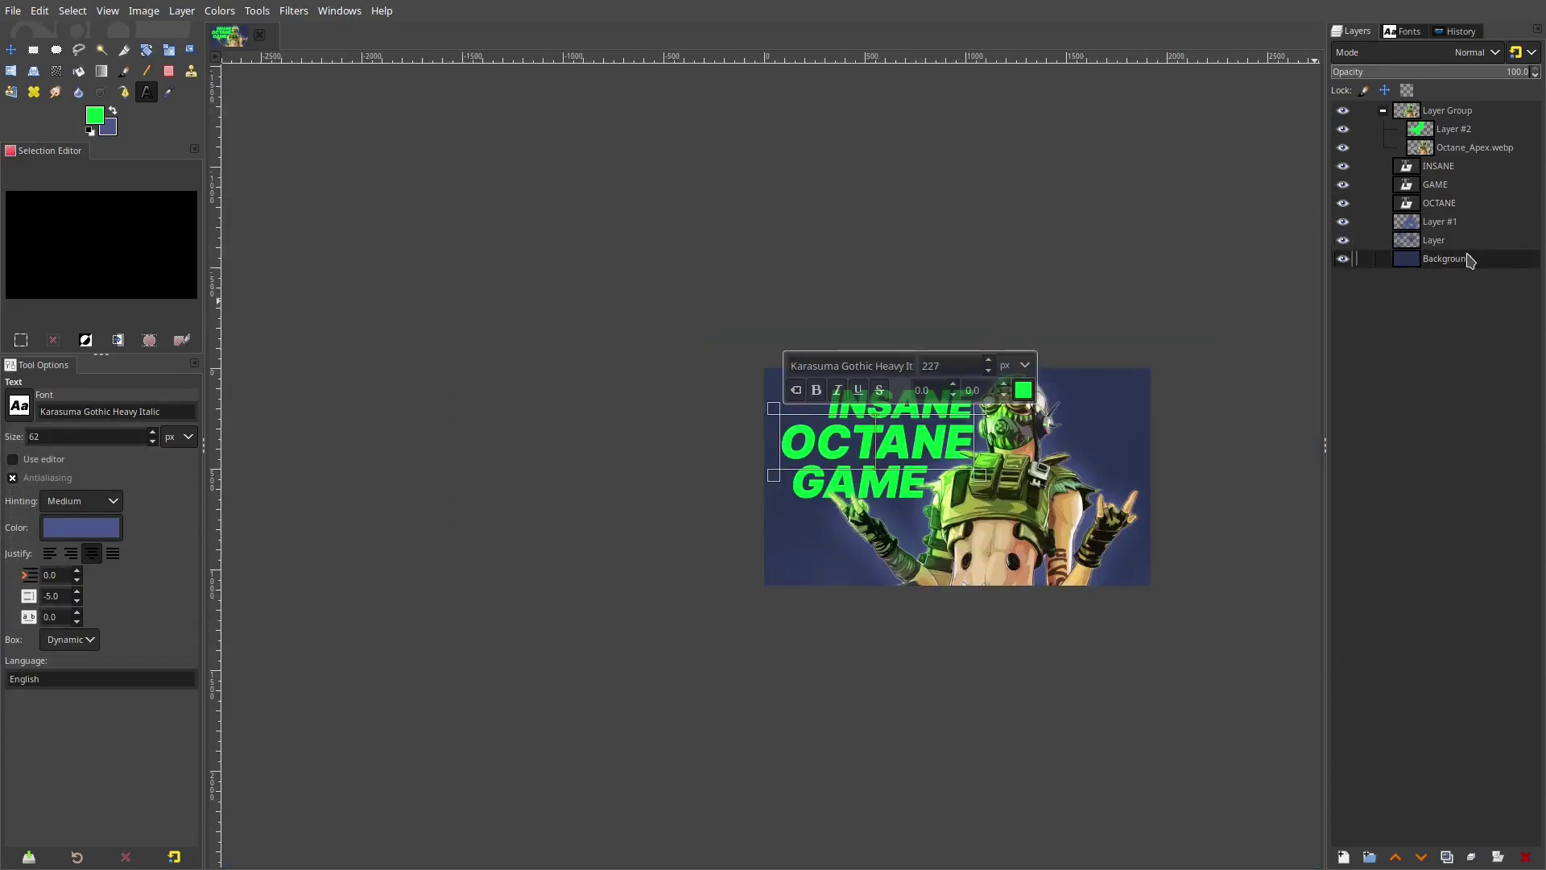
{"action": "scroll", "coordinate": [689, 424], "scroll_direction": "down", "scroll_amount": 3}
{"action": "scroll", "coordinate": [693, 425], "scroll_direction": "up", "scroll_amount": 6}
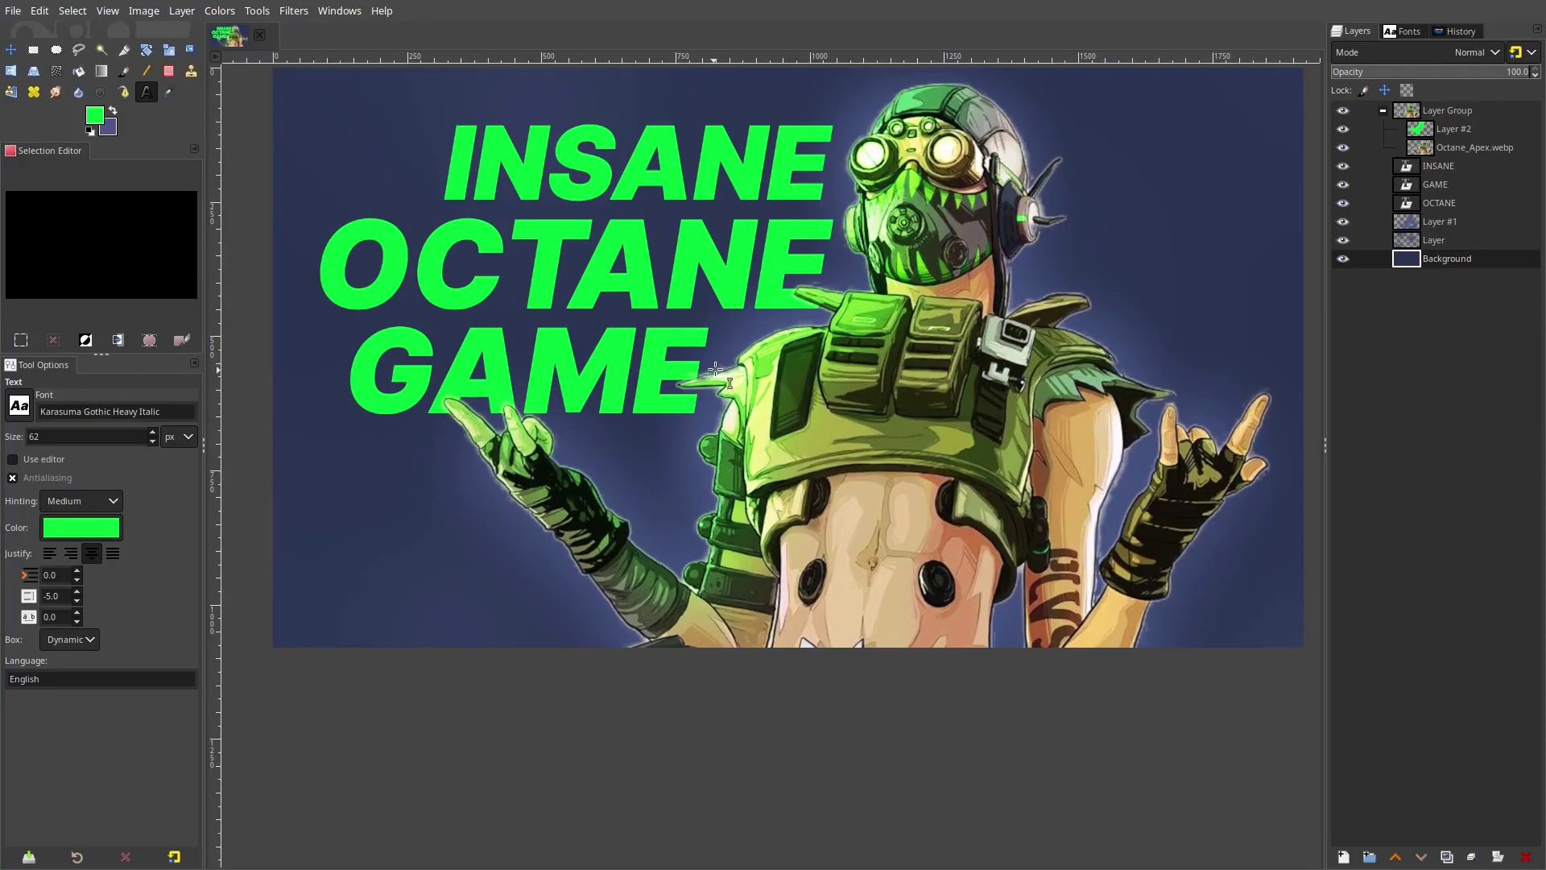
{"action": "scroll", "coordinate": [712, 427], "scroll_direction": "up", "scroll_amount": 1}
{"action": "left_click_drag", "start_coordinate": [734, 427], "coordinate": [644, 445]}
{"action": "left_click_drag", "start_coordinate": [977, 273], "coordinate": [833, 290]}
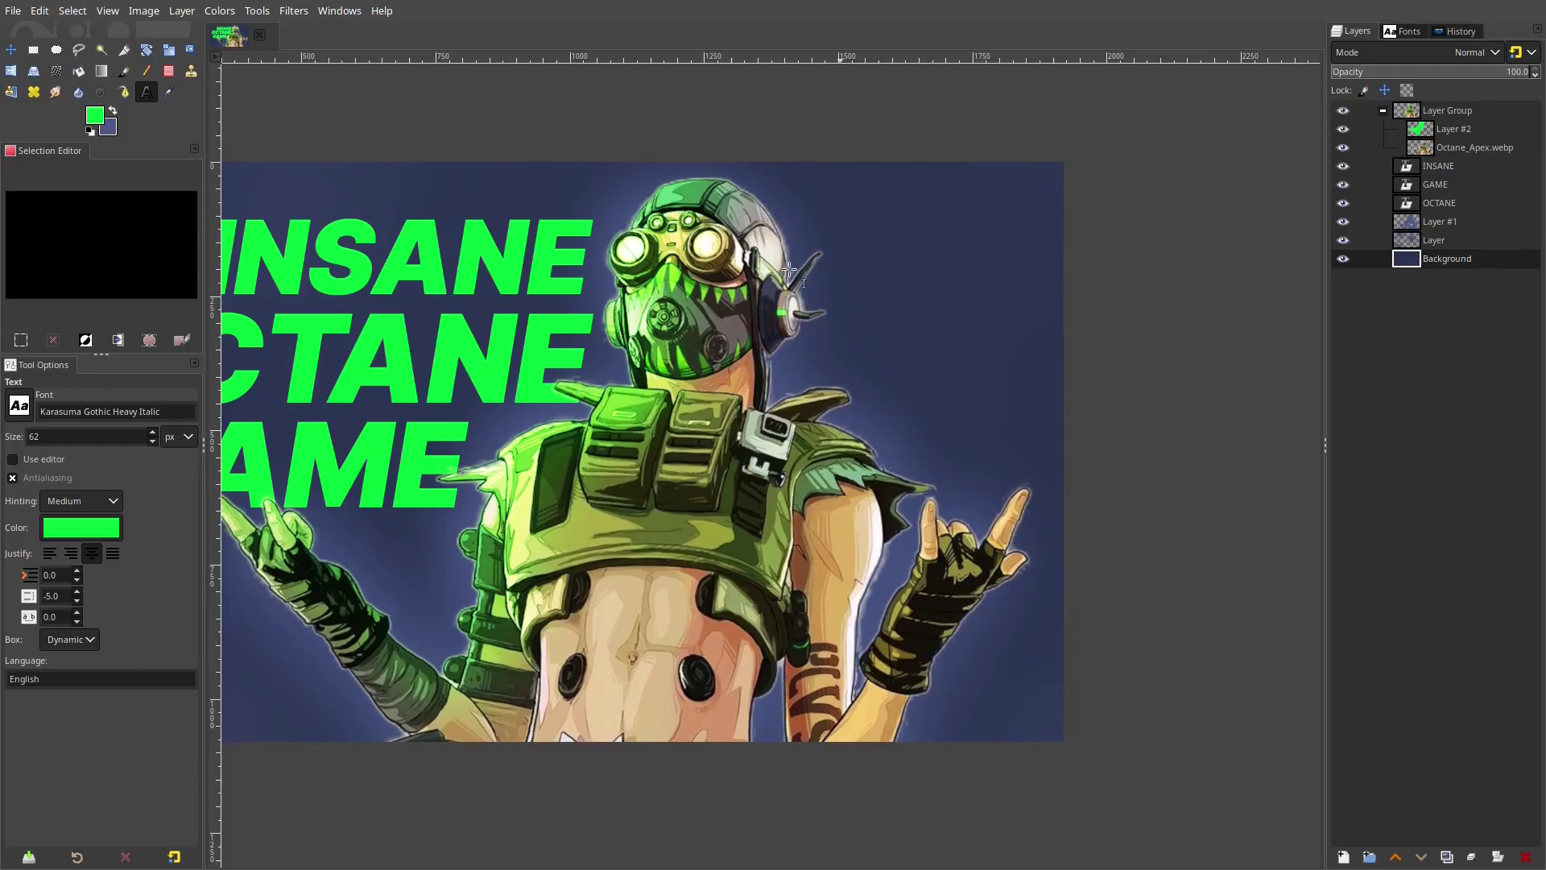
{"action": "left_click_drag", "start_coordinate": [882, 300], "coordinate": [963, 292]}
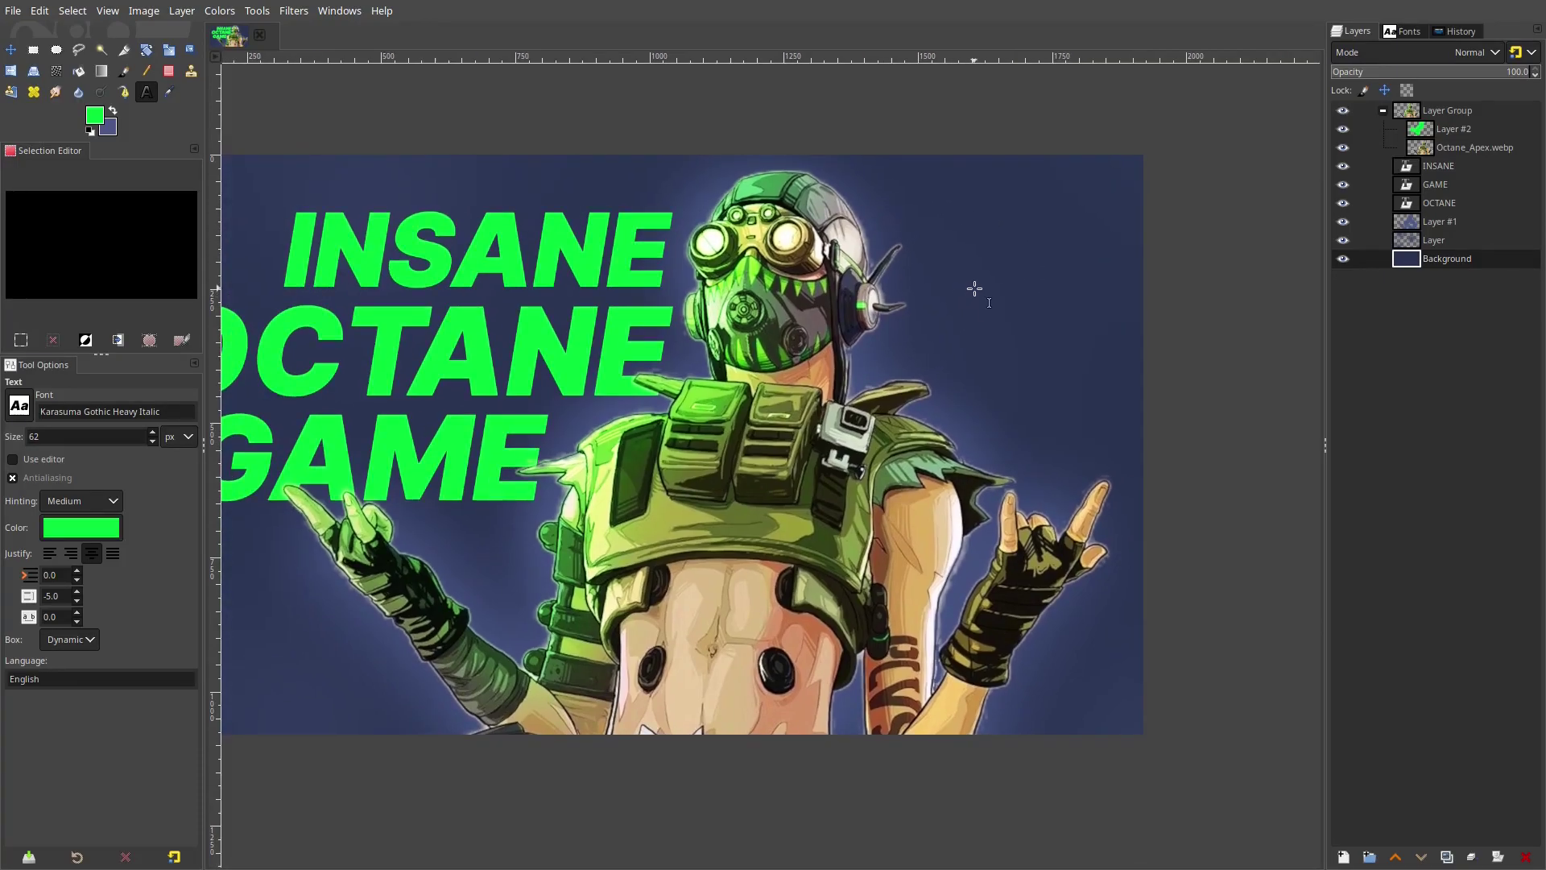
{"action": "left_click", "coordinate": [56, 50]}
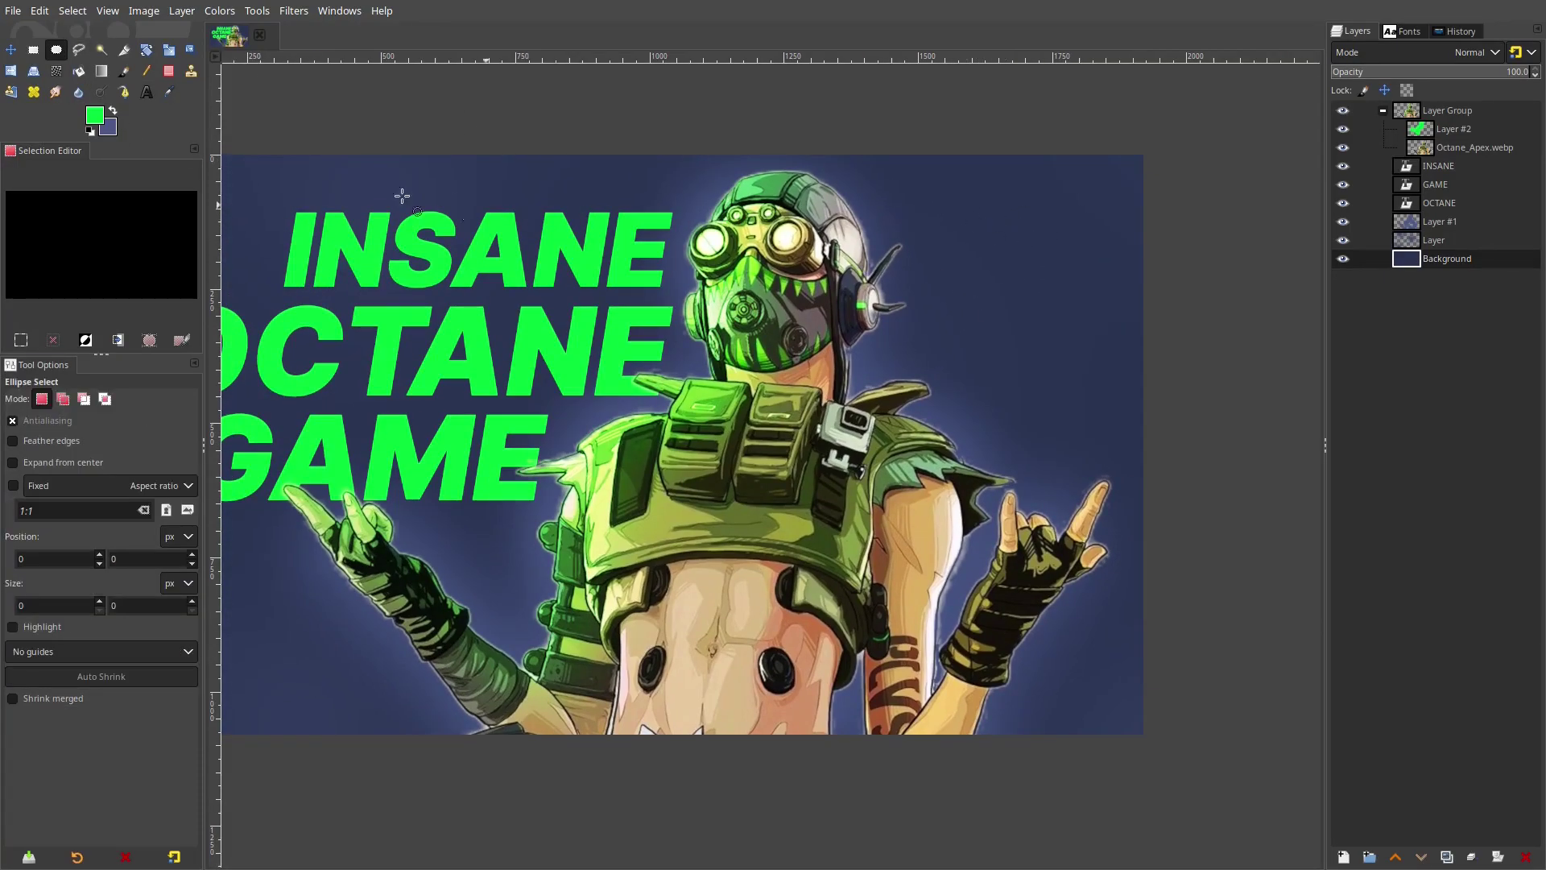
{"action": "scroll", "coordinate": [818, 424], "scroll_direction": "down", "scroll_amount": 3}
{"action": "scroll", "coordinate": [797, 423], "scroll_direction": "up", "scroll_amount": 3}
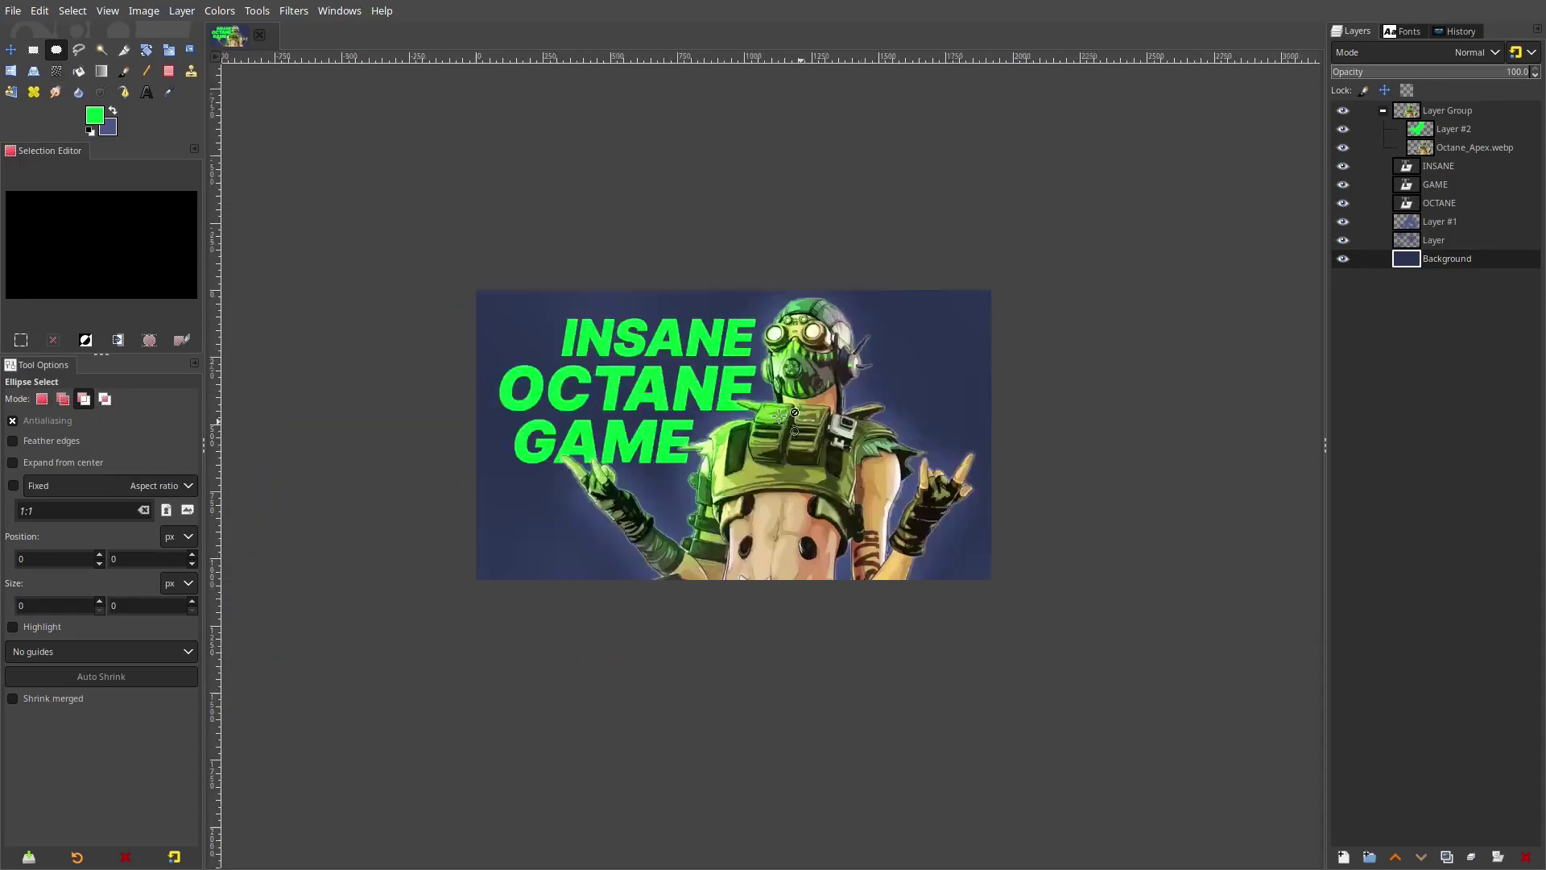
{"action": "scroll", "coordinate": [763, 421], "scroll_direction": "down", "scroll_amount": 1}
{"action": "left_click_drag", "start_coordinate": [760, 410], "coordinate": [829, 410]}
{"action": "scroll", "coordinate": [829, 411], "scroll_direction": "up", "scroll_amount": 1}
Fuzzy-select the empty area on the text-facing side of the character on the Octane_Apex.webp layer
{"action": "key", "text": "u"}
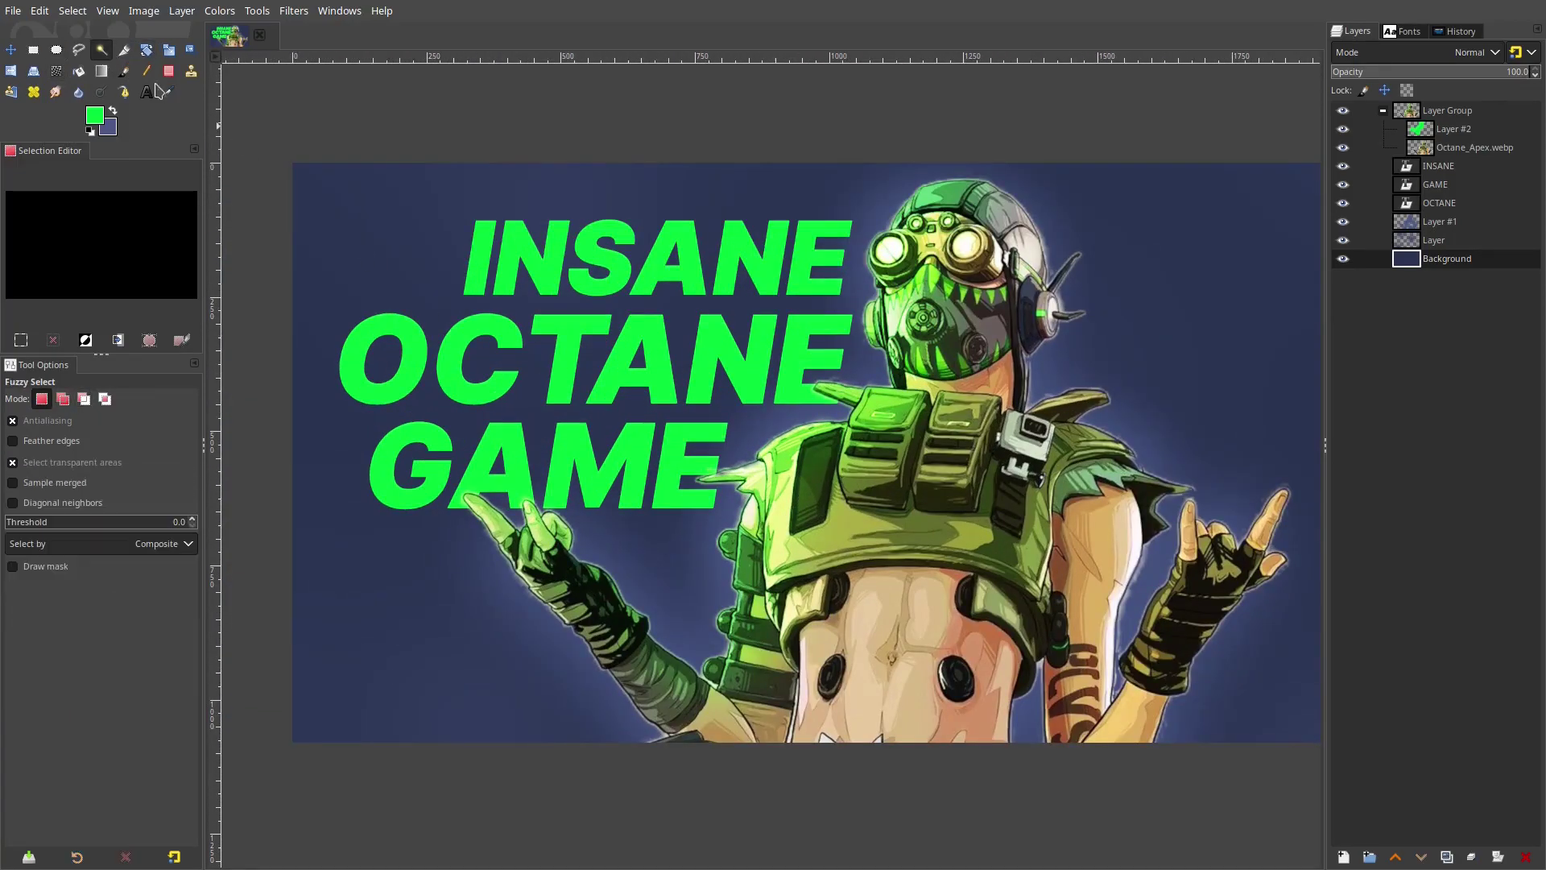
{"action": "left_click", "coordinate": [1444, 147]}
{"action": "left_click", "coordinate": [842, 472]}
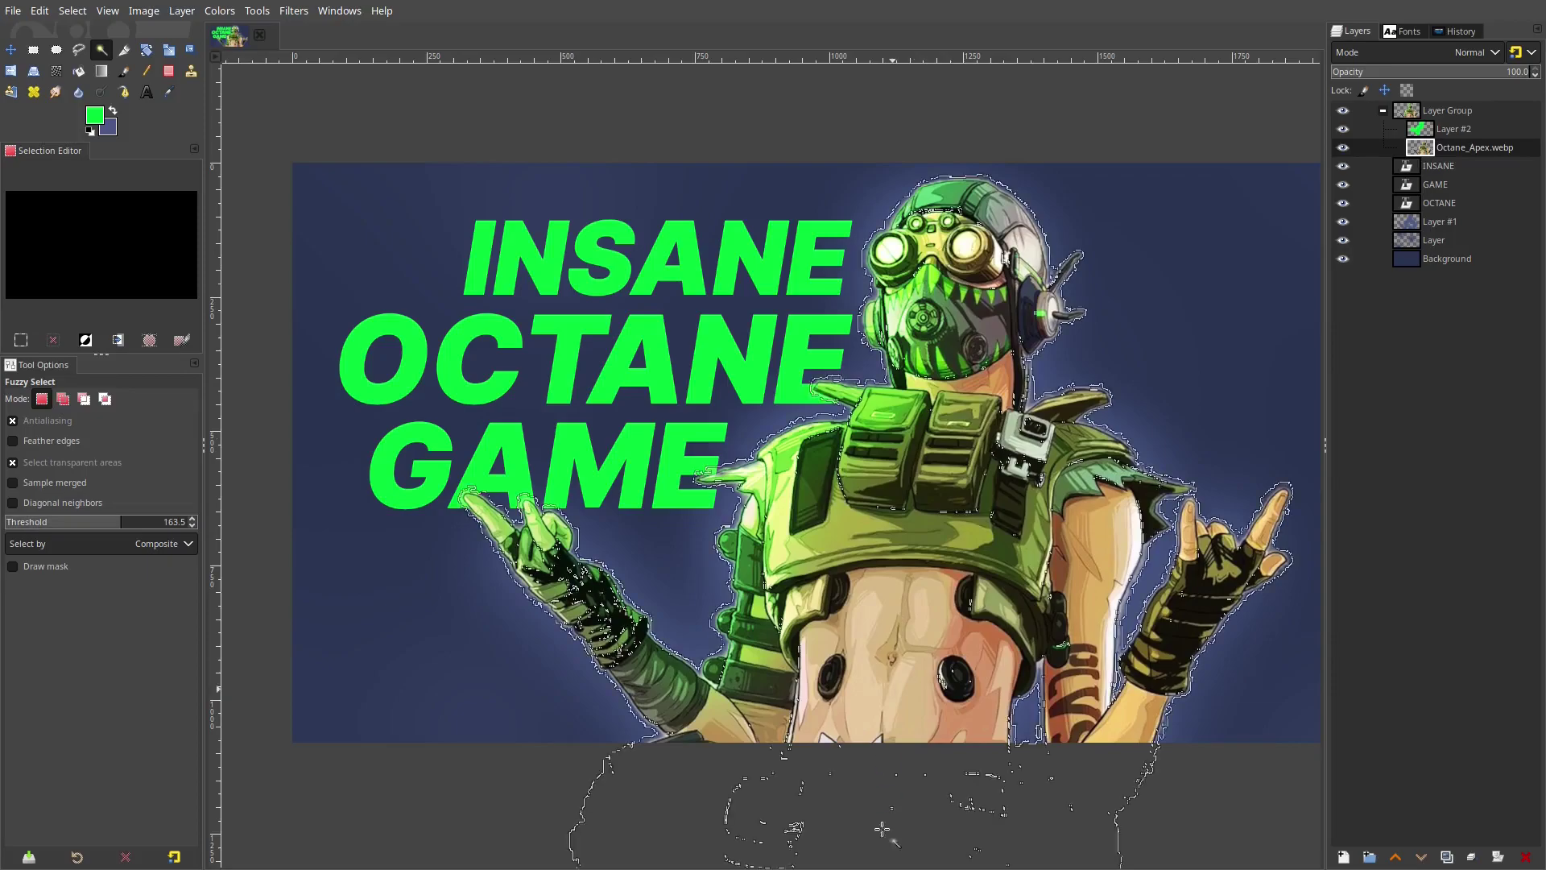
{"action": "left_click", "coordinate": [742, 318]}
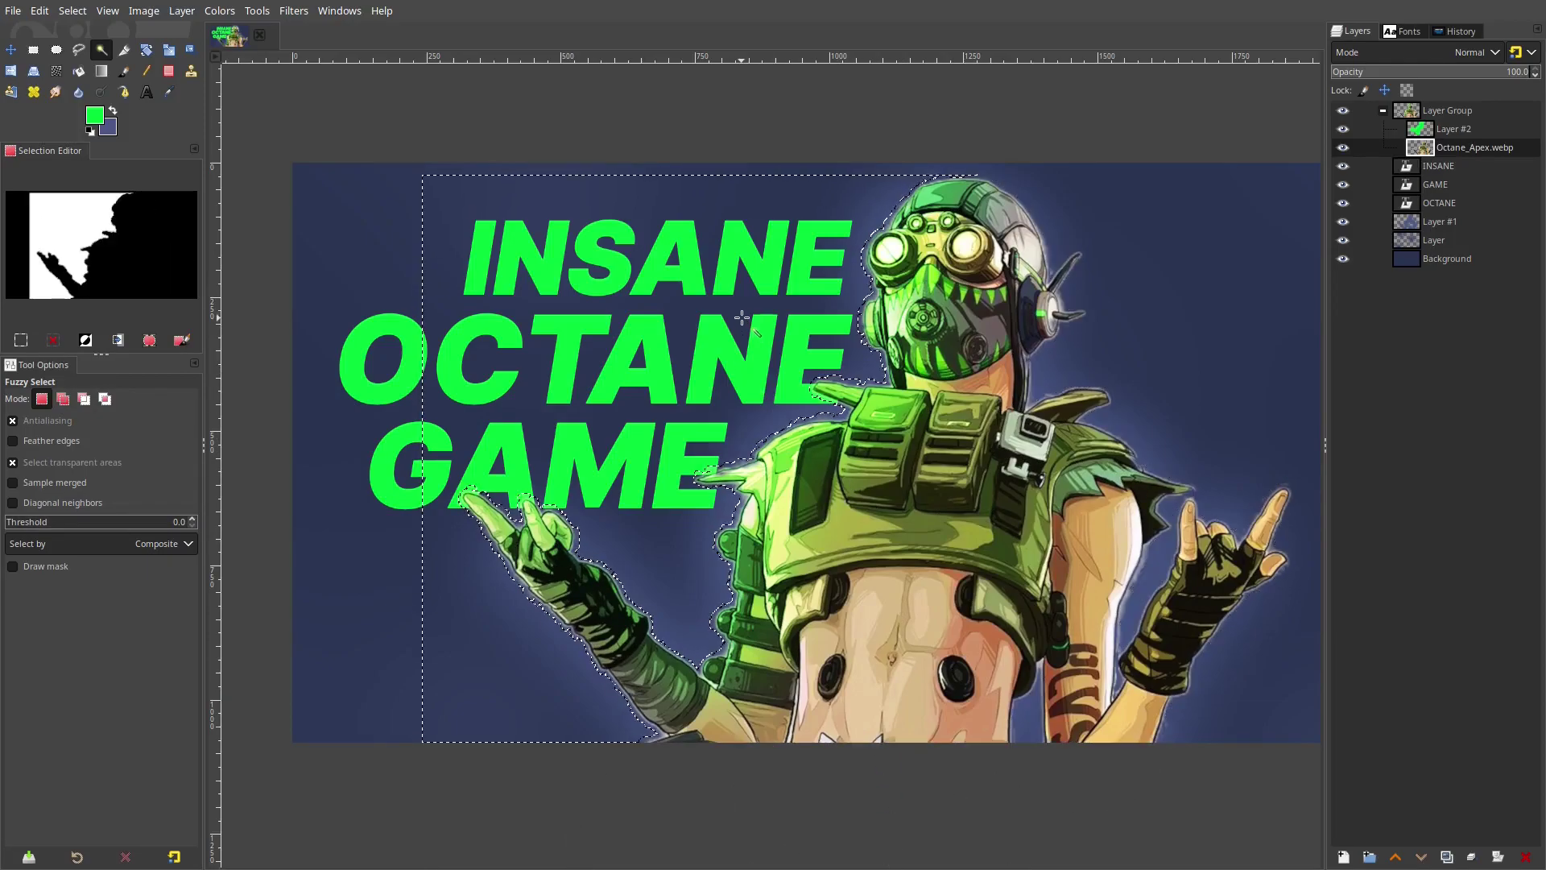
{"action": "left_click", "coordinate": [1138, 310]}
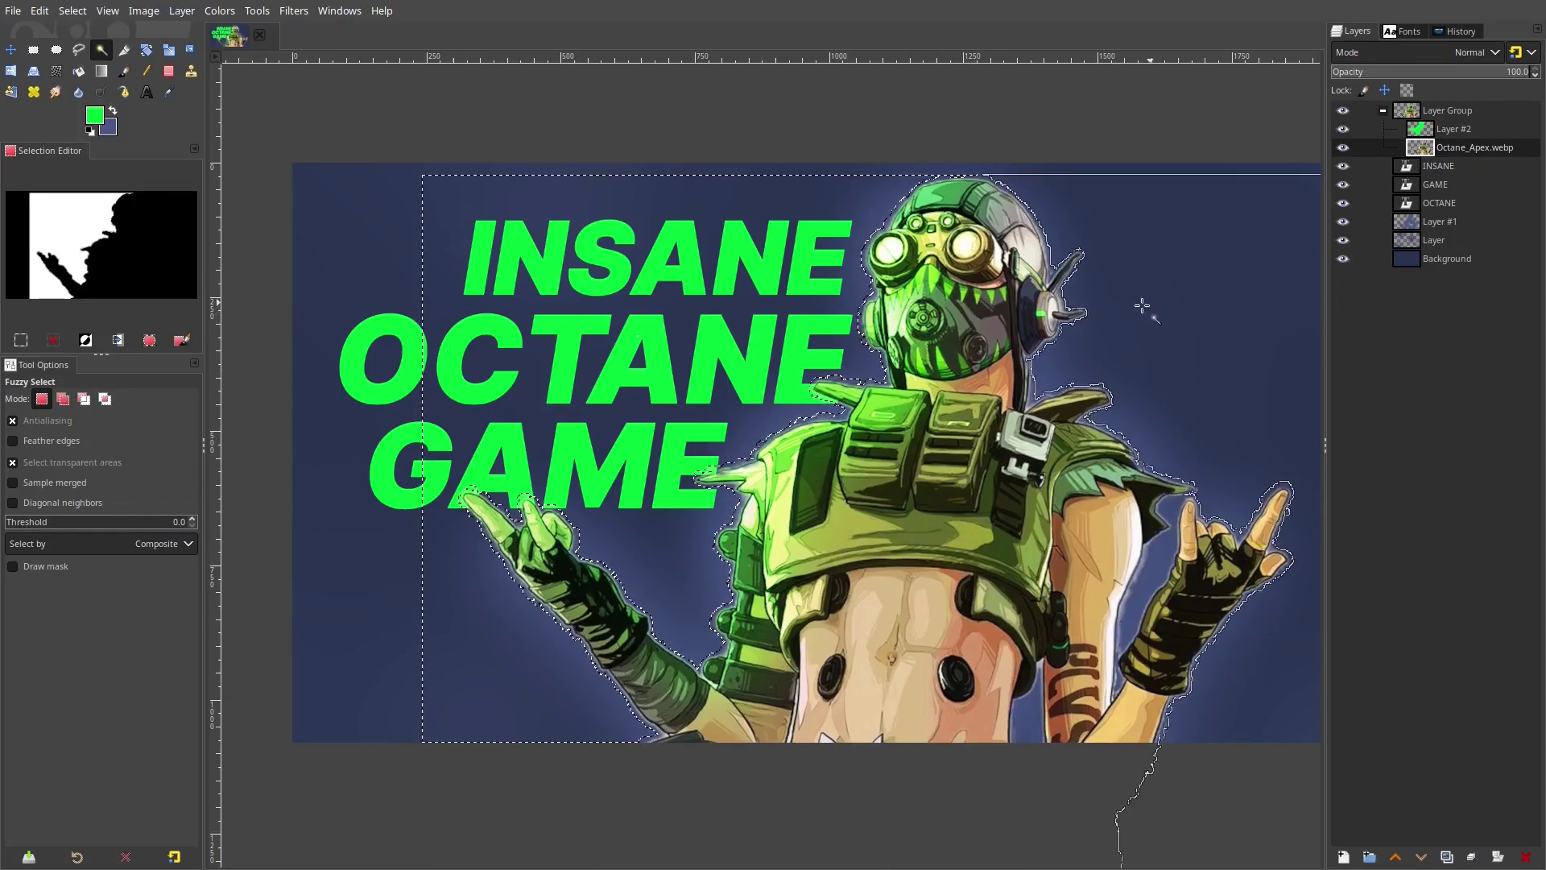
{"action": "left_click", "coordinate": [724, 307]}
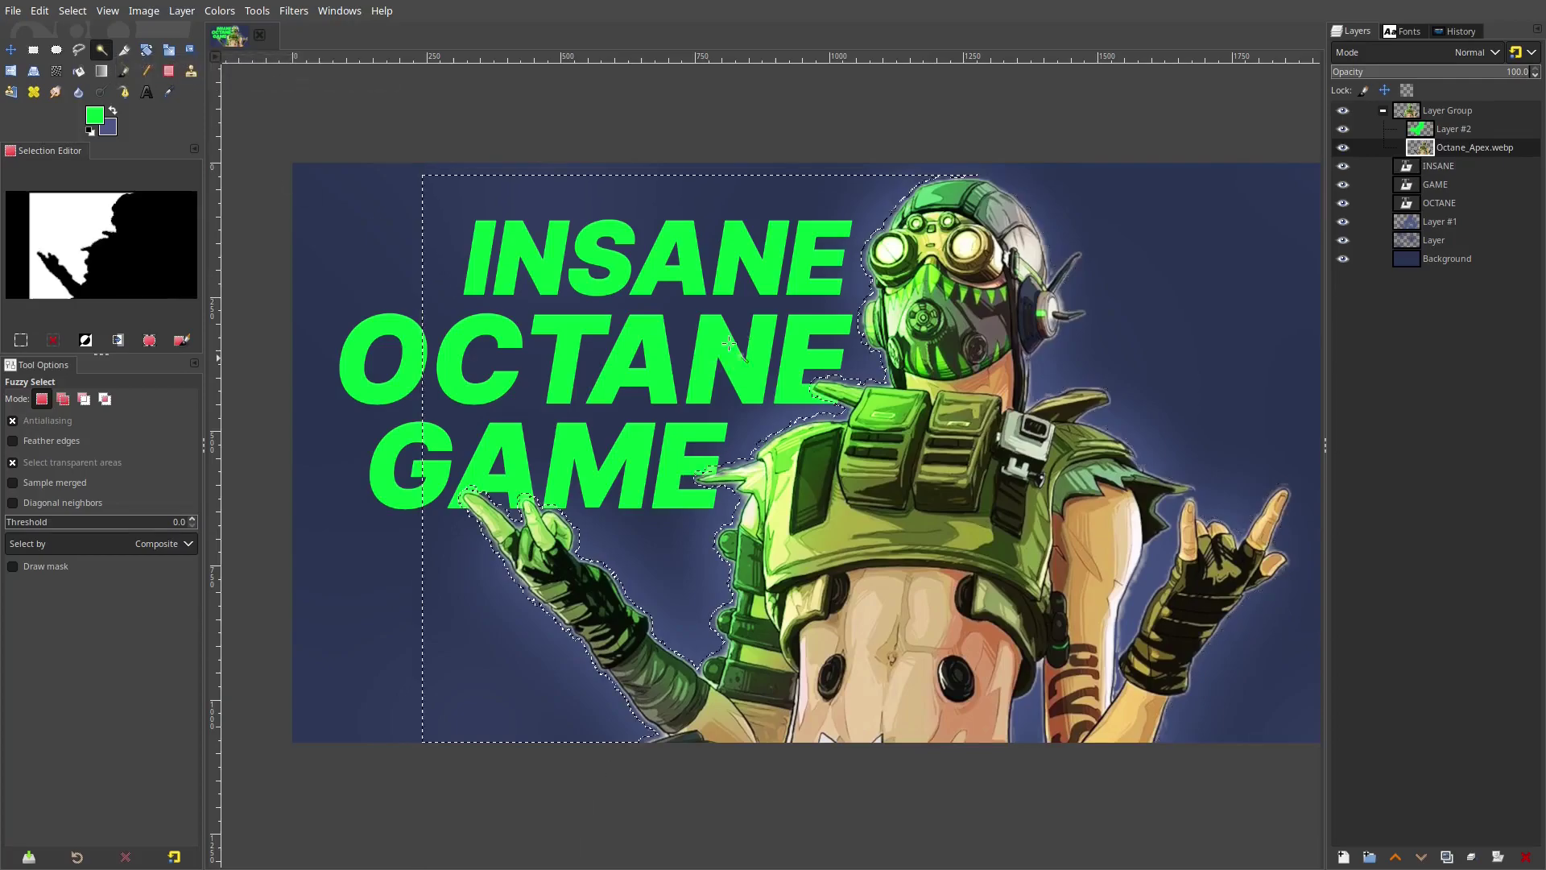
{"action": "left_click_drag", "start_coordinate": [725, 306], "coordinate": [726, 323]}
{"action": "left_click_drag", "start_coordinate": [703, 245], "coordinate": [704, 262]}
{"action": "left_click", "coordinate": [673, 269]}
Extend the selection to the area on the character's other side and the gap between torso and tattooed arm
{"action": "left_click_drag", "start_coordinate": [980, 301], "coordinate": [925, 632]}
{"action": "key", "text": "ctrl+z"}
{"action": "left_click_drag", "start_coordinate": [641, 285], "coordinate": [669, 612]}
{"action": "scroll", "coordinate": [743, 527], "scroll_direction": "up", "scroll_amount": 4}
{"action": "scroll", "coordinate": [740, 503], "scroll_direction": "down", "scroll_amount": 4}
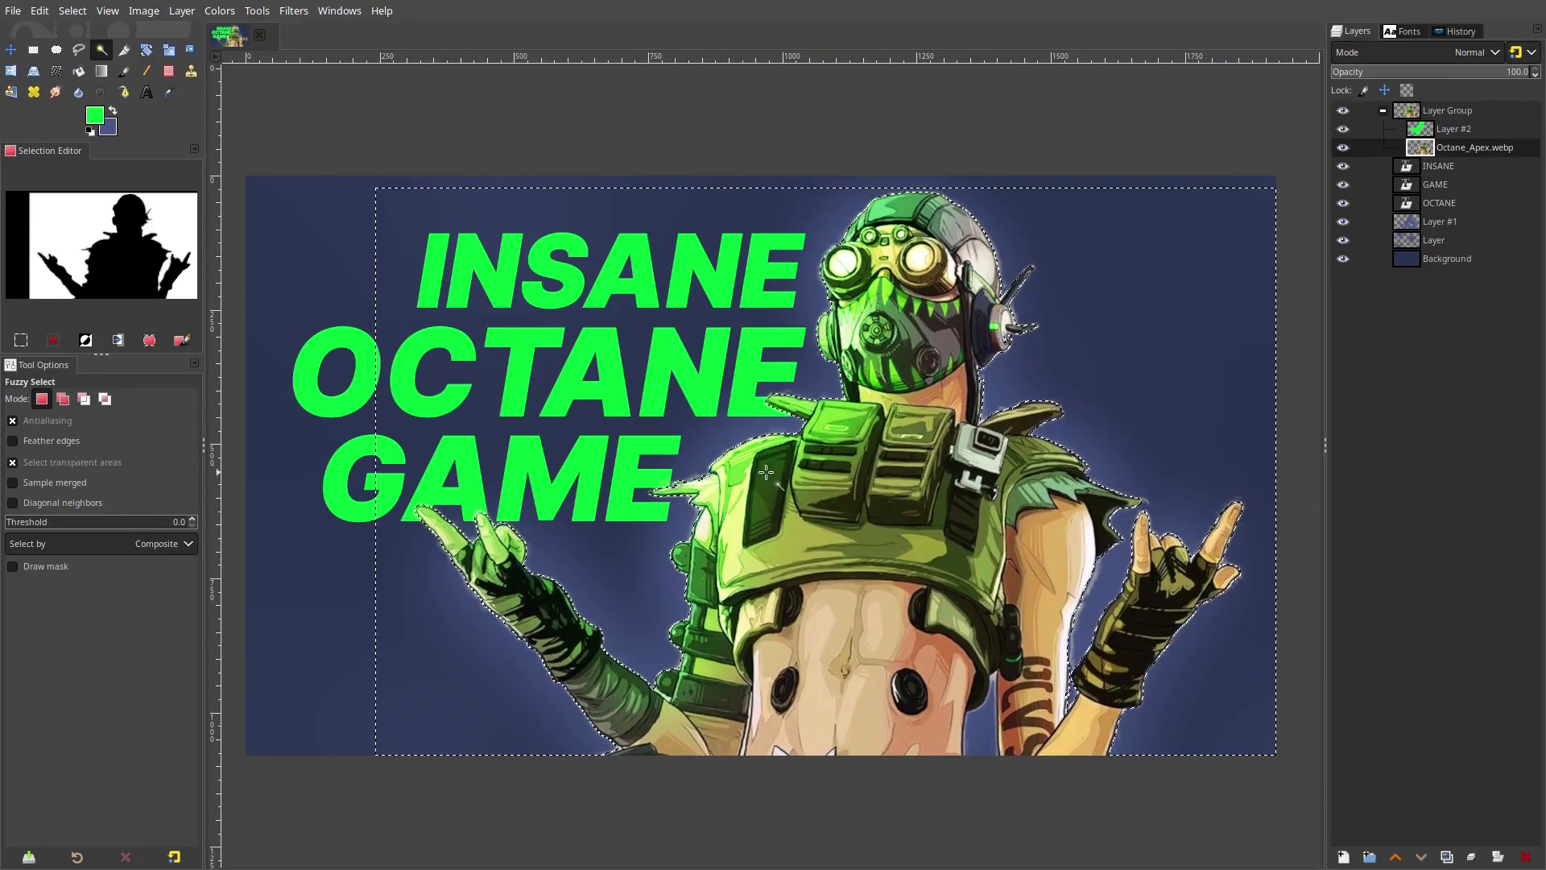
{"action": "left_click_drag", "start_coordinate": [1121, 386], "coordinate": [894, 311]}
{"action": "left_click_drag", "start_coordinate": [748, 639], "coordinate": [747, 719]}
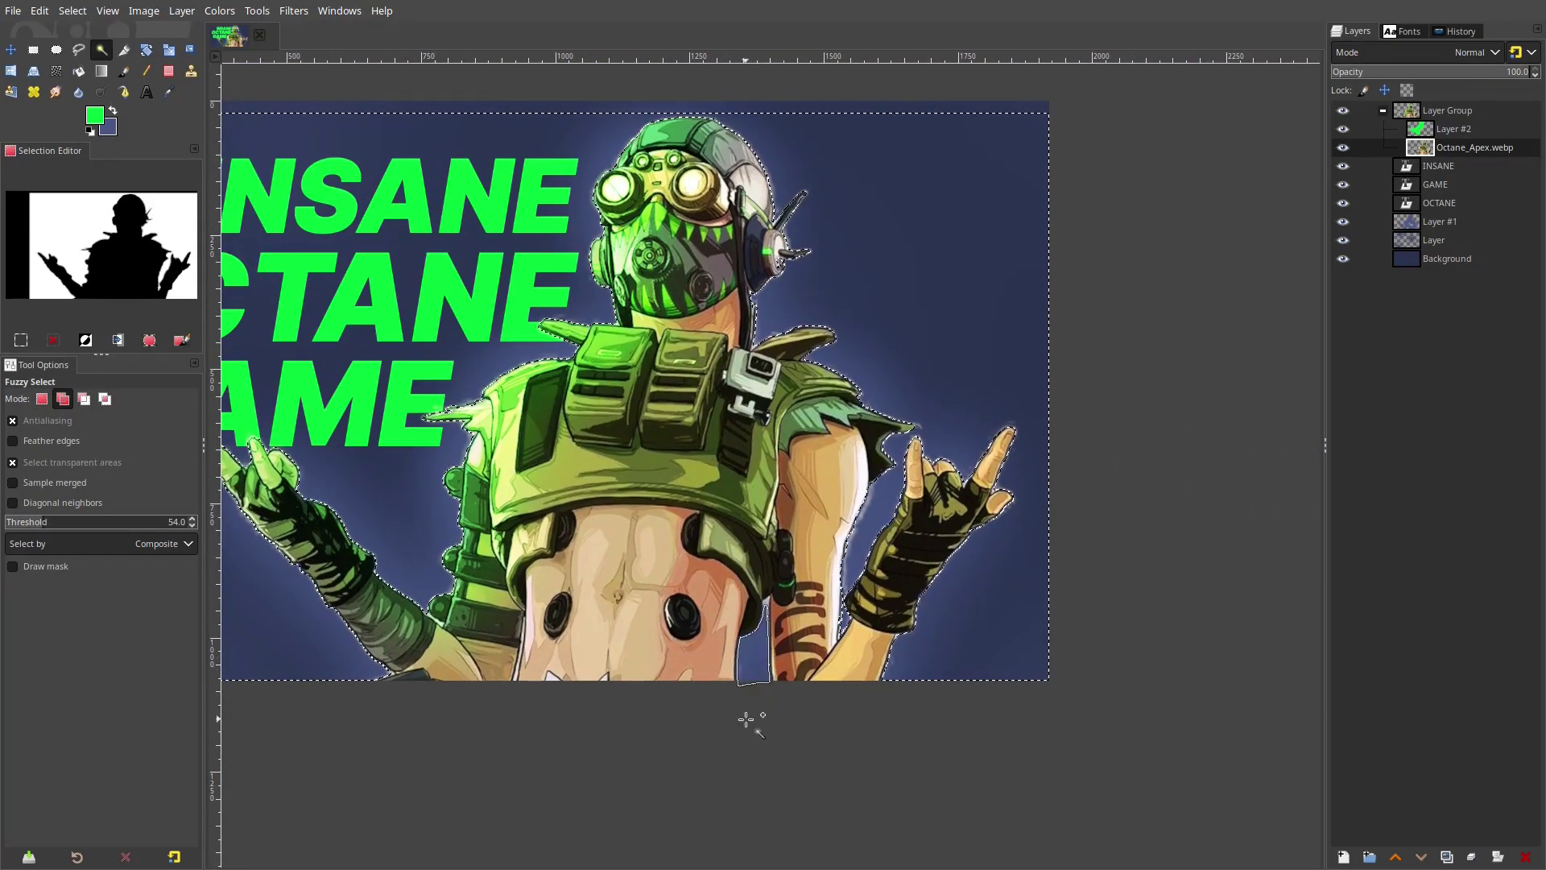
{"action": "left_click_drag", "start_coordinate": [743, 807], "coordinate": [743, 806]}
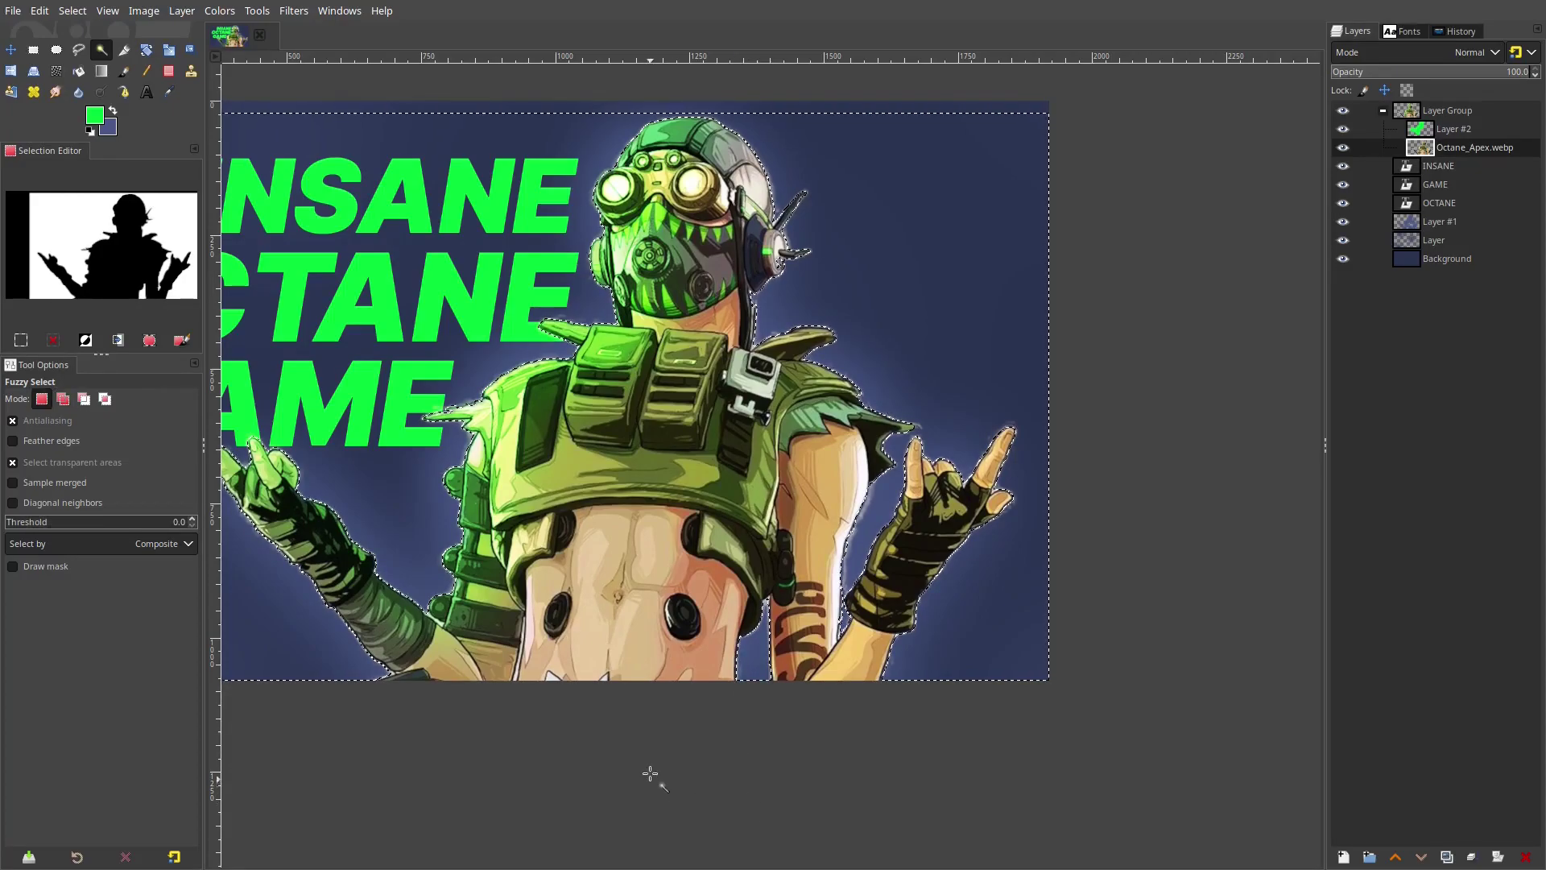
Delete the selected surroundings from the Octane_Apex.webp layer and clear the selection
{"action": "left_click_drag", "start_coordinate": [777, 535], "coordinate": [806, 553]}
{"action": "scroll", "coordinate": [918, 562], "scroll_direction": "up", "scroll_amount": 1}
{"action": "left_click_drag", "start_coordinate": [748, 427], "coordinate": [827, 445]}
{"action": "key", "text": "Delete"}
{"action": "left_click", "coordinate": [76, 13]}
{"action": "left_click", "coordinate": [90, 54]}
{"action": "scroll", "coordinate": [623, 435], "scroll_direction": "down", "scroll_amount": 1}
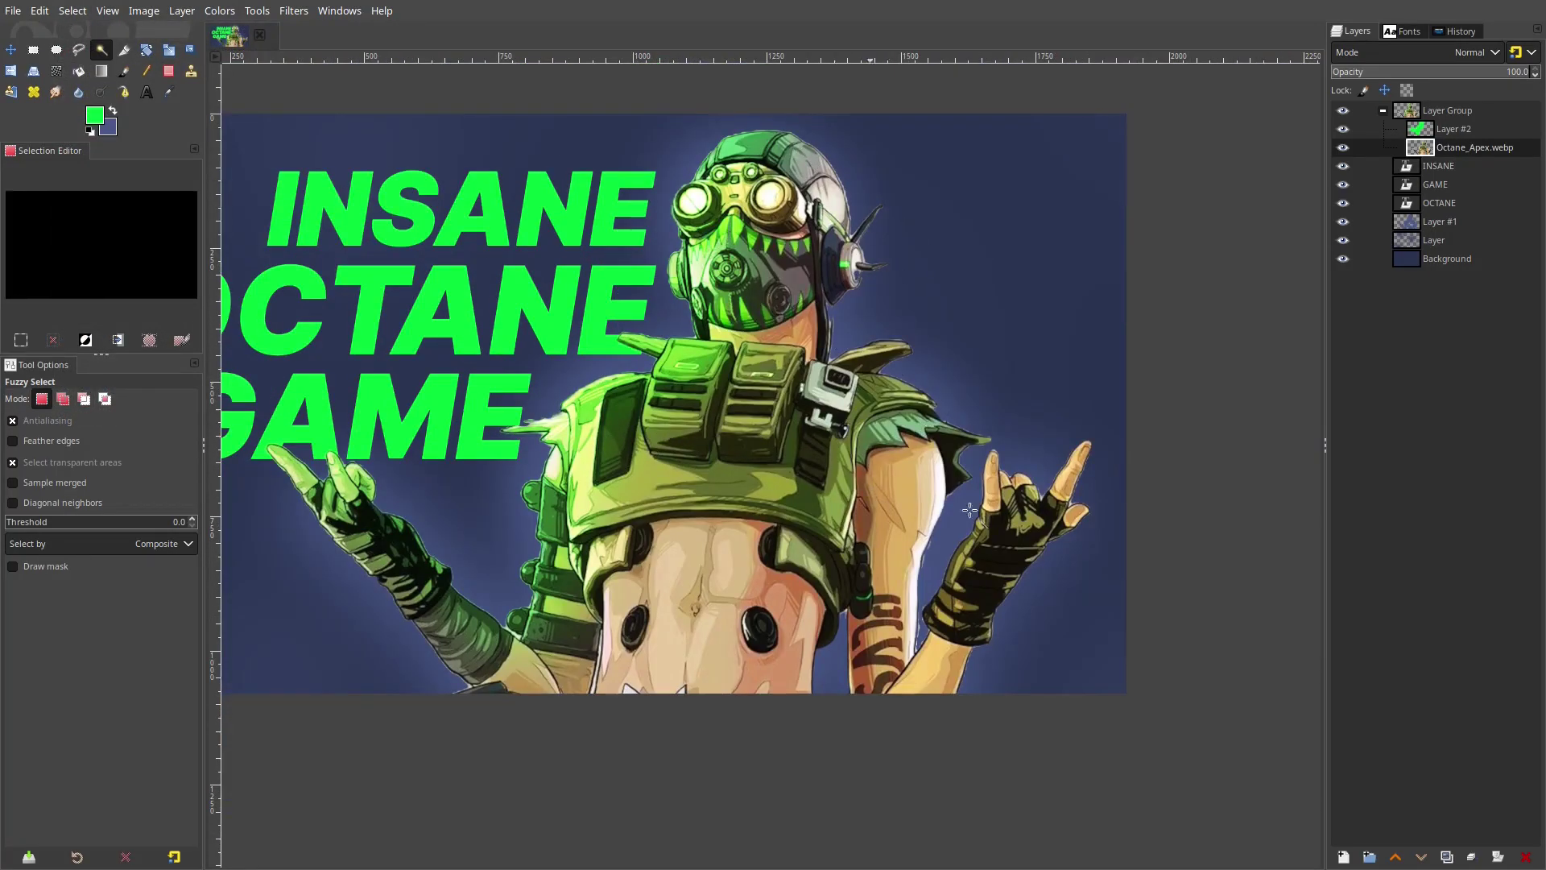
{"action": "scroll", "coordinate": [896, 680], "scroll_direction": "down", "scroll_amount": 3}
{"action": "scroll", "coordinate": [836, 683], "scroll_direction": "up", "scroll_amount": 2}
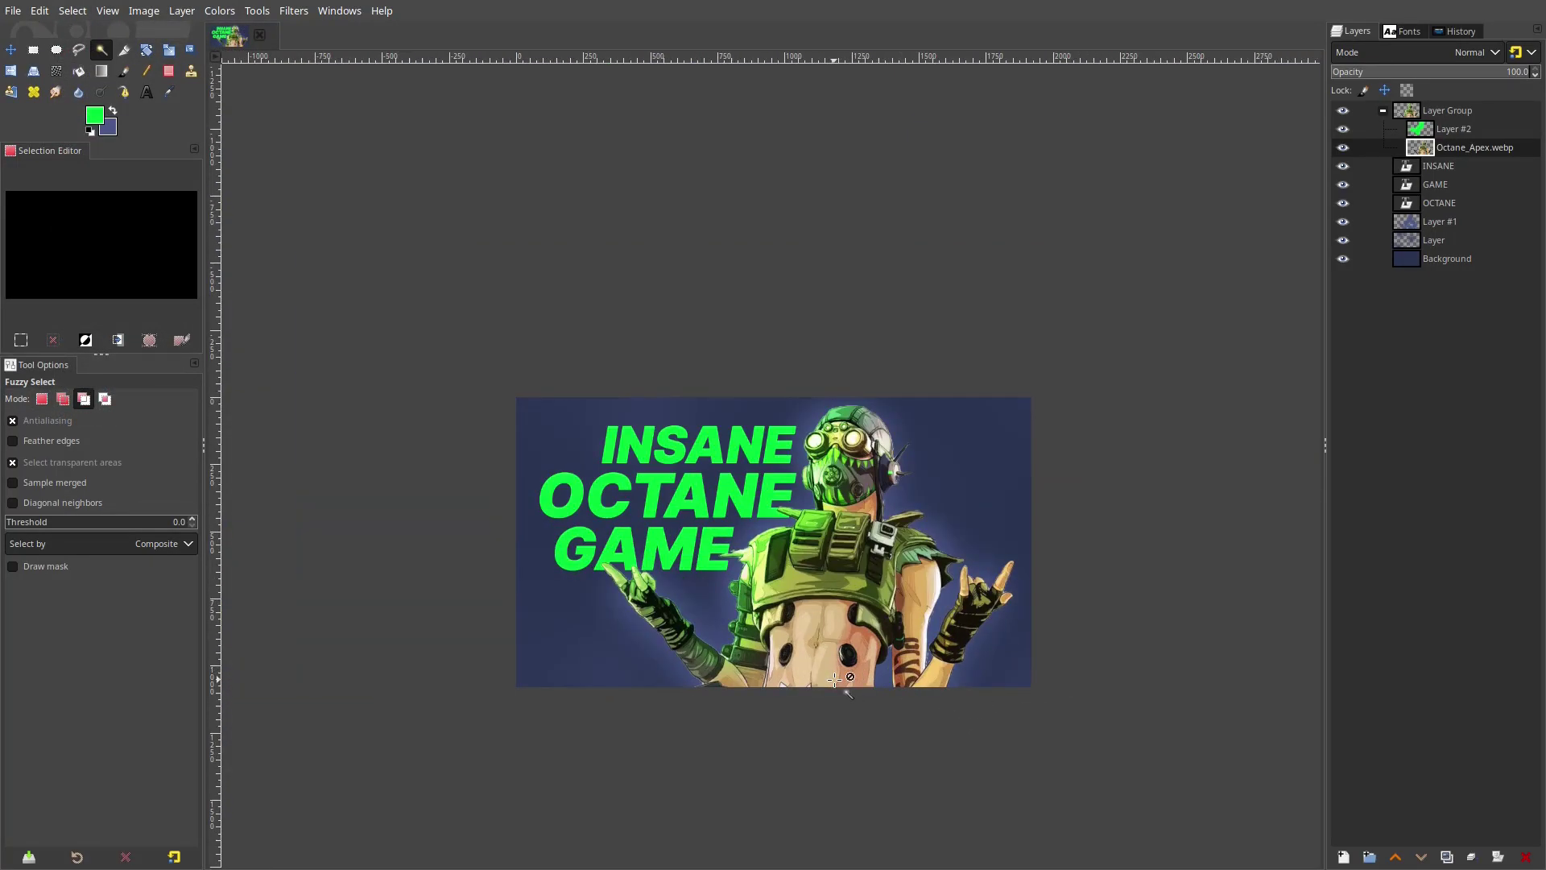
Duplicate the Octane_Apex.webp layer and make the original beneath the copy active
{"action": "right_click", "coordinate": [1440, 153]}
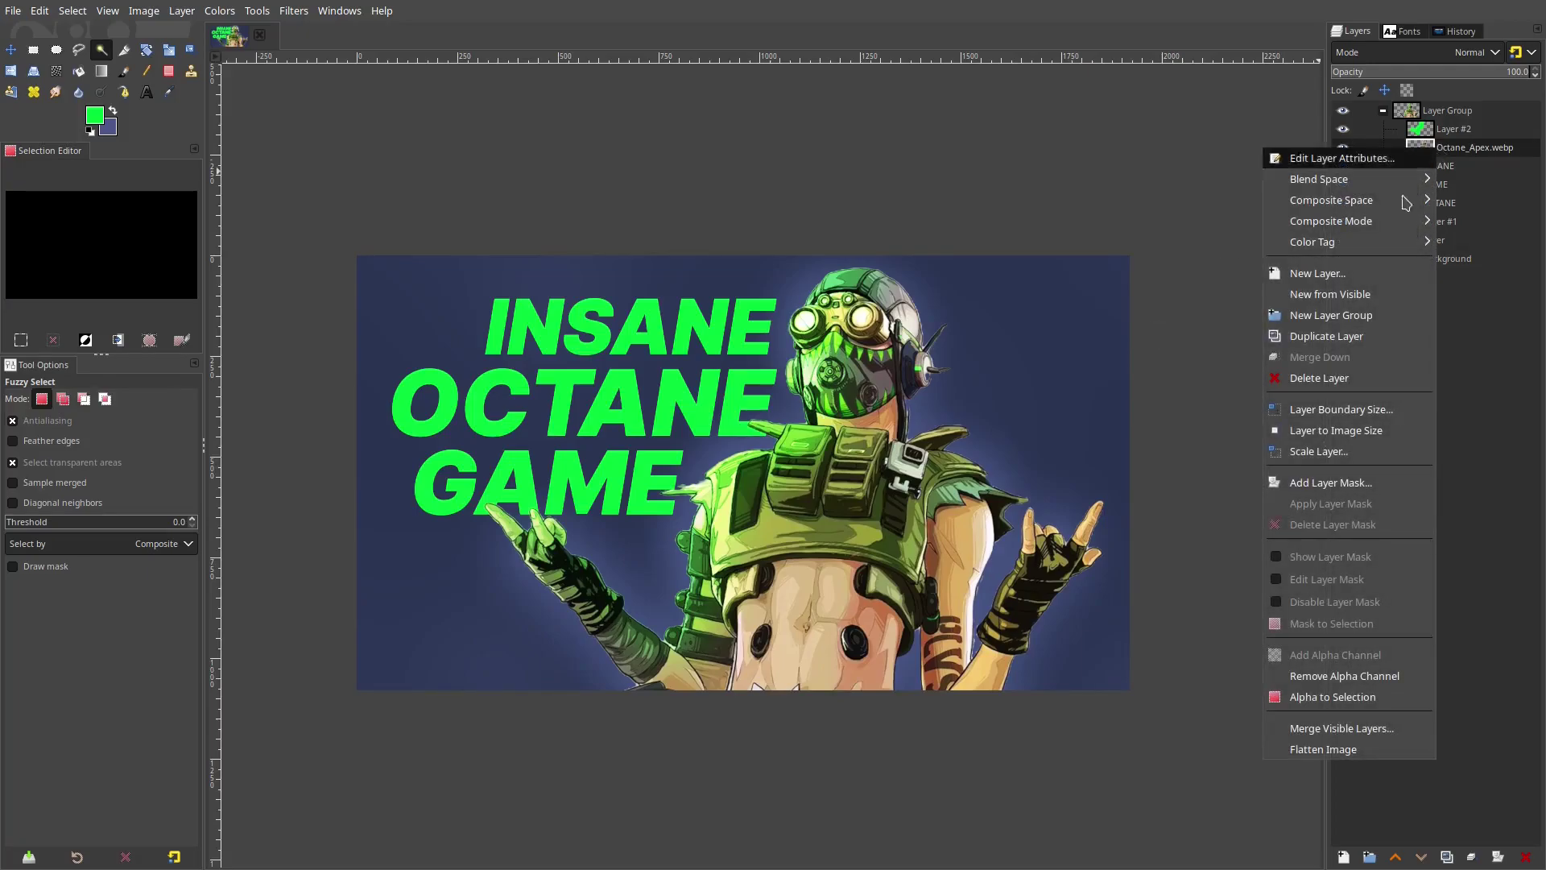
{"action": "left_click", "coordinate": [1380, 344]}
{"action": "left_click", "coordinate": [1443, 169]}
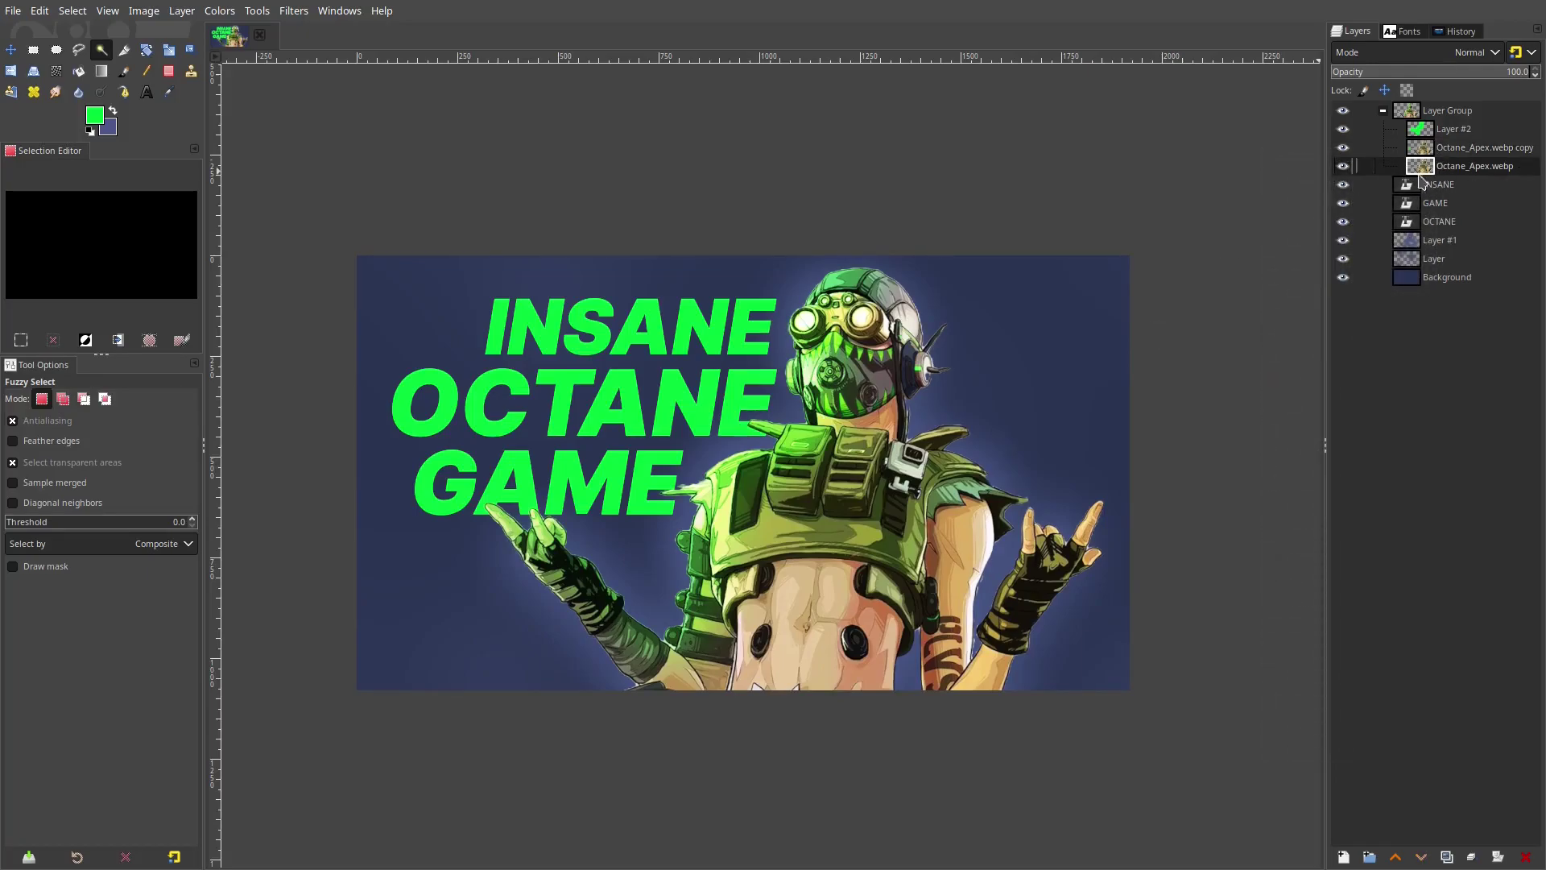
{"action": "left_click", "coordinate": [290, 11]}
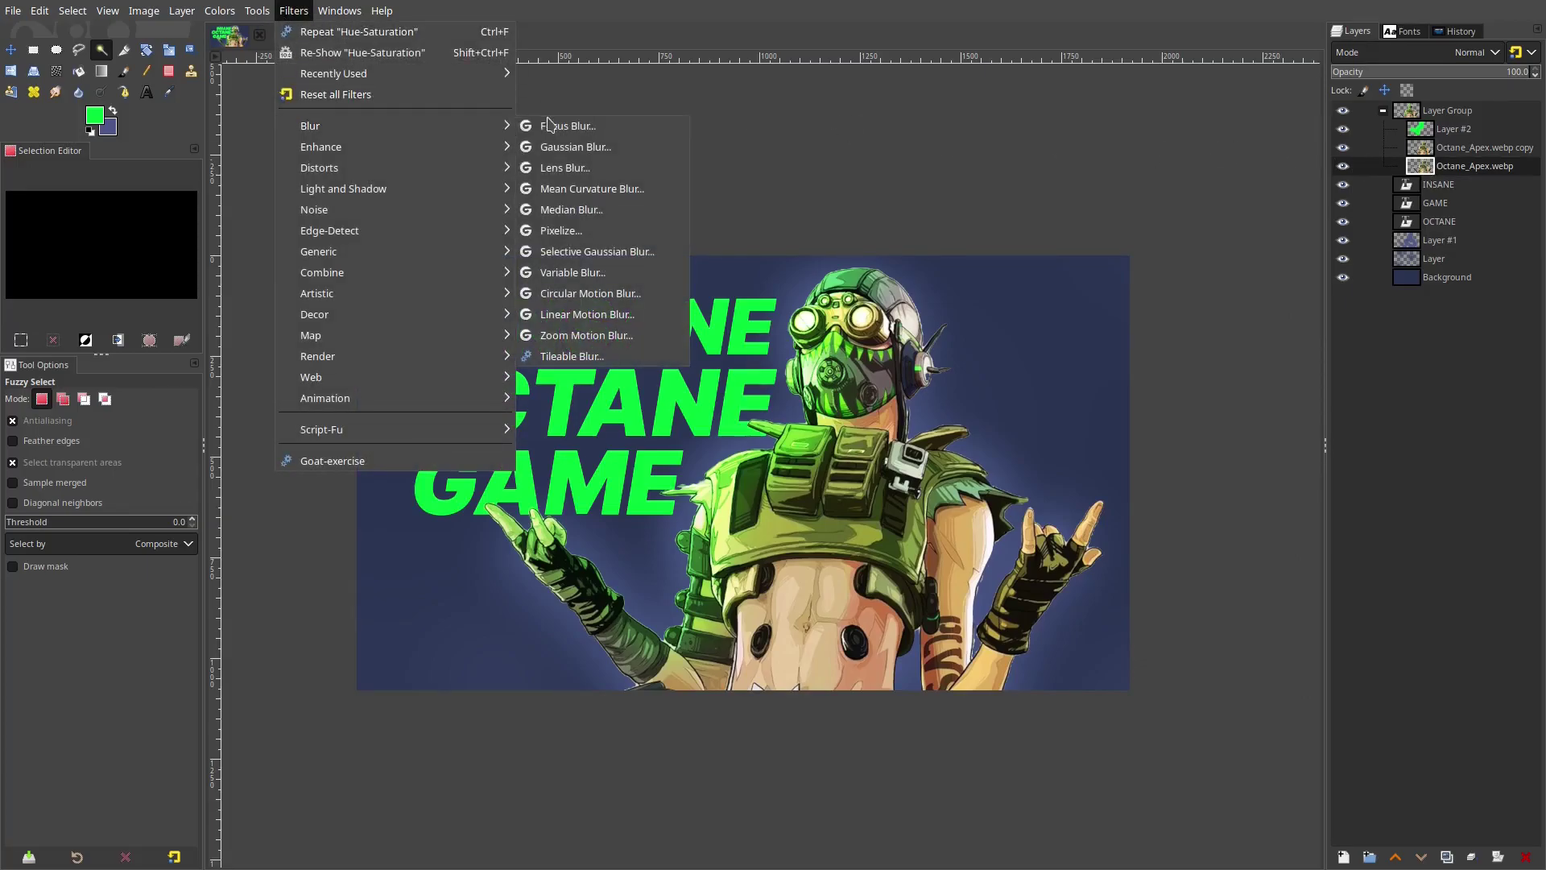
{"action": "mouse_move", "coordinate": [473, 127]}
{"action": "left_click", "coordinate": [614, 145]}
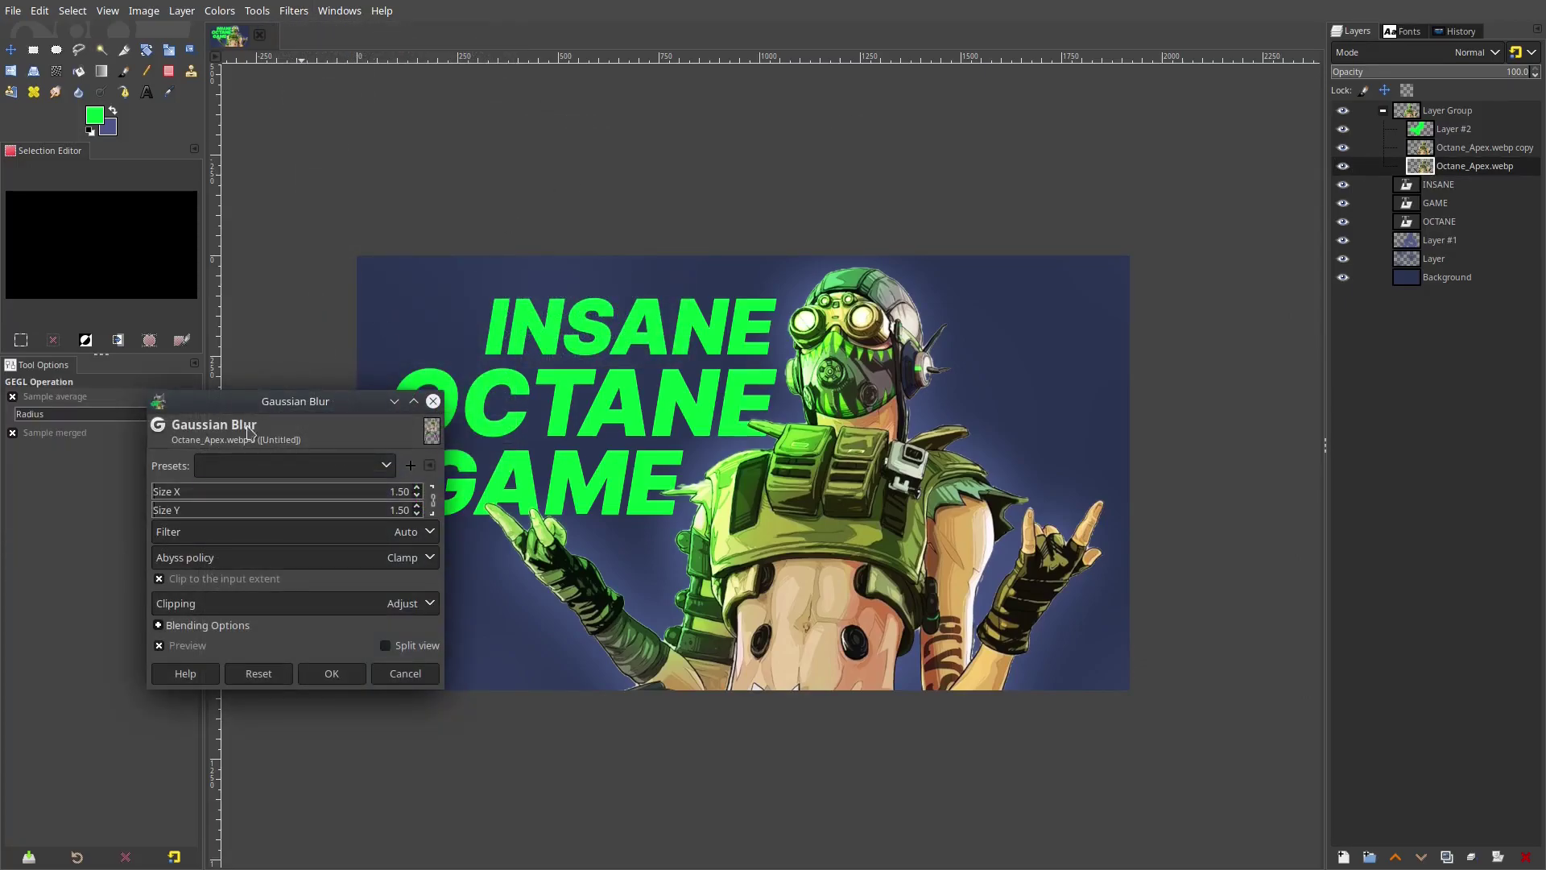
{"action": "mouse_move", "coordinate": [189, 495]}
{"action": "left_mouse_down"}
{"action": "mouse_move", "coordinate": [290, 502]}
{"action": "mouse_move", "coordinate": [194, 503]}
{"action": "left_mouse_up"}
{"action": "key", "text": "Escape"}
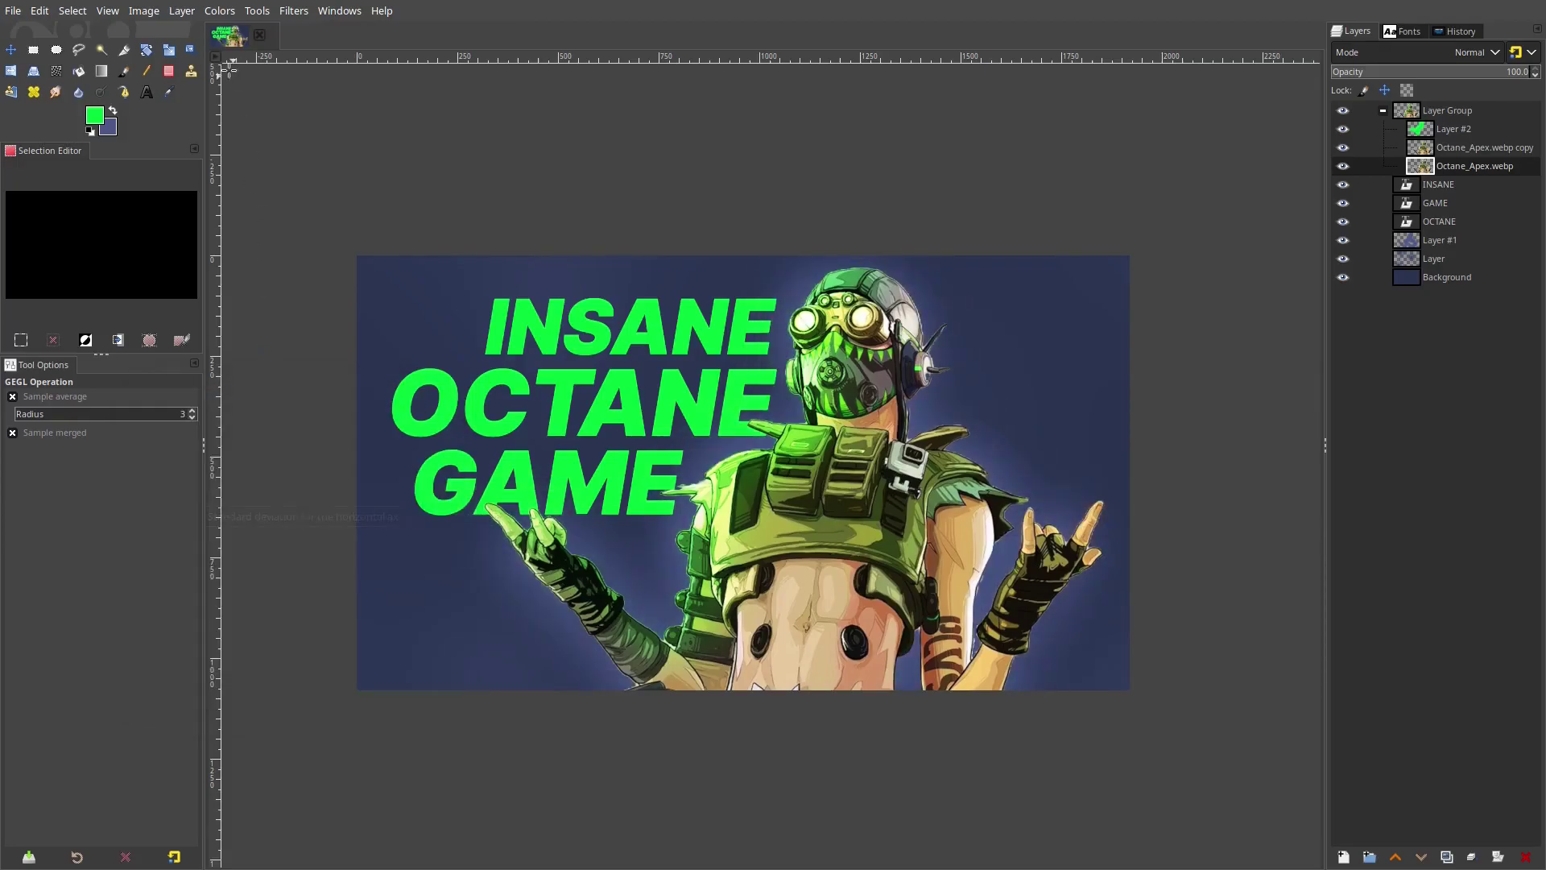
Resize the original Octane_Apex.webp layer to the image size and apply a Gaussian Blur of 15.42 in X and Y
{"action": "left_click", "coordinate": [182, 11]}
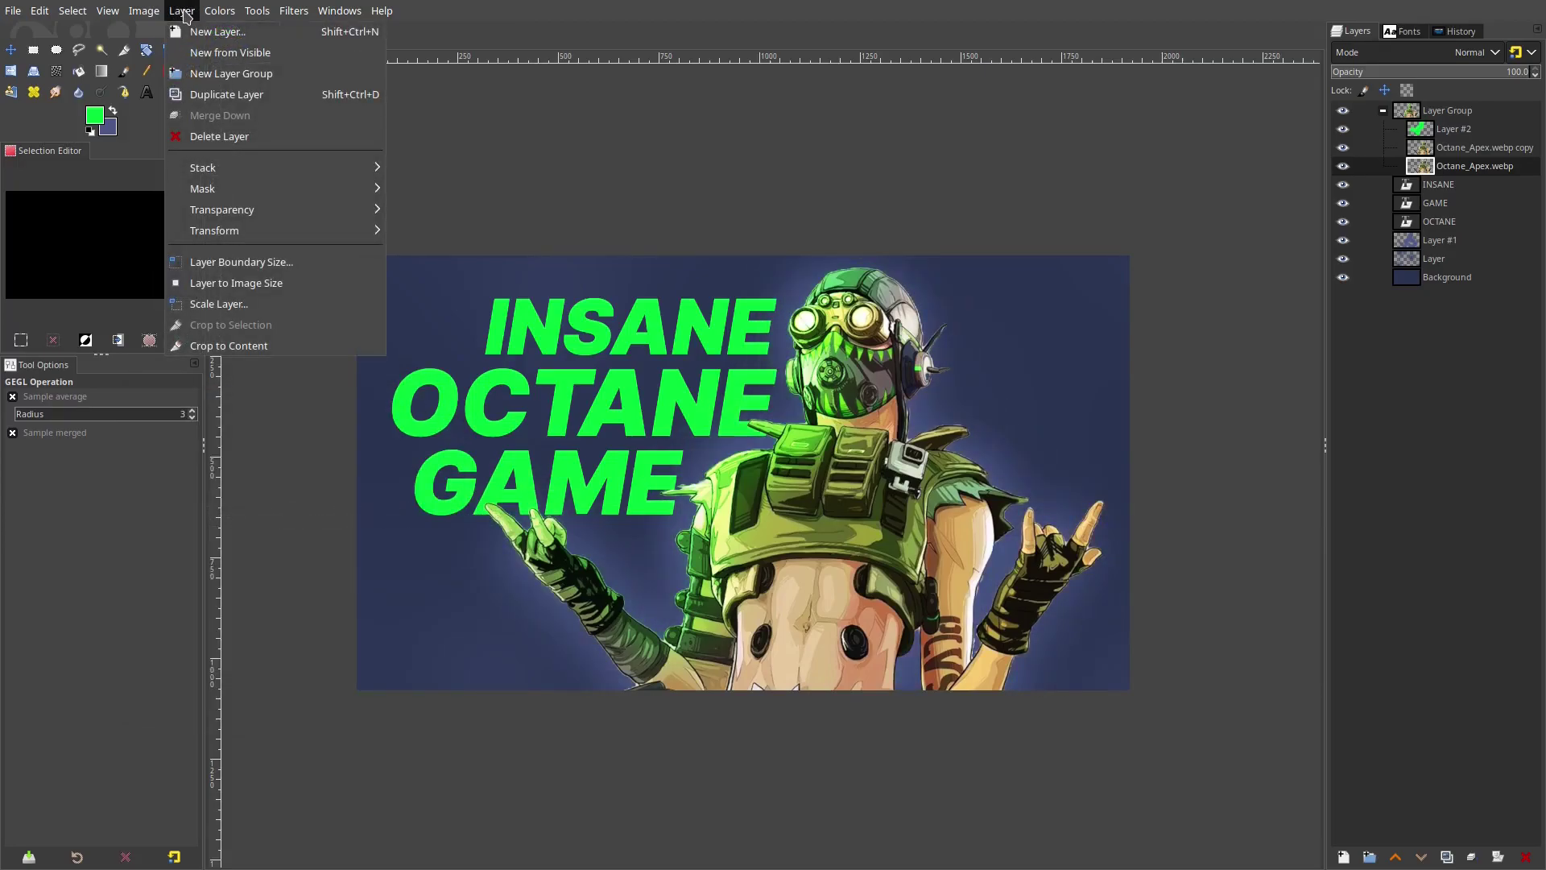
{"action": "left_click", "coordinate": [299, 287]}
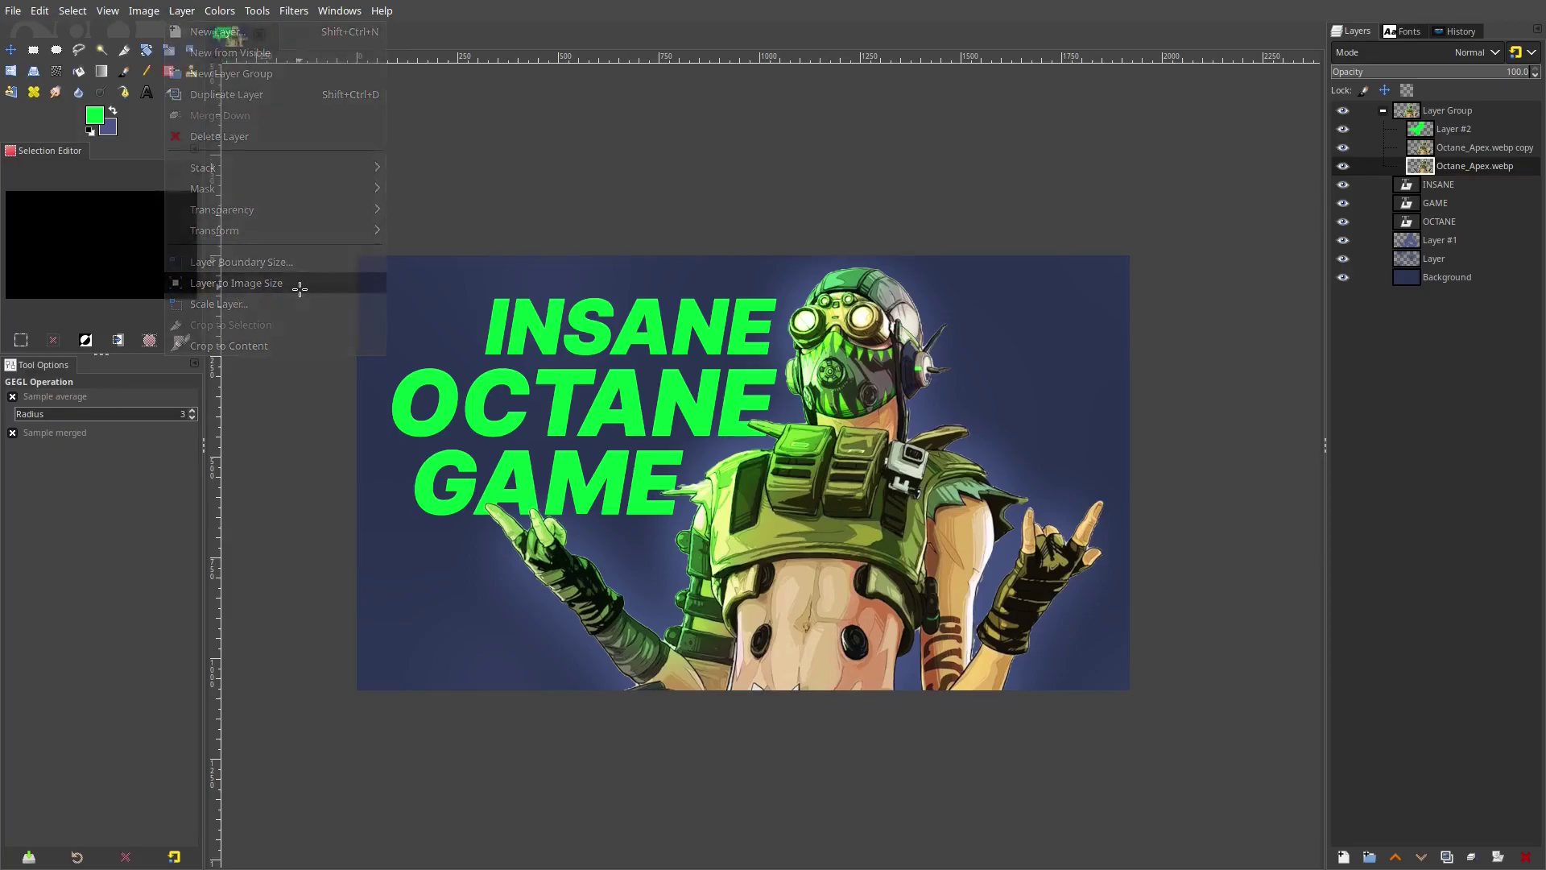
{"action": "left_click", "coordinate": [249, 12]}
{"action": "mouse_move", "coordinate": [306, 13]}
{"action": "left_click", "coordinate": [359, 52]}
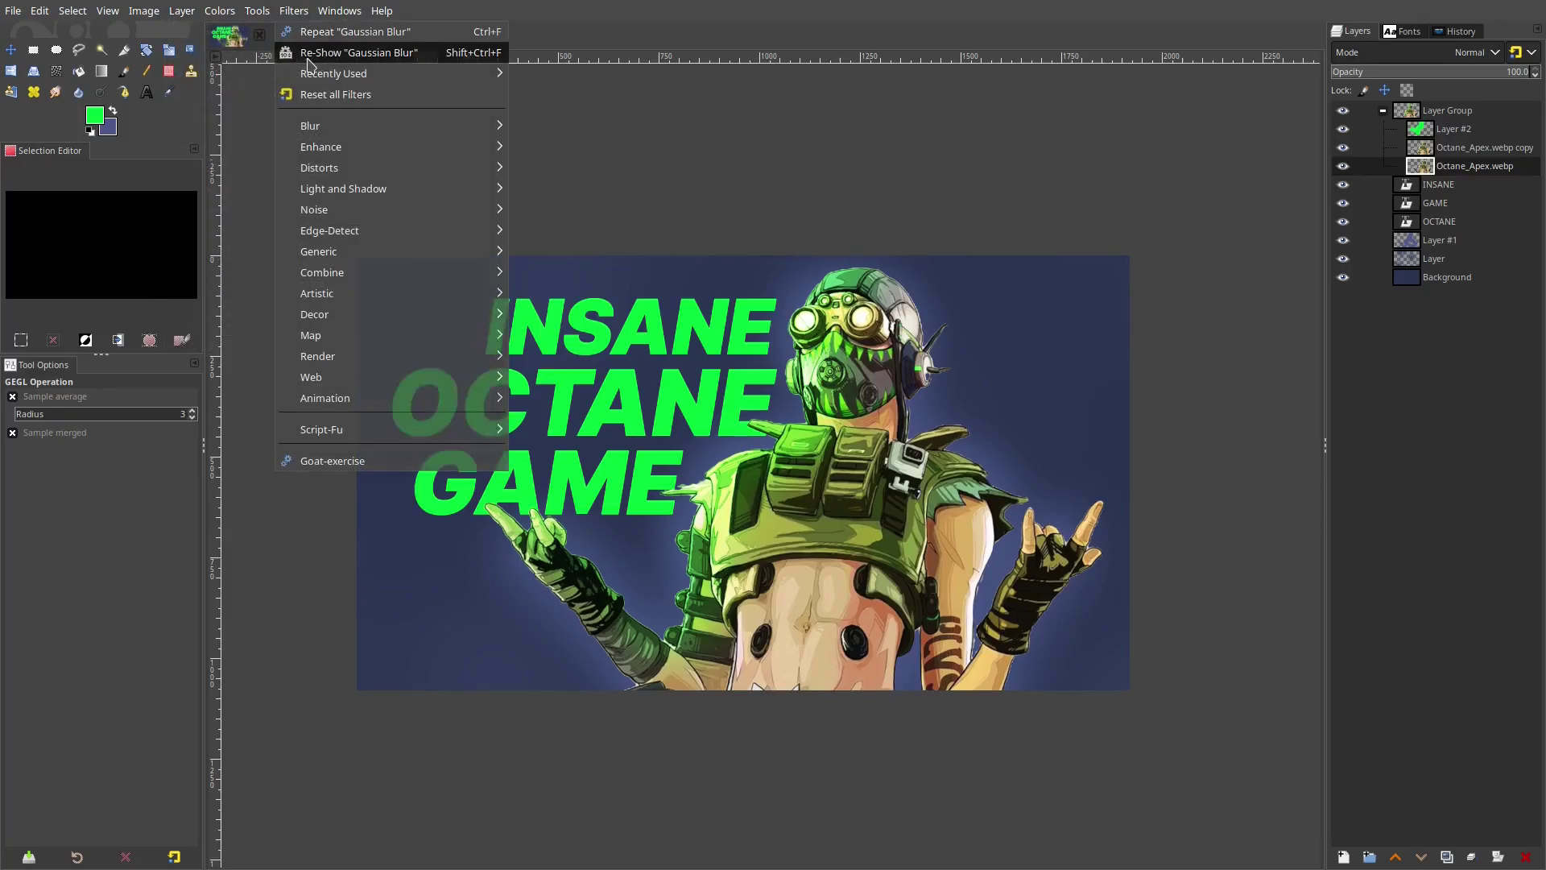
{"action": "left_click_drag", "start_coordinate": [176, 491], "coordinate": [189, 492]}
{"action": "left_click", "coordinate": [331, 674]}
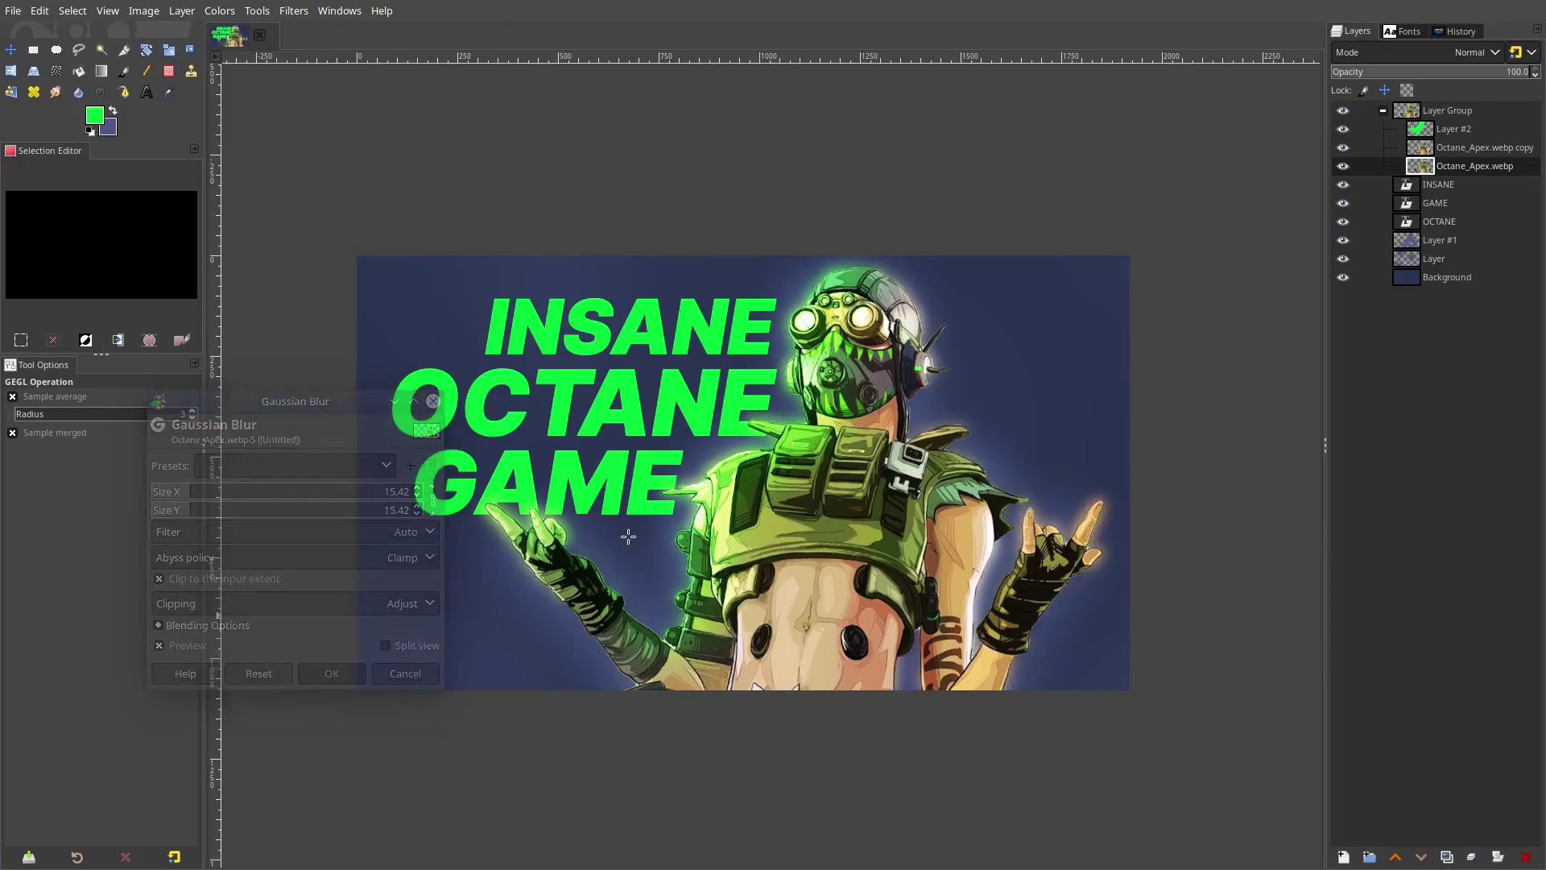
Duplicate the blurred character layer and apply a Gaussian Blur of 24.41 in X and Y to the duplicate
{"action": "right_click", "coordinate": [1369, 171]}
{"action": "left_click", "coordinate": [1360, 366]}
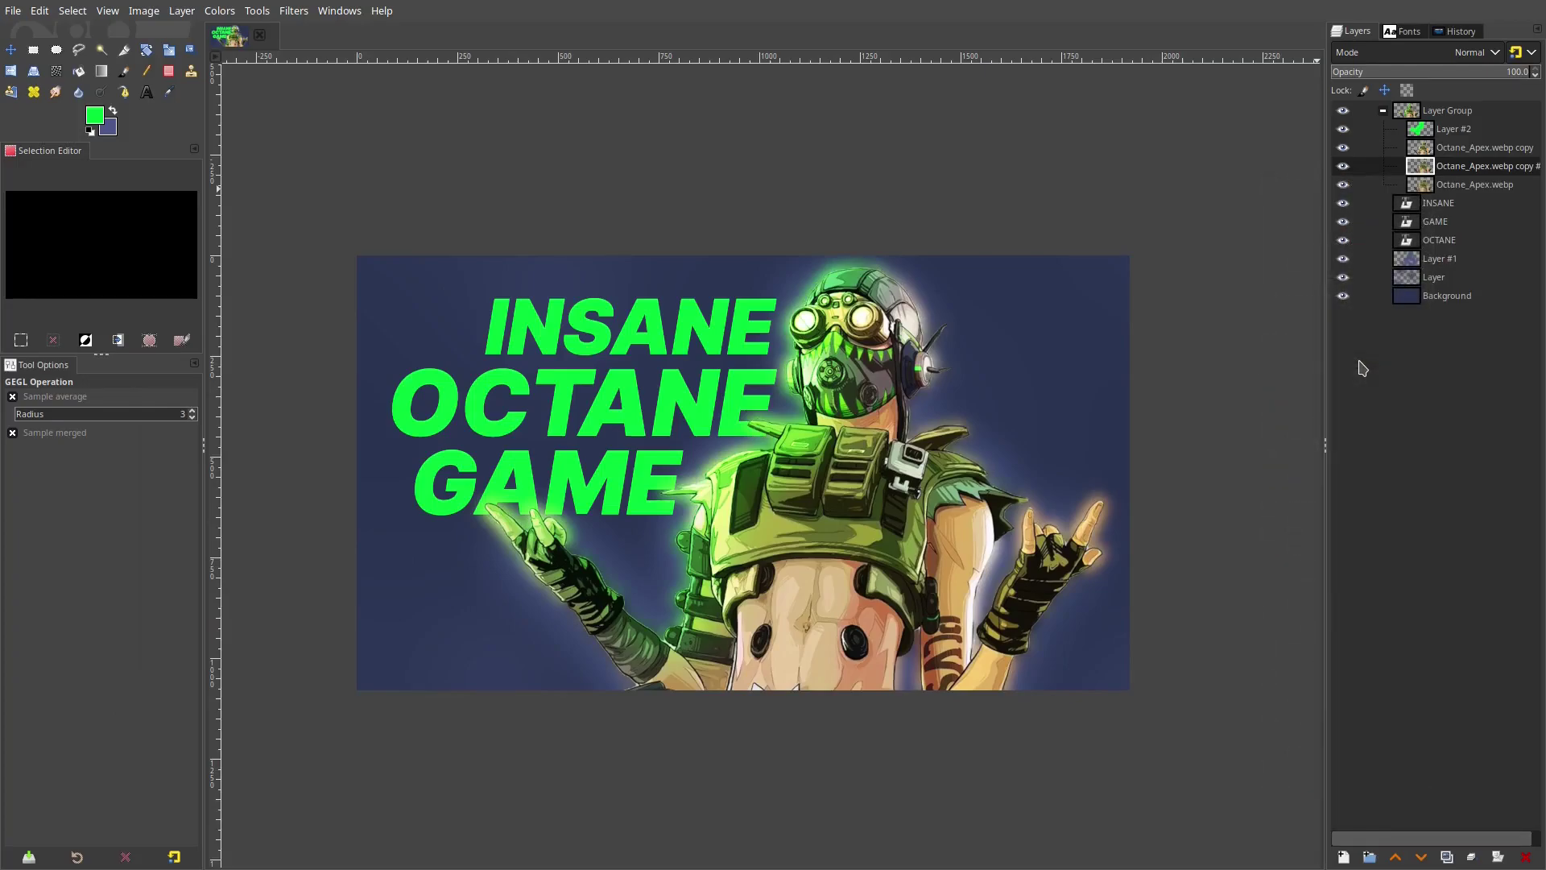
{"action": "left_click", "coordinate": [293, 11]}
{"action": "left_click", "coordinate": [338, 51]}
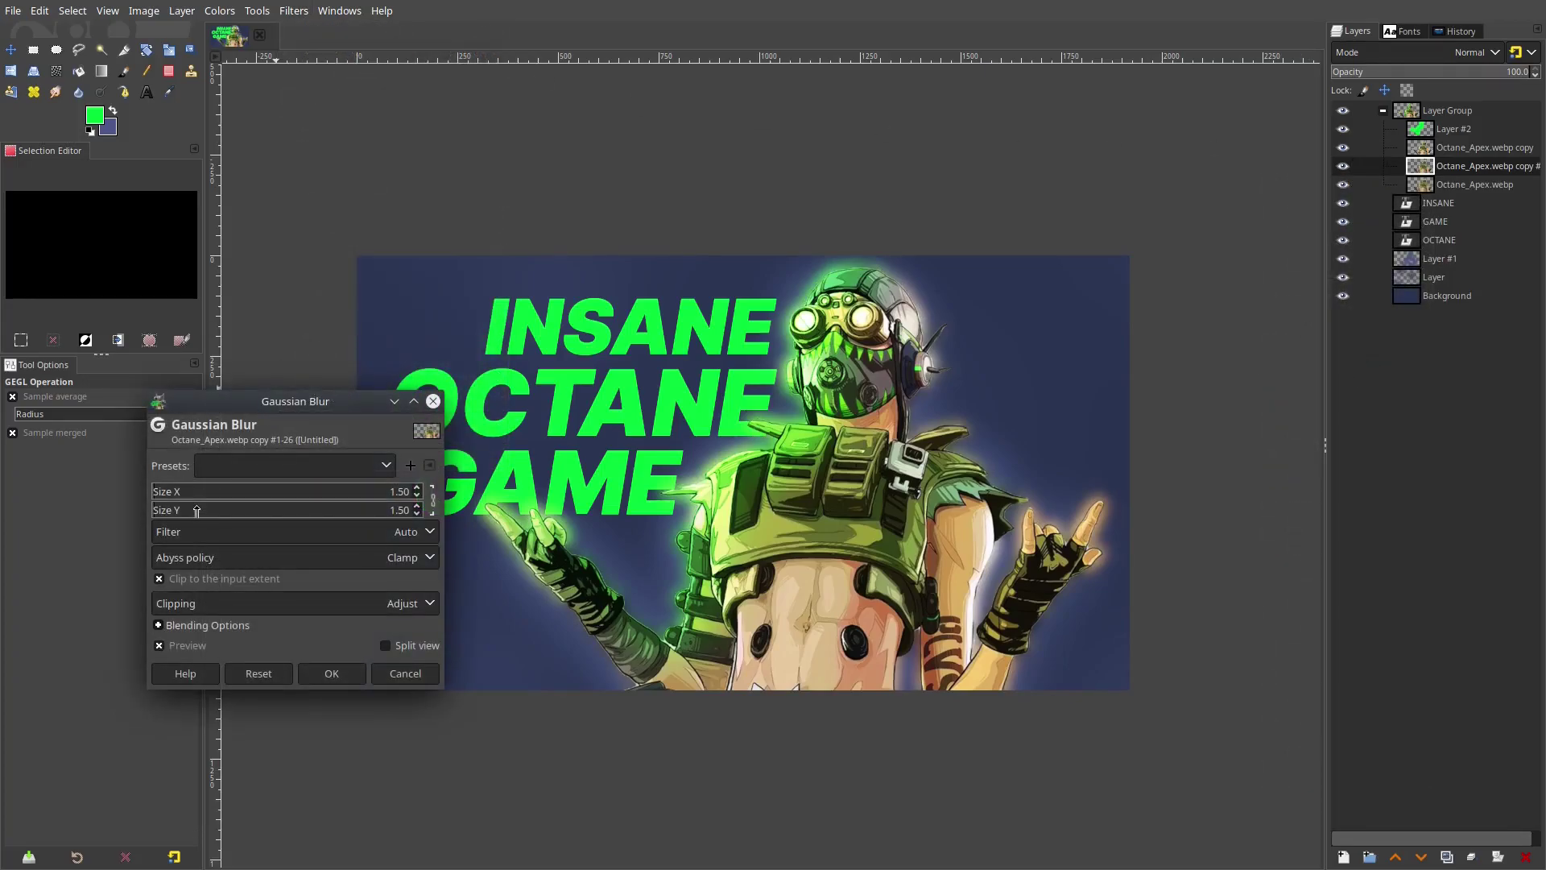
{"action": "left_click", "coordinate": [331, 674]}
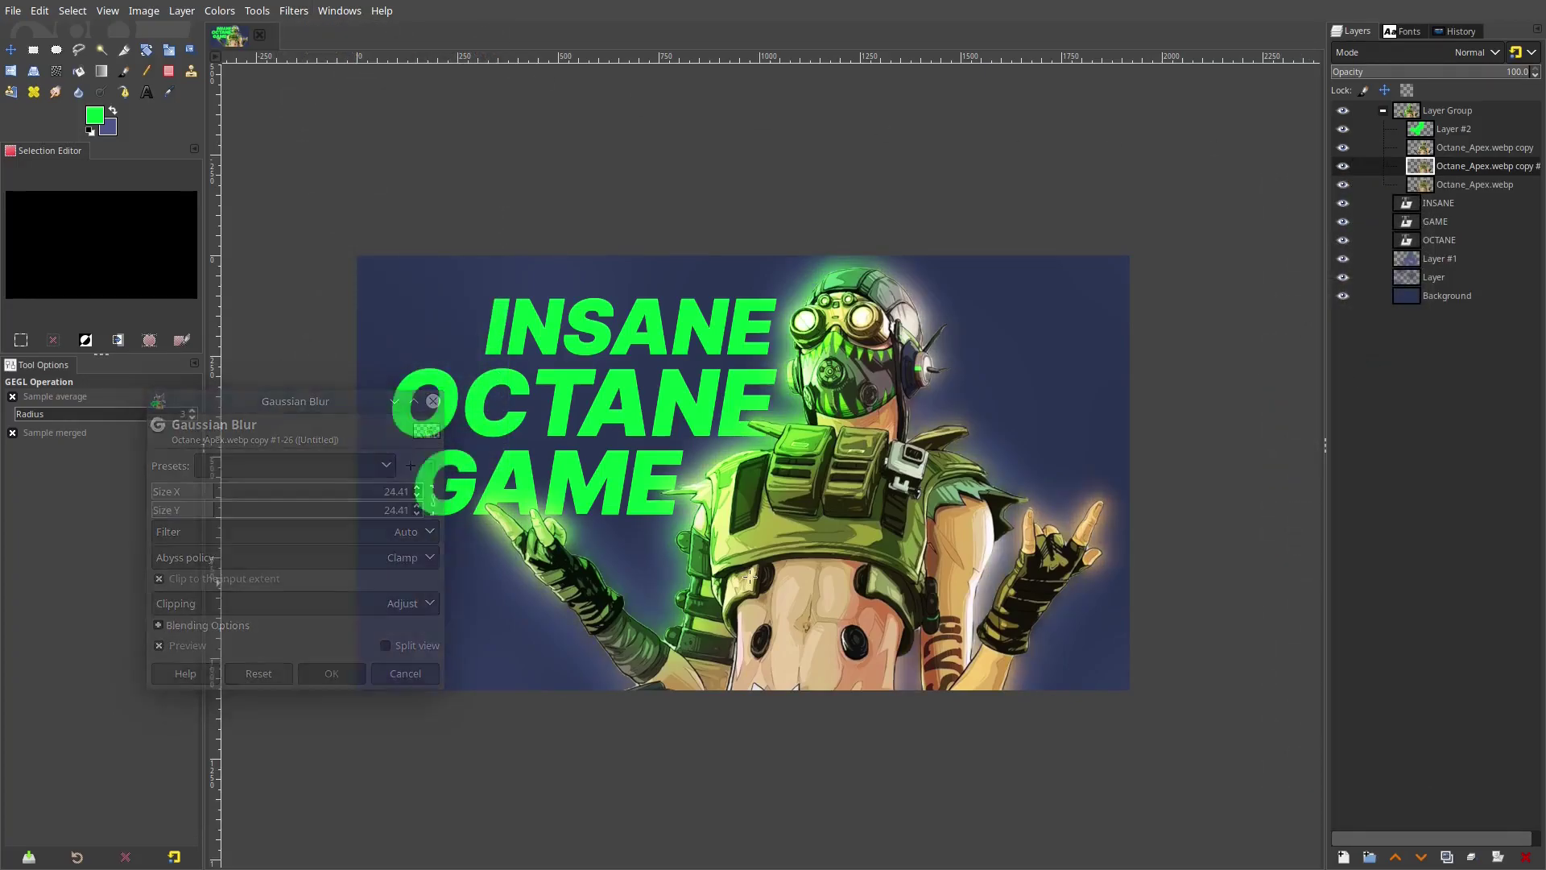
{"action": "scroll", "coordinate": [793, 576], "scroll_direction": "down", "scroll_amount": 3}
{"action": "scroll", "coordinate": [793, 576], "scroll_direction": "up", "scroll_amount": 2}
{"action": "scroll", "coordinate": [774, 576], "scroll_direction": "down", "scroll_amount": 3}
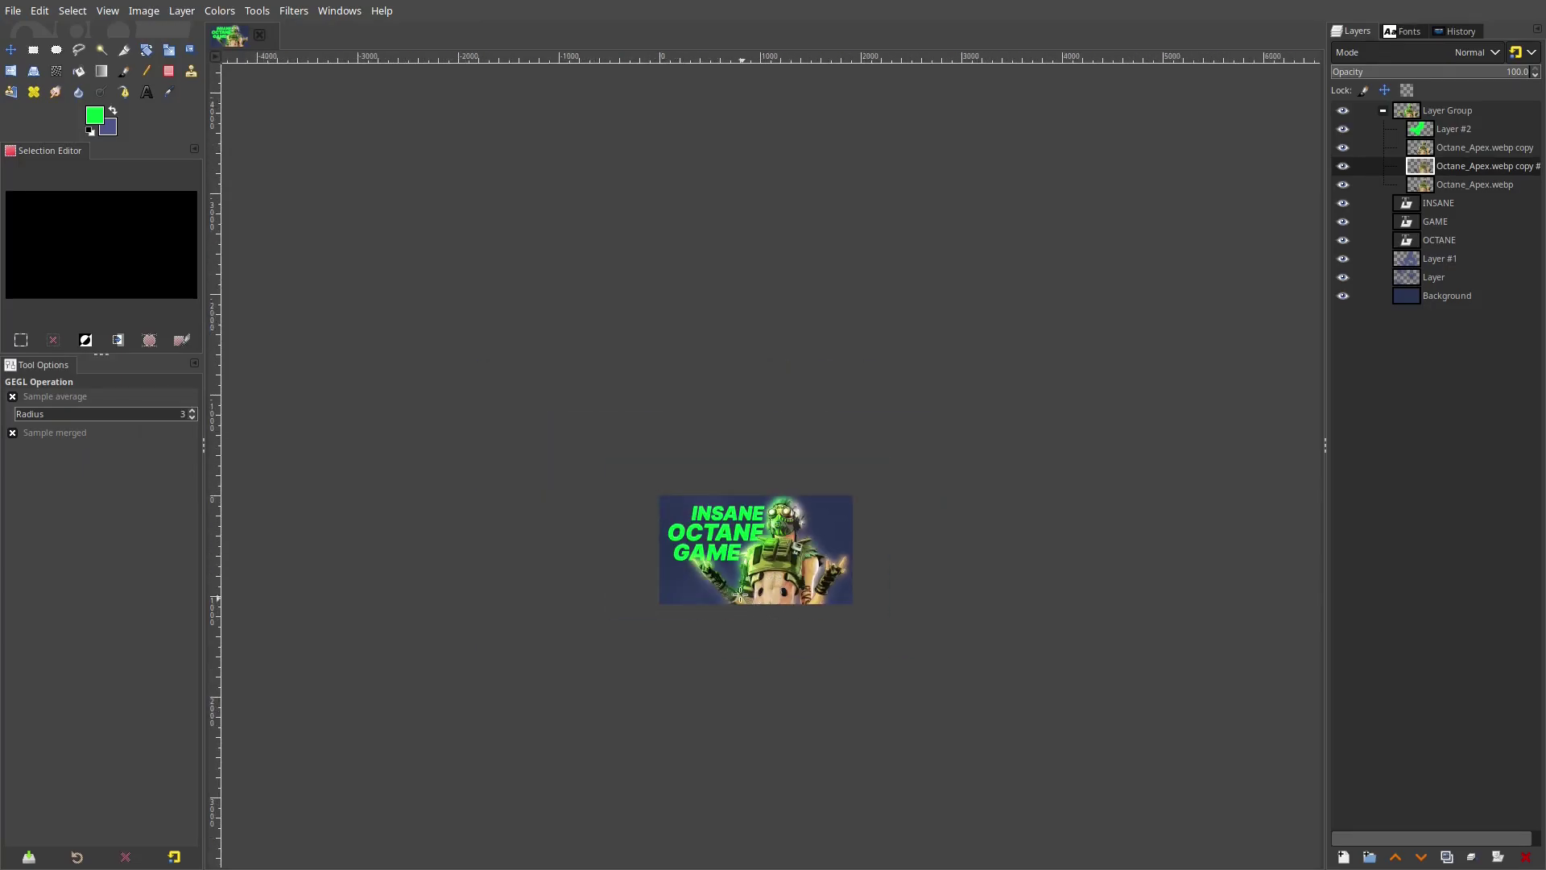
{"action": "scroll", "coordinate": [740, 581], "scroll_direction": "up", "scroll_amount": 5}
Fuzzy-select the character's silhouette on the Octane_Apex.webp copy layer and grow the selection by 10 px
{"action": "left_click", "coordinate": [101, 50]}
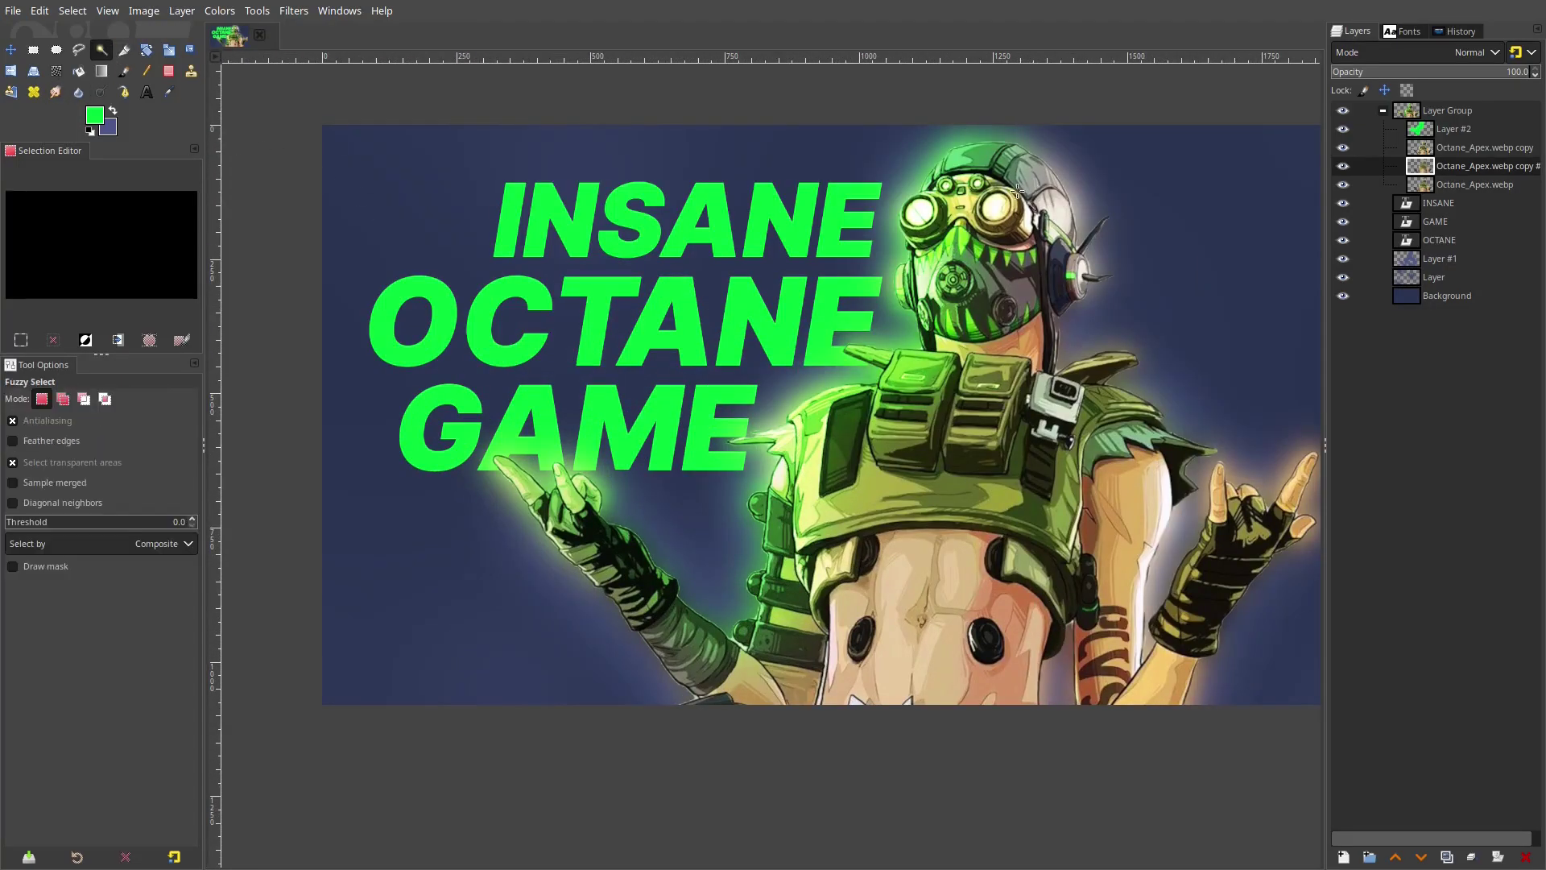
{"action": "left_click", "coordinate": [1488, 152]}
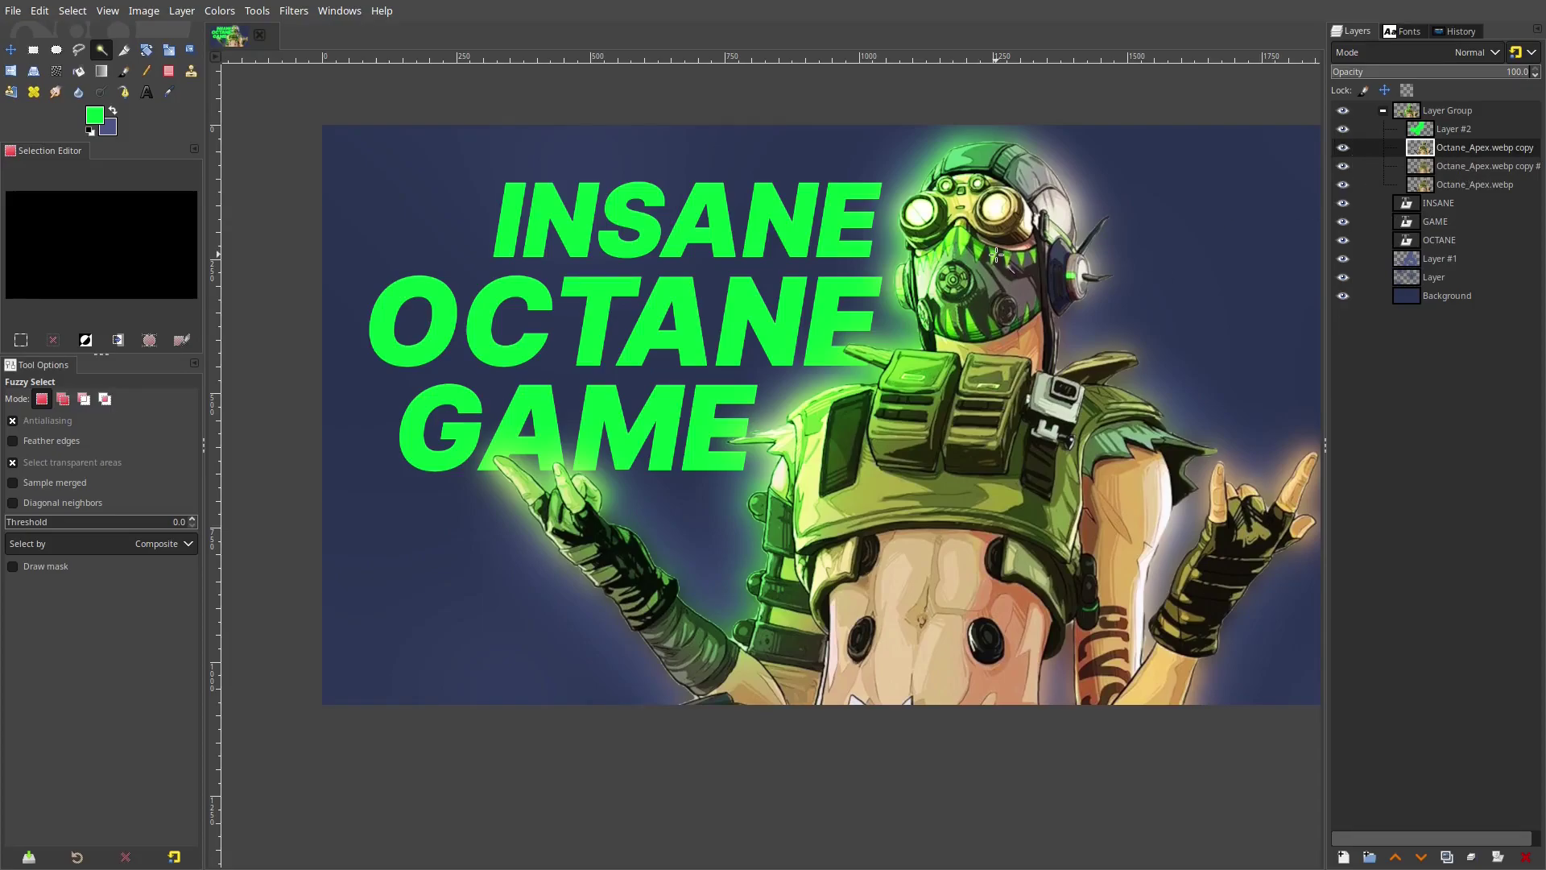
{"action": "left_click", "coordinate": [976, 354]}
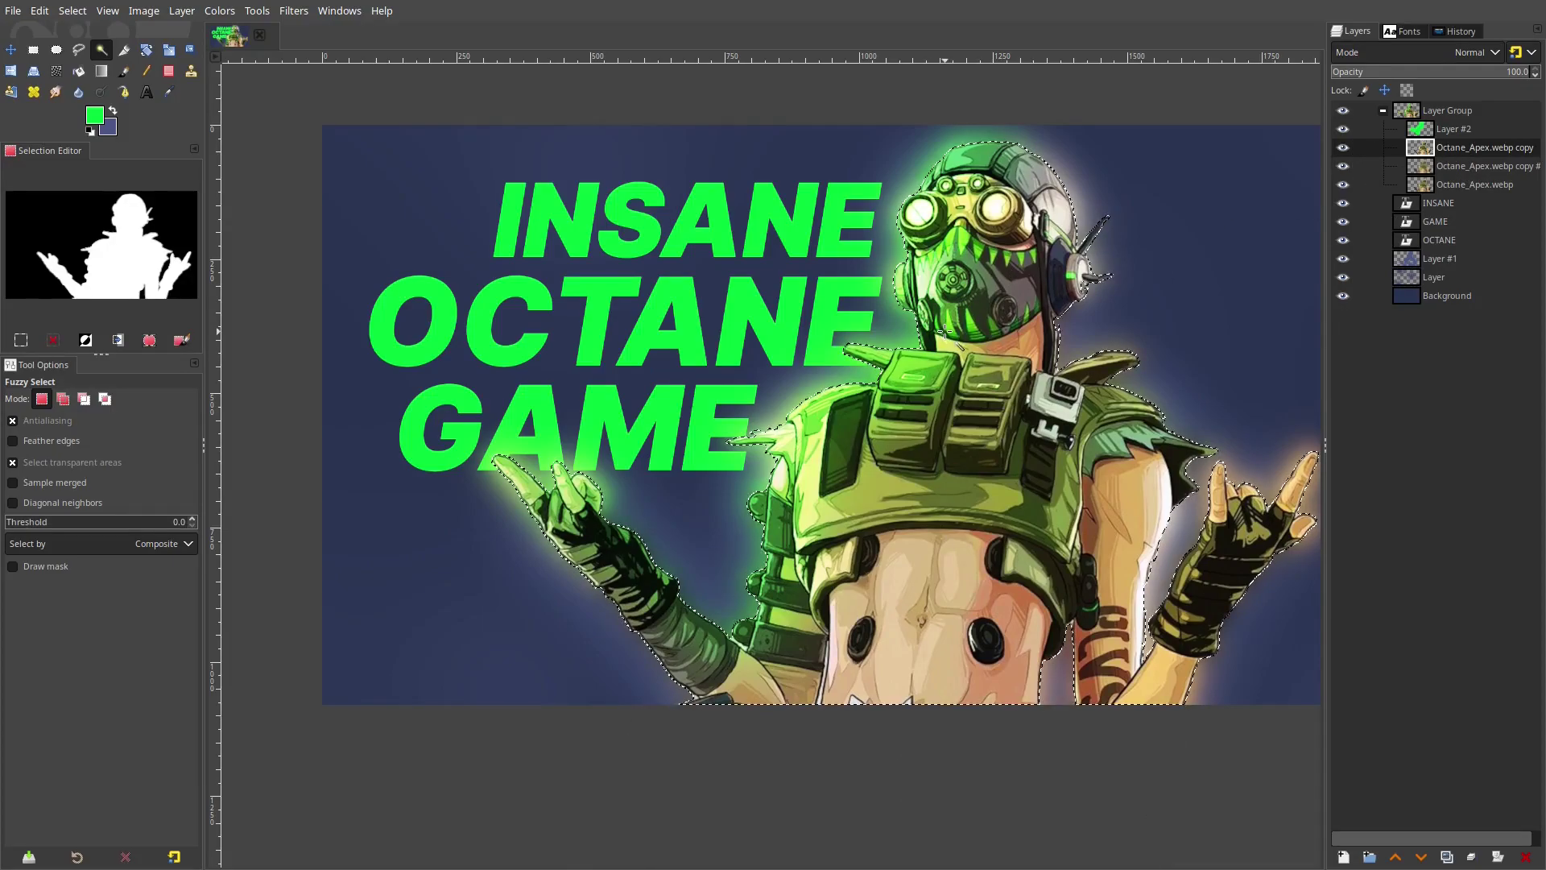
{"action": "left_click", "coordinate": [73, 10]}
{"action": "left_click", "coordinate": [98, 251]}
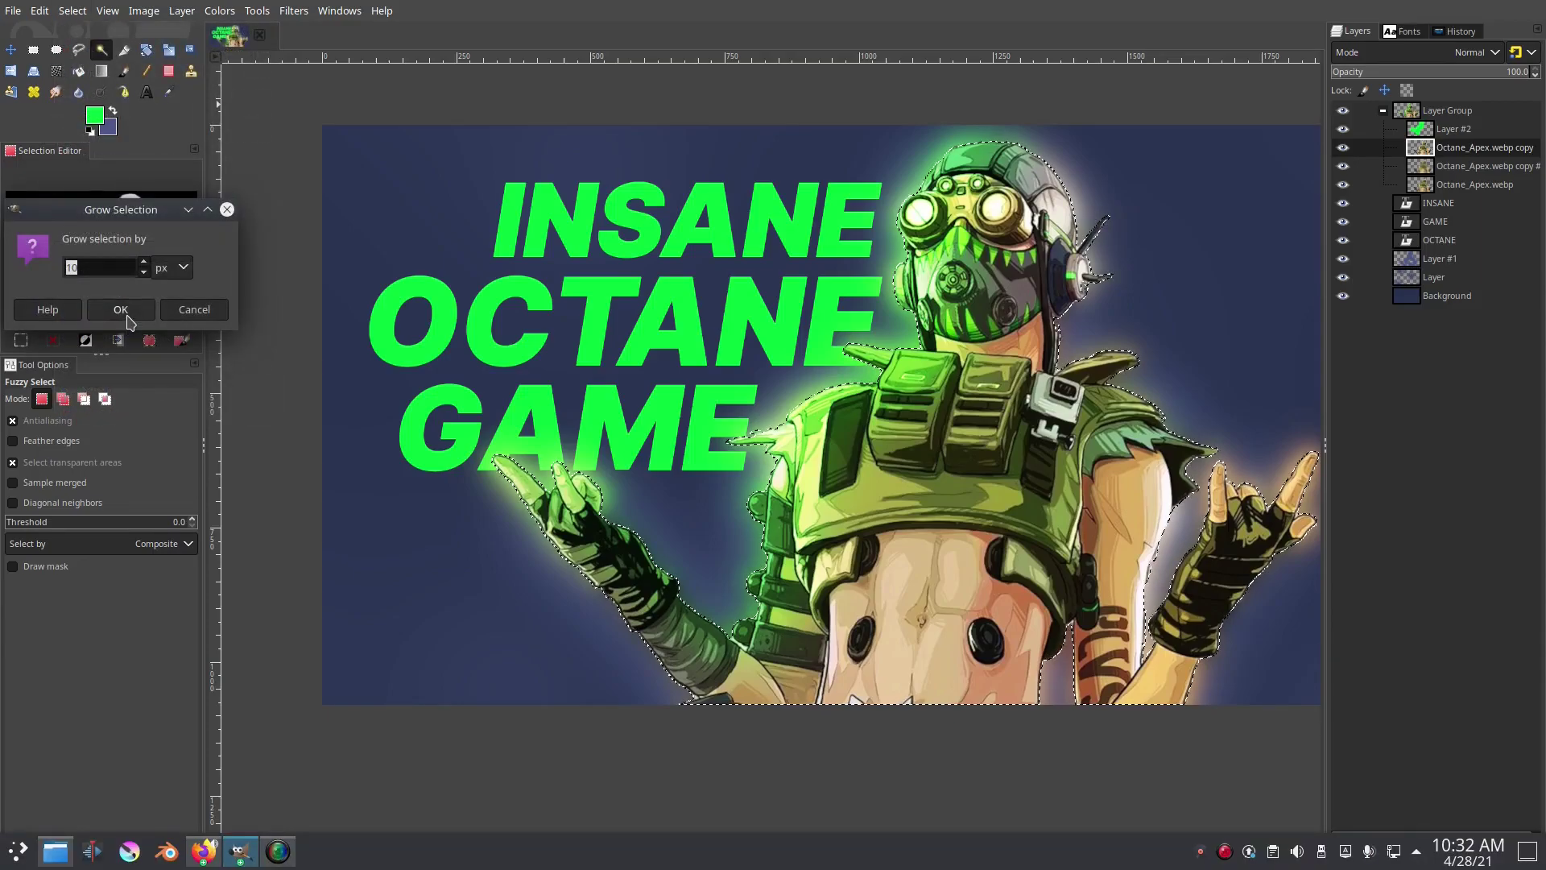
{"action": "left_click", "coordinate": [120, 315]}
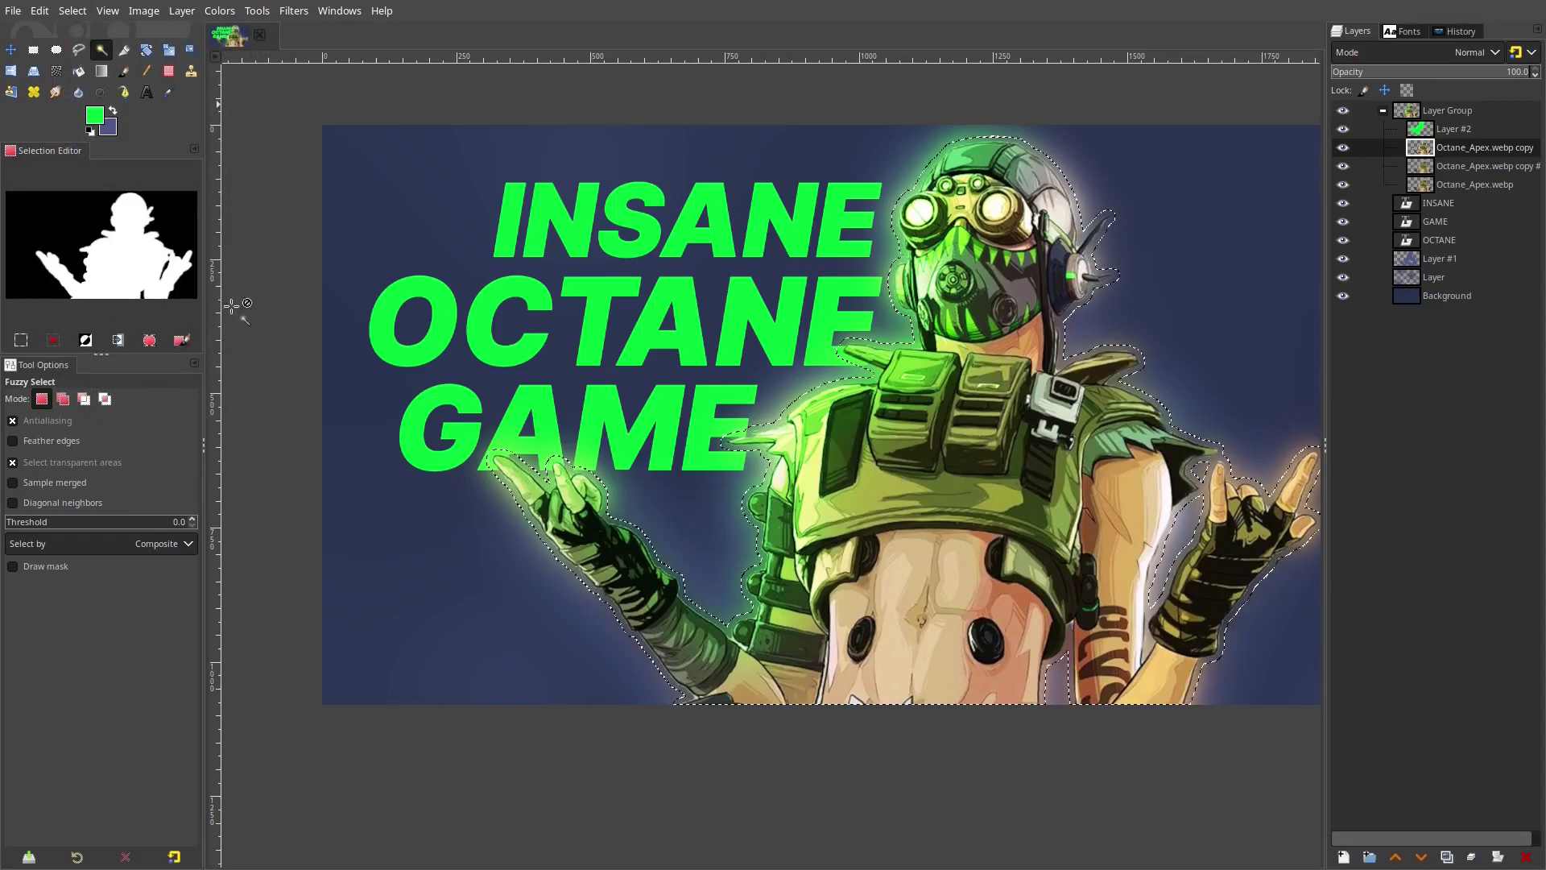
Erase the selected silhouette area from the INSANE, GAME and OCTANE text layers and clear the selection
{"action": "left_click", "coordinate": [1454, 205]}
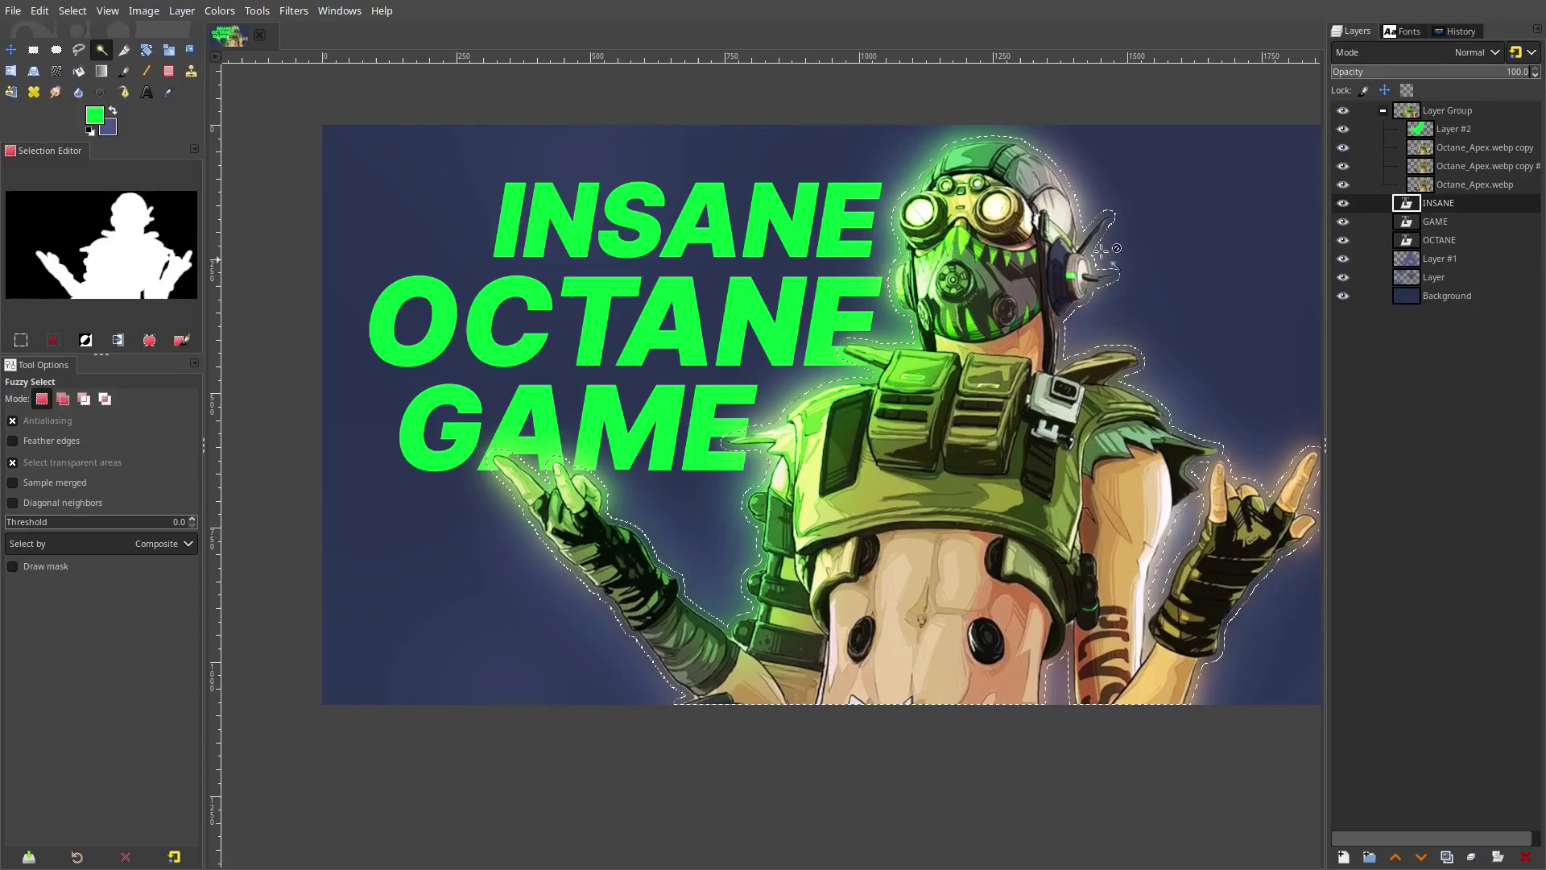
{"action": "left_click", "coordinate": [1438, 240]}
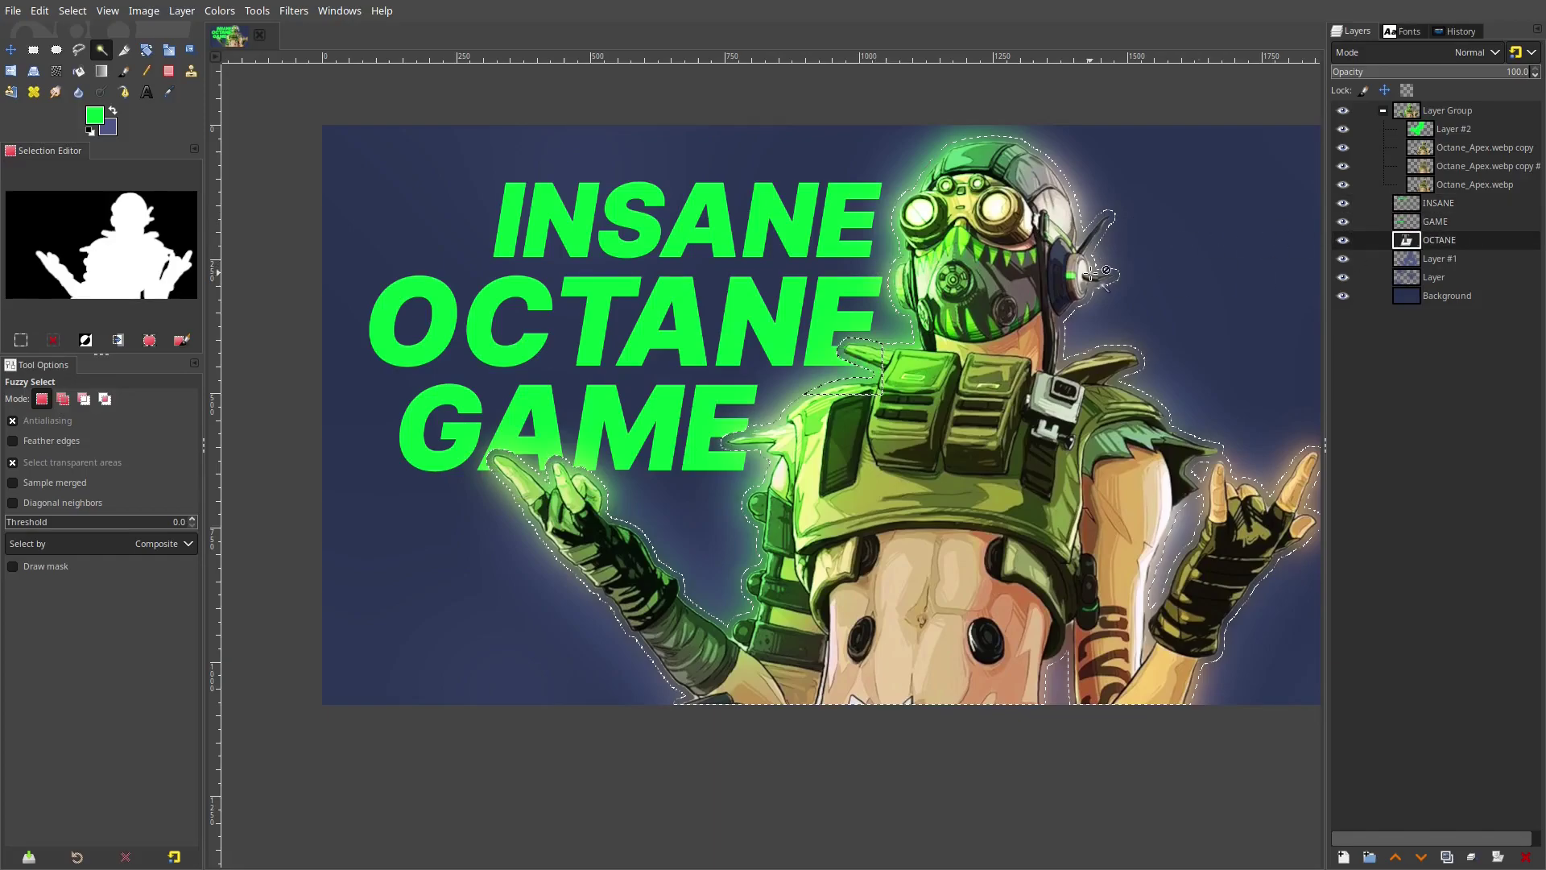
{"action": "left_click", "coordinate": [74, 11]}
{"action": "left_click", "coordinate": [83, 50]}
{"action": "scroll", "coordinate": [803, 361], "scroll_direction": "up", "scroll_amount": 3}
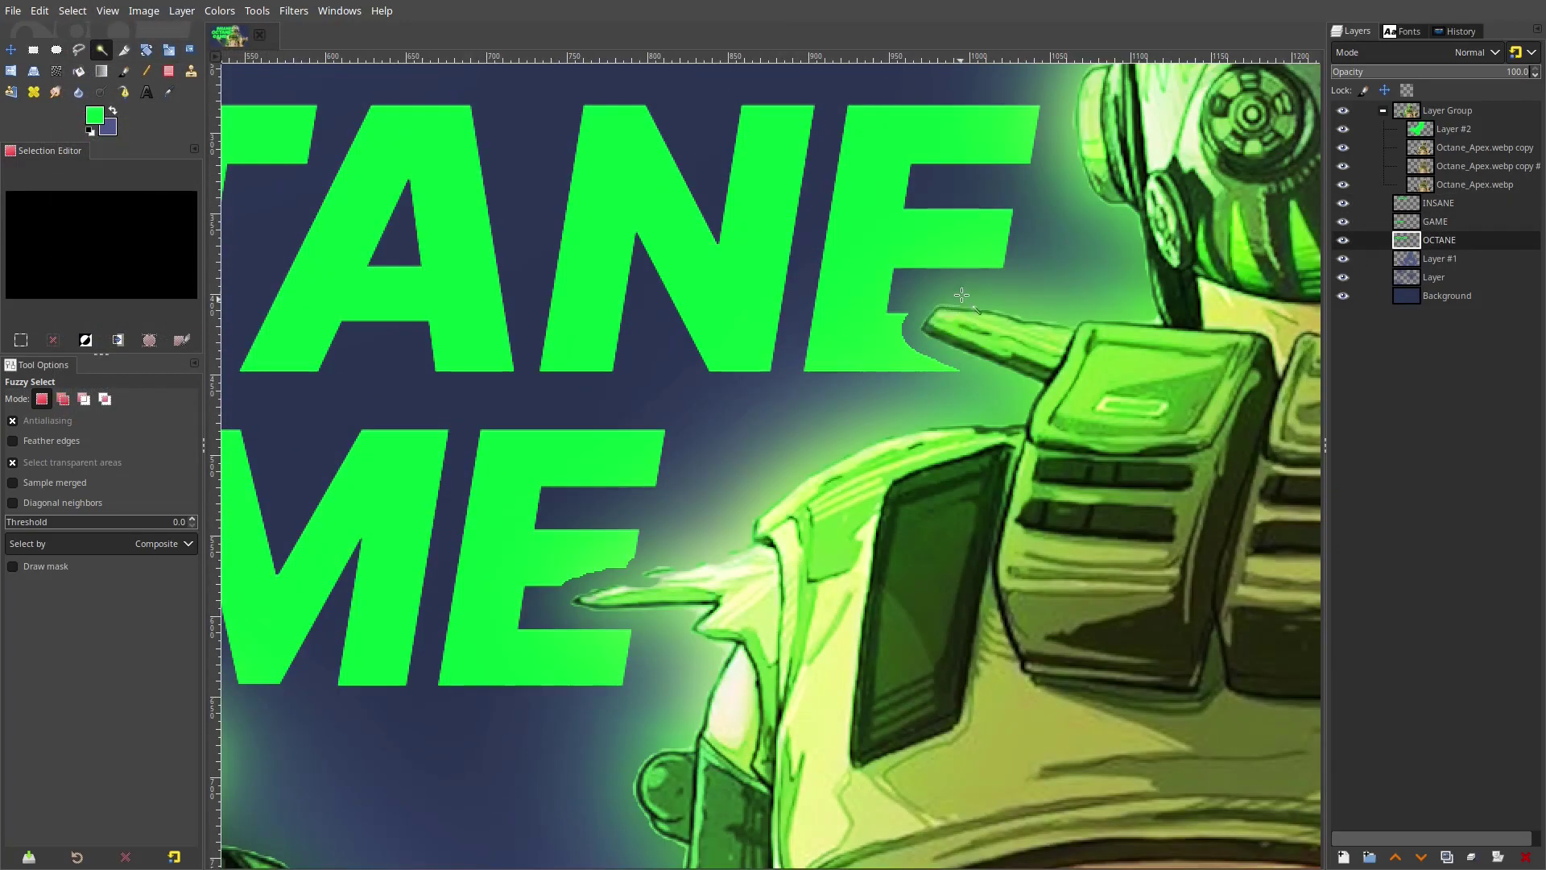
{"action": "scroll", "coordinate": [597, 469], "scroll_direction": "down", "scroll_amount": 2, "text": "ctrl"}
{"action": "scroll", "coordinate": [772, 513], "scroll_direction": "up", "scroll_amount": 2, "text": "ctrl"}
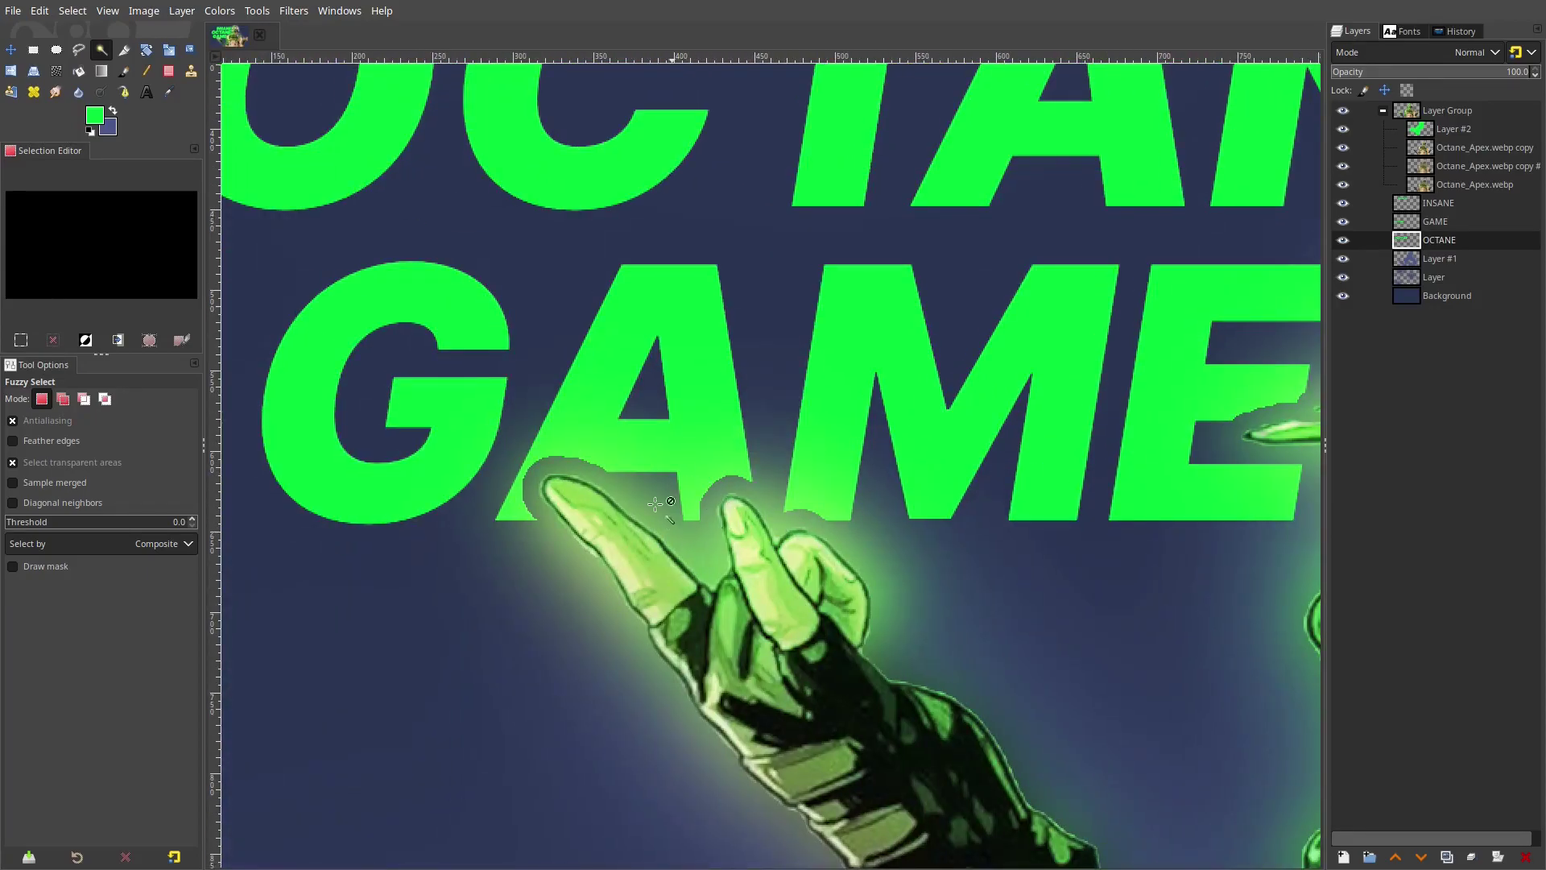
Undo the silhouette erasures on the text layers and bring back the character silhouette selection
{"action": "scroll", "coordinate": [582, 496], "scroll_direction": "down", "scroll_amount": 6, "text": "ctrl"}
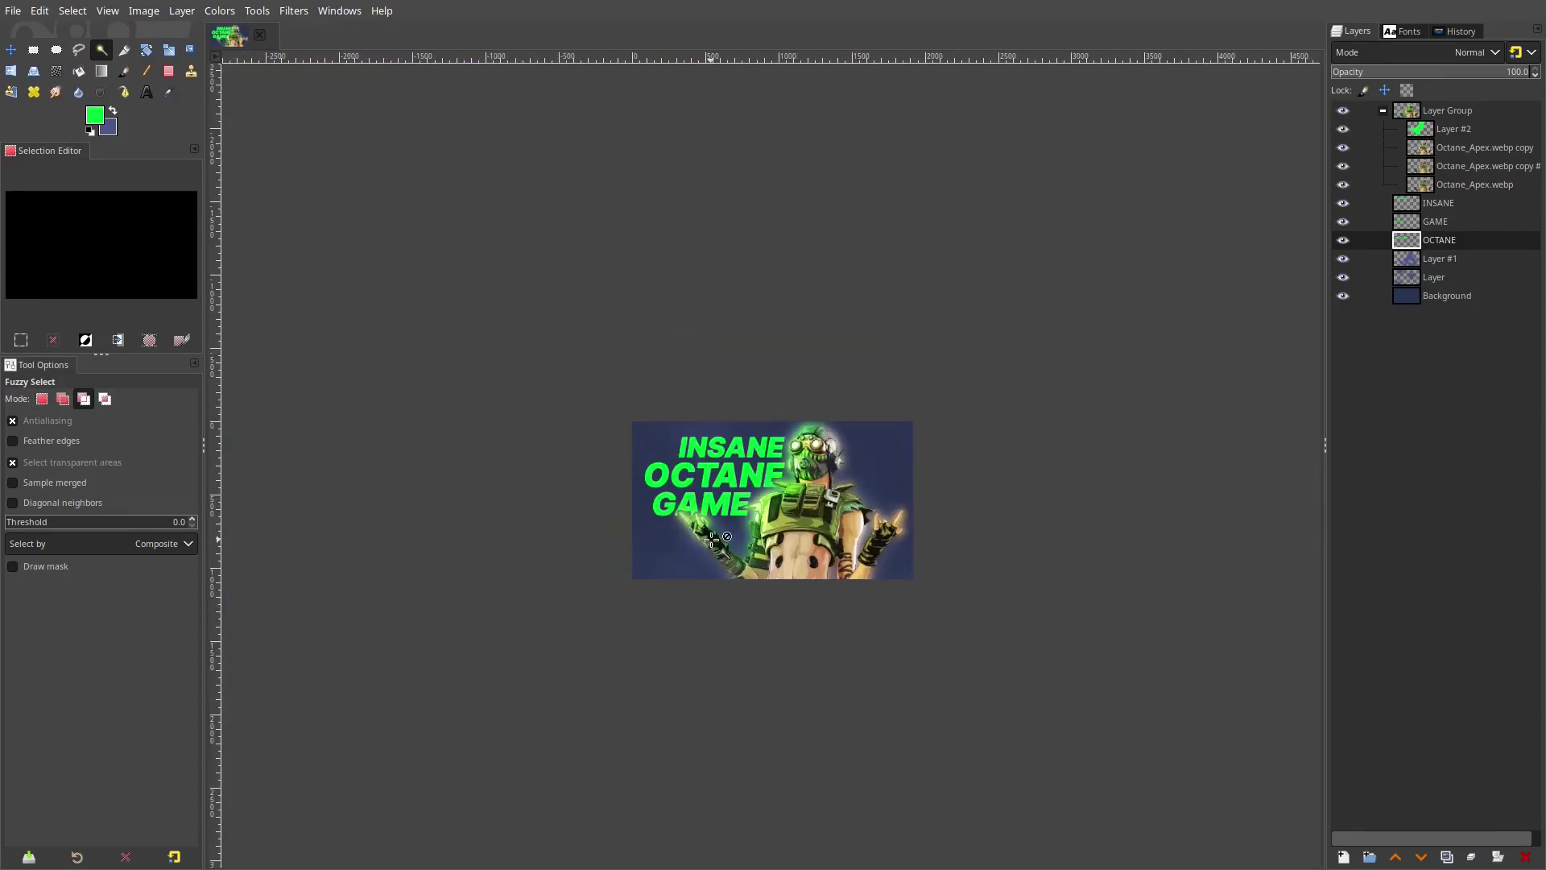
{"action": "scroll", "coordinate": [726, 505], "scroll_direction": "up", "scroll_amount": 2, "text": "ctrl"}
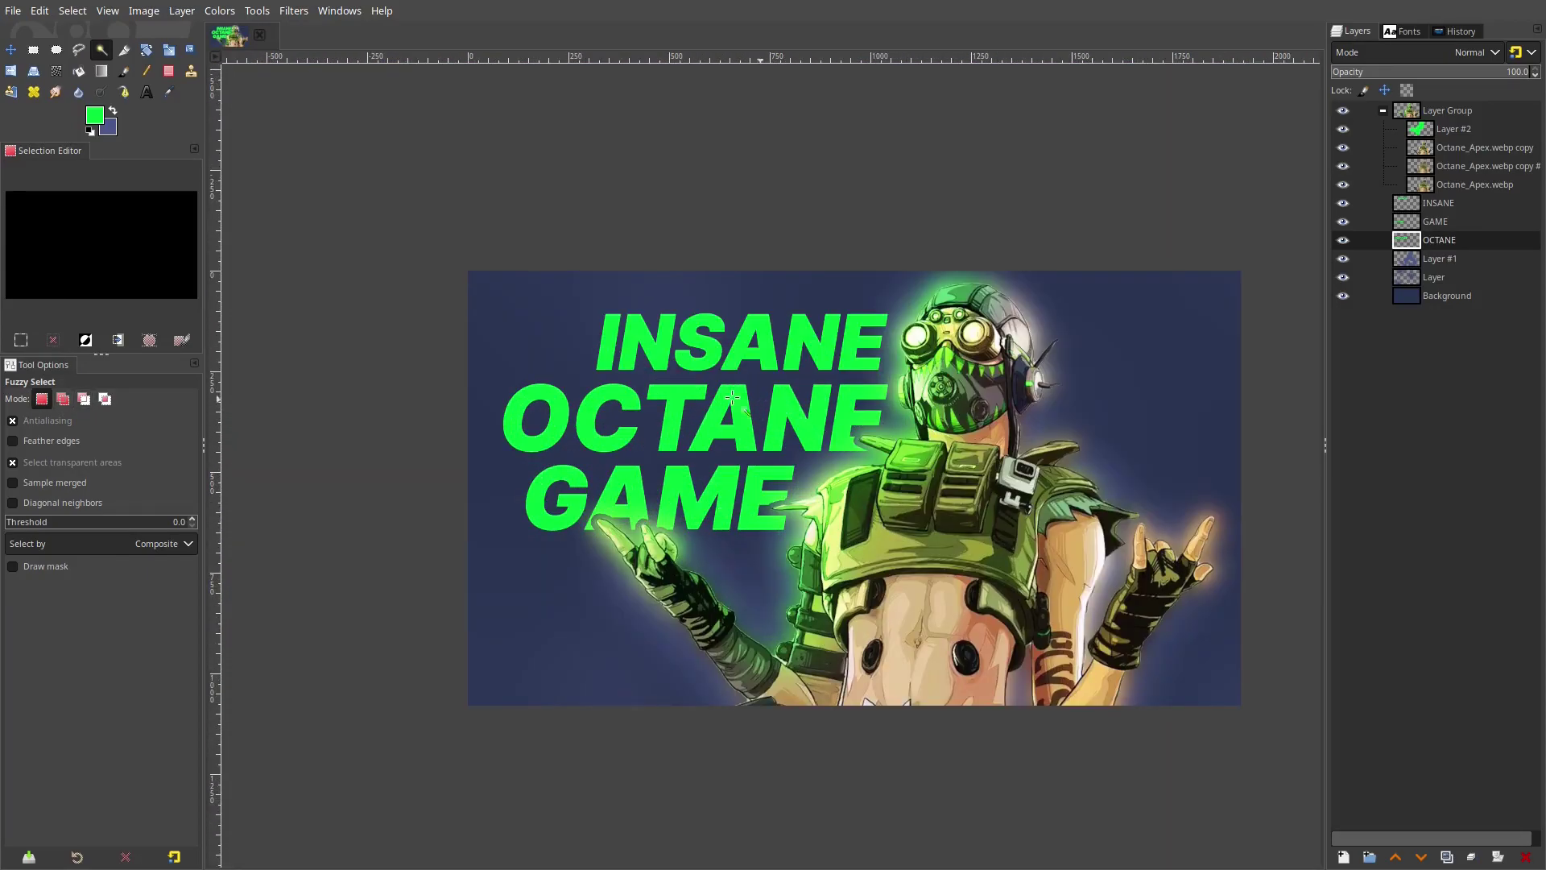
{"action": "left_click", "coordinate": [146, 91]}
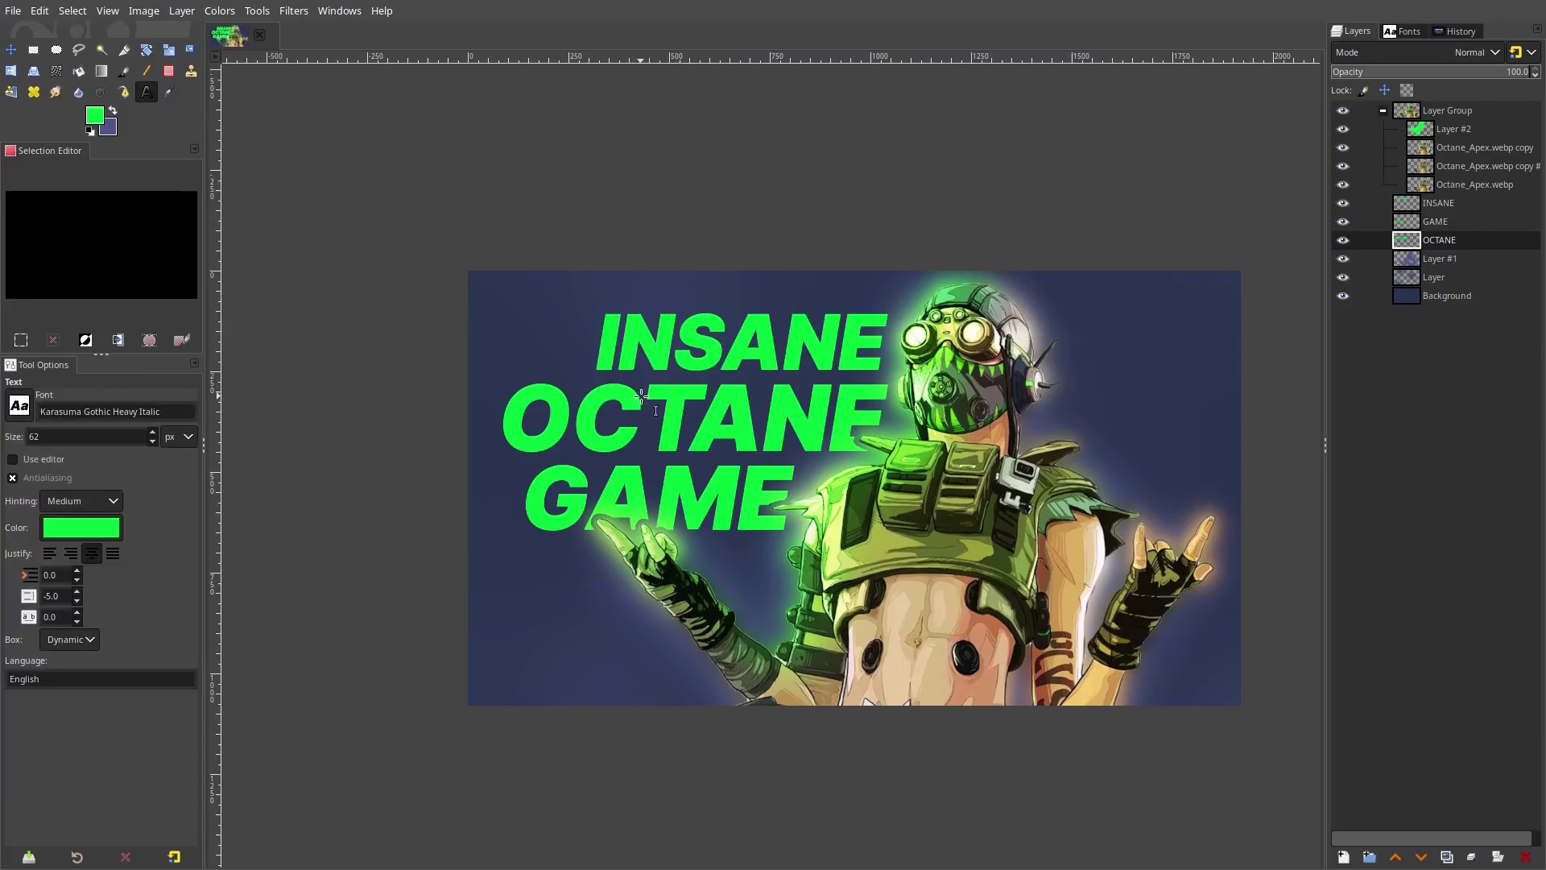
{"action": "key", "text": "ctrl+z"}
{"action": "key", "text": "ctrl+z"}
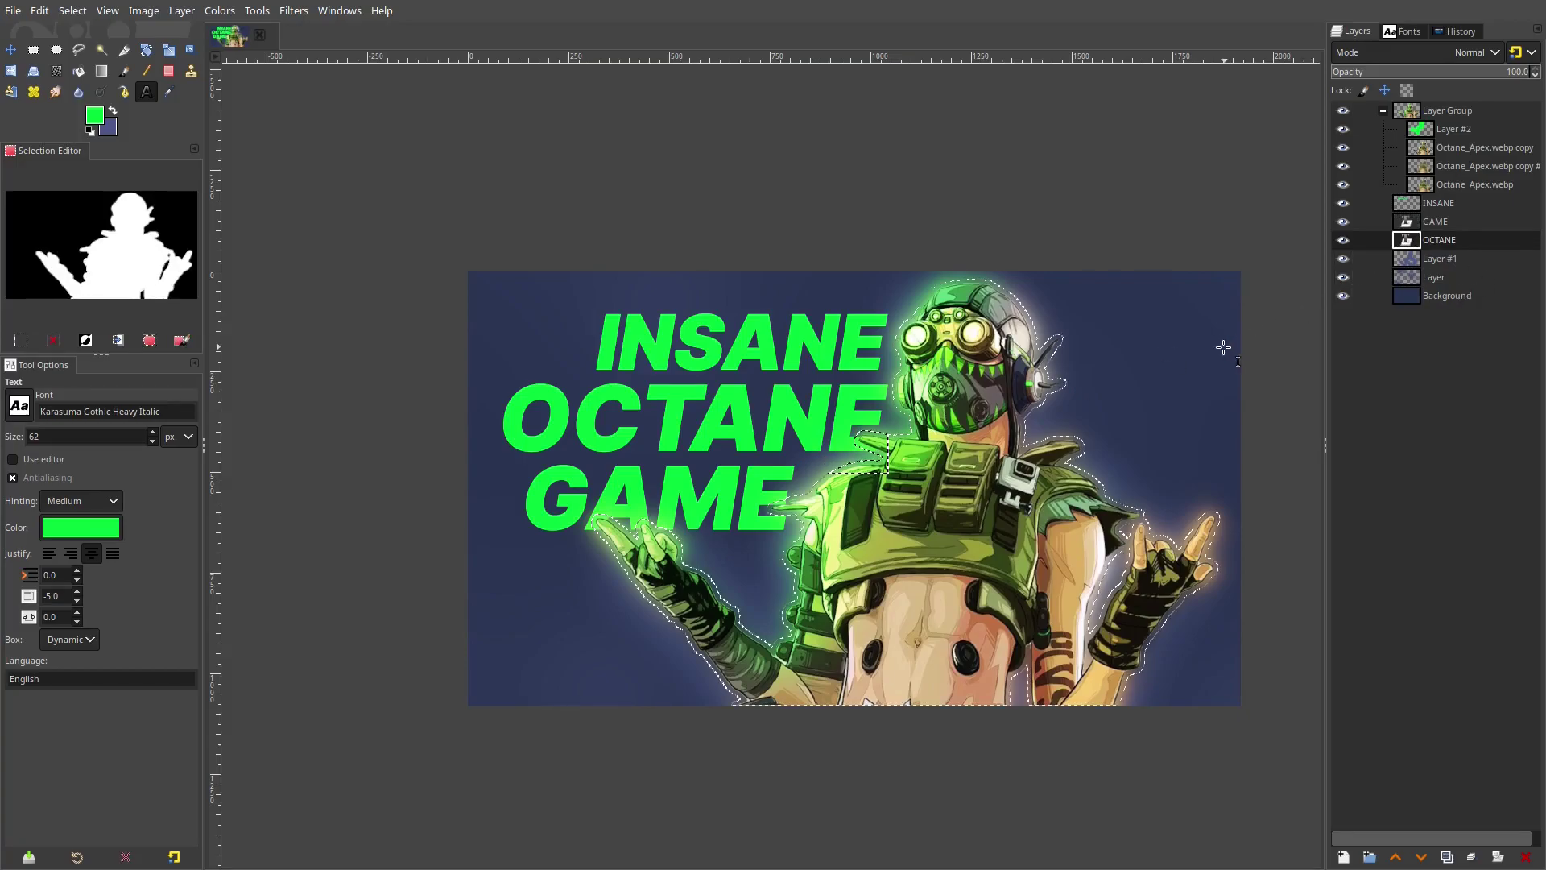
Add a new layer and place it directly below the Octane_Apex.webp layer at the bottom of the layer group
{"action": "left_click", "coordinate": [1454, 187]}
{"action": "left_click", "coordinate": [1343, 857]}
{"action": "left_click", "coordinate": [1426, 814]}
{"action": "left_click_drag", "start_coordinate": [1453, 185], "coordinate": [1456, 208]}
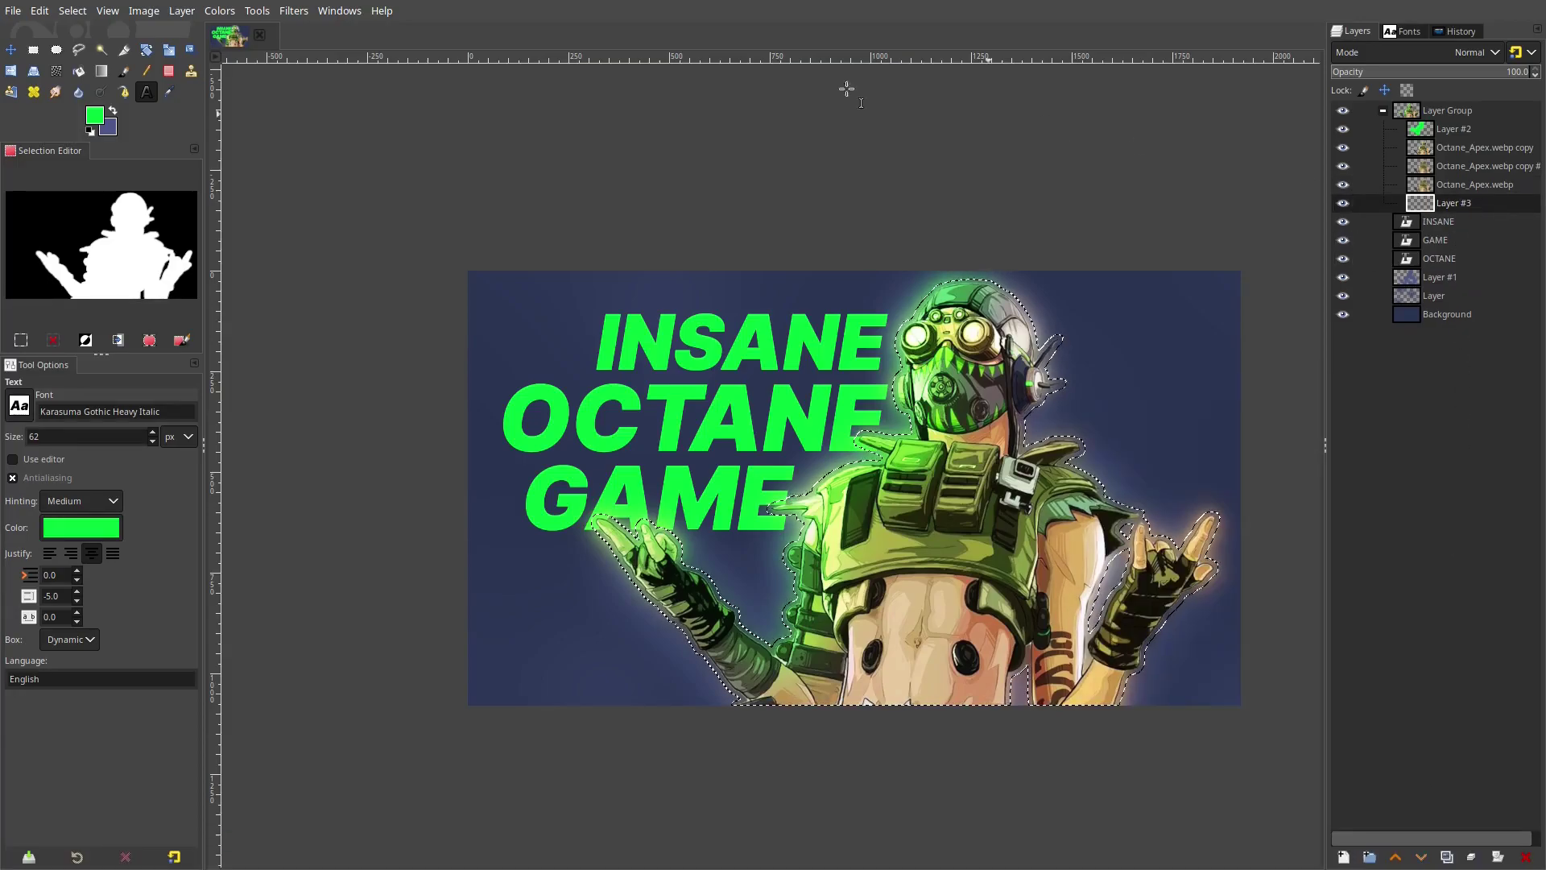
Fill the silhouette selection on the new layer with dark blue using Bucket Fill and clear the selection
{"action": "left_click", "coordinate": [113, 111]}
{"action": "left_click", "coordinate": [94, 114]}
{"action": "left_click", "coordinate": [764, 576]}
{"action": "left_click", "coordinate": [731, 627]}
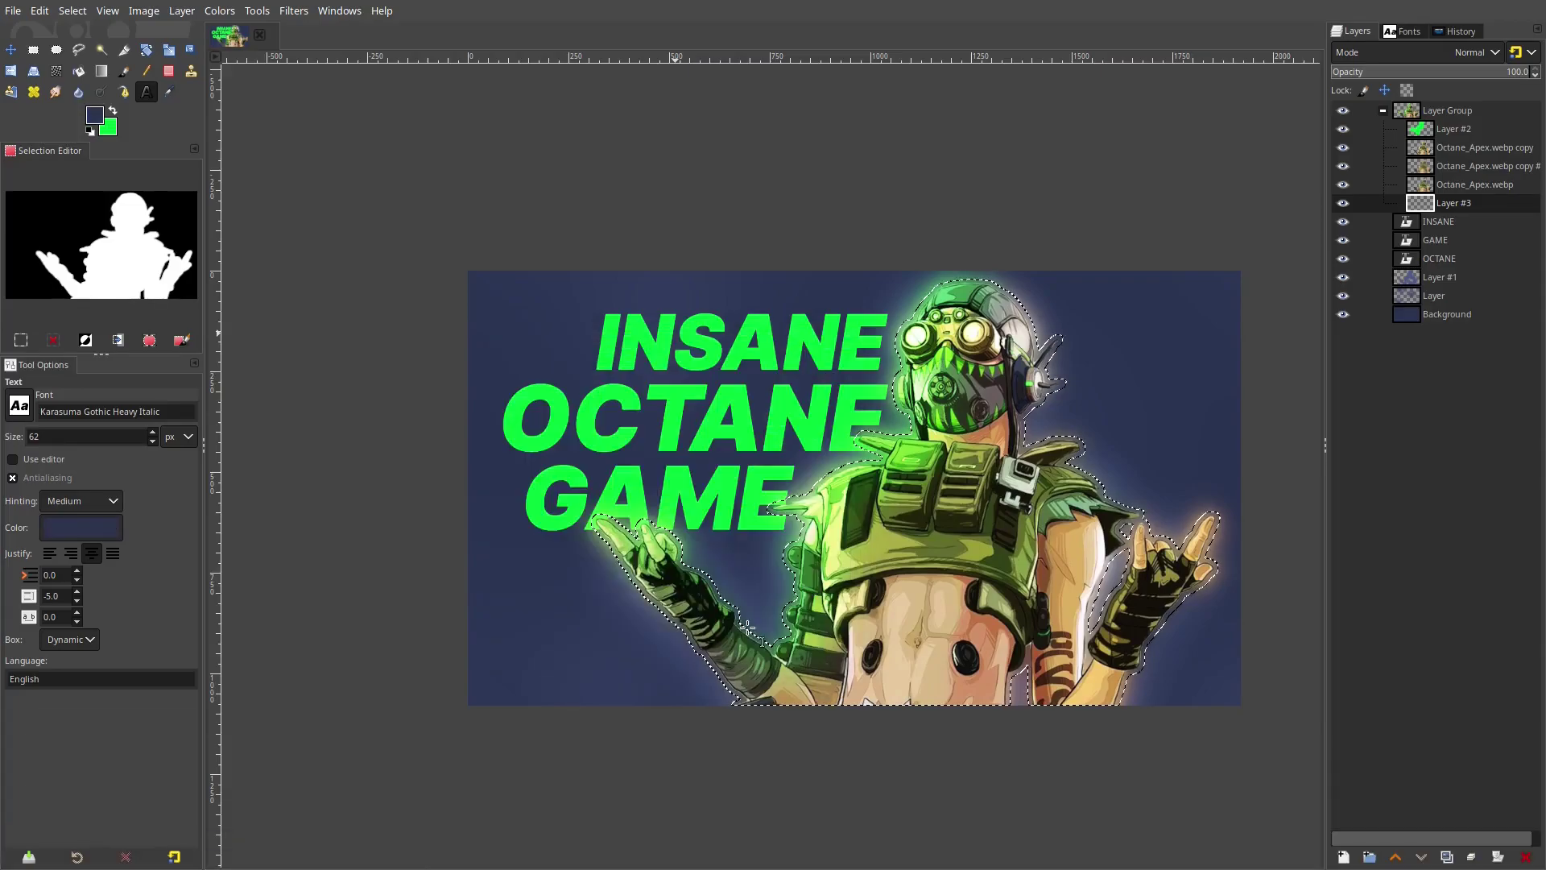
{"action": "left_click", "coordinate": [78, 70]}
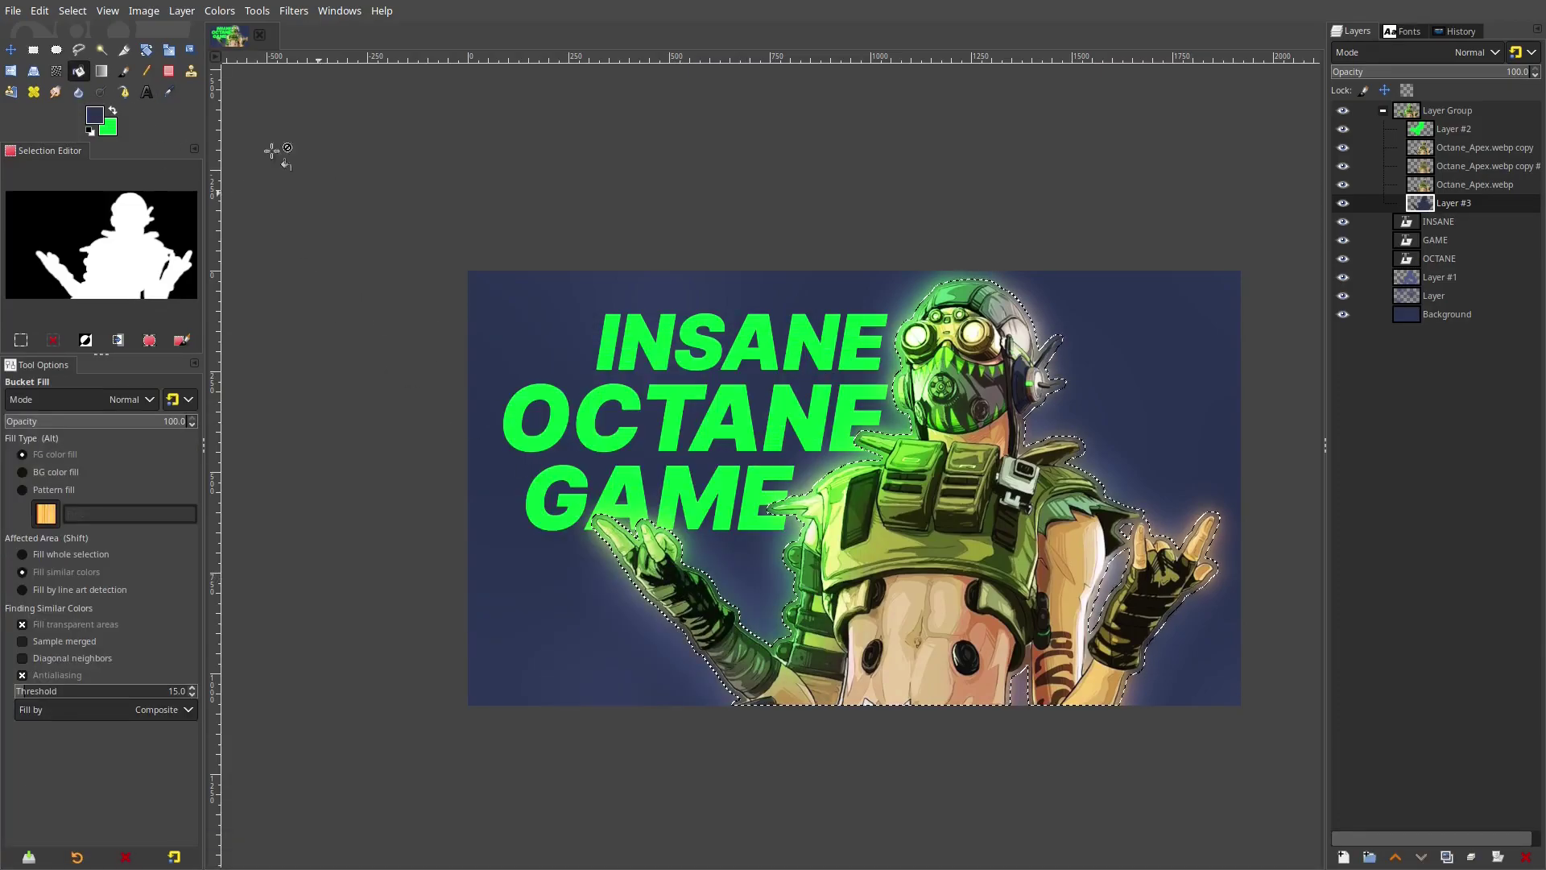
{"action": "left_click", "coordinate": [72, 11]}
{"action": "left_click", "coordinate": [89, 53]}
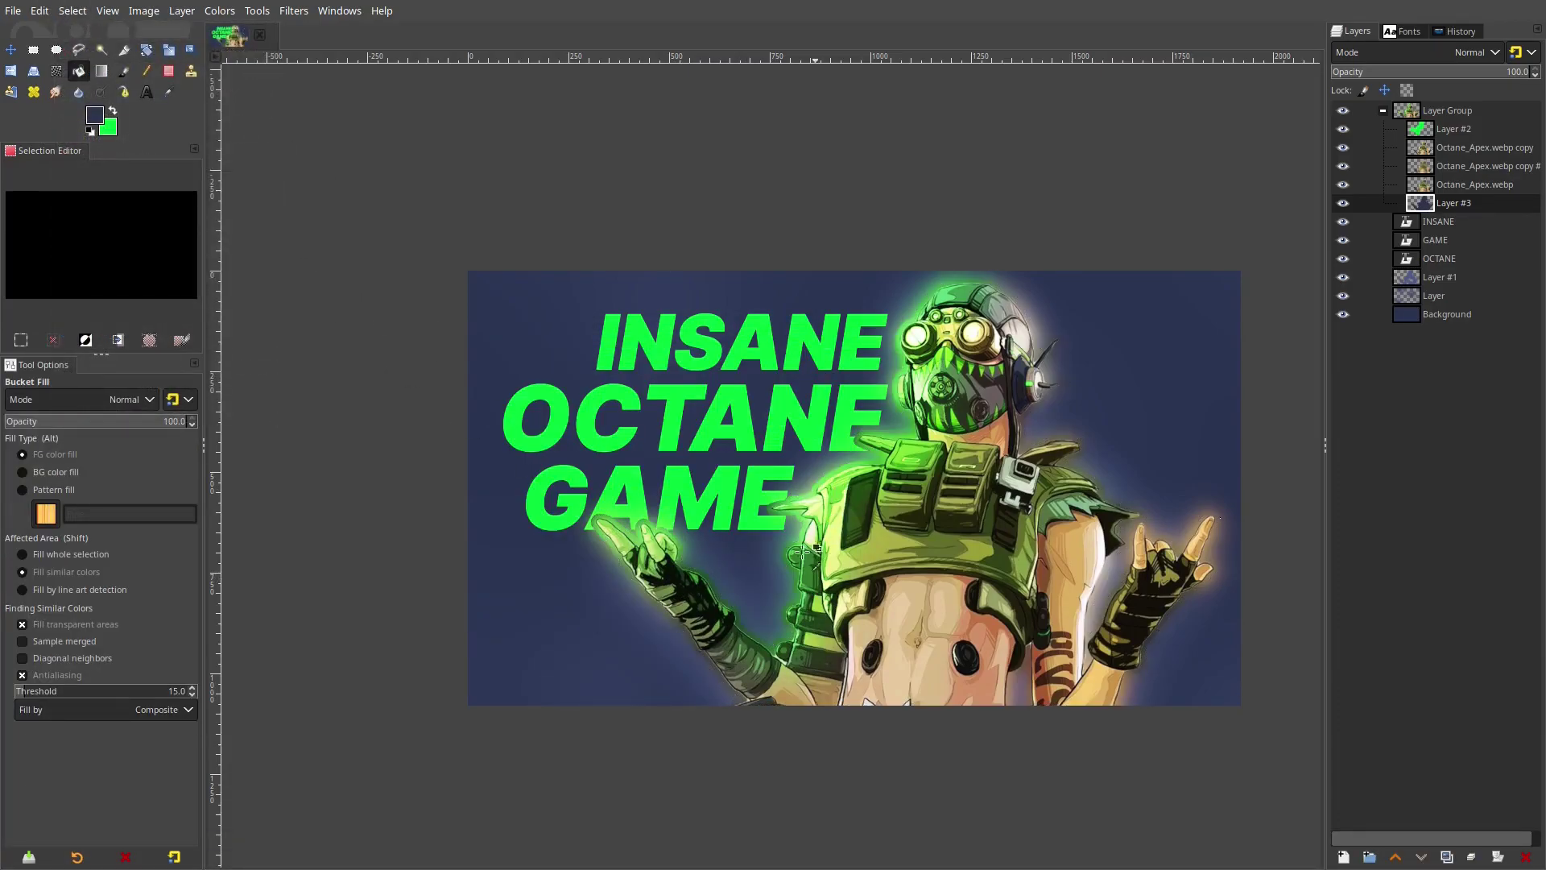
{"action": "scroll", "coordinate": [676, 563], "scroll_direction": "up", "scroll_amount": 4, "text": "ctrl"}
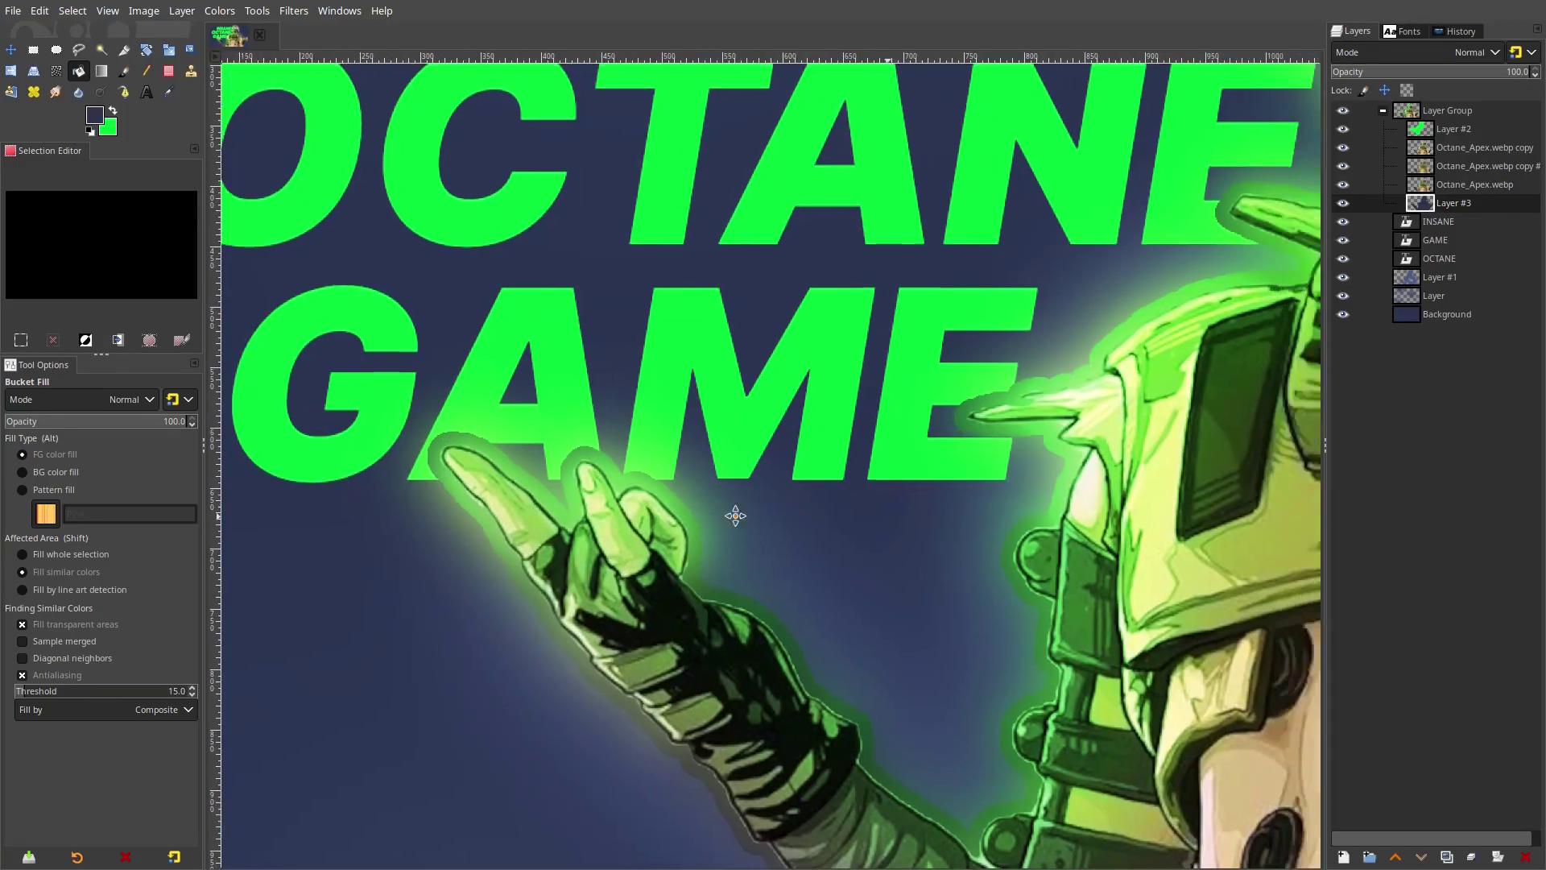
{"action": "scroll", "coordinate": [735, 515], "scroll_direction": "down", "scroll_amount": 5, "text": "ctrl"}
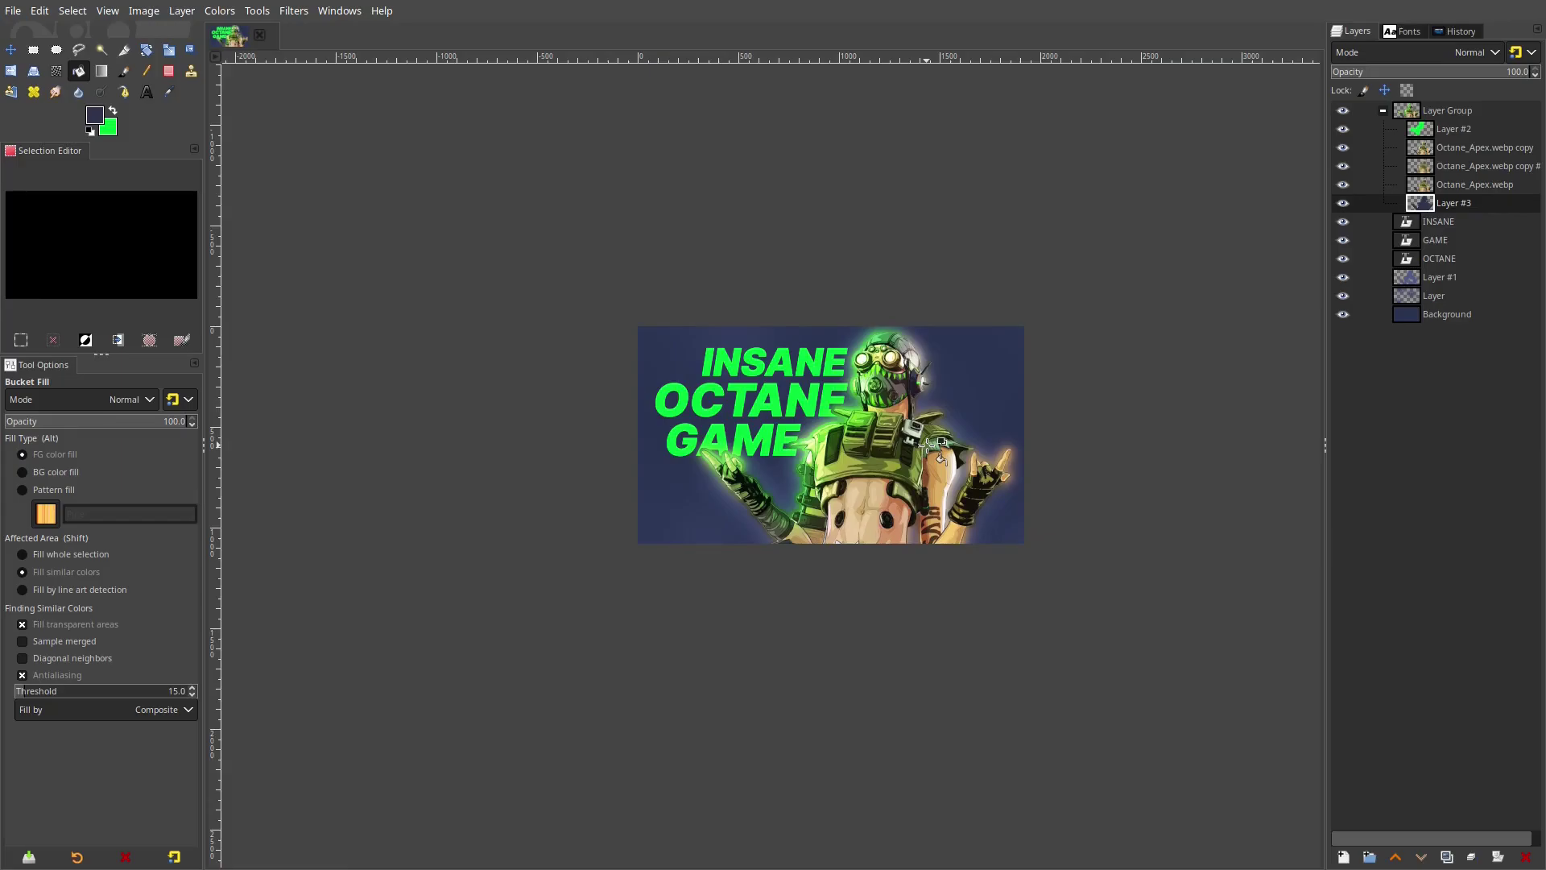
Copy the visible image, paste it as a new layer and move it above the layer group
{"action": "left_click", "coordinate": [39, 10]}
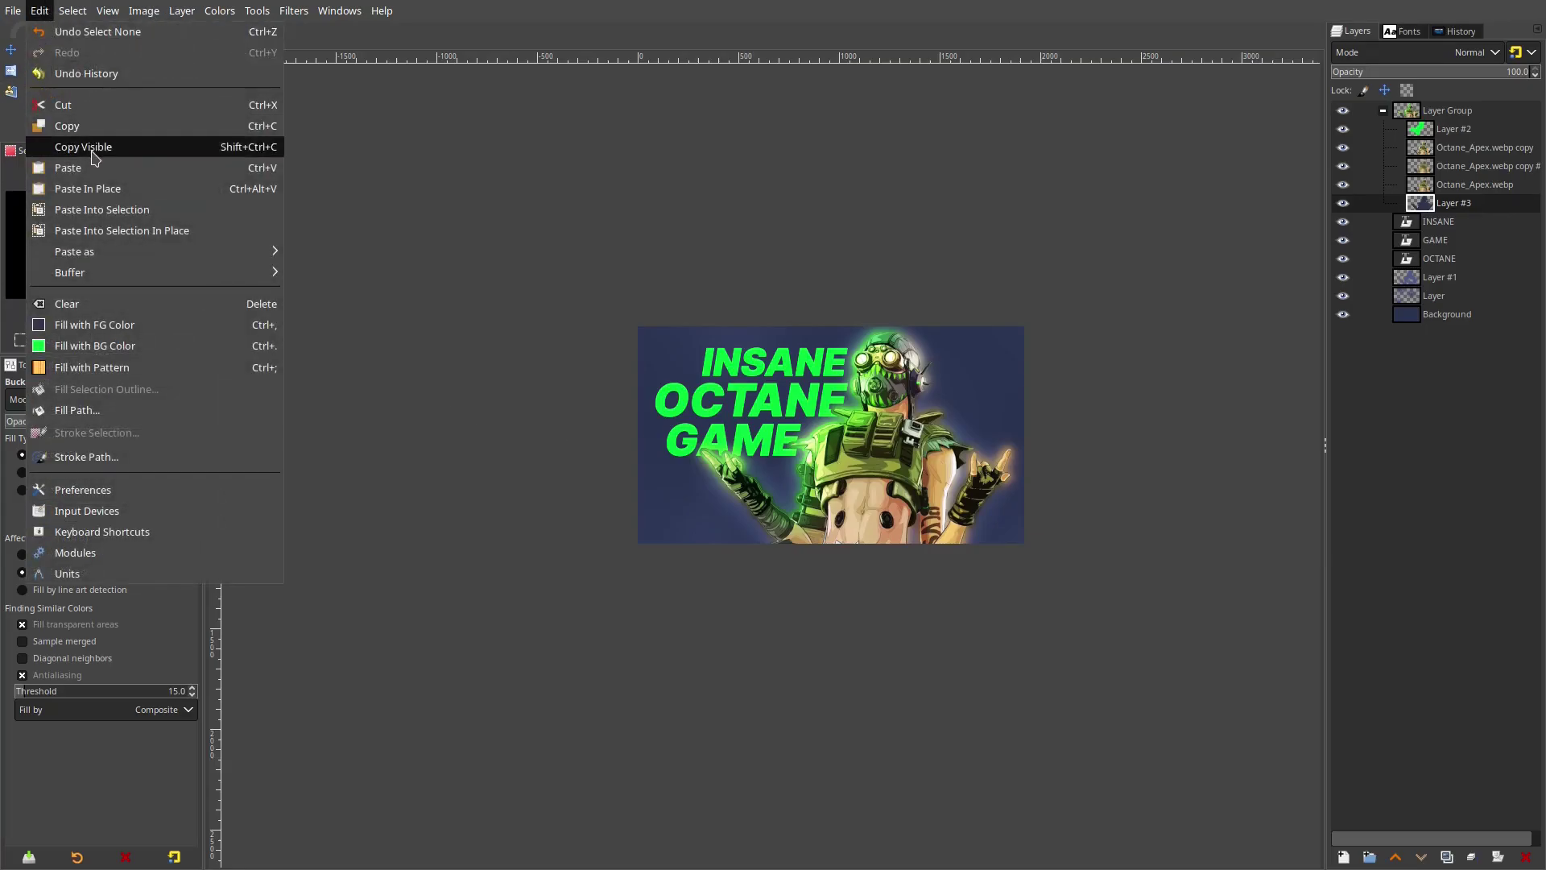
{"action": "left_click", "coordinate": [40, 10]}
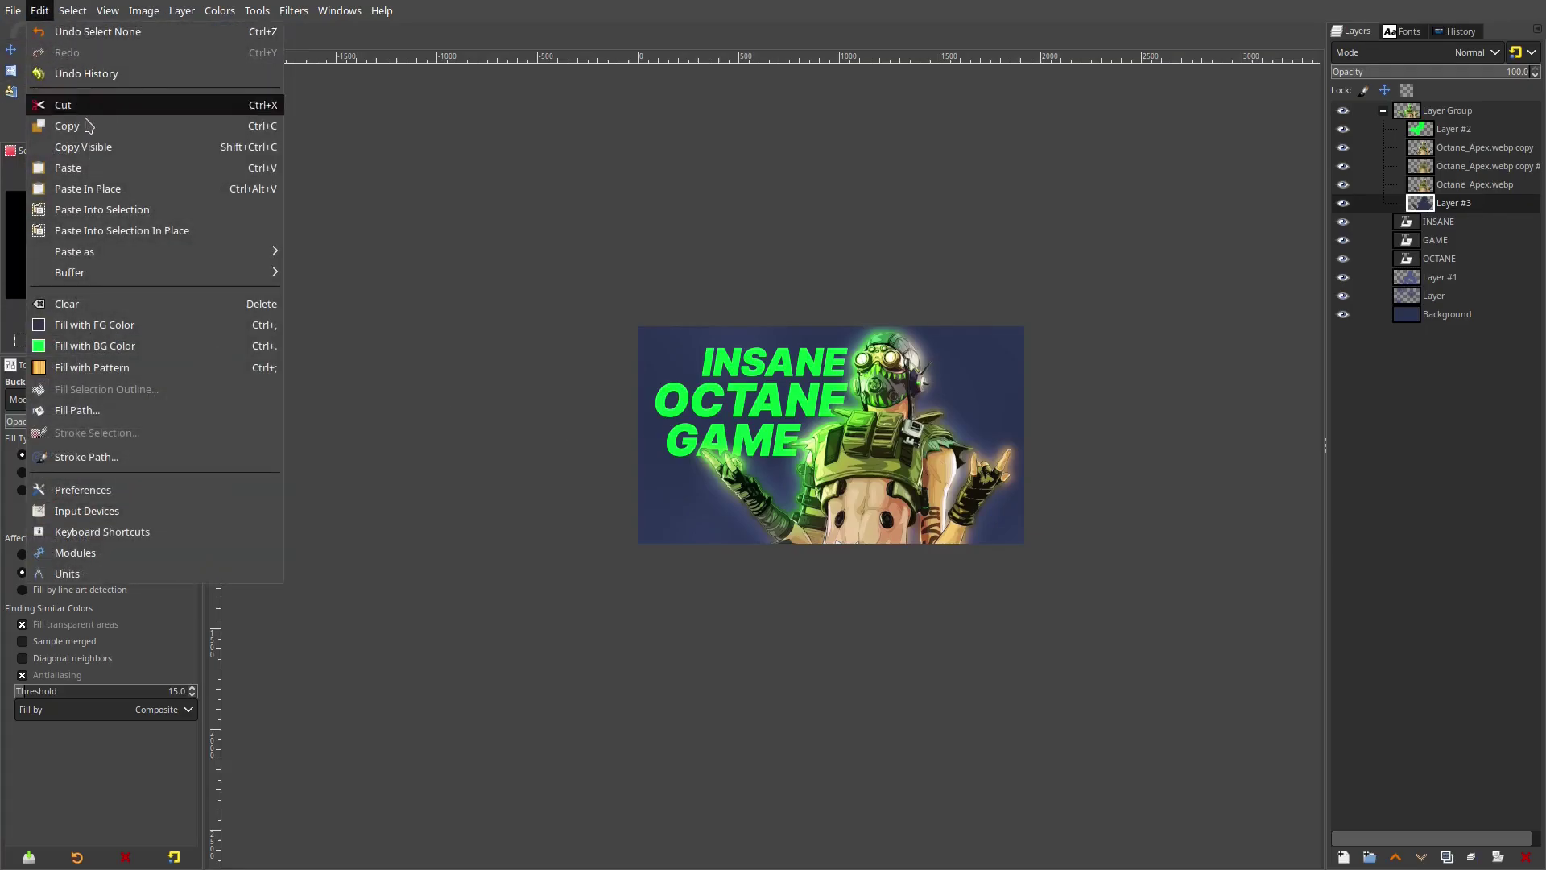
{"action": "left_click", "coordinate": [359, 272]}
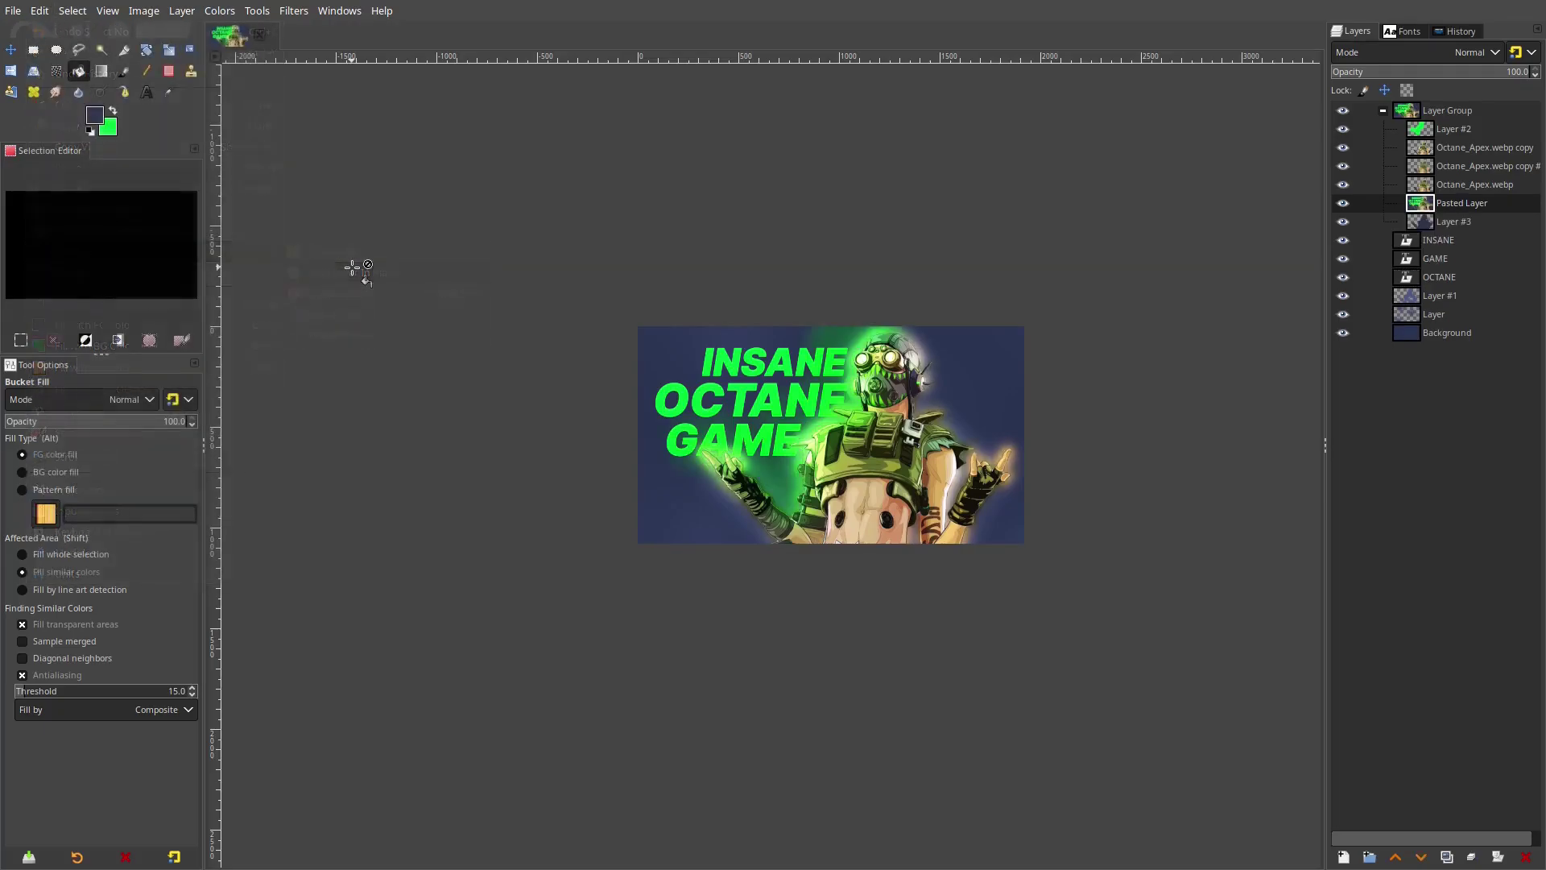
{"action": "left_click_drag", "start_coordinate": [1445, 208], "coordinate": [1442, 110]}
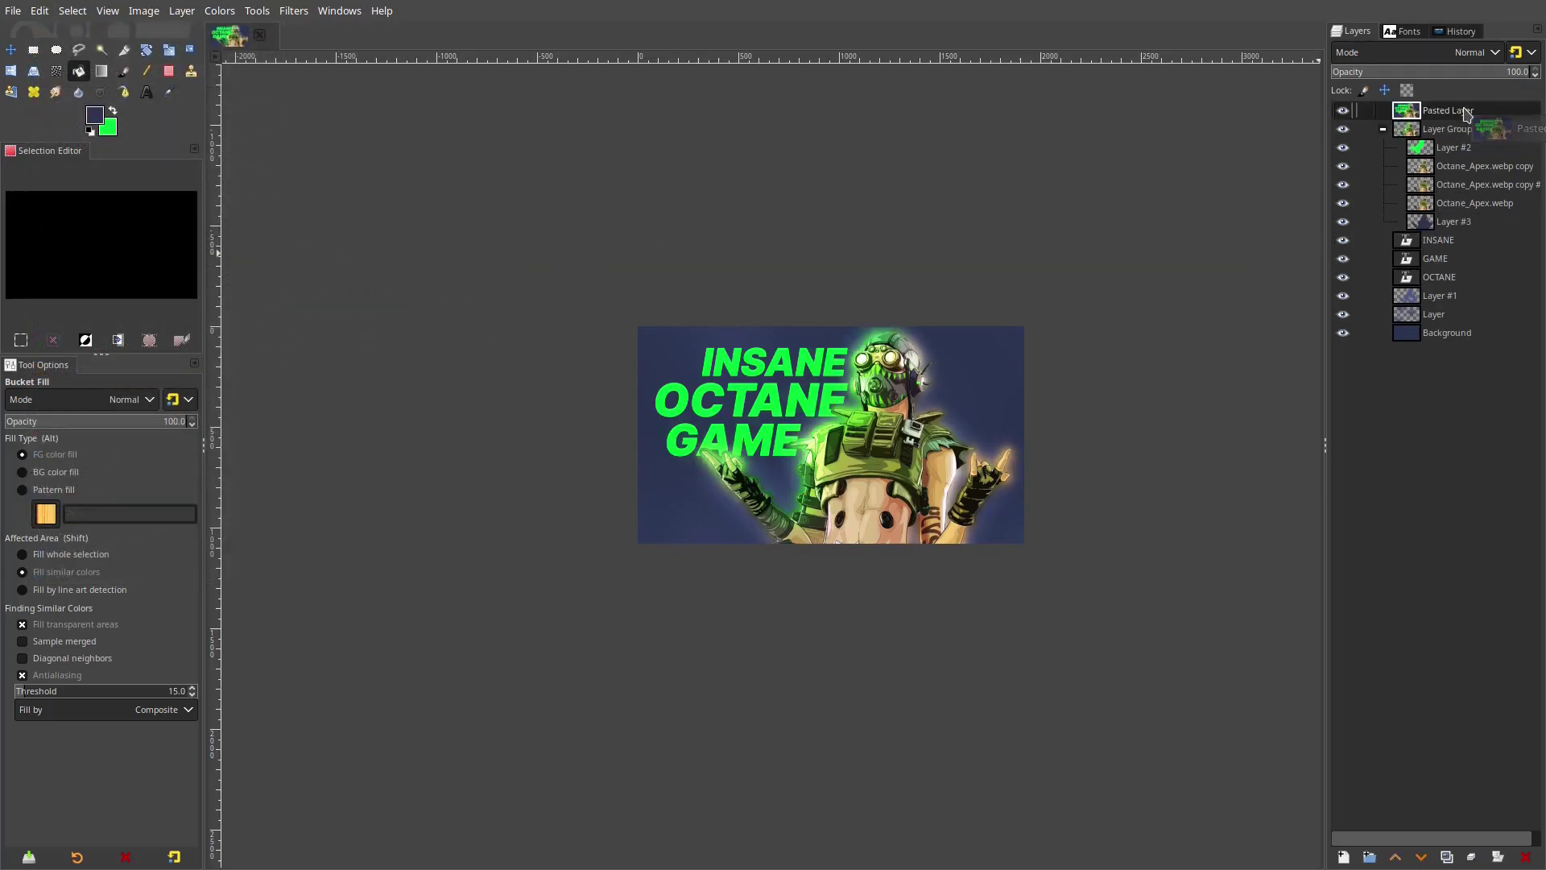
Duplicate the pasted layer and scale the copy up slightly with its aspect ratio kept
{"action": "scroll", "coordinate": [773, 364], "scroll_direction": "up", "scroll_amount": 1}
{"action": "right_click", "coordinate": [1424, 113]}
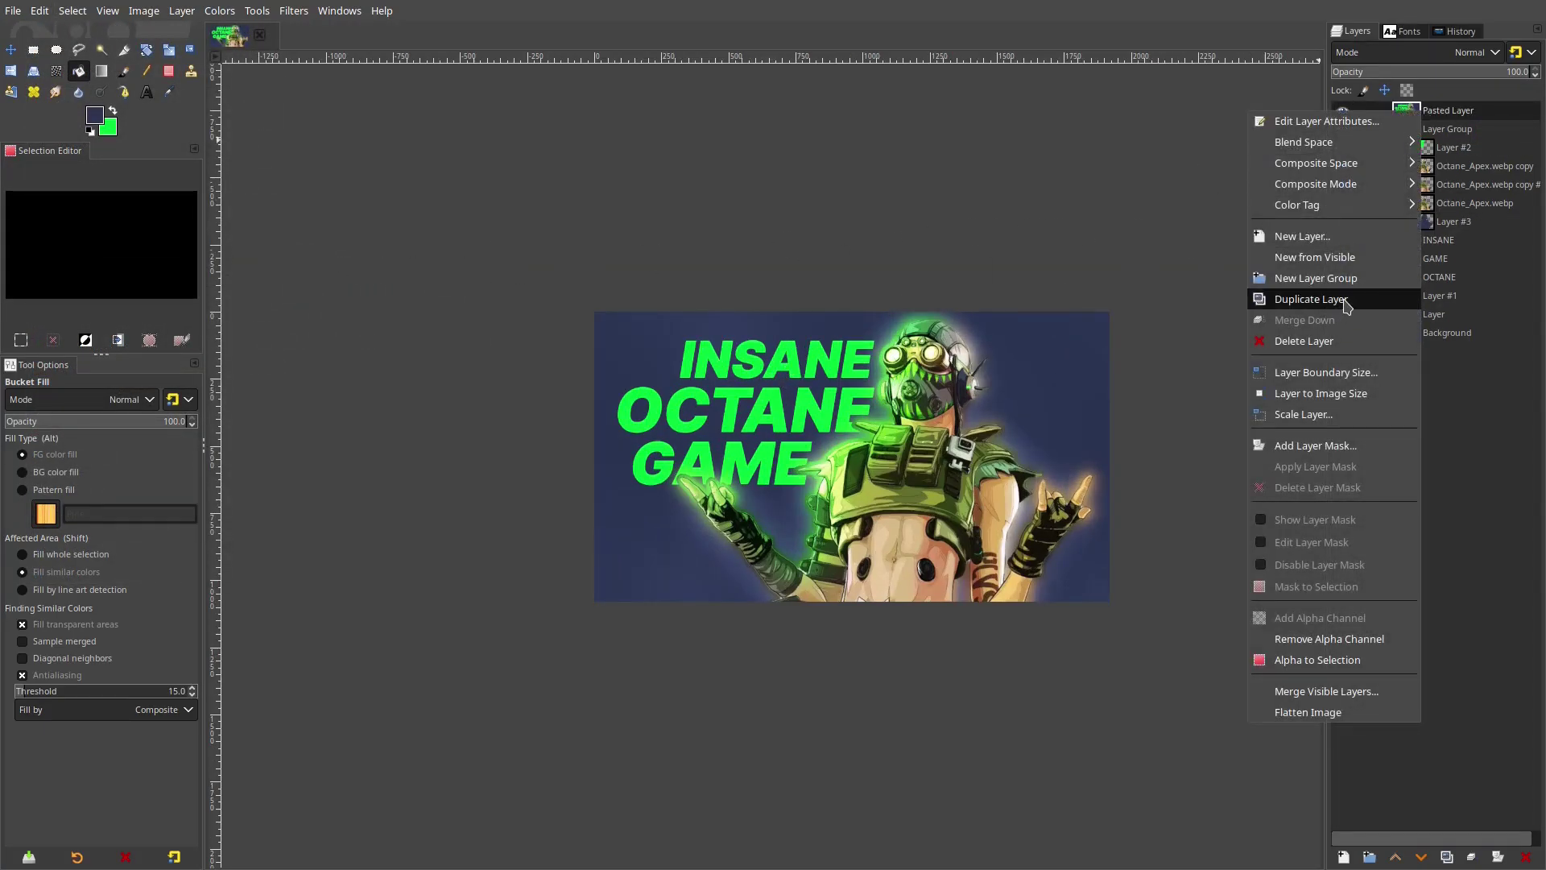
{"action": "left_click", "coordinate": [1346, 300]}
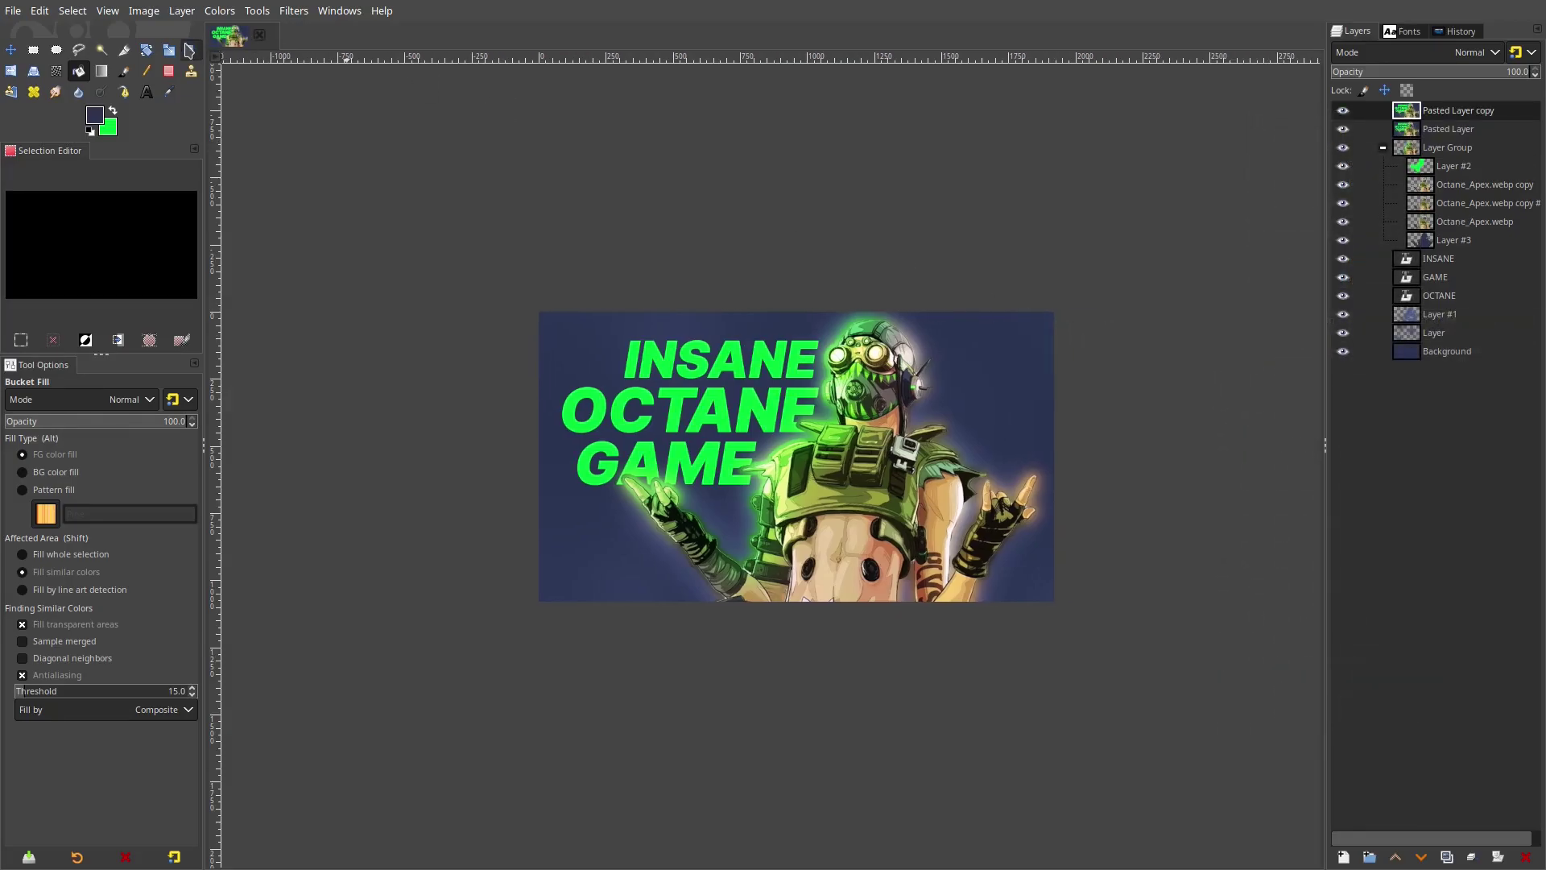
{"action": "key", "text": "shift+s"}
{"action": "left_click_drag", "start_coordinate": [976, 274], "coordinate": [1111, 239]}
{"action": "left_click", "coordinate": [1272, 185]}
Rotate the enlarged copy by -2.89 degrees about the image centre
{"action": "key", "text": "shift+r"}
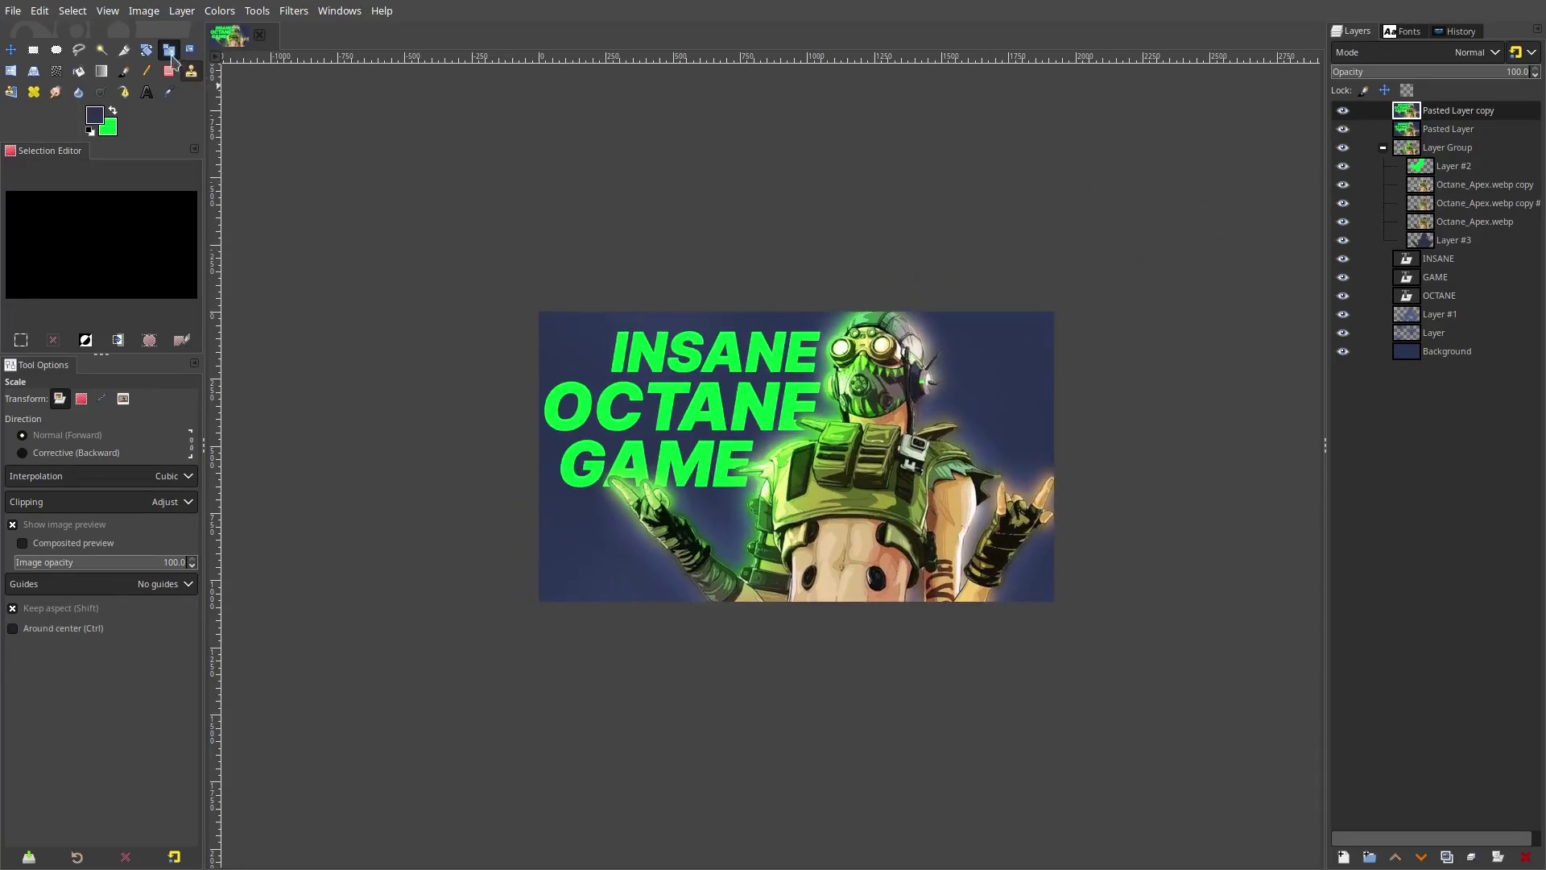
{"action": "left_click_drag", "start_coordinate": [1096, 165], "coordinate": [1074, 159]}
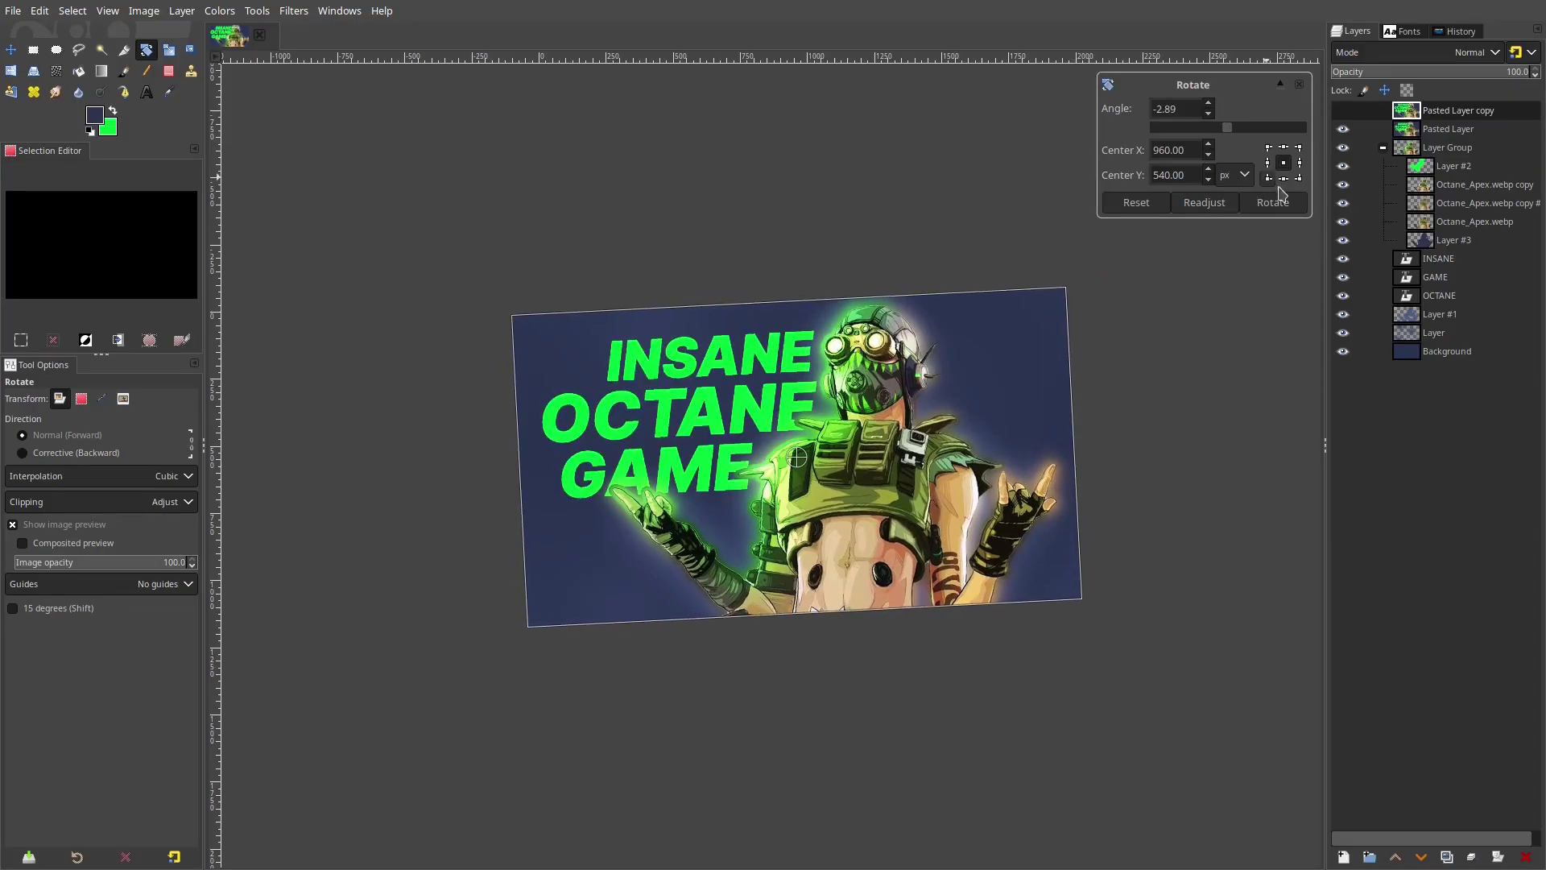
{"action": "left_click", "coordinate": [1276, 198]}
Duplicate the rotated layer and apply a strong Gaussian Blur to the duplicate
{"action": "scroll", "coordinate": [862, 403], "scroll_direction": "up", "scroll_amount": 1, "text": "ctrl"}
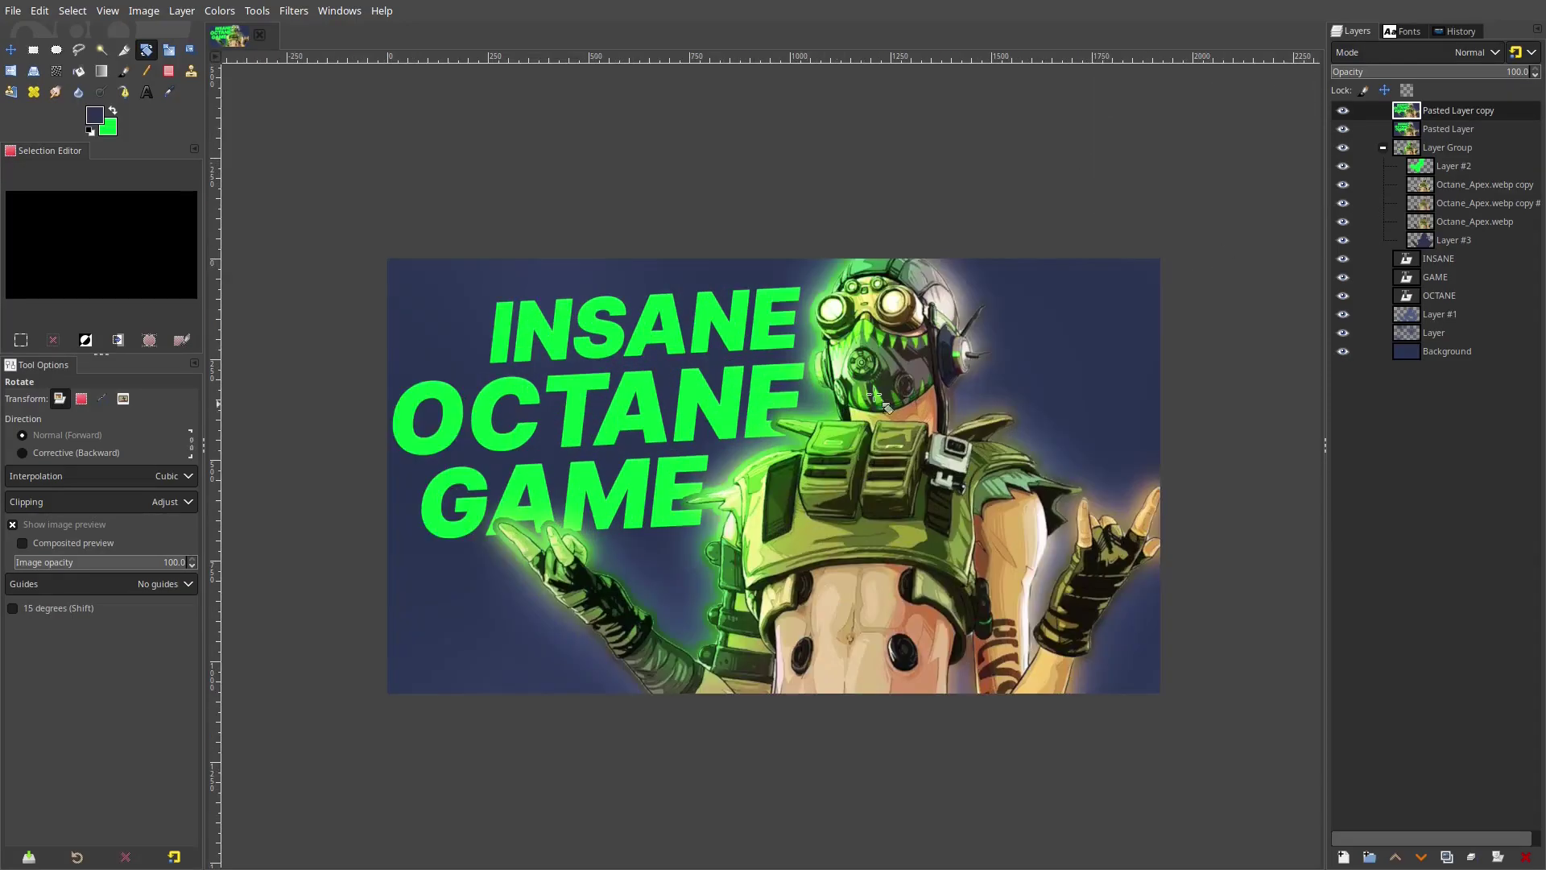
{"action": "right_click", "coordinate": [1409, 116]}
{"action": "left_click", "coordinate": [1348, 297]}
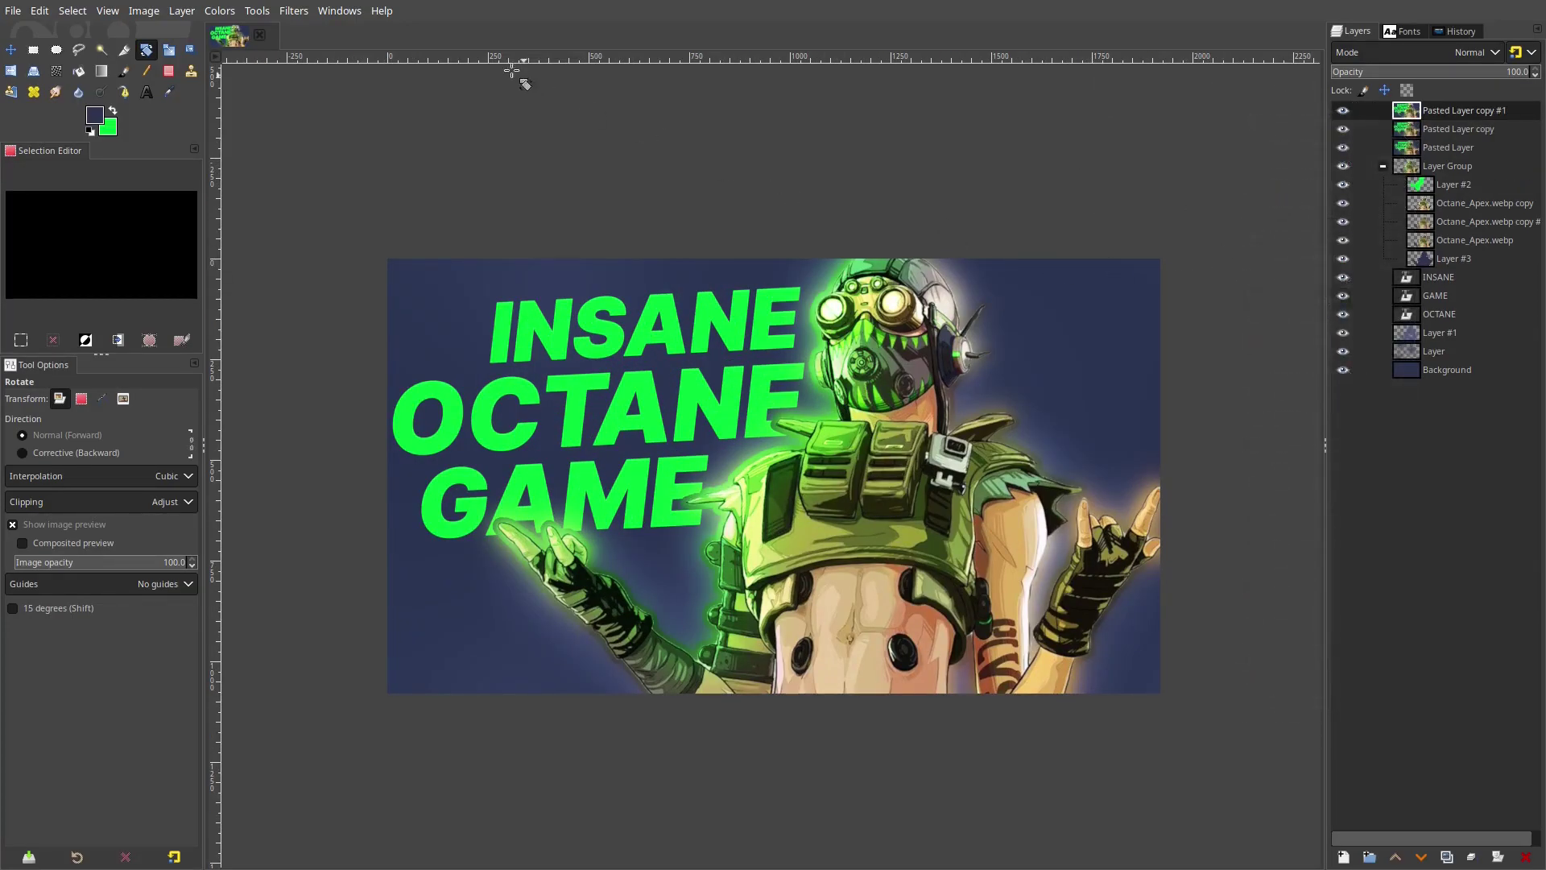
{"action": "left_click", "coordinate": [307, 12]}
{"action": "left_click", "coordinate": [314, 50]}
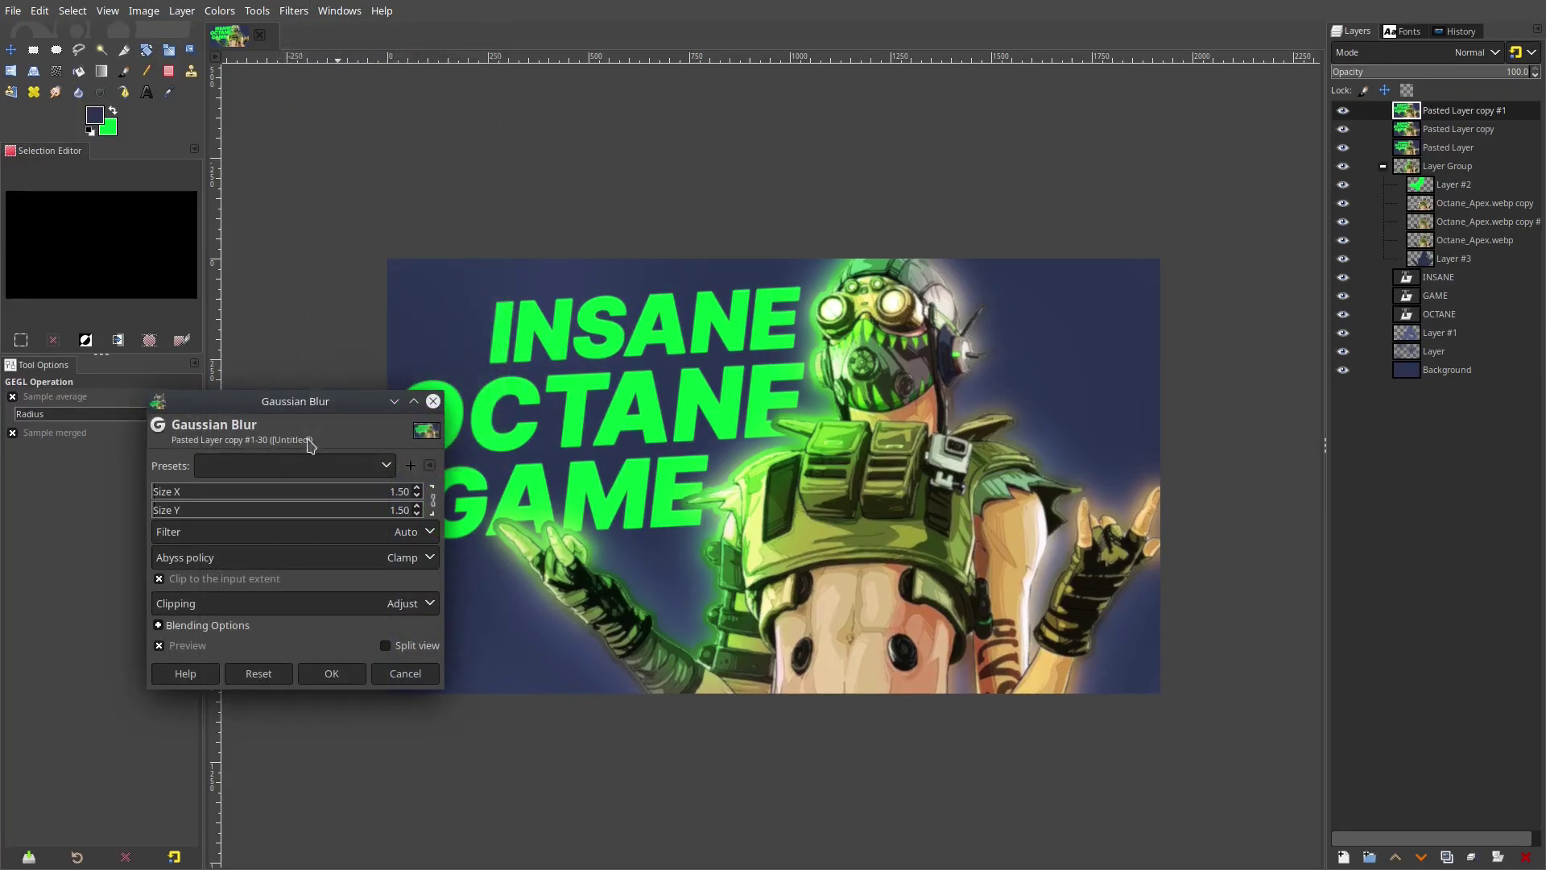
{"action": "left_click", "coordinate": [283, 500]}
{"action": "left_click", "coordinate": [331, 674]}
Set the blurred layer's blend mode to Overlay and lower its opacity to 53.4
{"action": "left_click", "coordinate": [1415, 53]}
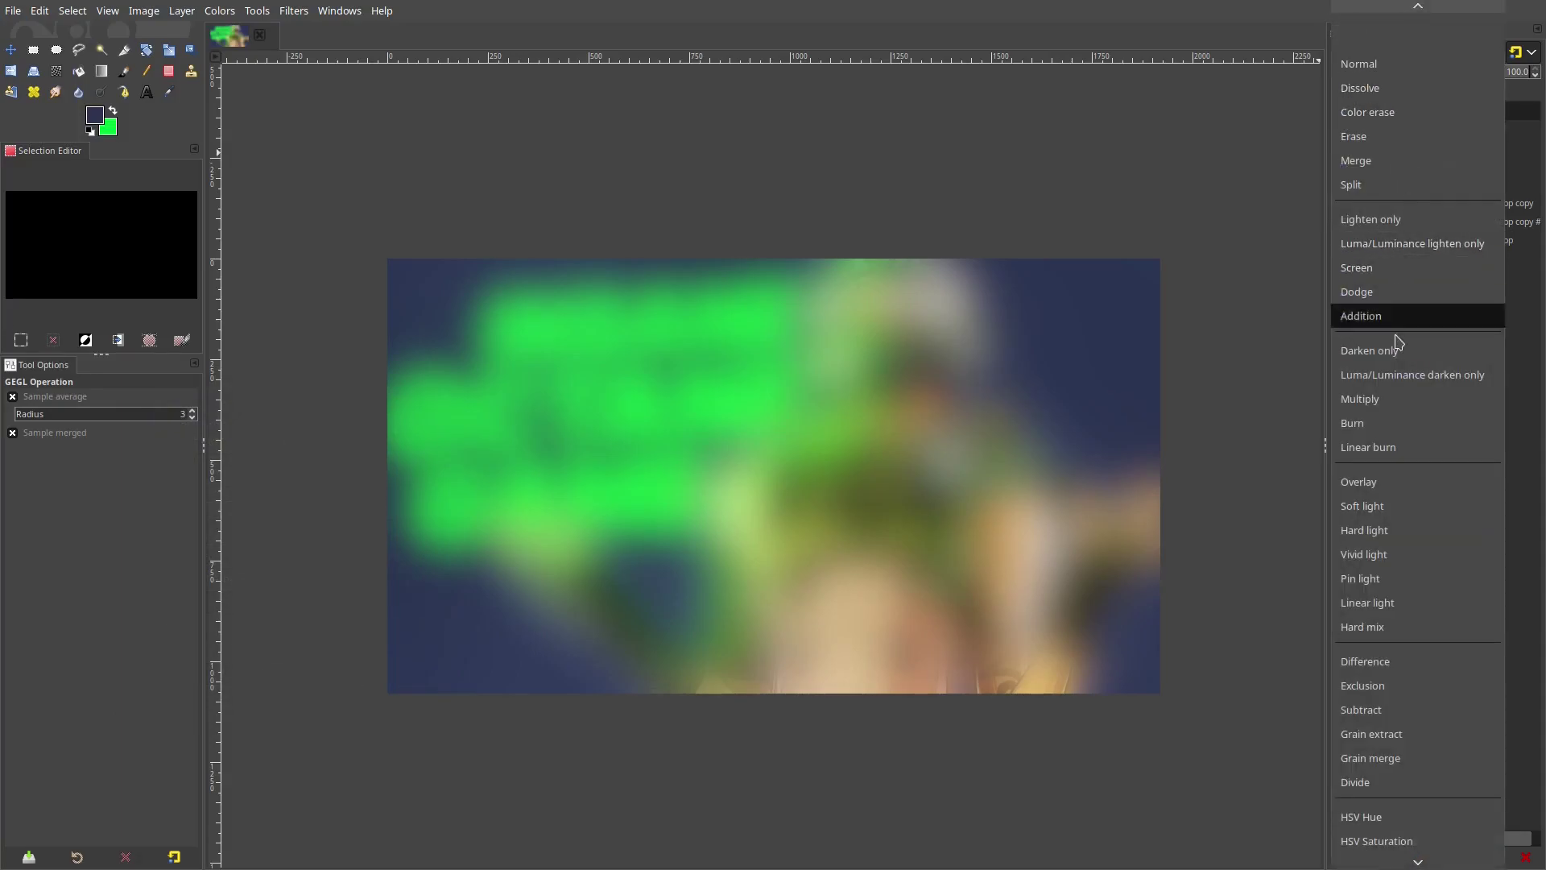
{"action": "left_click", "coordinate": [1396, 483]}
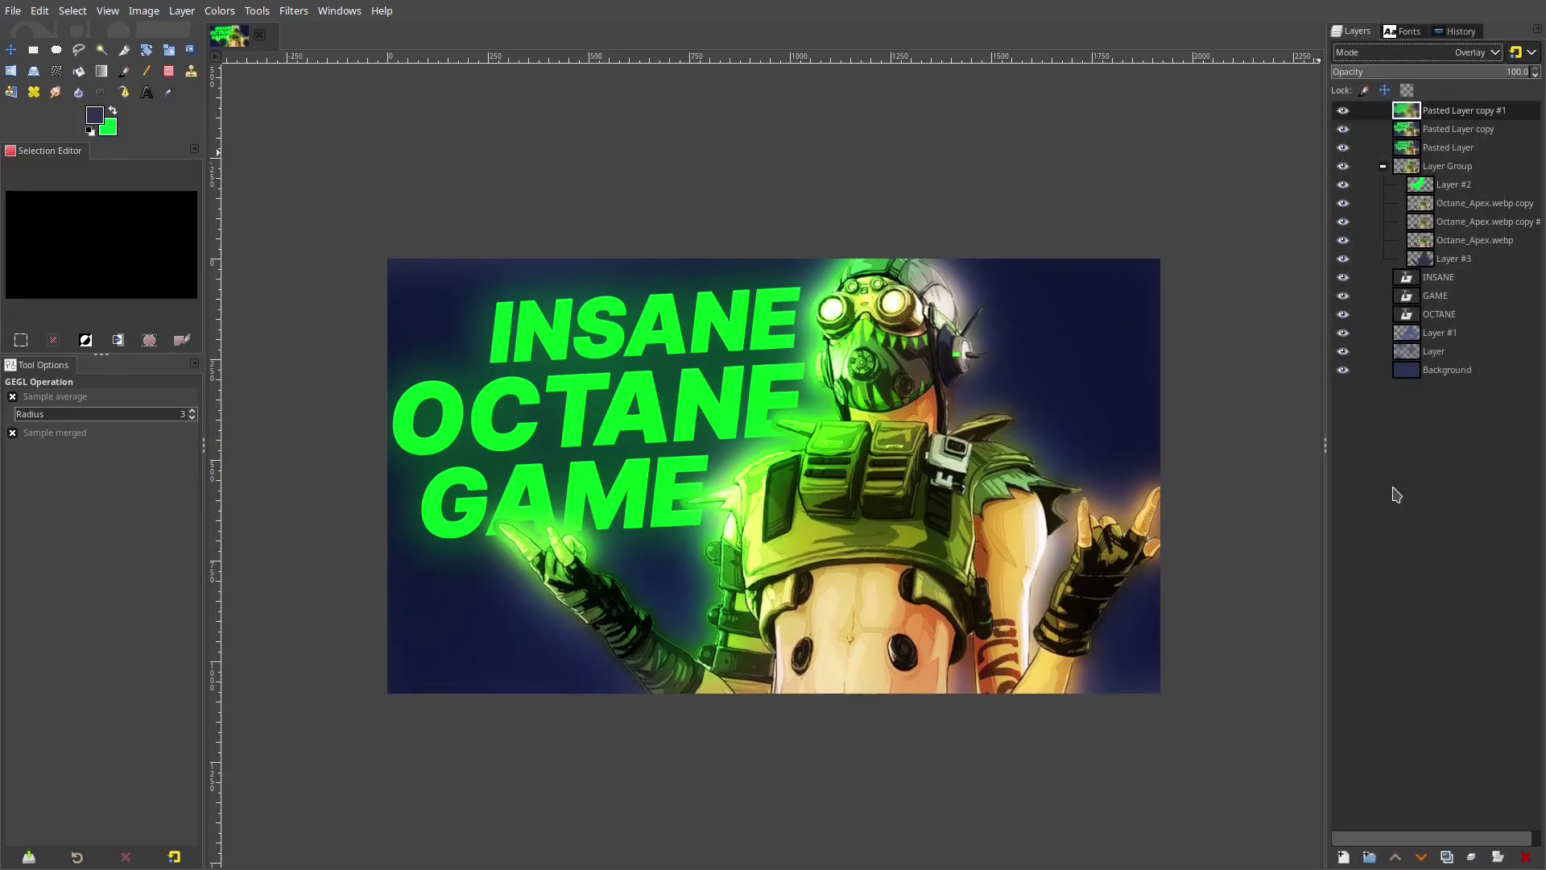
{"action": "left_click", "coordinate": [1437, 73]}
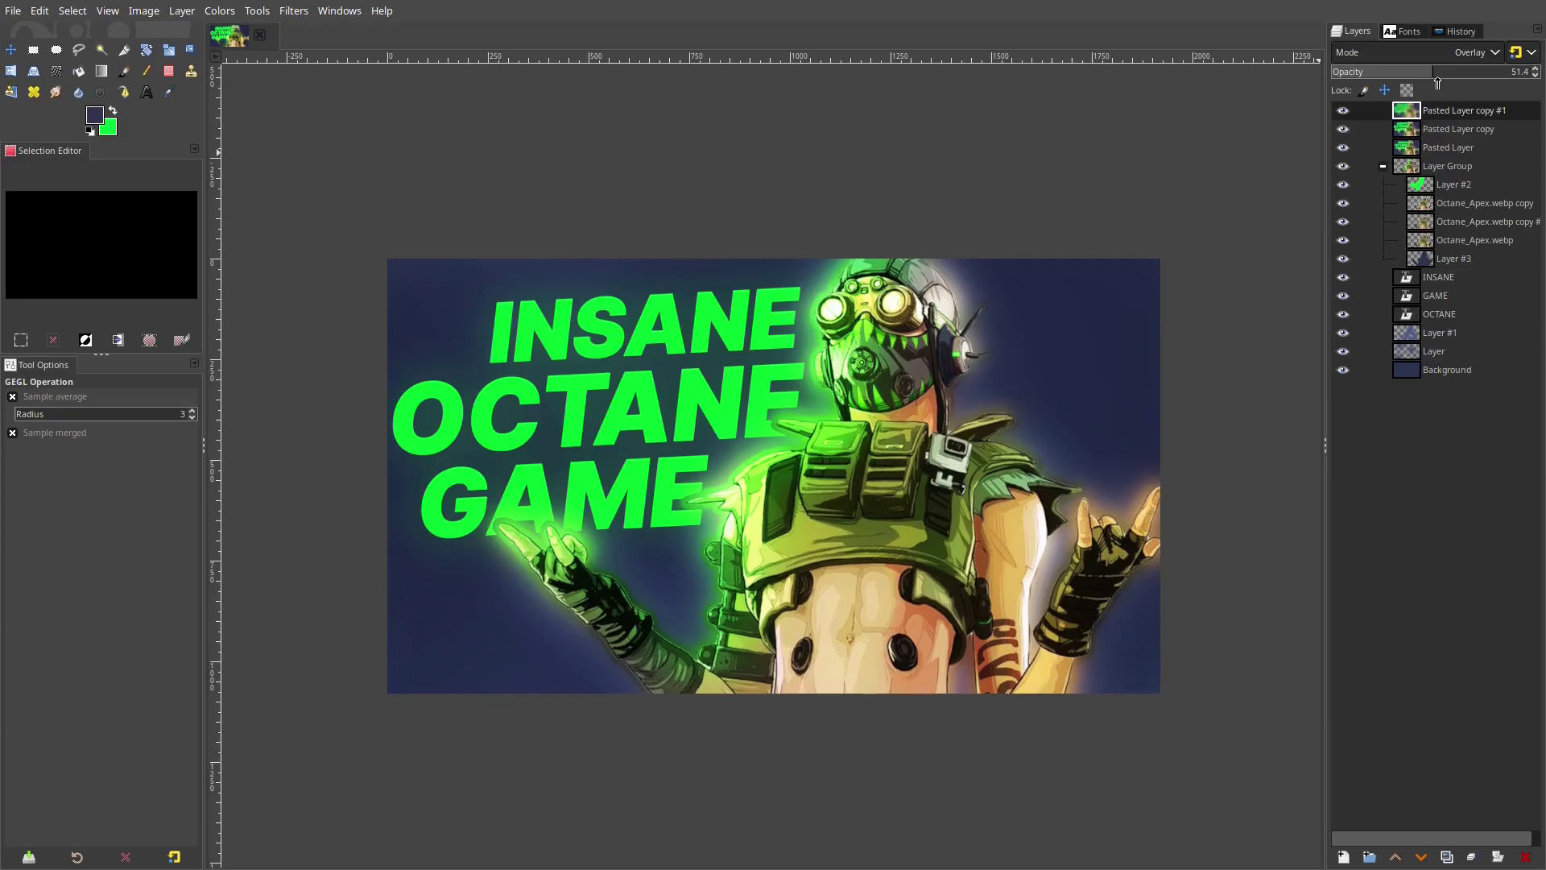
Apply Color to Alpha to the blurred layer with black (000000) as the colour
{"action": "left_click", "coordinate": [183, 11]}
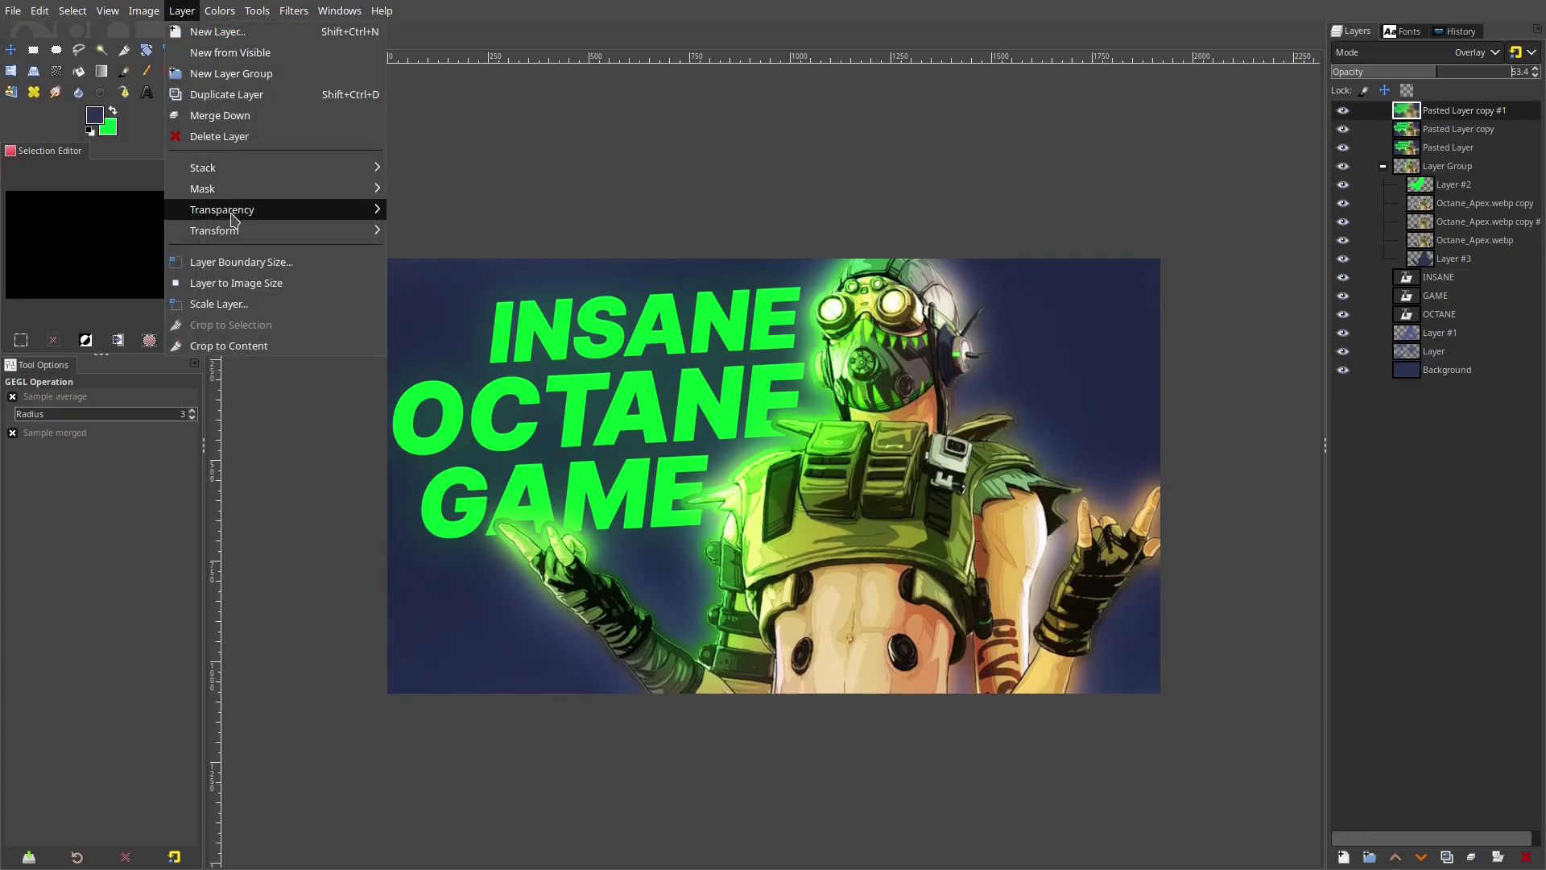
{"action": "mouse_move", "coordinate": [233, 219]}
{"action": "left_click", "coordinate": [439, 251]}
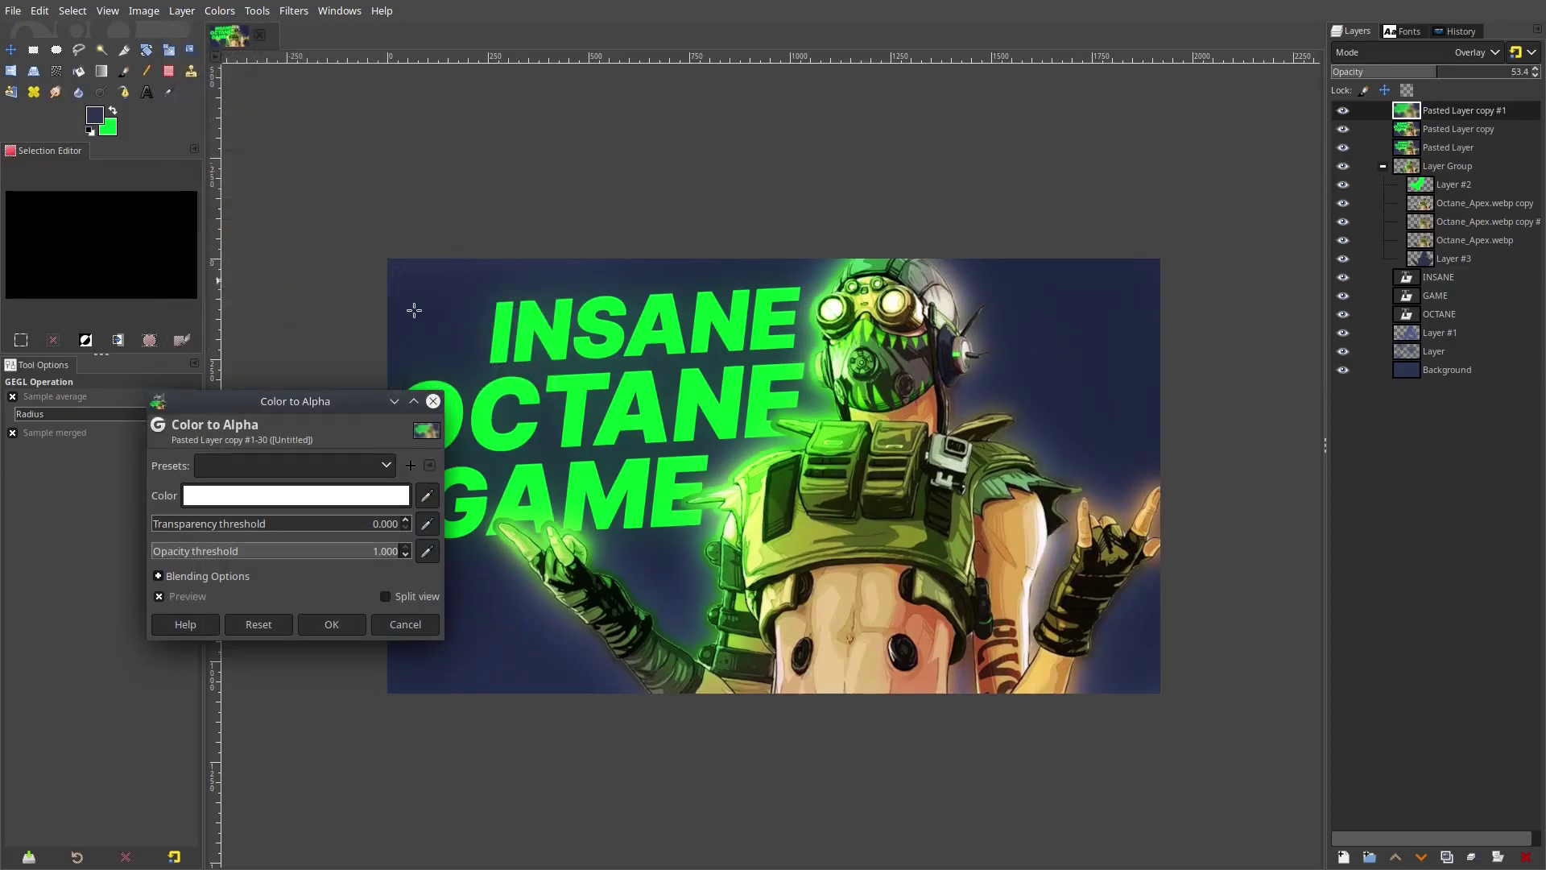
{"action": "left_click", "coordinate": [354, 498]}
{"action": "left_click_drag", "start_coordinate": [245, 470], "coordinate": [390, 634]}
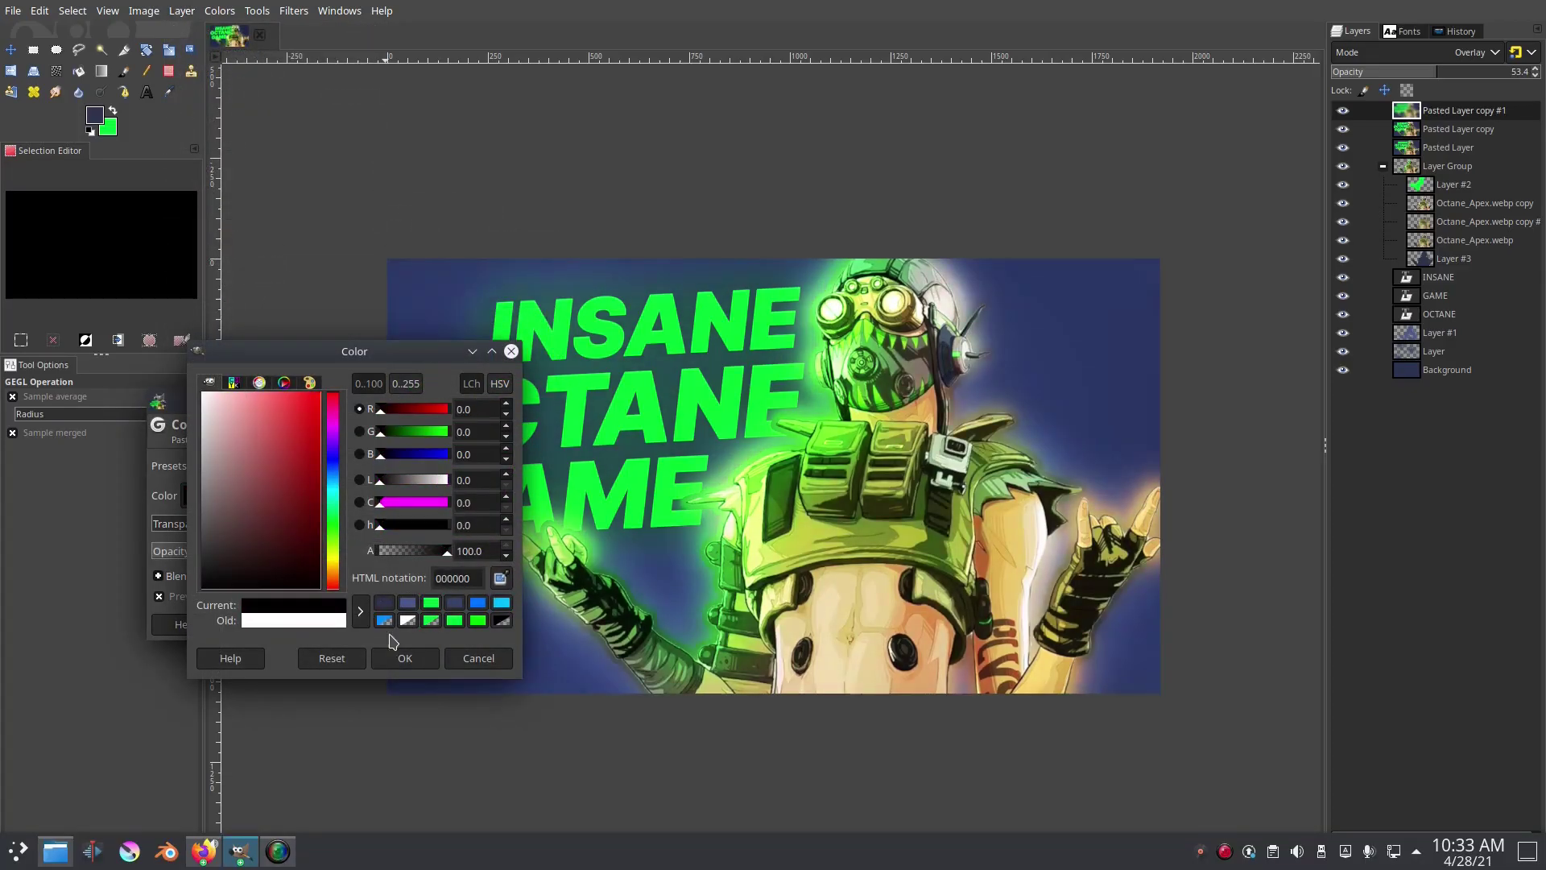
{"action": "left_click", "coordinate": [410, 654]}
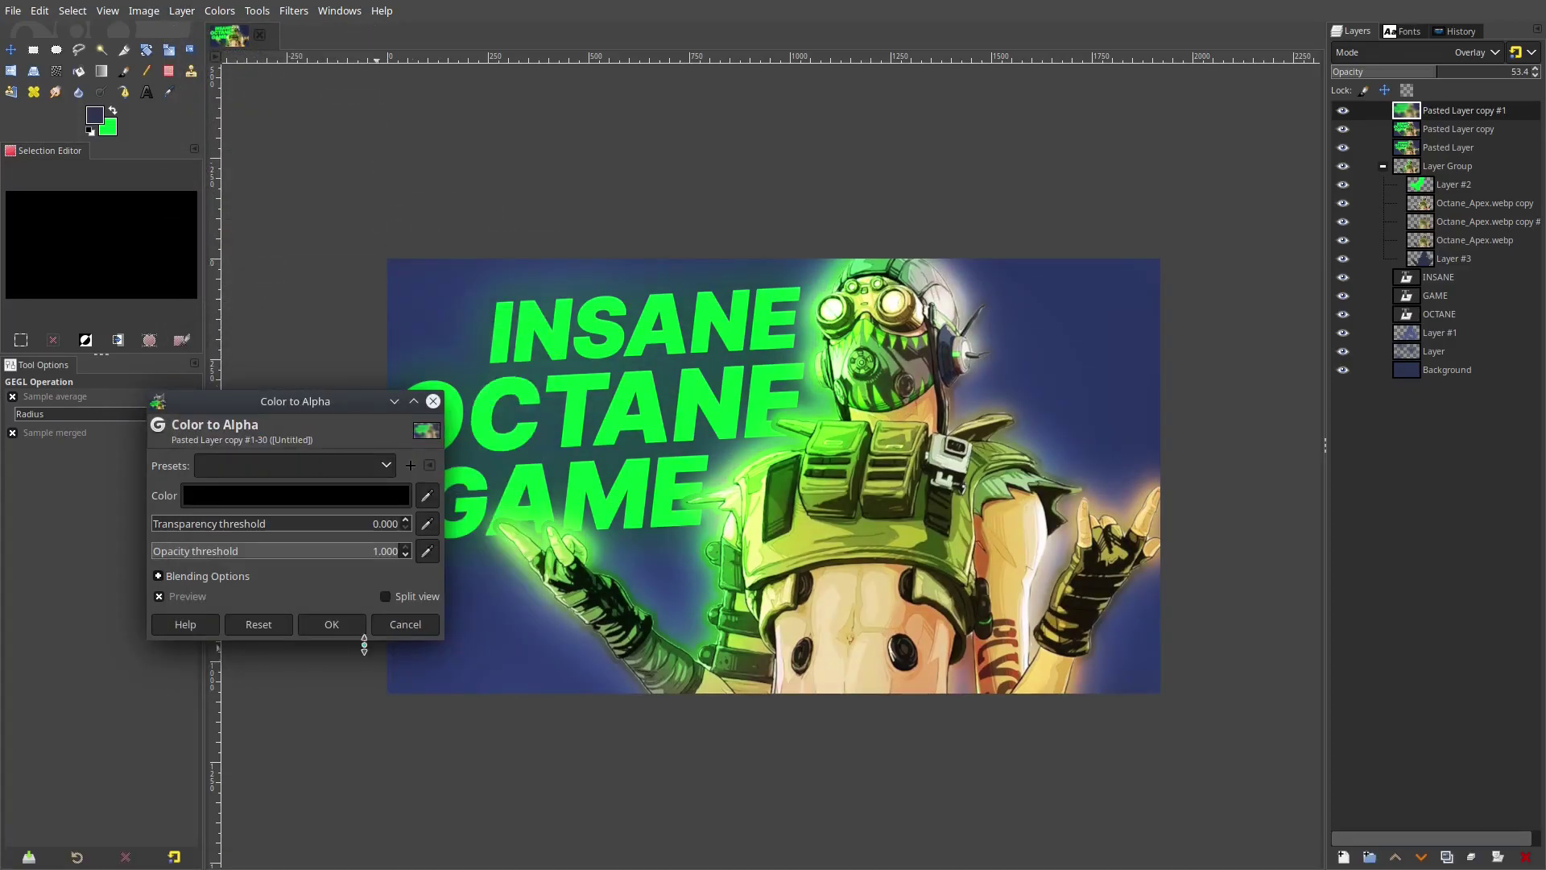
{"action": "left_click", "coordinate": [332, 625]}
Reduce the blurred overlay layer's opacity to 27.5, comparing the image with the layer hidden and shown
{"action": "left_click", "coordinate": [1344, 109]}
{"action": "left_click", "coordinate": [1344, 109]}
{"action": "left_click", "coordinate": [1381, 74]}
{"action": "left_click", "coordinate": [1342, 110]}
{"action": "left_click", "coordinate": [1342, 111]}
{"action": "left_click", "coordinate": [1343, 110]}
Examine the artwork at several zoom levels and compare it with and without the blurred overlay layer
{"action": "scroll", "coordinate": [697, 505], "scroll_direction": "down", "scroll_amount": 4}
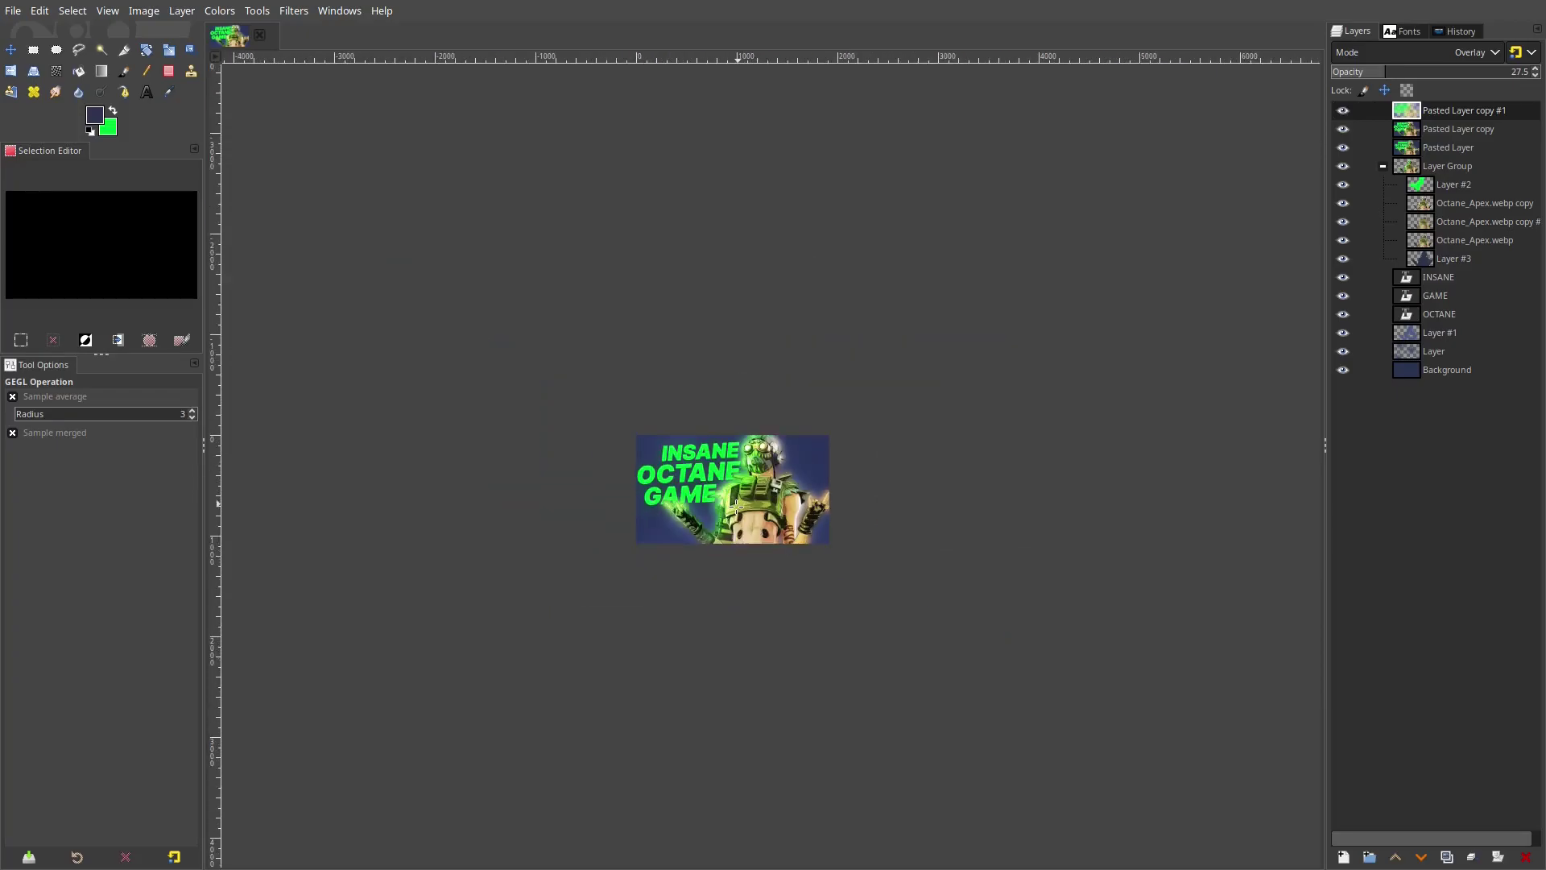
{"action": "scroll", "coordinate": [719, 508], "scroll_direction": "up", "scroll_amount": 1}
{"action": "scroll", "coordinate": [721, 514], "scroll_direction": "down", "scroll_amount": 3}
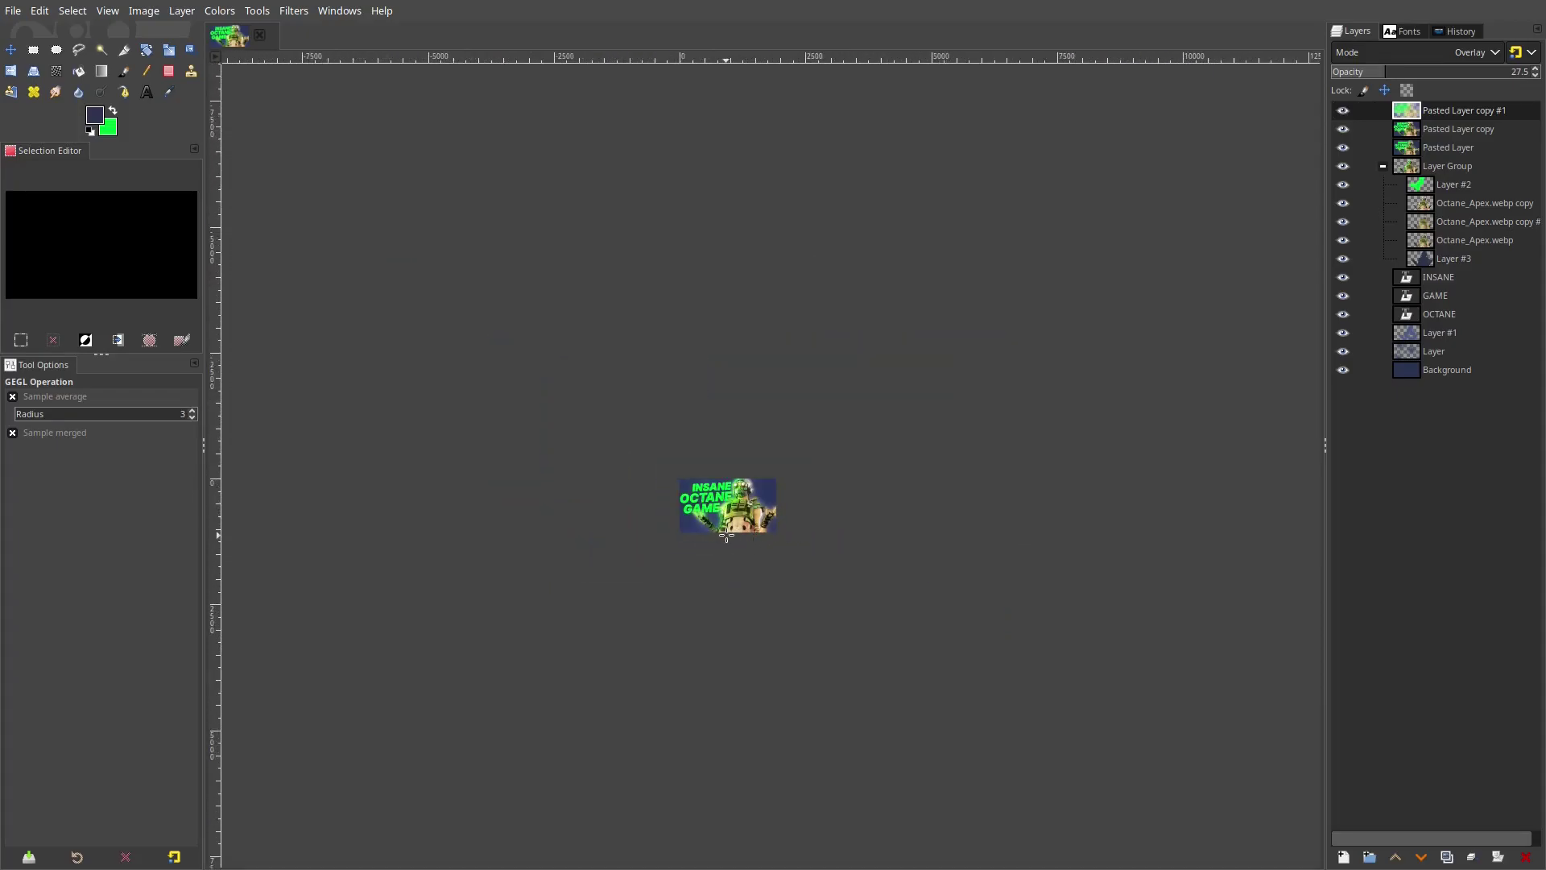
{"action": "scroll", "coordinate": [712, 525], "scroll_direction": "up", "scroll_amount": 2}
{"action": "scroll", "coordinate": [715, 525], "scroll_direction": "up", "scroll_amount": 4}
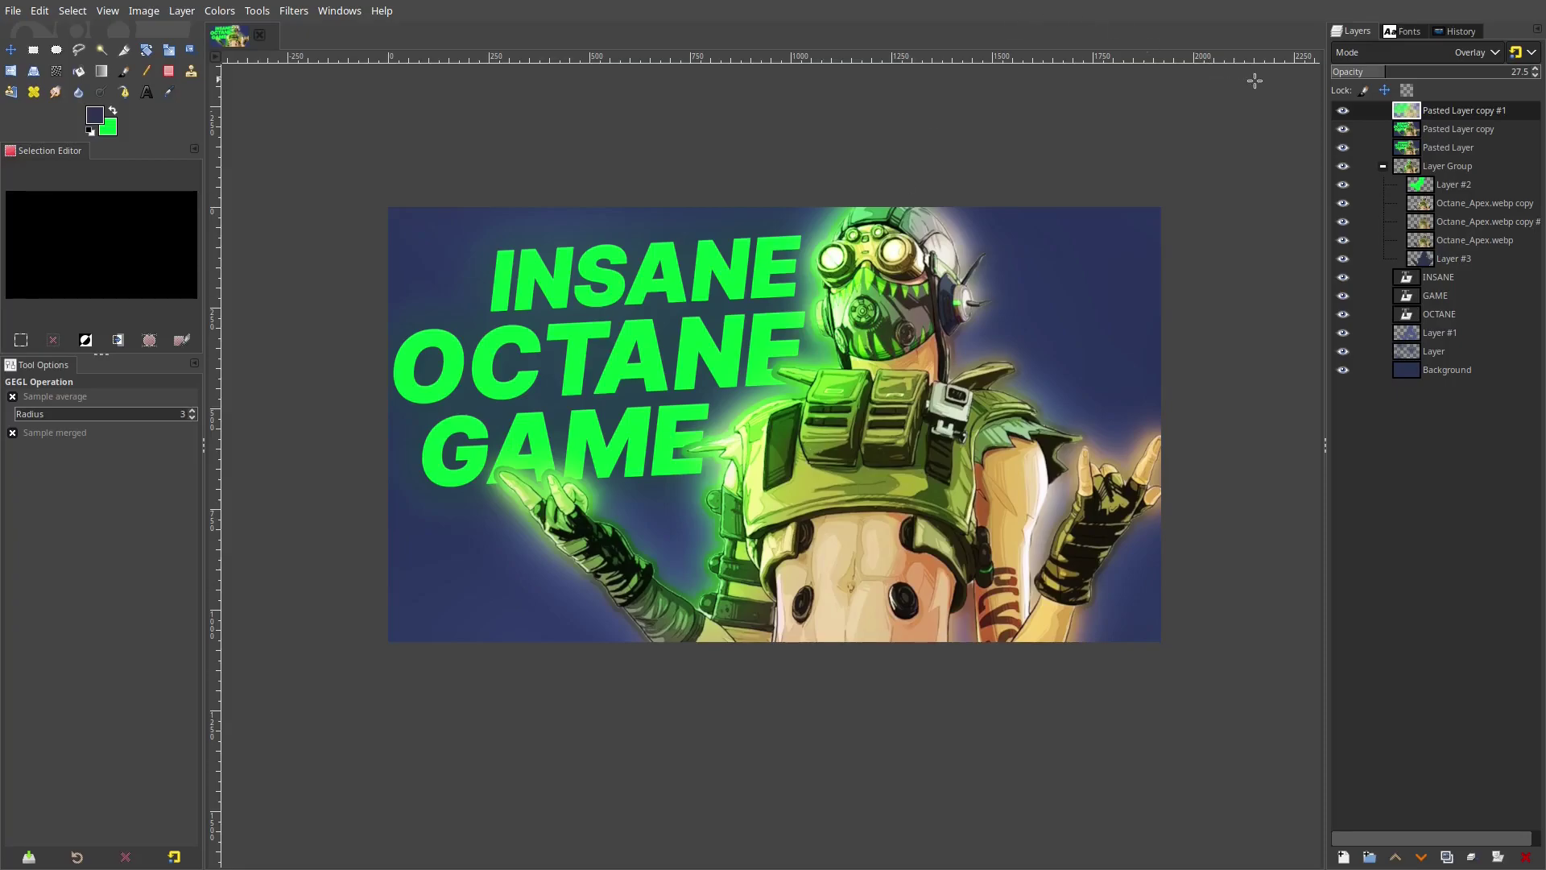
{"action": "left_click", "coordinate": [1343, 110]}
{"action": "left_click", "coordinate": [1342, 110]}
{"action": "left_click", "coordinate": [1342, 111]}
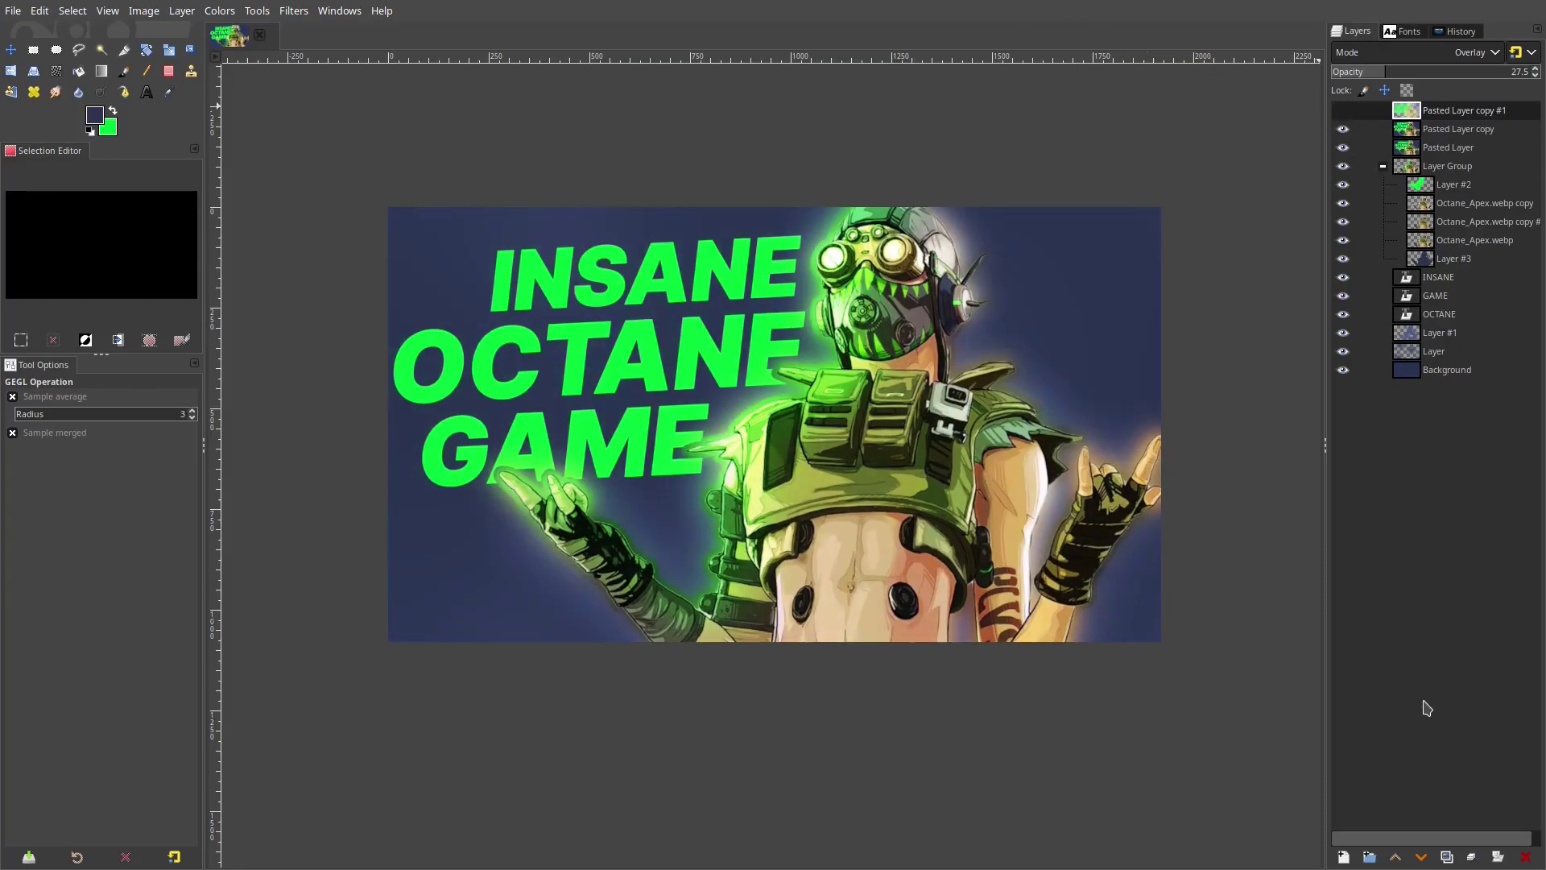
{"action": "left_click", "coordinate": [1342, 111]}
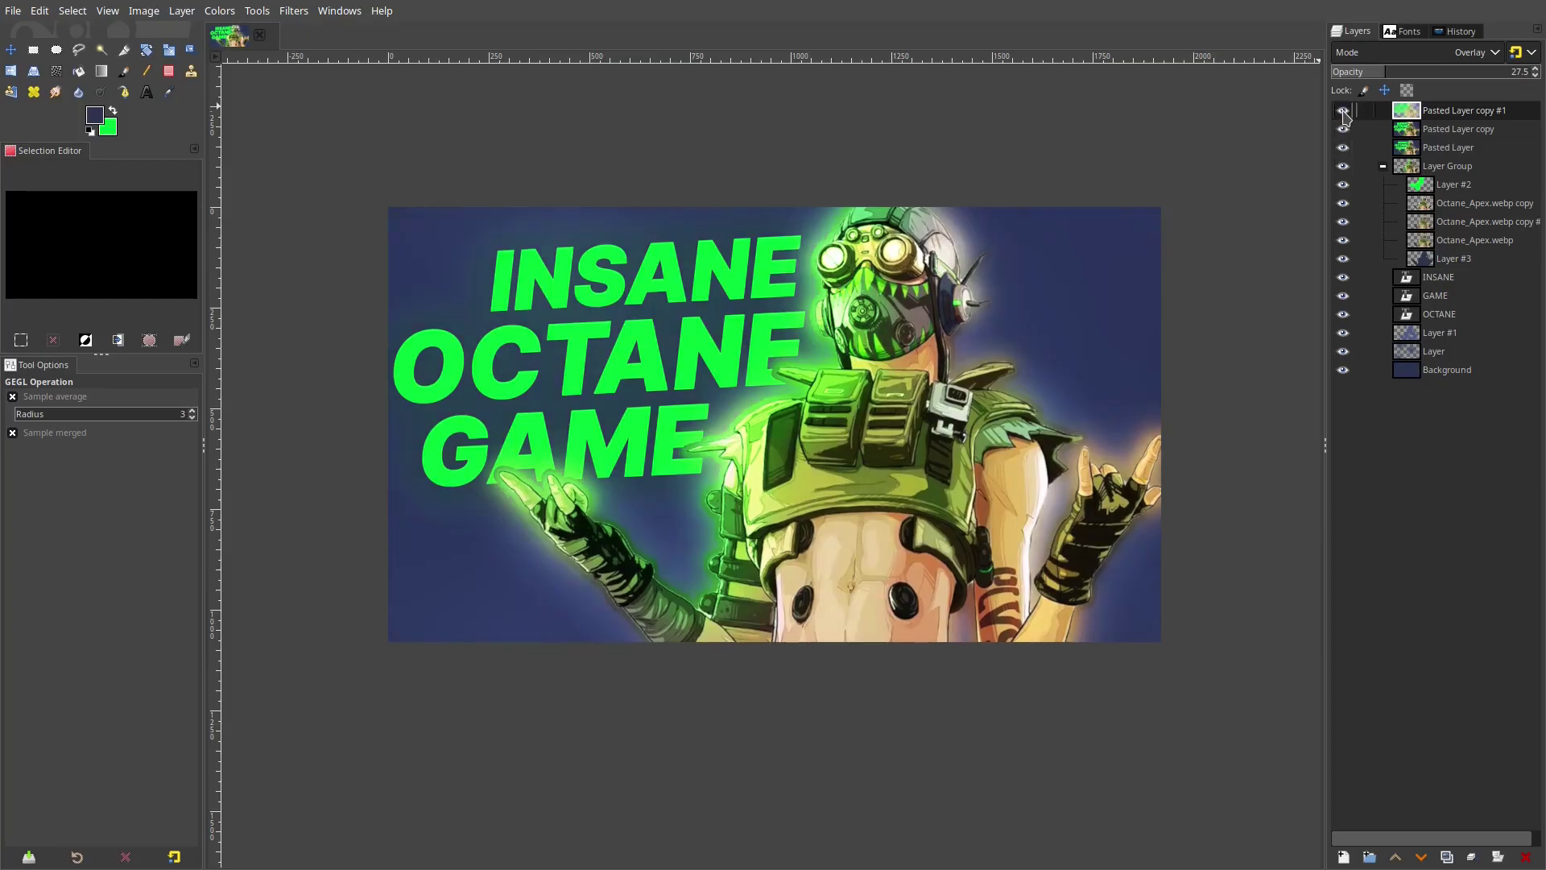
Copy the visible image and paste it as a new layer at the top of the layer stack
{"action": "left_click", "coordinate": [40, 11]}
{"action": "left_click", "coordinate": [83, 147]}
{"action": "left_click", "coordinate": [39, 10]}
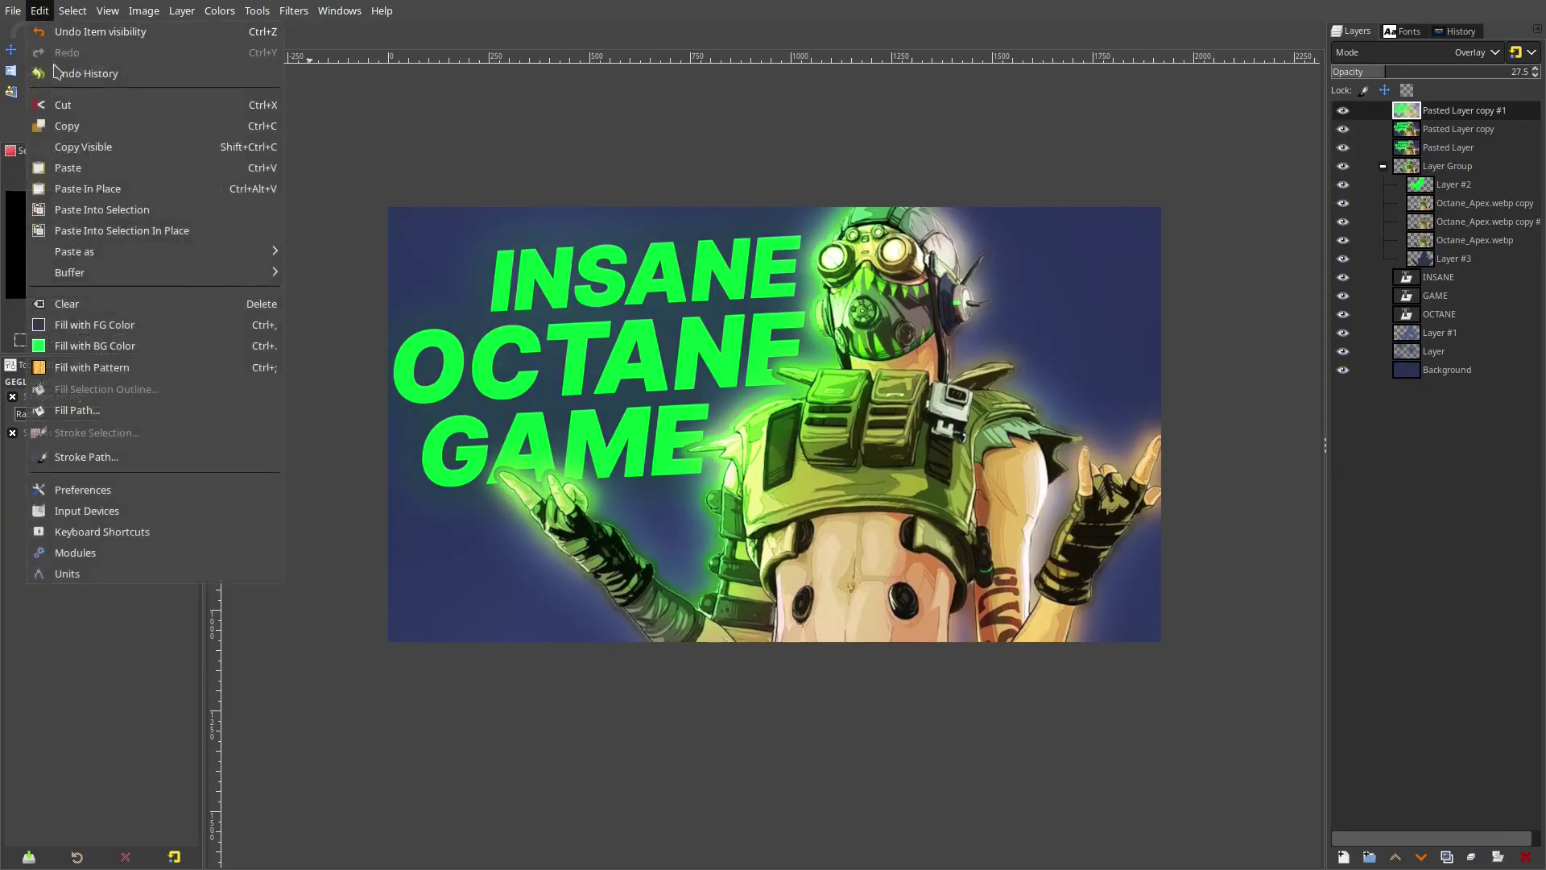
{"action": "mouse_move", "coordinate": [89, 251]}
{"action": "left_click", "coordinate": [346, 273]}
{"action": "left_click", "coordinate": [233, 14]}
{"action": "left_click", "coordinate": [253, 178]}
{"action": "key", "text": "Escape"}
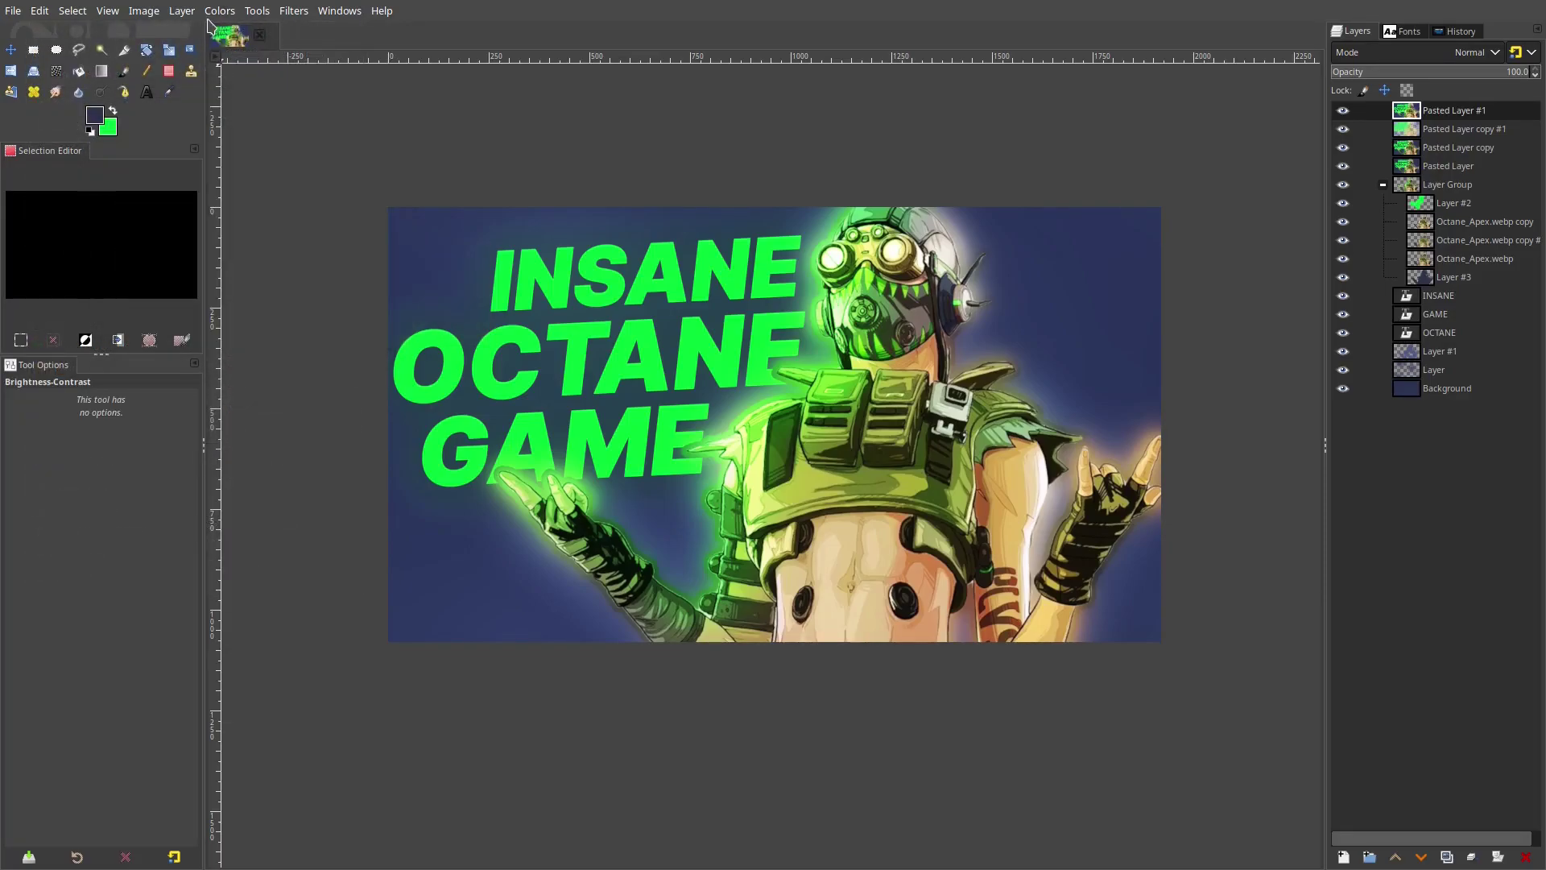
Darken the top pasted layer slightly with a Curves adjustment, mapping Value channel input 136 to output 121
{"action": "left_click", "coordinate": [217, 11]}
{"action": "left_click", "coordinate": [242, 225]}
{"action": "left_click_drag", "start_coordinate": [300, 247], "coordinate": [295, 264]}
{"action": "scroll", "coordinate": [847, 376], "scroll_direction": "down", "scroll_amount": 2}
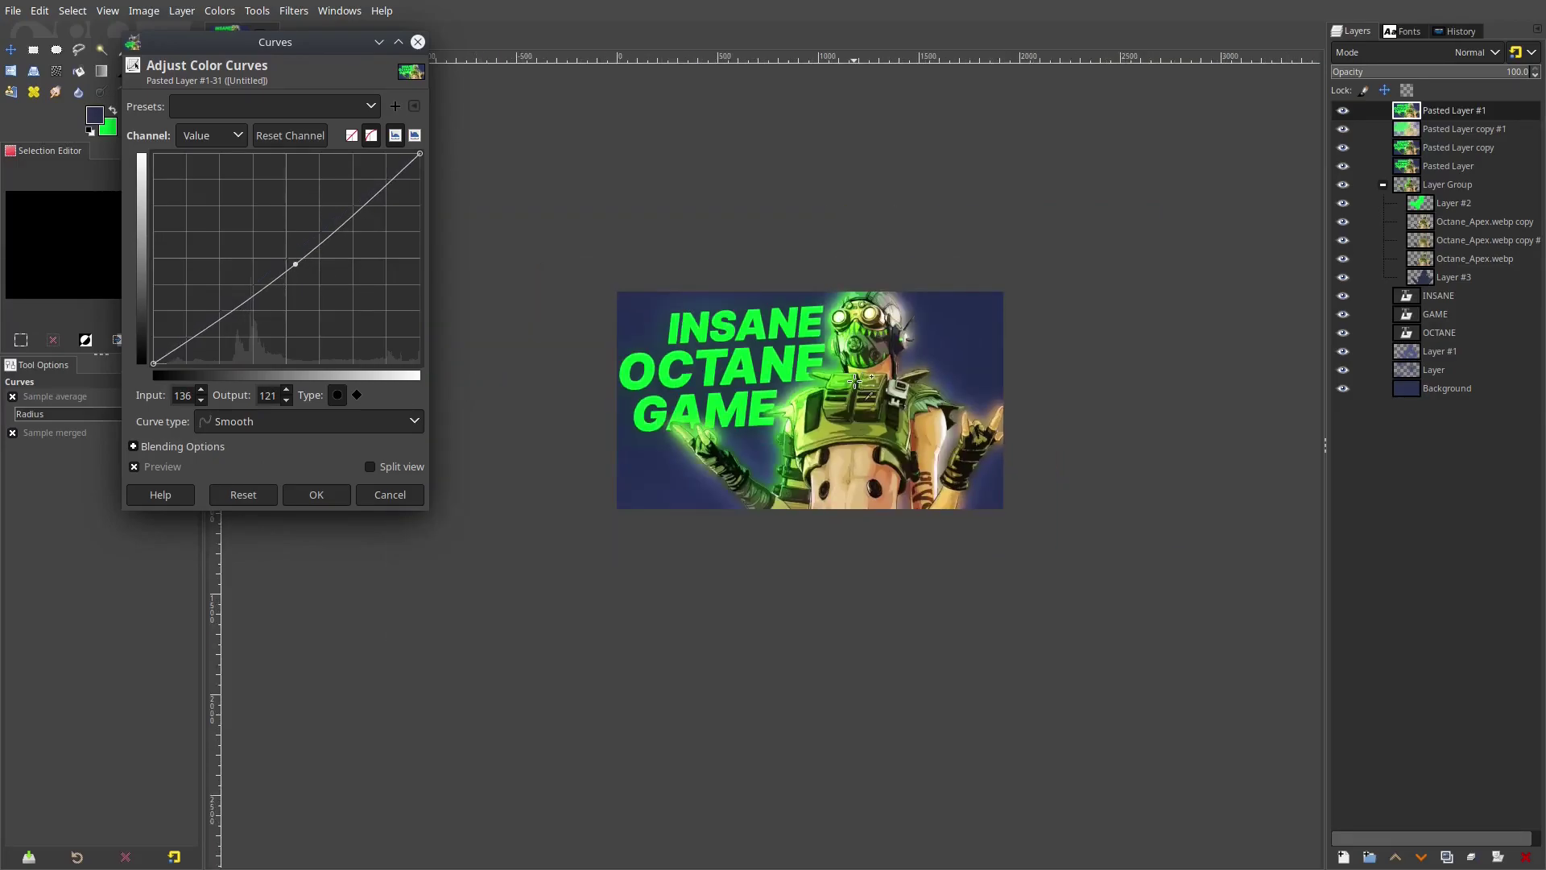
{"action": "scroll", "coordinate": [855, 379], "scroll_direction": "down", "scroll_amount": 2}
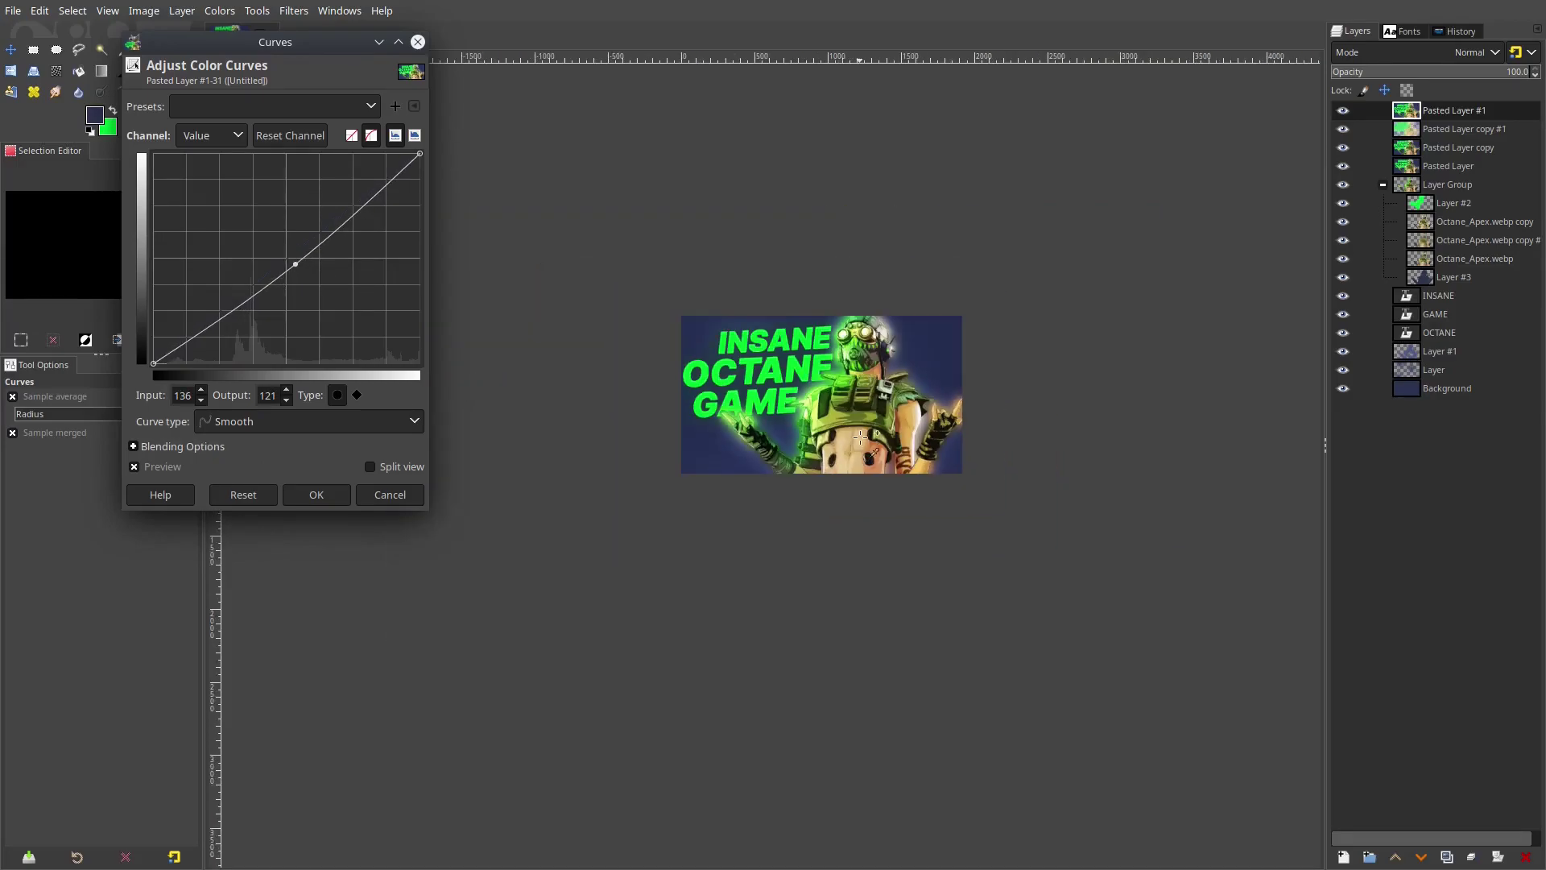
{"action": "left_click", "coordinate": [315, 495]}
Check how the darkened artwork looks both at thumbnail size and close up
{"action": "scroll", "coordinate": [897, 379], "scroll_direction": "up", "scroll_amount": 3}
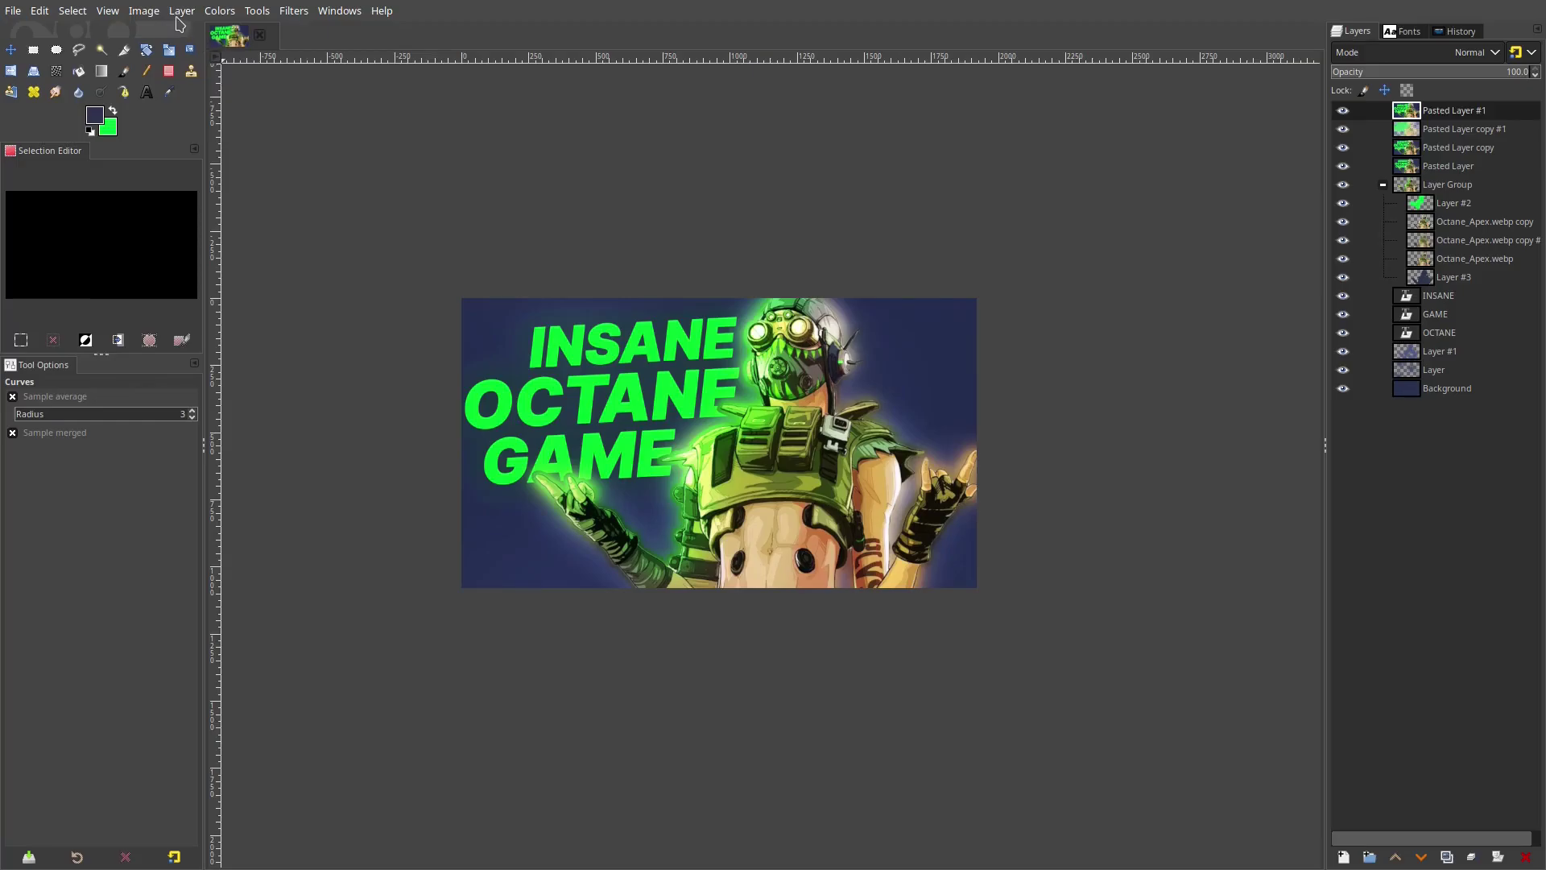
{"action": "scroll", "coordinate": [785, 348], "scroll_direction": "up", "scroll_amount": 1}
{"action": "left_click_drag", "start_coordinate": [785, 348], "coordinate": [894, 316]}
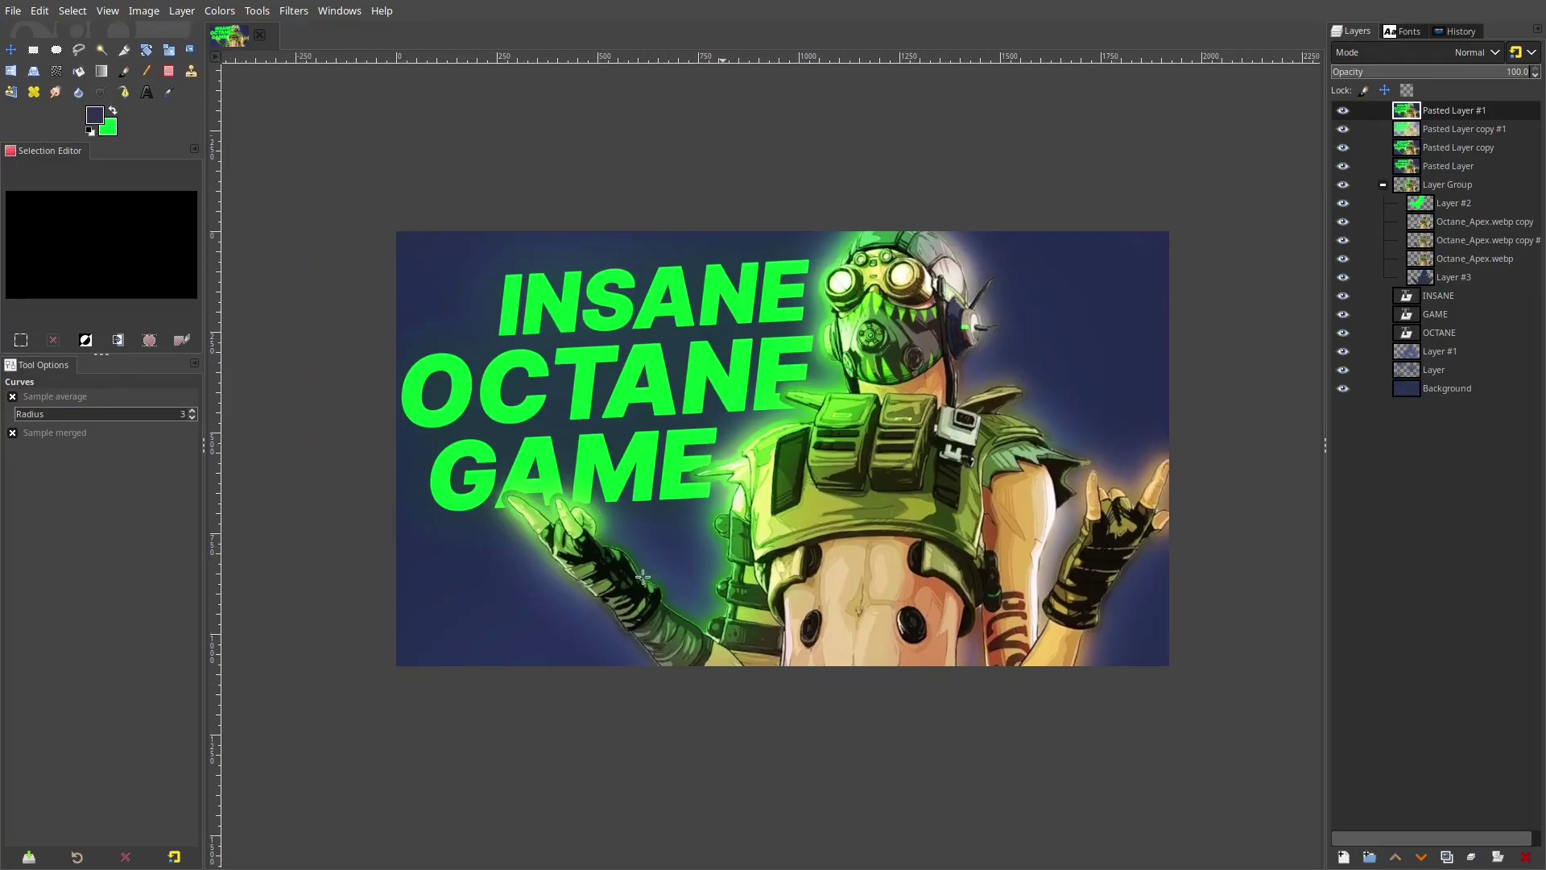
{"action": "scroll", "coordinate": [980, 689], "scroll_direction": "down", "scroll_amount": 4}
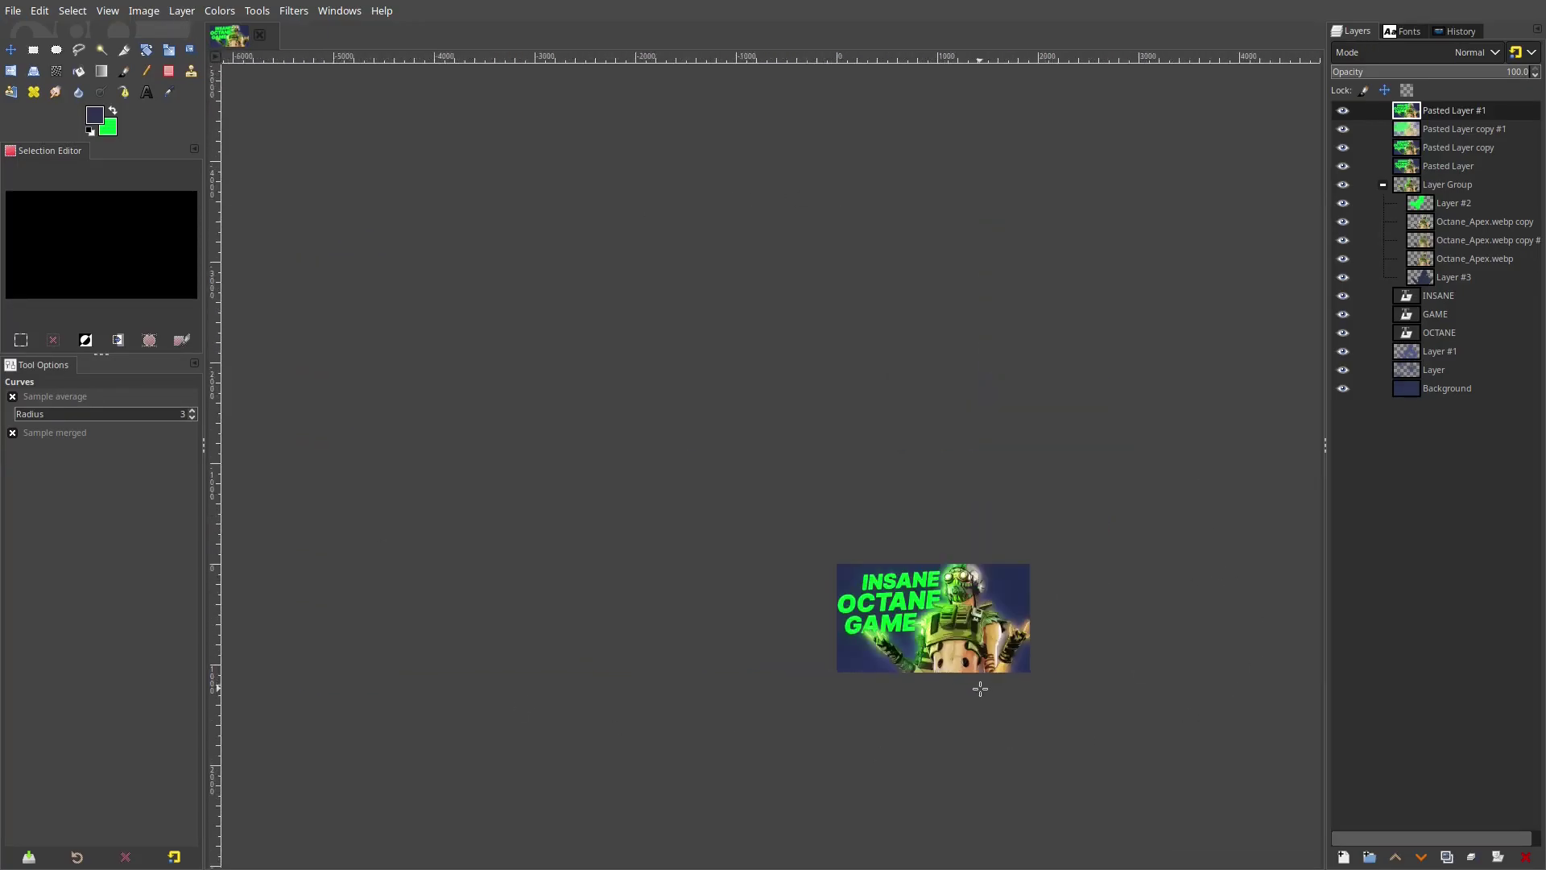
{"action": "scroll", "coordinate": [1019, 706], "scroll_direction": "down", "scroll_amount": 2}
{"action": "scroll", "coordinate": [1011, 701], "scroll_direction": "up", "scroll_amount": 5}
{"action": "scroll", "coordinate": [1006, 648], "scroll_direction": "up", "scroll_amount": 1}
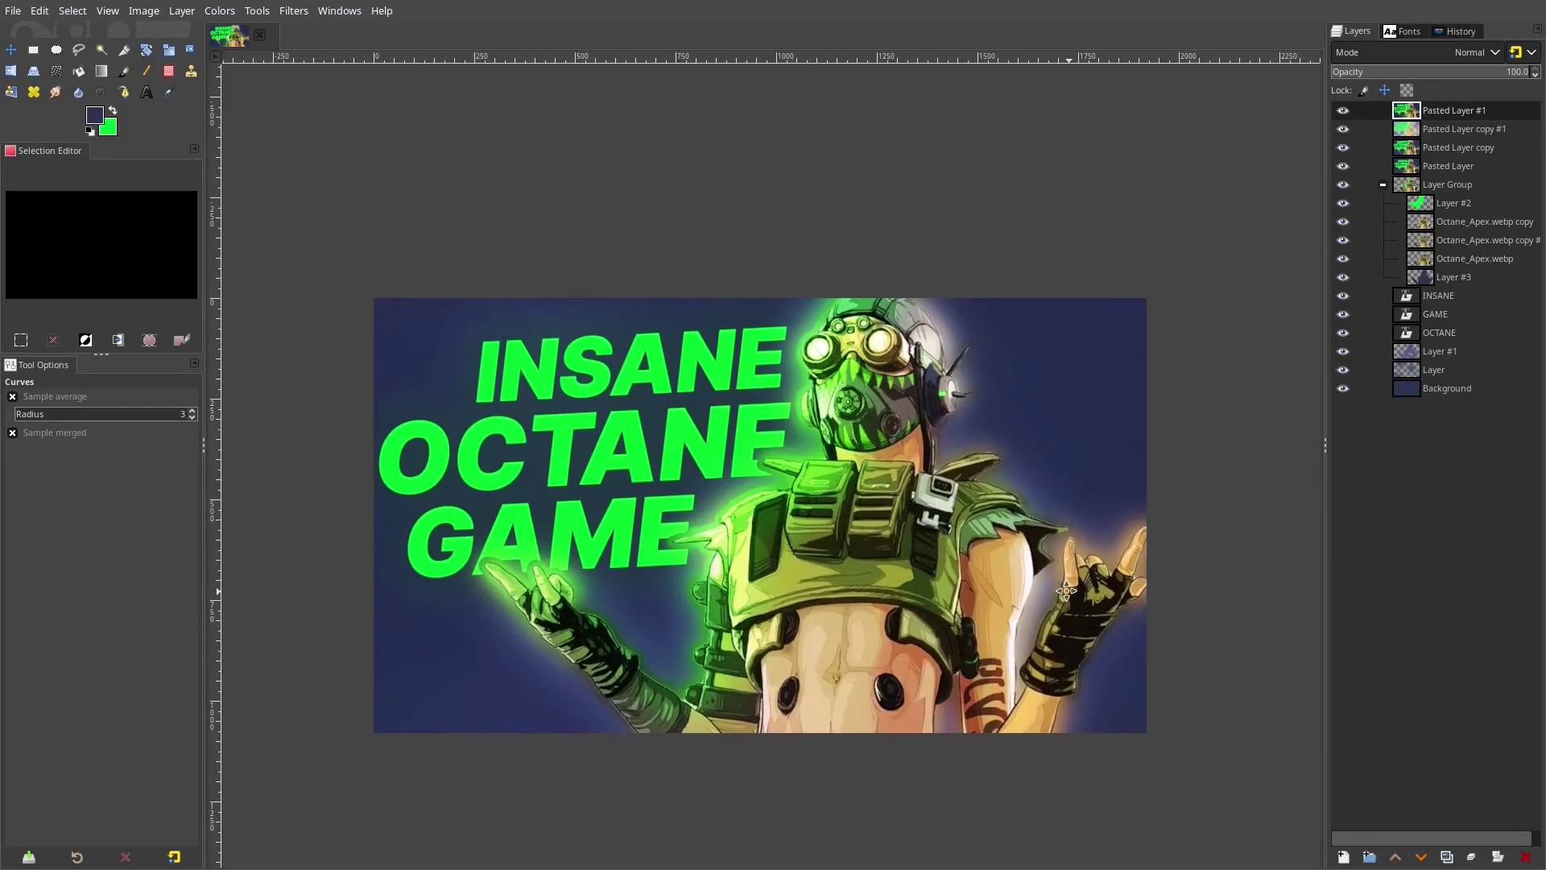